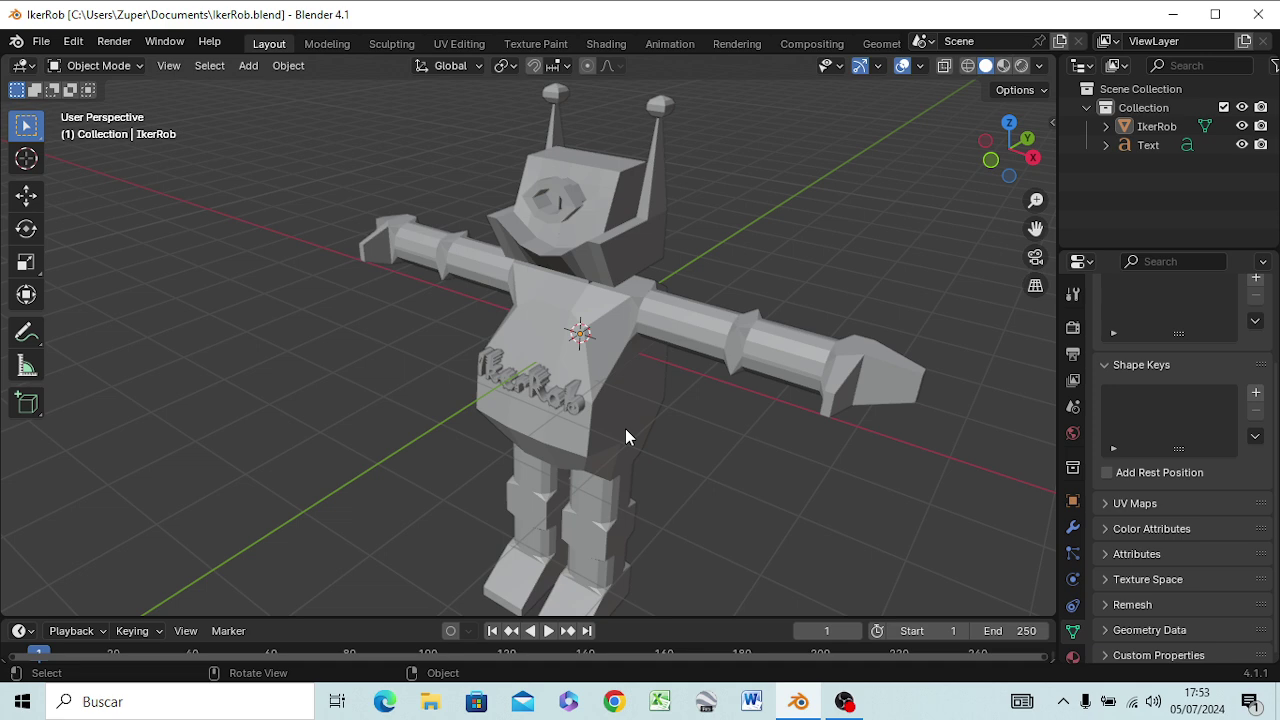
# Step: Orbit and zoom around the robot, then switch to Front Orthographic and zoom out to fit it
pyautogui.moveTo(625, 428)
pyautogui.mouseDown(button='middle')
pyautogui.moveTo(665, 317)
pyautogui.moveTo(665, 330)
pyautogui.mouseUp(button='middle')
pyautogui.scroll(2, 560, 382)
pyautogui.scroll(2, 540, 390)
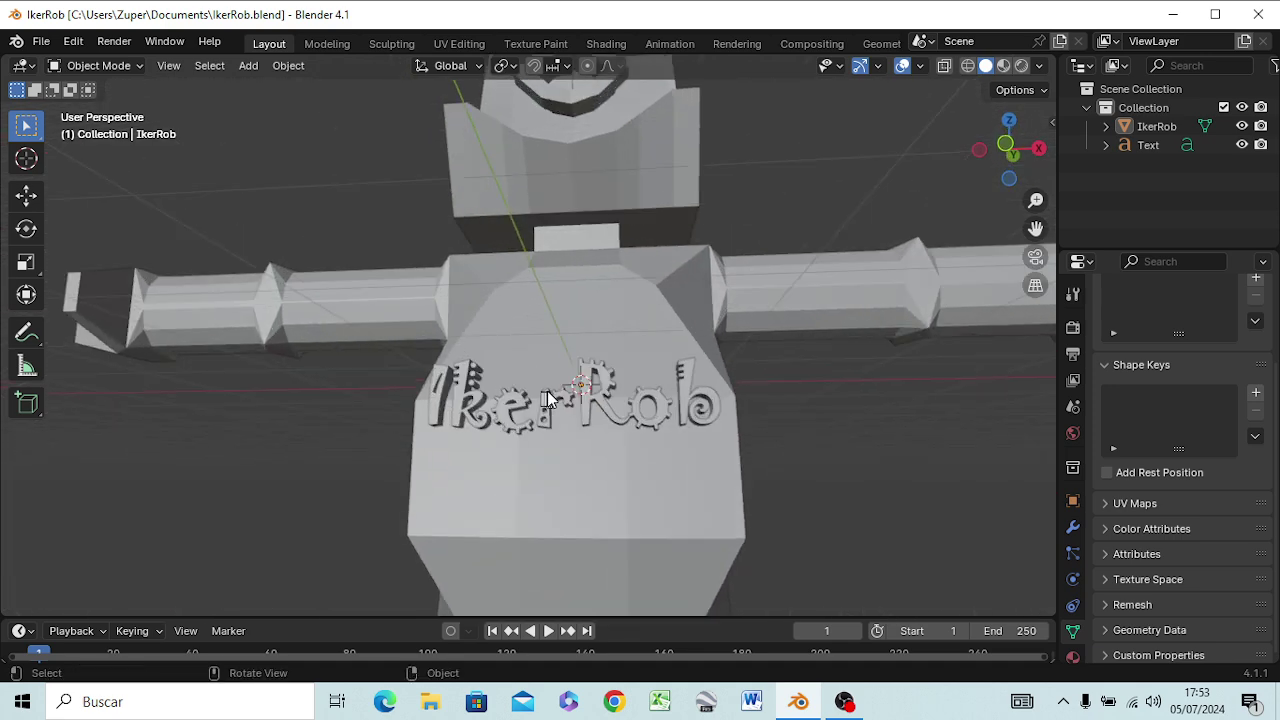
pyautogui.scroll(-4, 567, 406)
pyautogui.moveTo(597, 410)
pyautogui.mouseDown(button='middle')
pyautogui.moveTo(630, 546)
pyautogui.moveTo(691, 451)
pyautogui.moveTo(589, 462)
pyautogui.moveTo(600, 466)
pyautogui.mouseUp(button='middle')
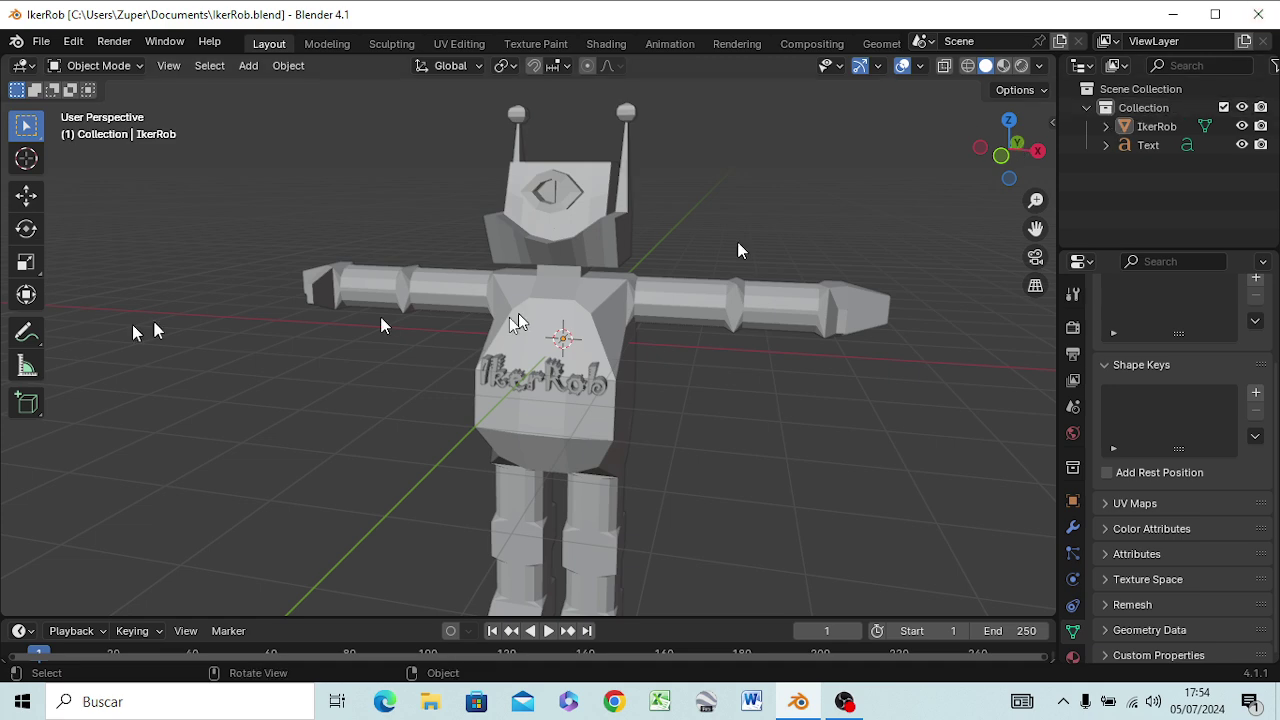
pyautogui.press('KP_1')
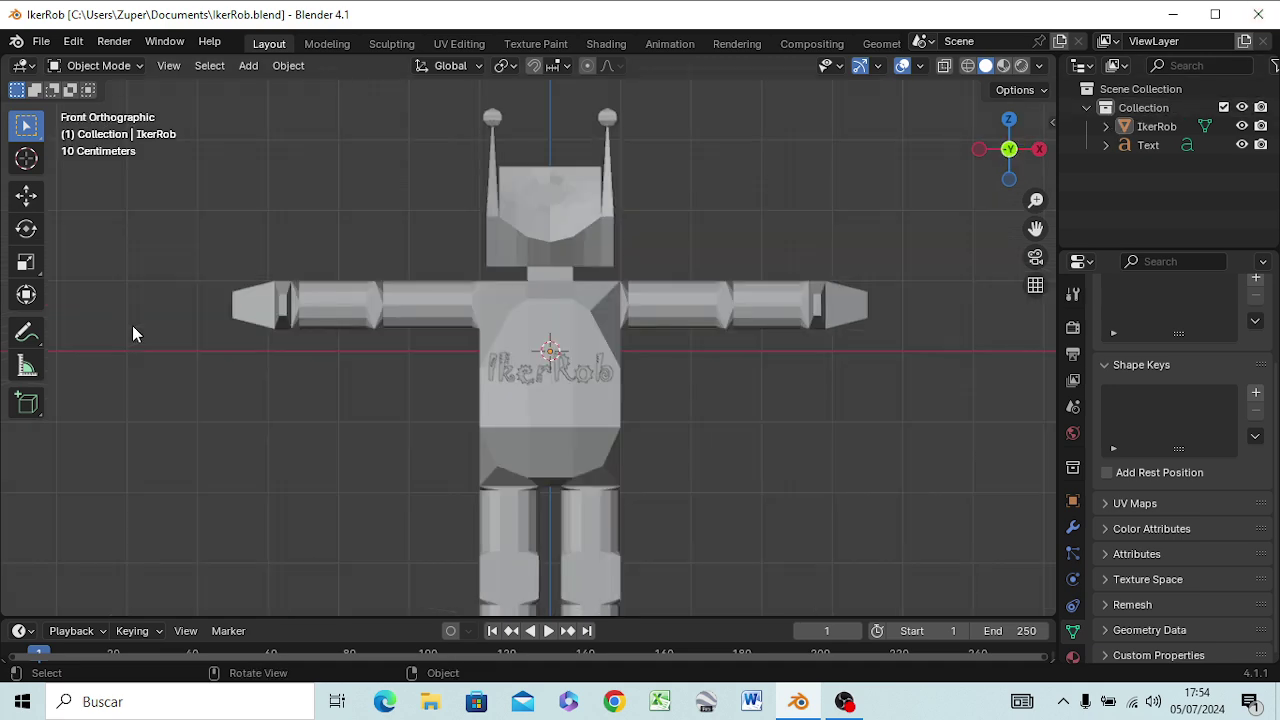
pyautogui.scroll(-1, 284, 388)
pyautogui.scroll(-1, 290, 395)
pyautogui.scroll(-1, 297, 398)
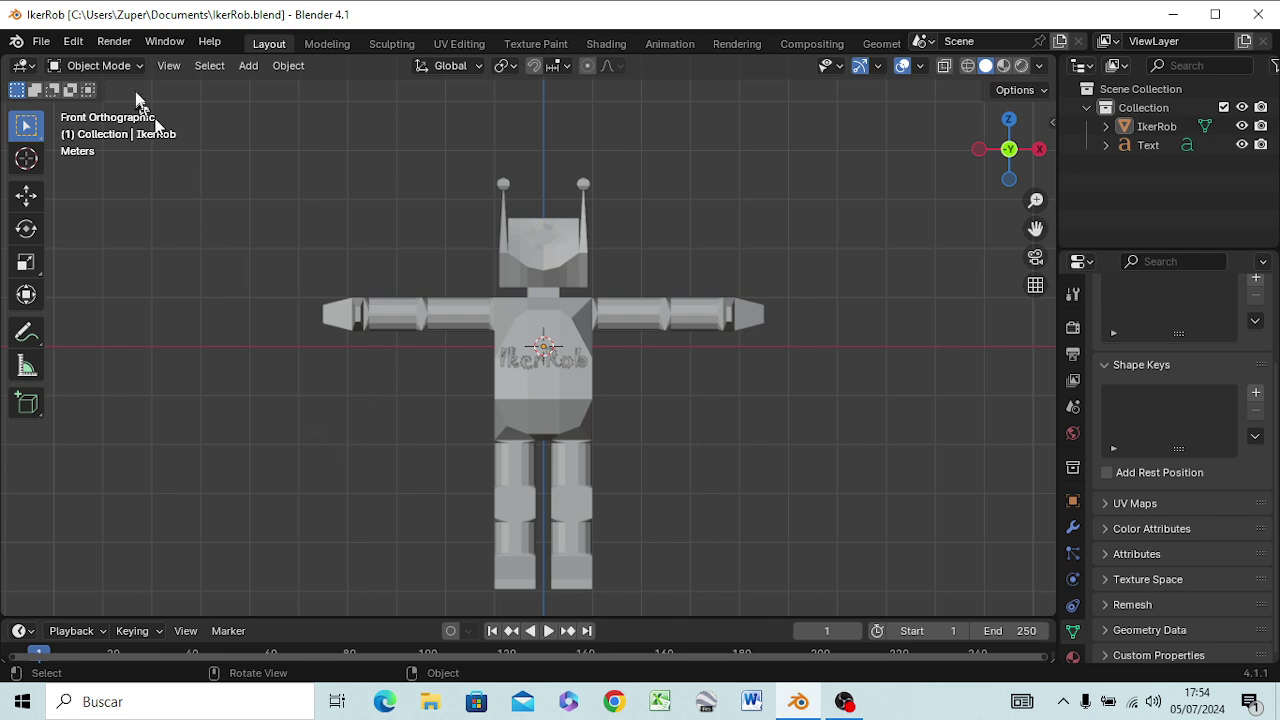
pyautogui.click(74, 42)
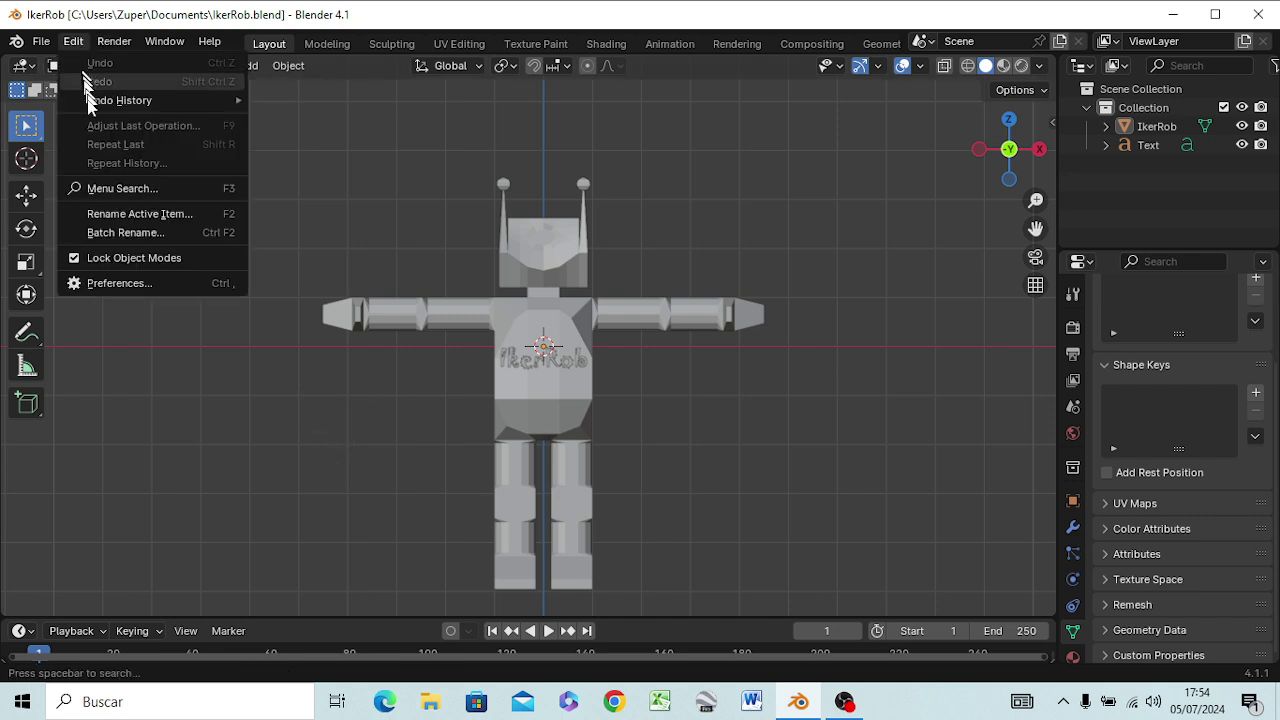
pyautogui.click(112, 284)
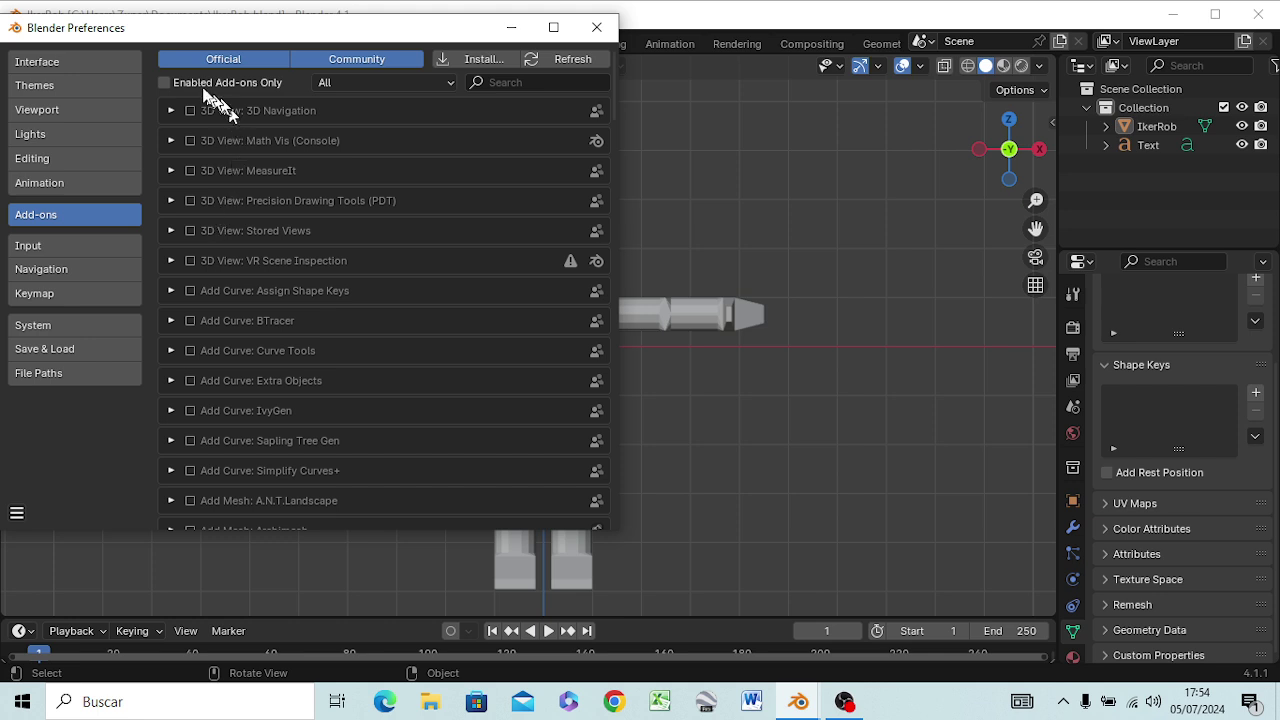
pyautogui.click(164, 83)
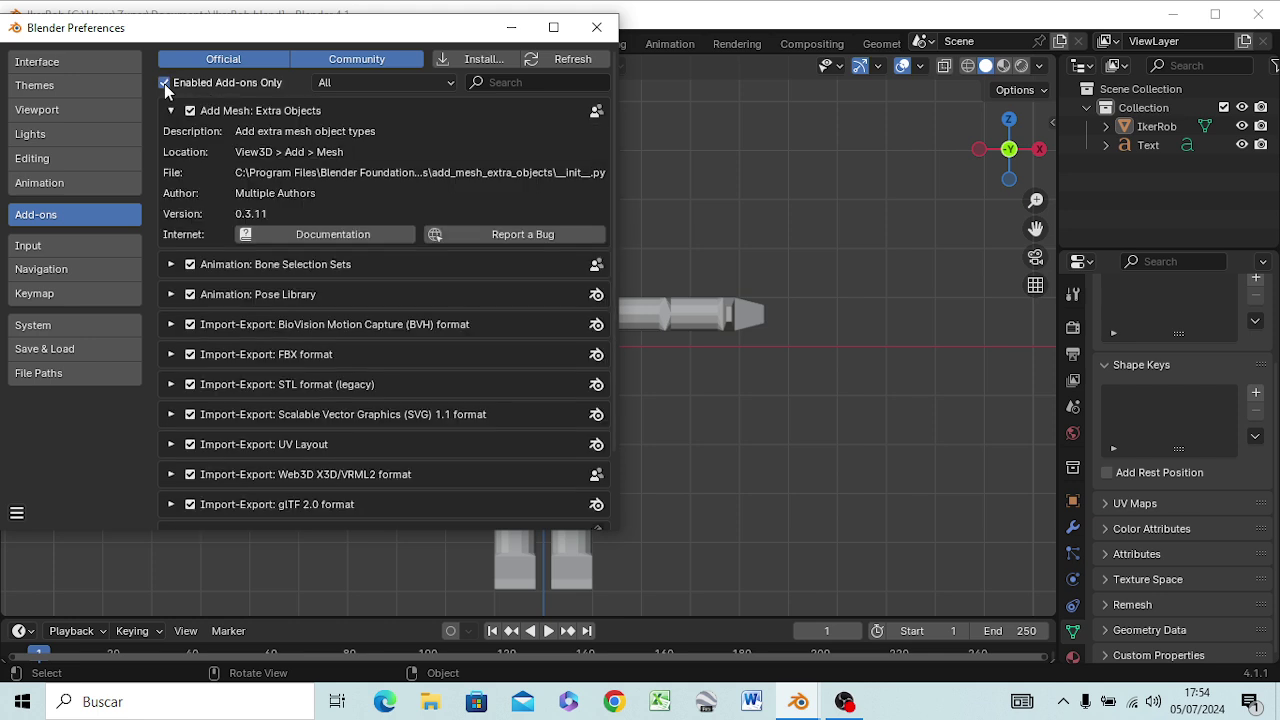
pyautogui.click(164, 83)
pyautogui.click(164, 83)
pyautogui.click(598, 28)
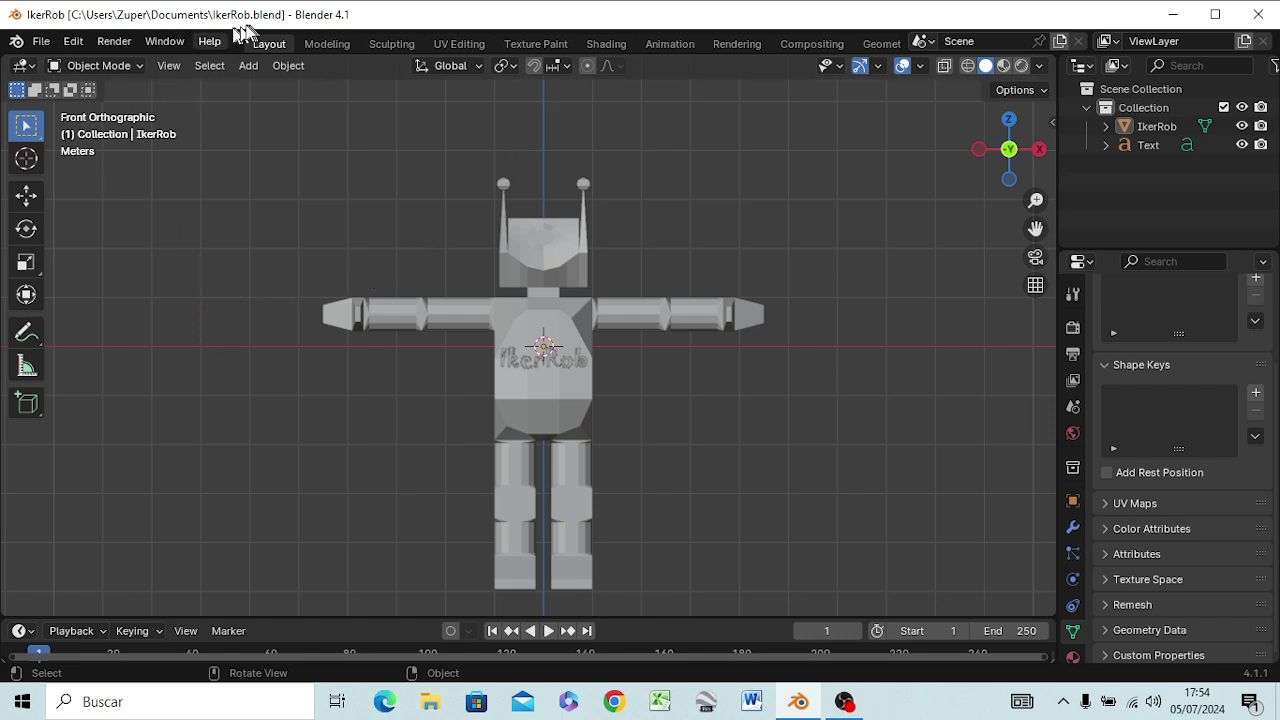
# Step: Save As, appending 'articulado' to the name so the file becomes IkerRobarticulado.blend
pyautogui.click(45, 41)
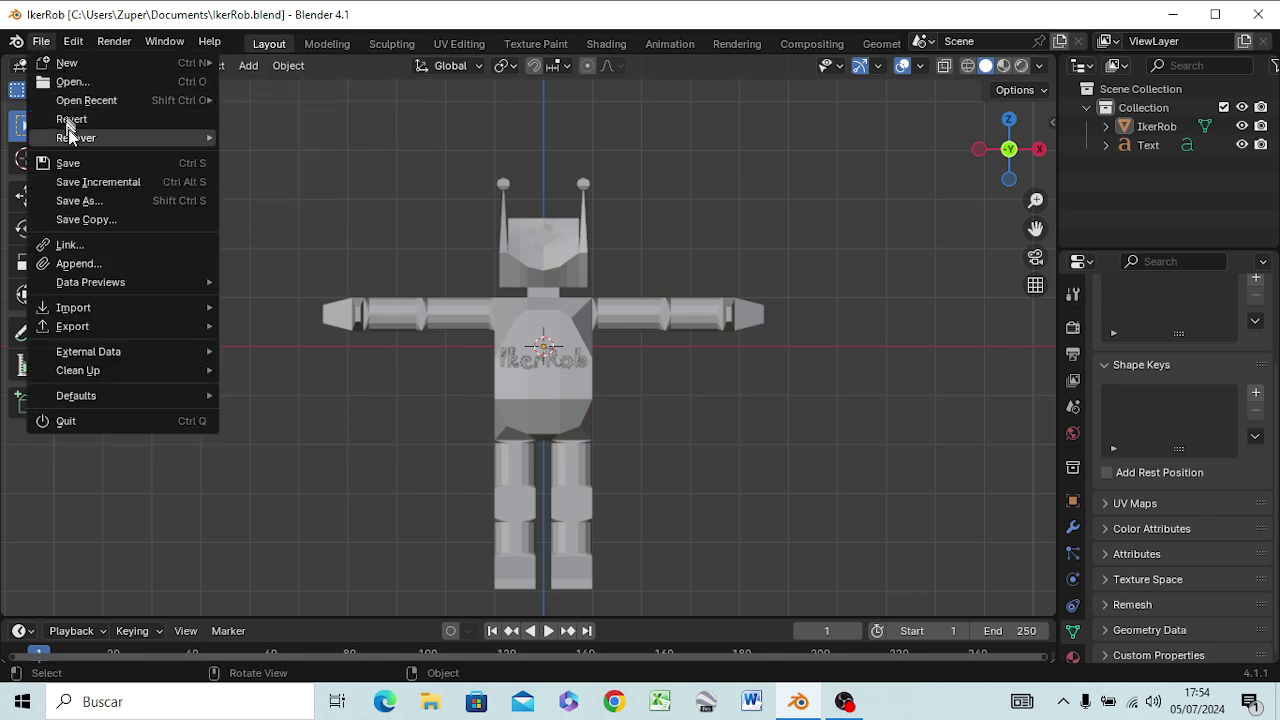
pyautogui.click(90, 201)
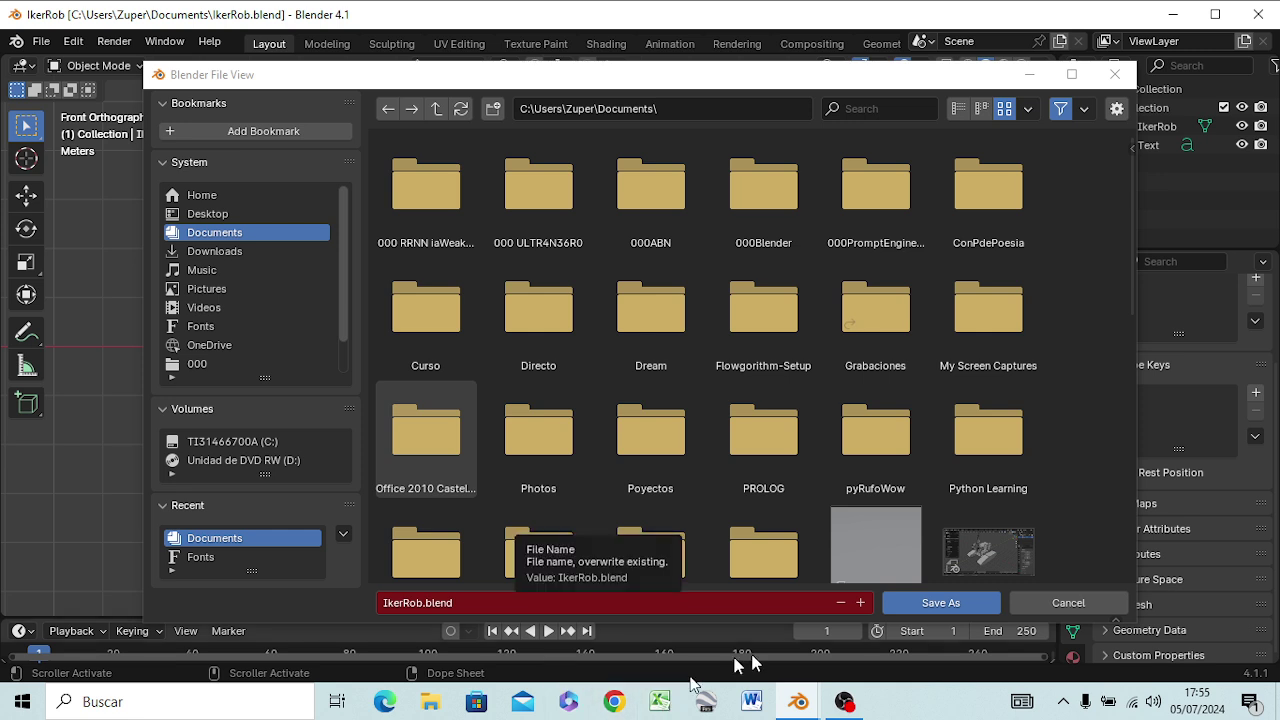
pyautogui.click(420, 602)
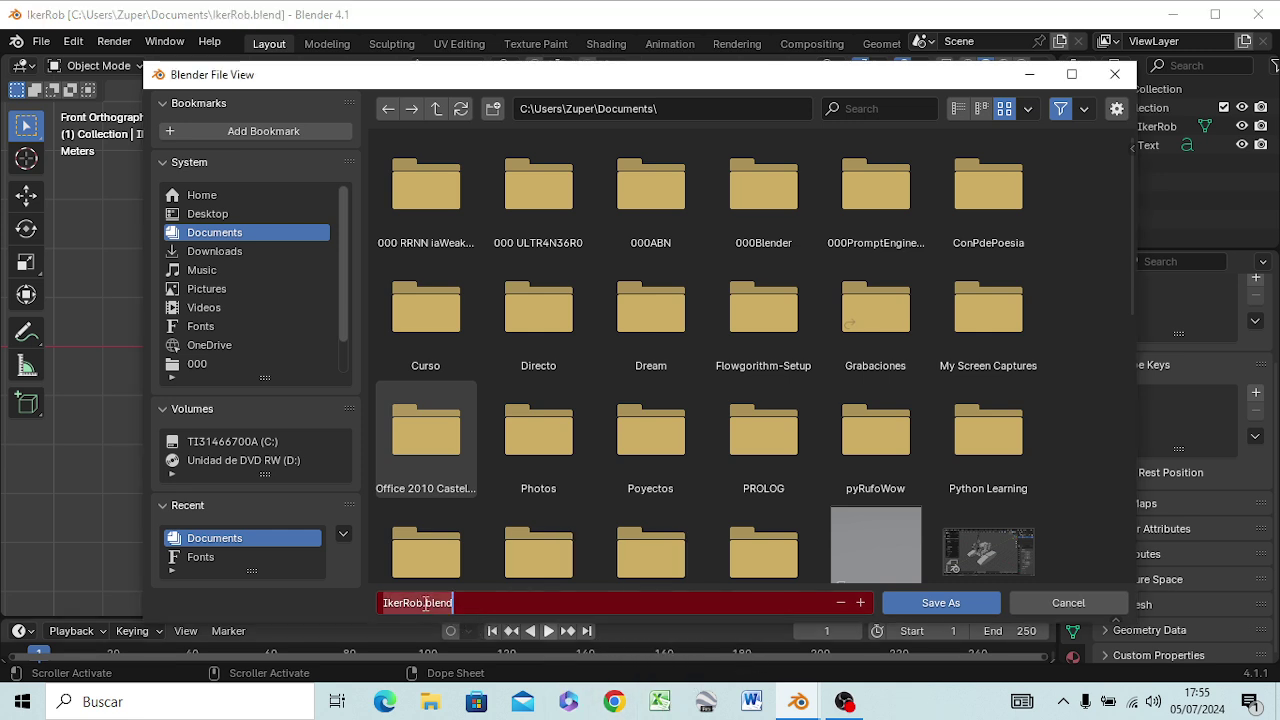
pyautogui.click(421, 602)
pyautogui.moveTo(421, 602); pyautogui.dragTo(452, 603)
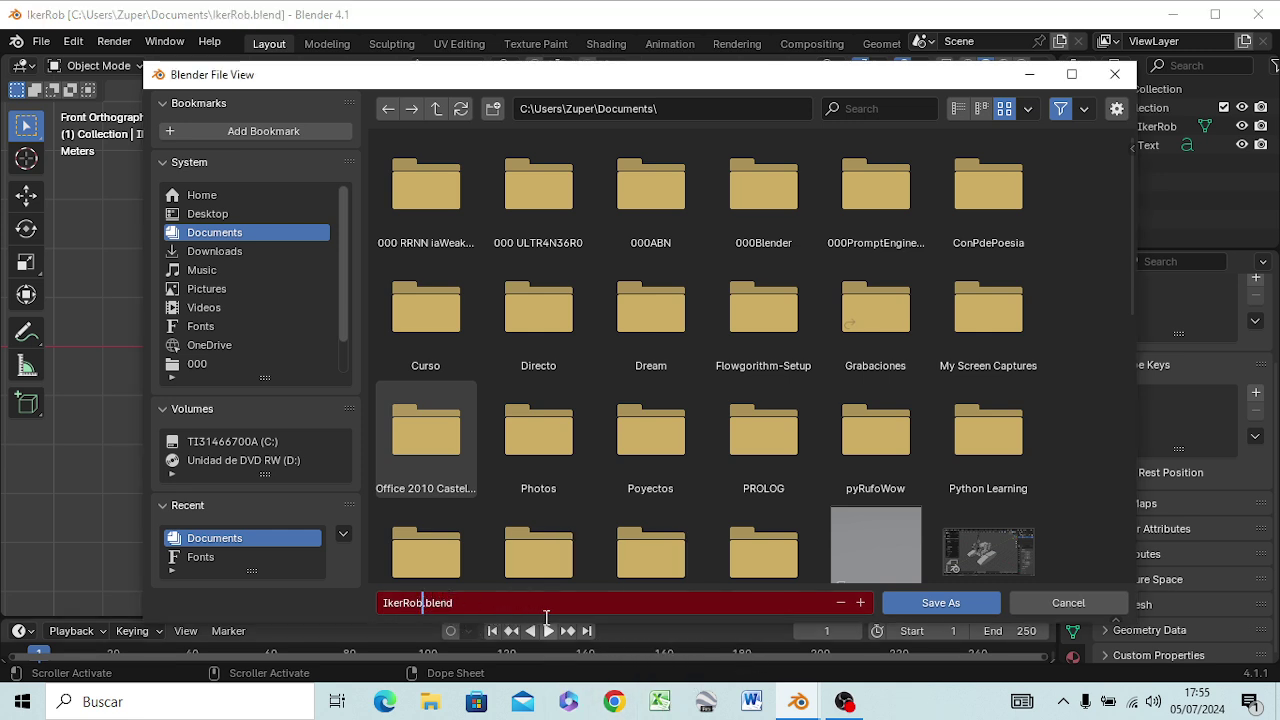
pyautogui.write('artic')
pyautogui.write('ulado')
pyautogui.press('Return')
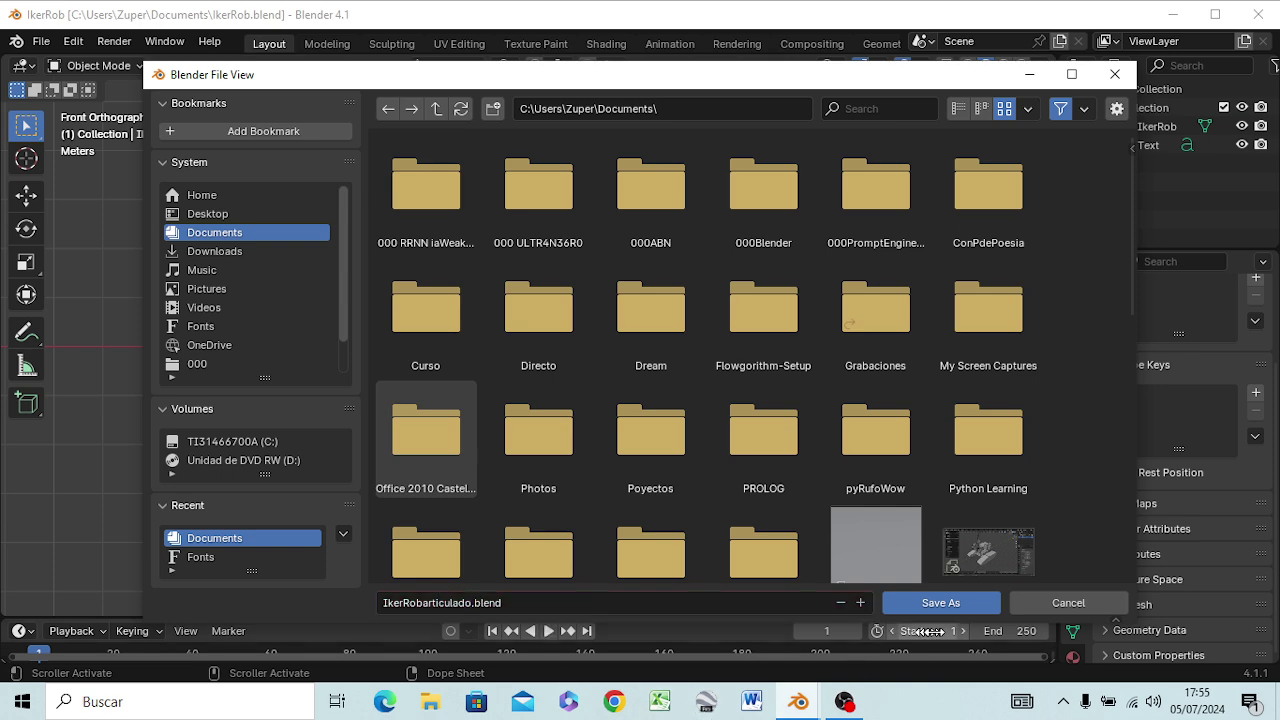
pyautogui.click(940, 603)
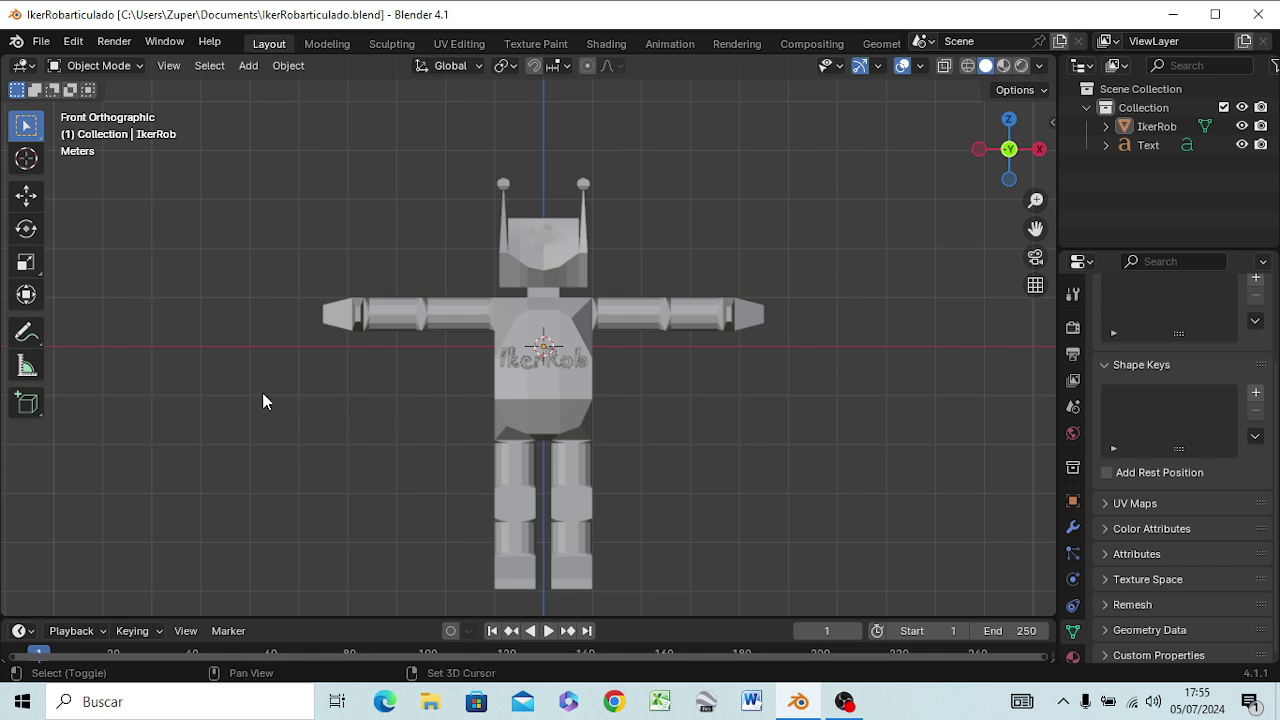
# Step: Add a single-bone Armature and tick In Front under its Viewport Display settings
pyautogui.hotkey('shift', 'a')
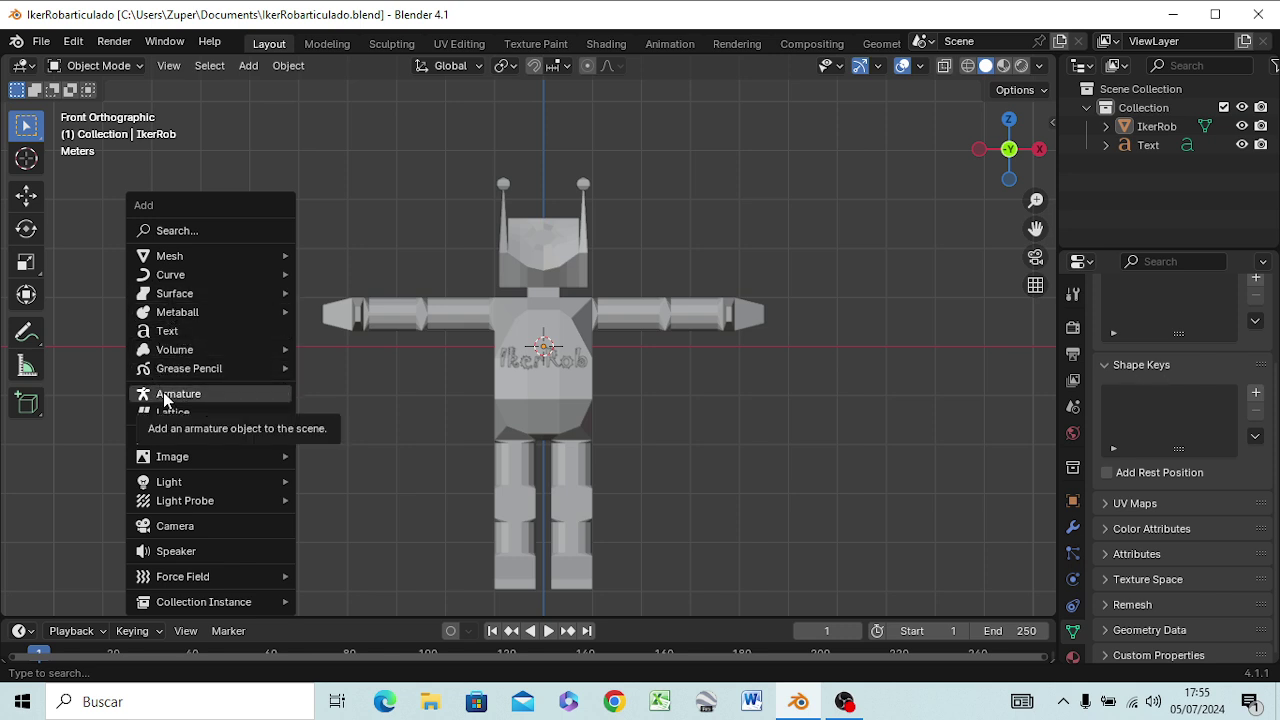
pyautogui.click(165, 396)
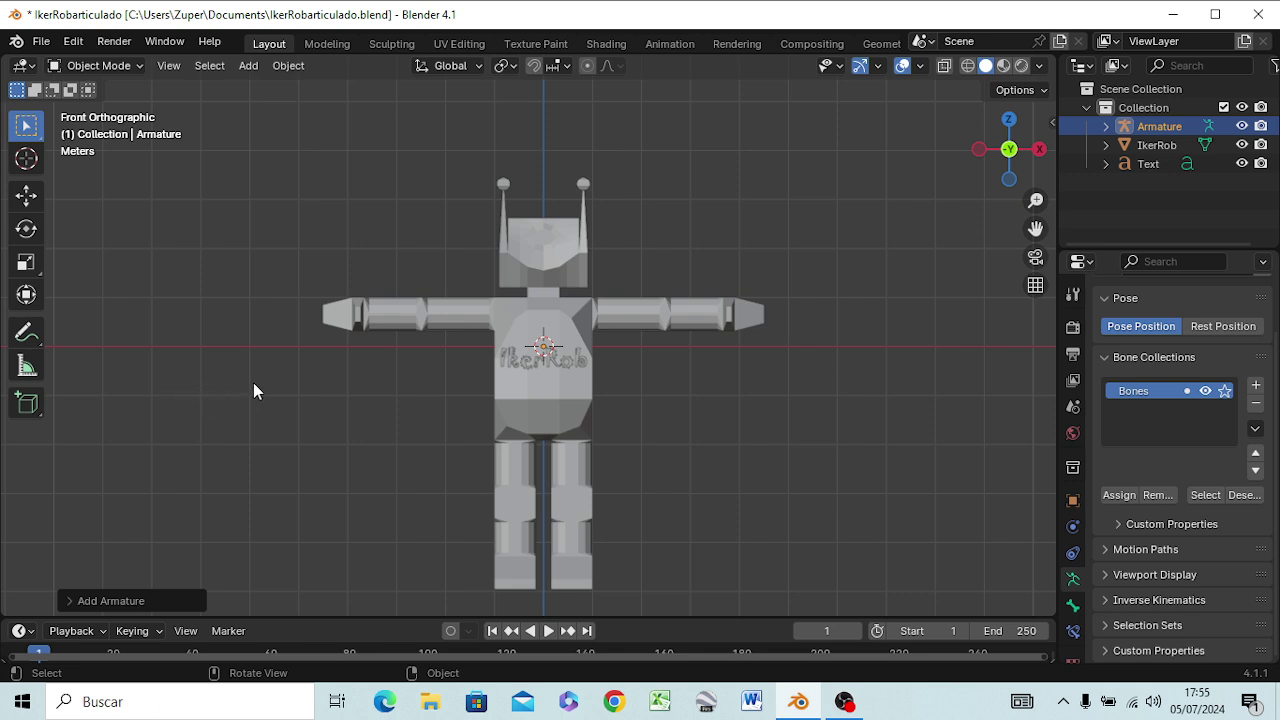
pyautogui.click(1120, 576)
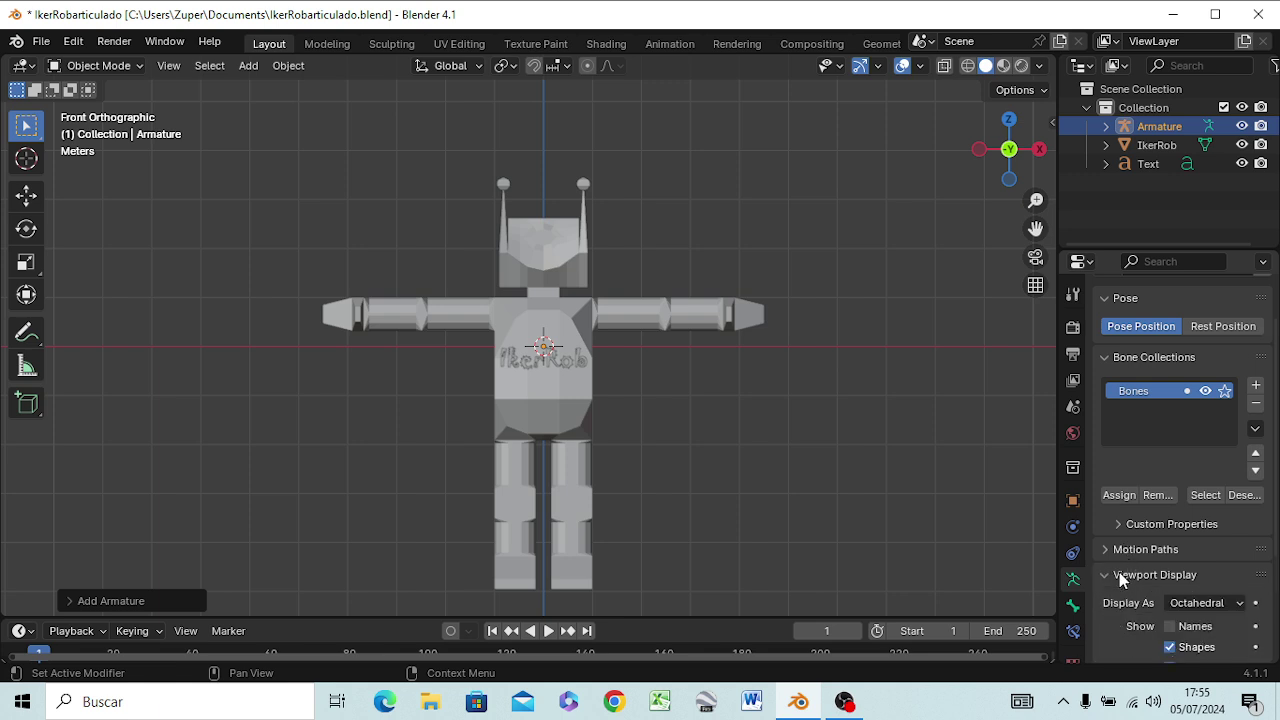
pyautogui.scroll(-2, 1189, 592)
pyautogui.scroll(-2, 1185, 570)
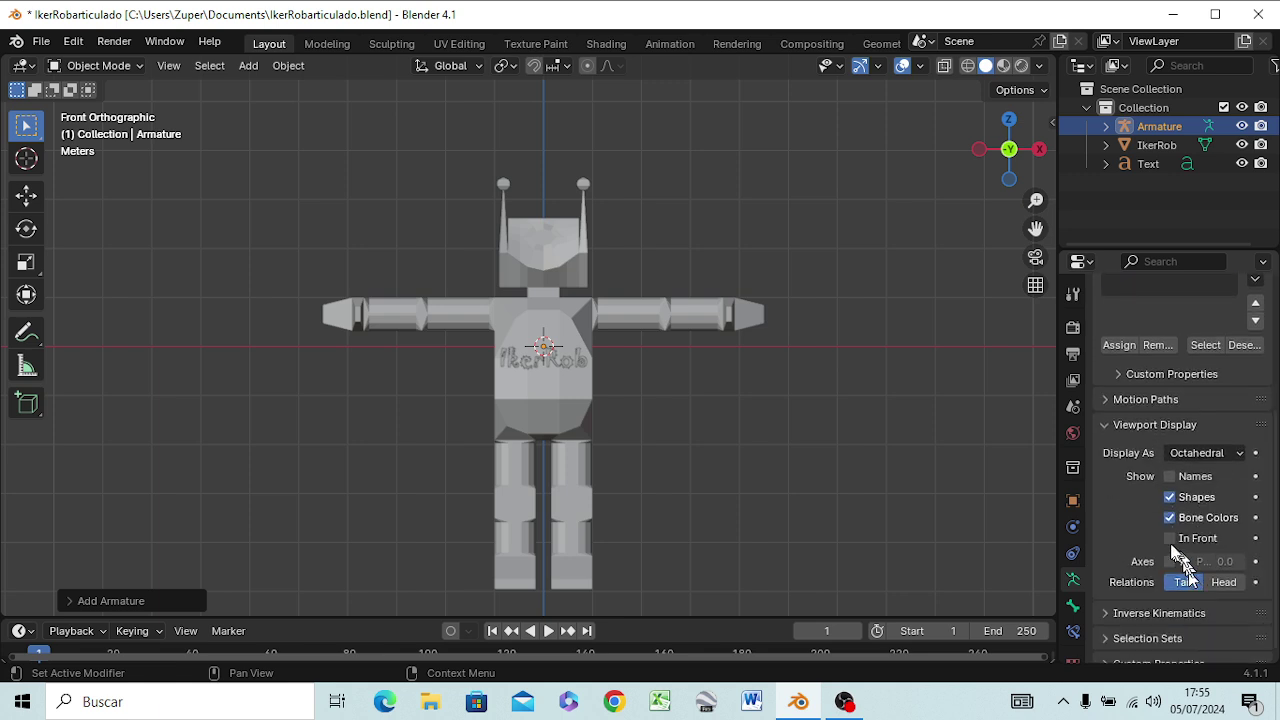
pyautogui.click(1172, 540)
pyautogui.moveTo(600, 395)
pyautogui.mouseDown(button='middle')
pyautogui.moveTo(642, 416)
pyautogui.moveTo(440, 452)
pyautogui.moveTo(277, 457)
pyautogui.moveTo(510, 428)
pyautogui.moveTo(709, 429)
pyautogui.moveTo(595, 543)
pyautogui.moveTo(600, 75)
pyautogui.moveTo(634, 449)
pyautogui.moveTo(643, 414)
pyautogui.moveTo(586, 417)
pyautogui.moveTo(666, 417)
pyautogui.moveTo(633, 425)
pyautogui.moveTo(645, 420)
pyautogui.mouseUp(button='middle')
# Step: Move the bone down along Z to the hips and scale it up to reach the head
pyautogui.press('KP_1')
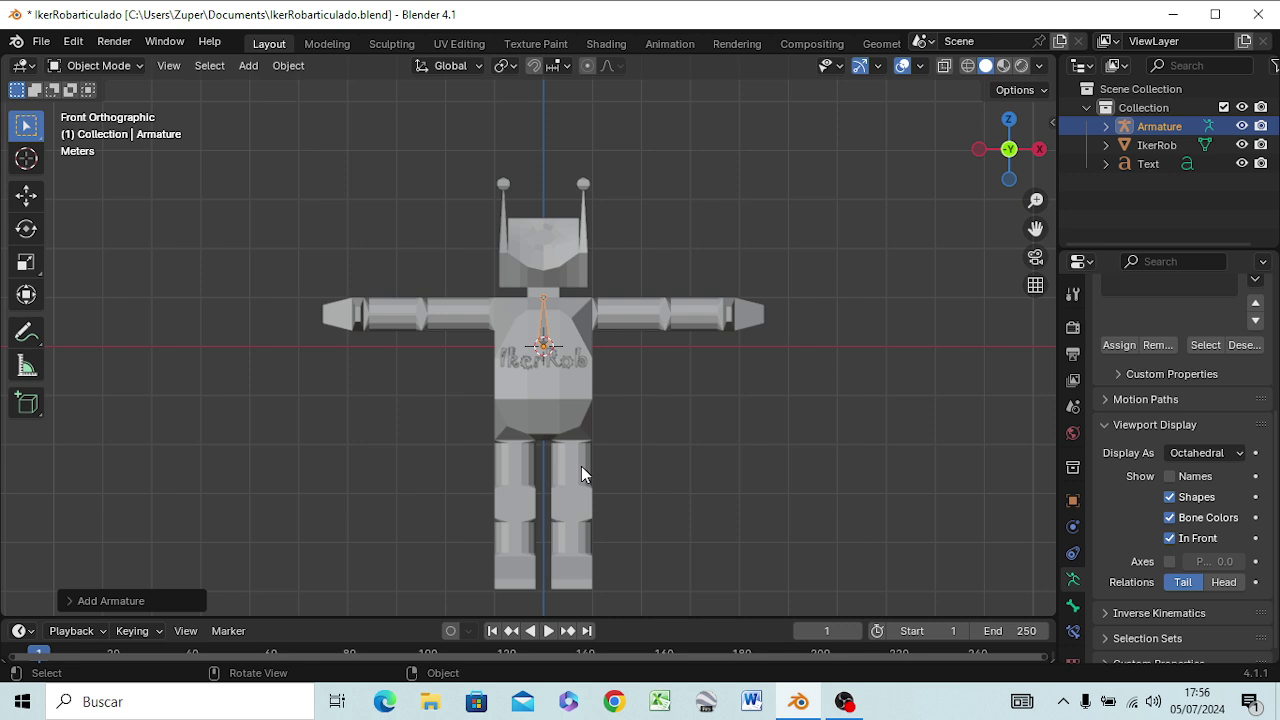
pyautogui.press('g')
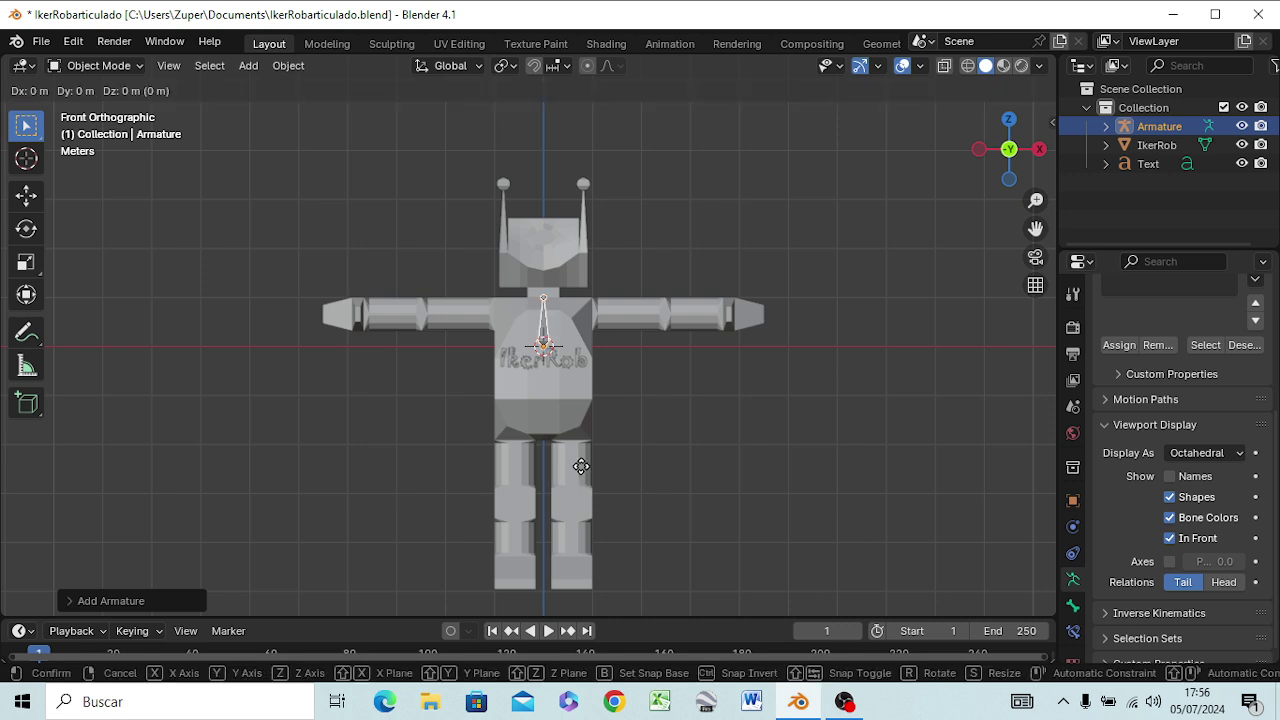
pyautogui.press('z')
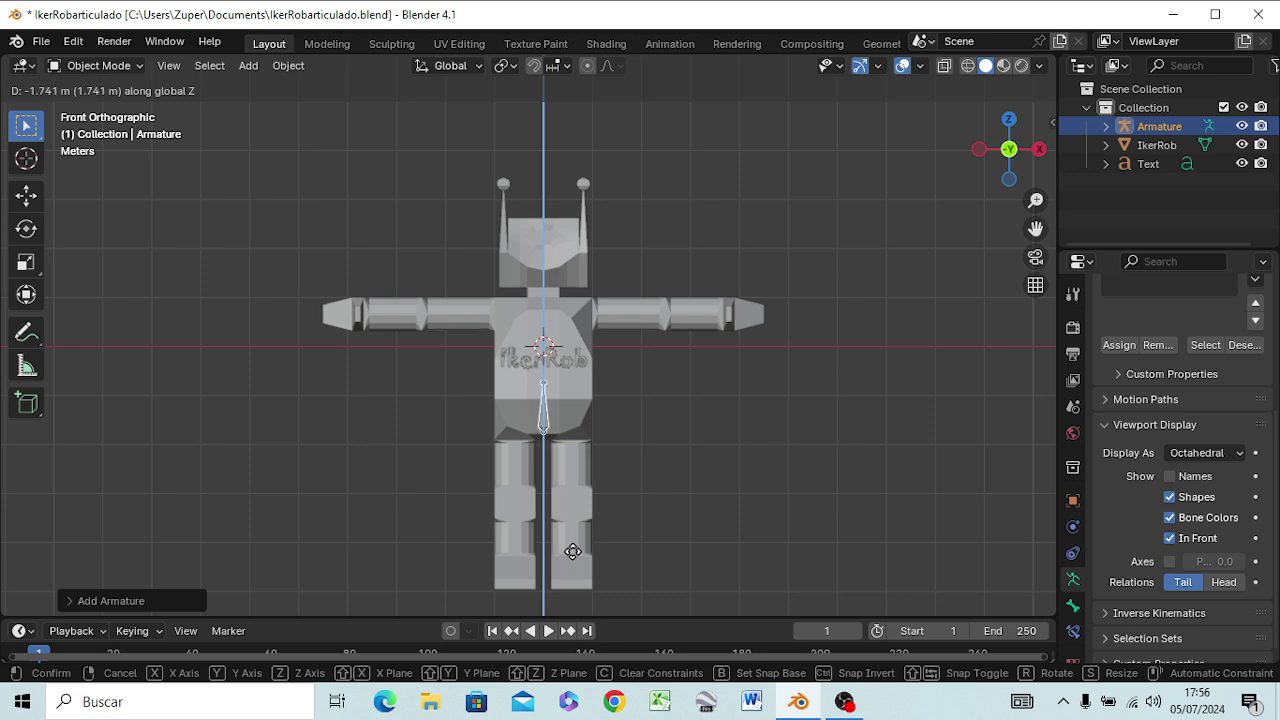
pyautogui.click(573, 551)
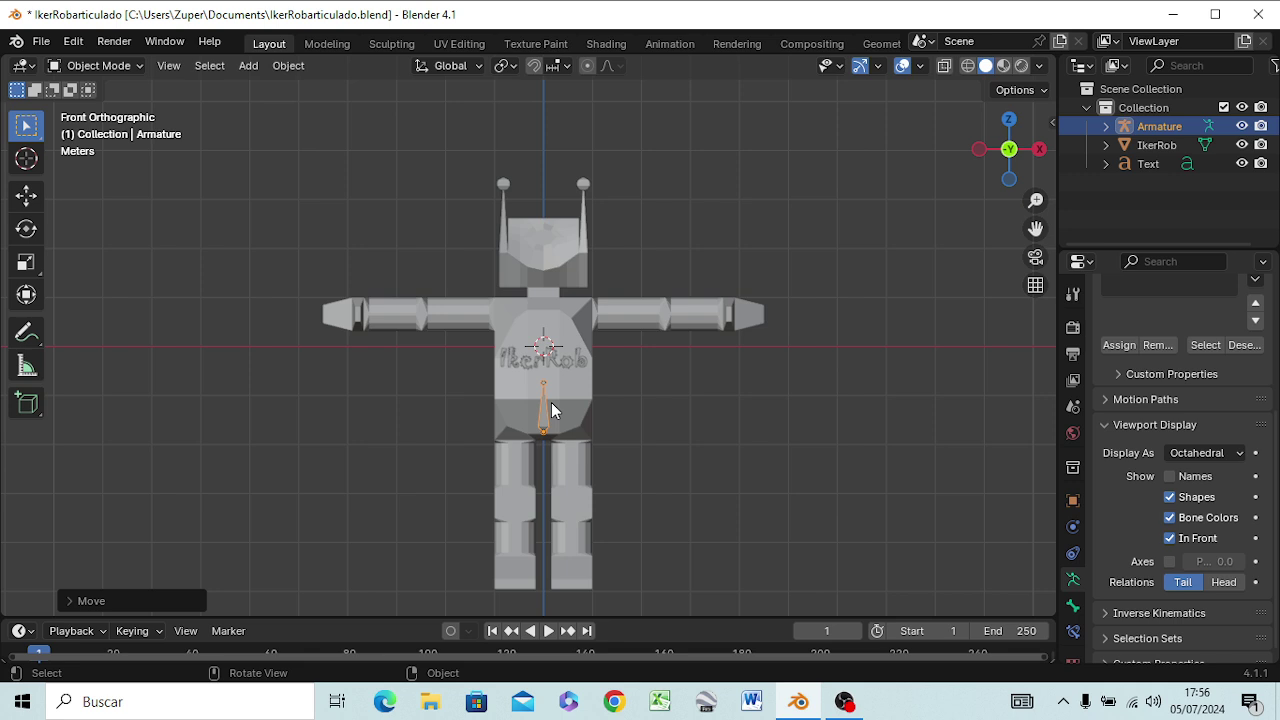
pyautogui.press('s')
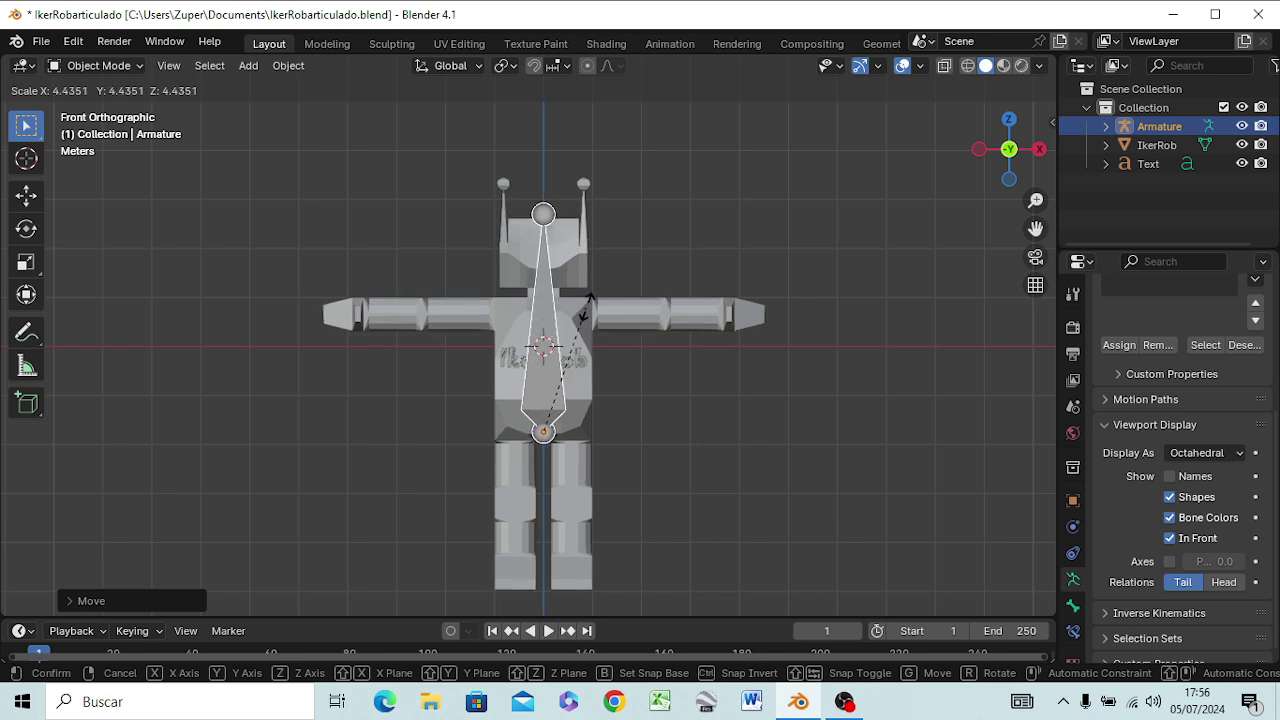
pyautogui.click(588, 305)
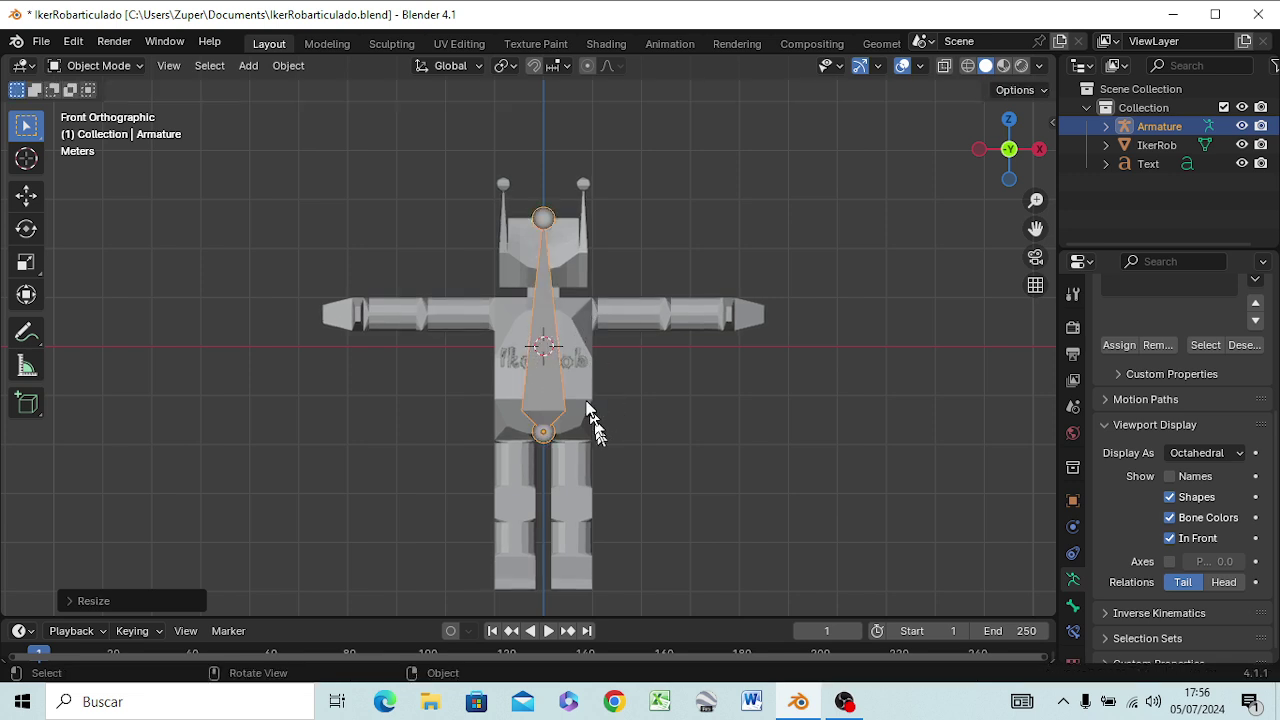
pyautogui.moveTo(549, 381)
pyautogui.mouseDown(button='middle')
pyautogui.moveTo(418, 484)
pyautogui.moveTo(621, 449)
pyautogui.mouseUp(button='middle')
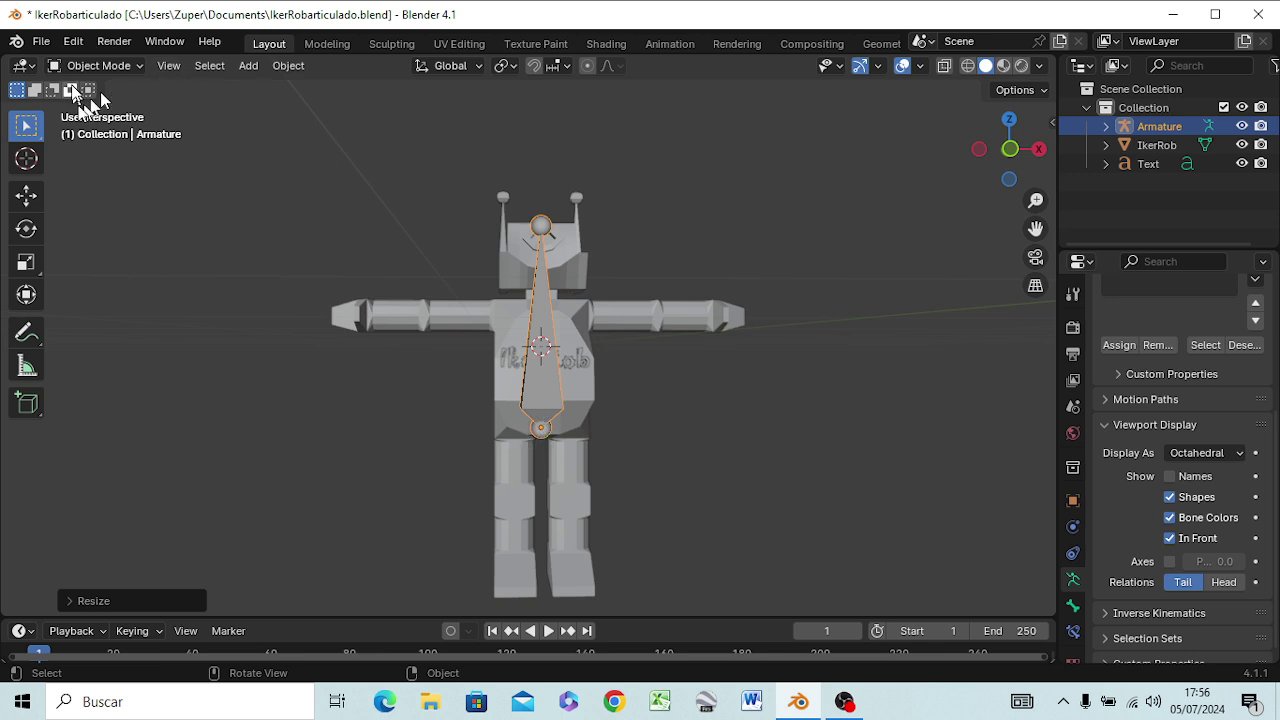
# Step: In Edit Mode, subdivide the spine bone with Number of Cuts 2, then deselect
pyautogui.press('Tab')
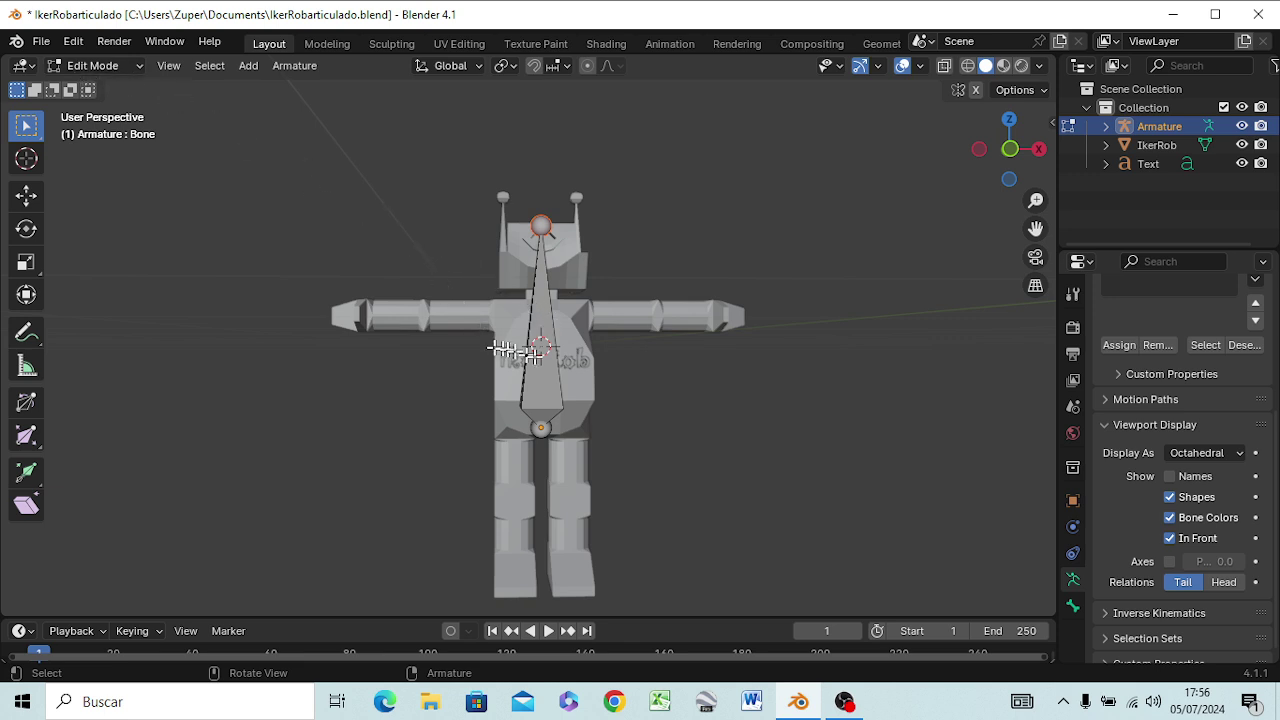
pyautogui.press('KP_1')
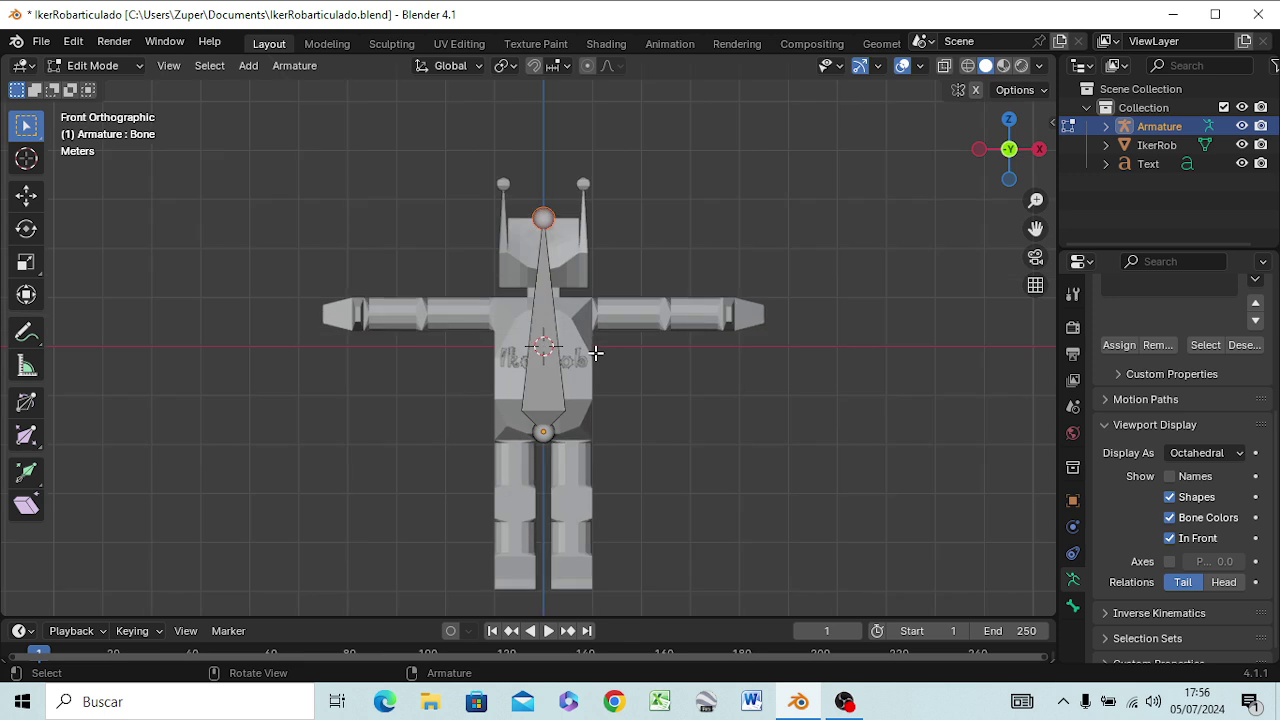
pyautogui.click(548, 362)
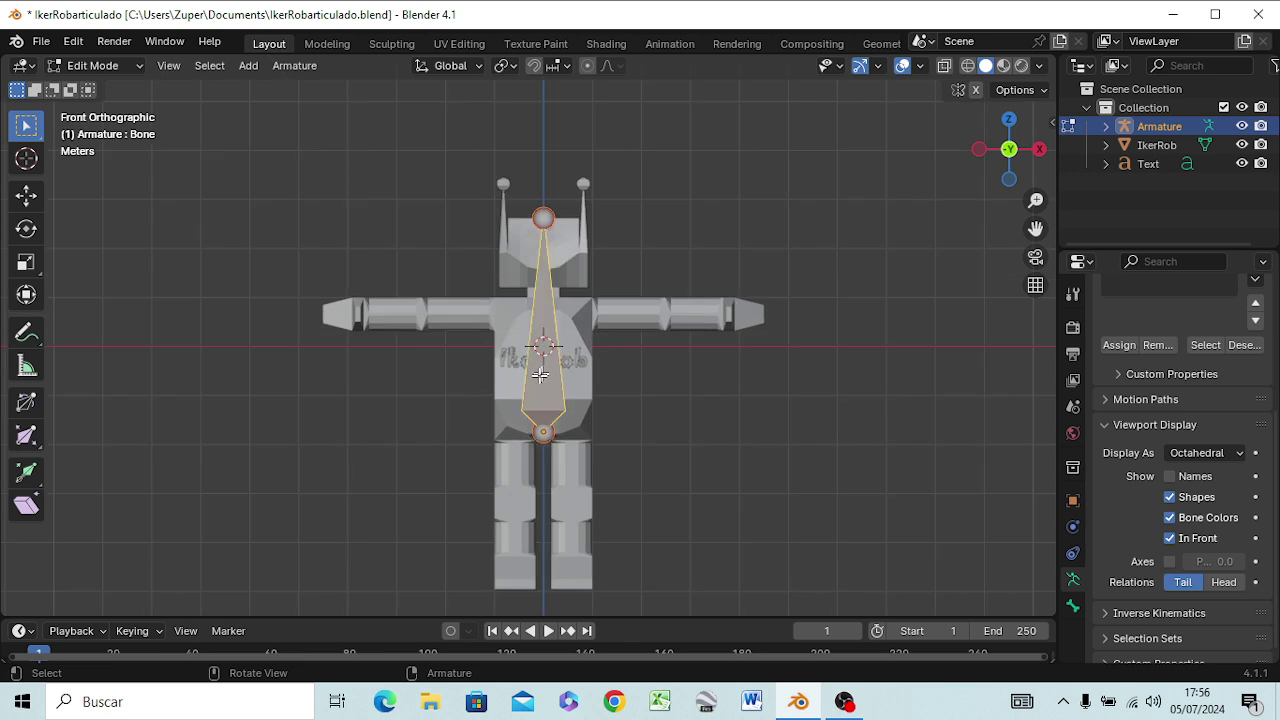
pyautogui.rightClick(539, 375)
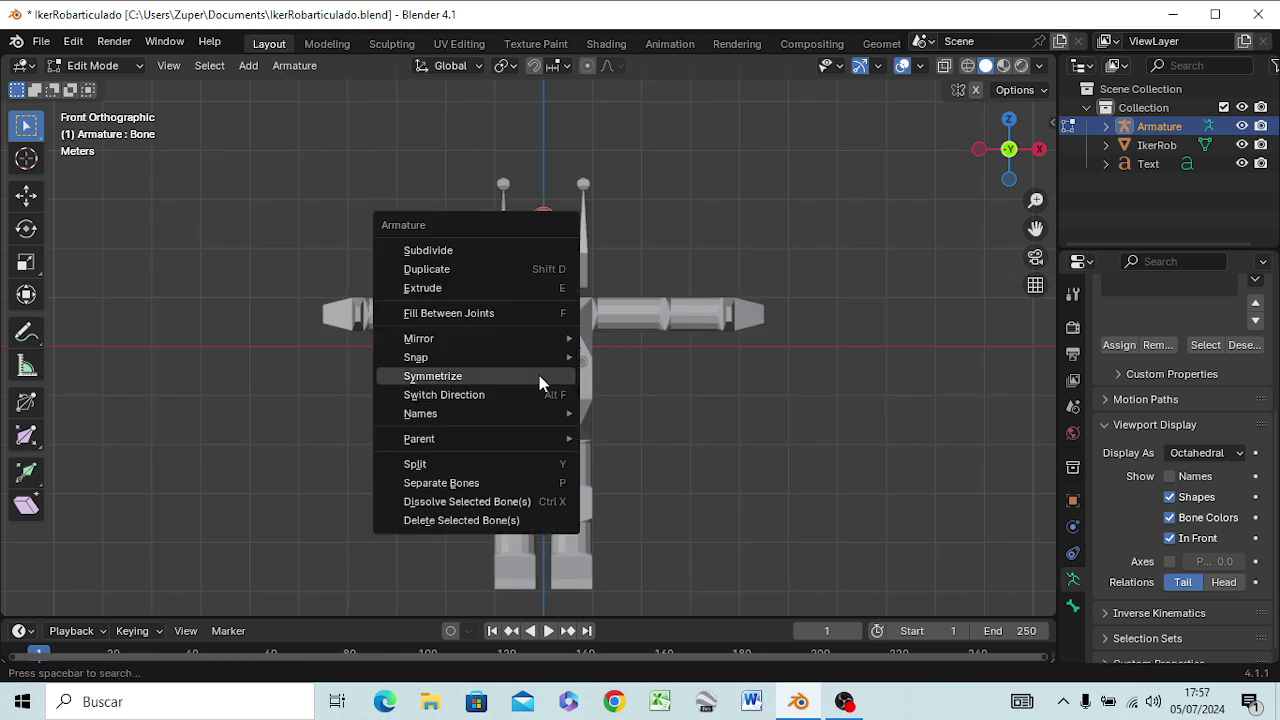
pyautogui.click(497, 259)
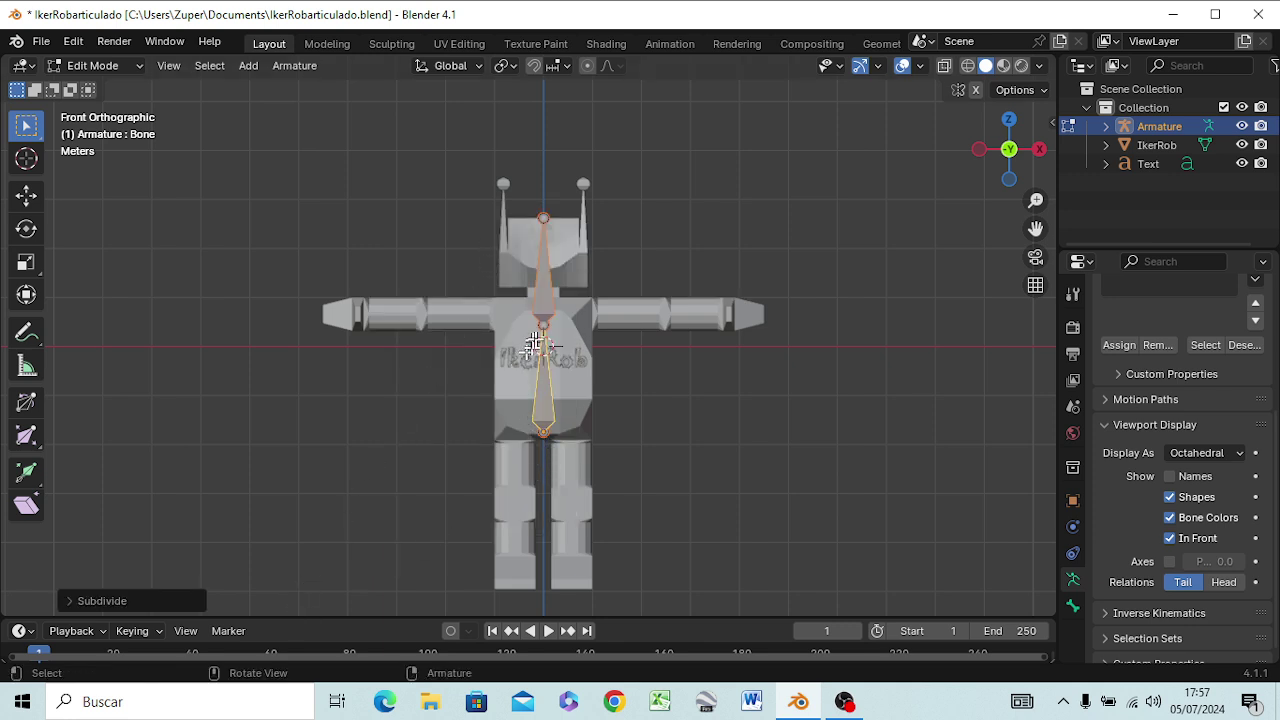
pyautogui.click(69, 601)
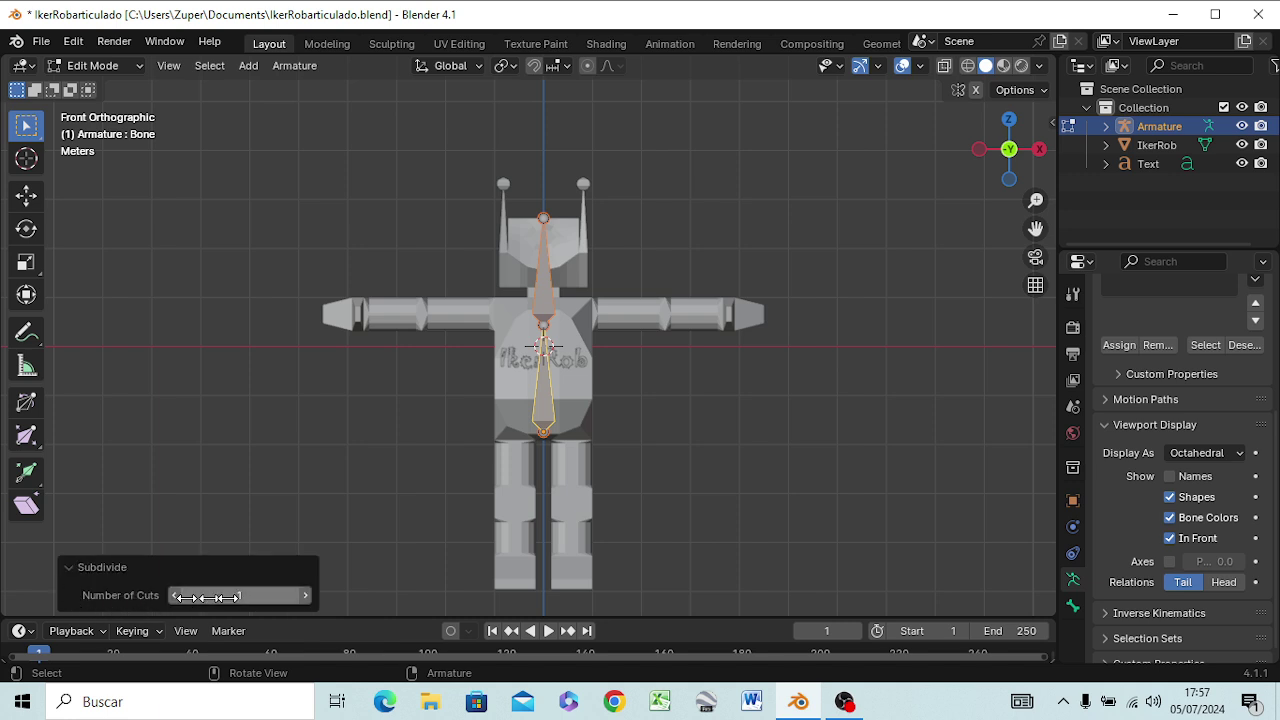
pyautogui.click(304, 596)
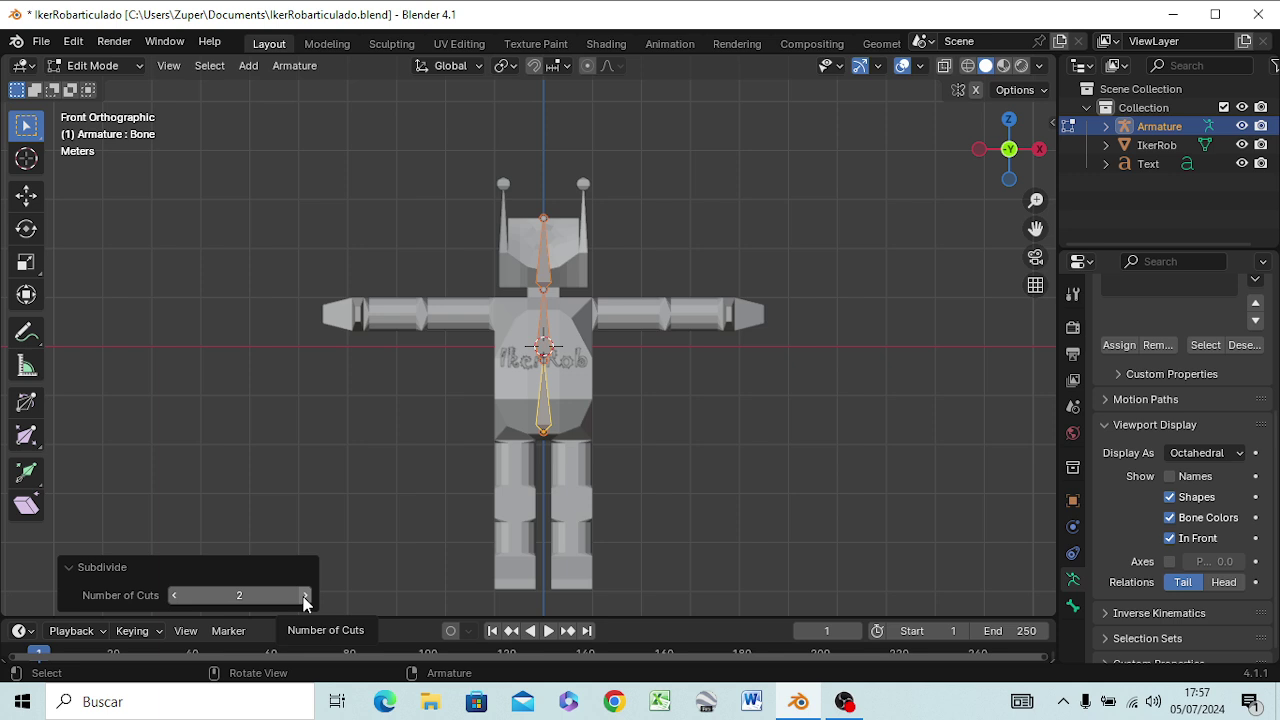
pyautogui.click(304, 596)
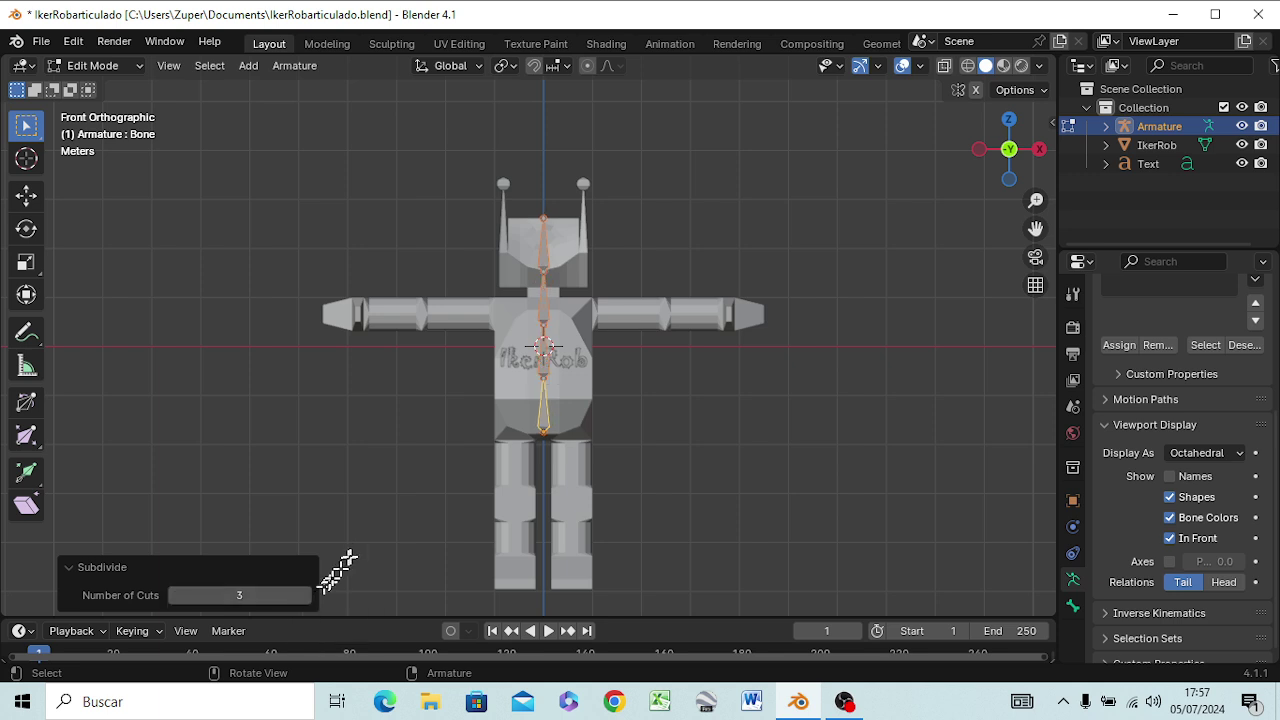
pyautogui.click(173, 595)
pyautogui.click(266, 490)
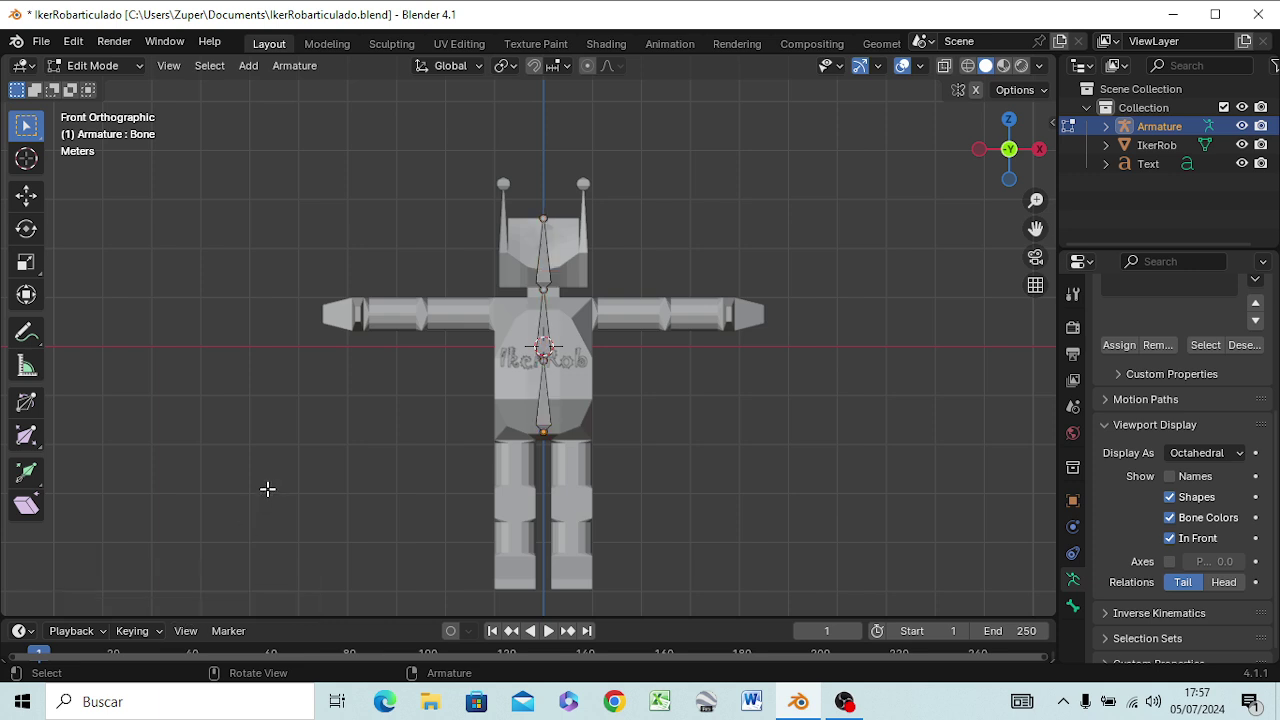
# Step: Move the head-chest joint 0.144 m down along Z to the neck line
pyautogui.scroll(1, 580, 370)
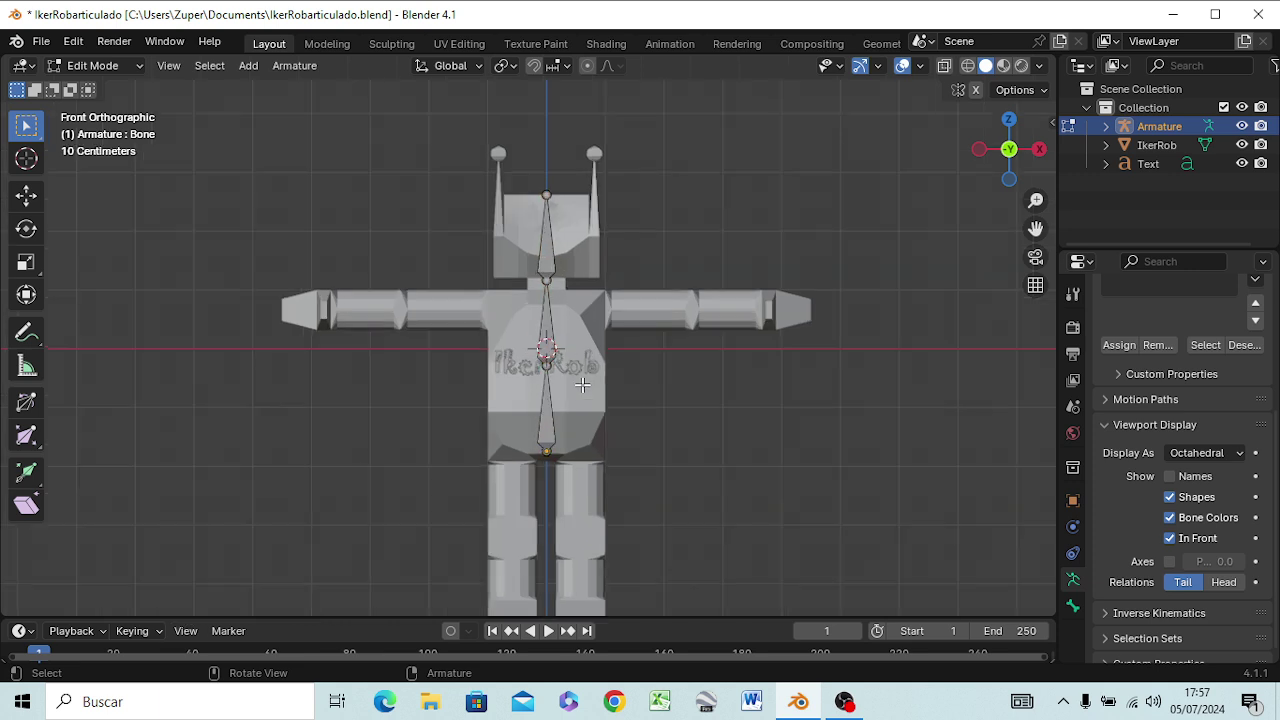
pyautogui.scroll(1, 583, 385)
pyautogui.scroll(1, 575, 392)
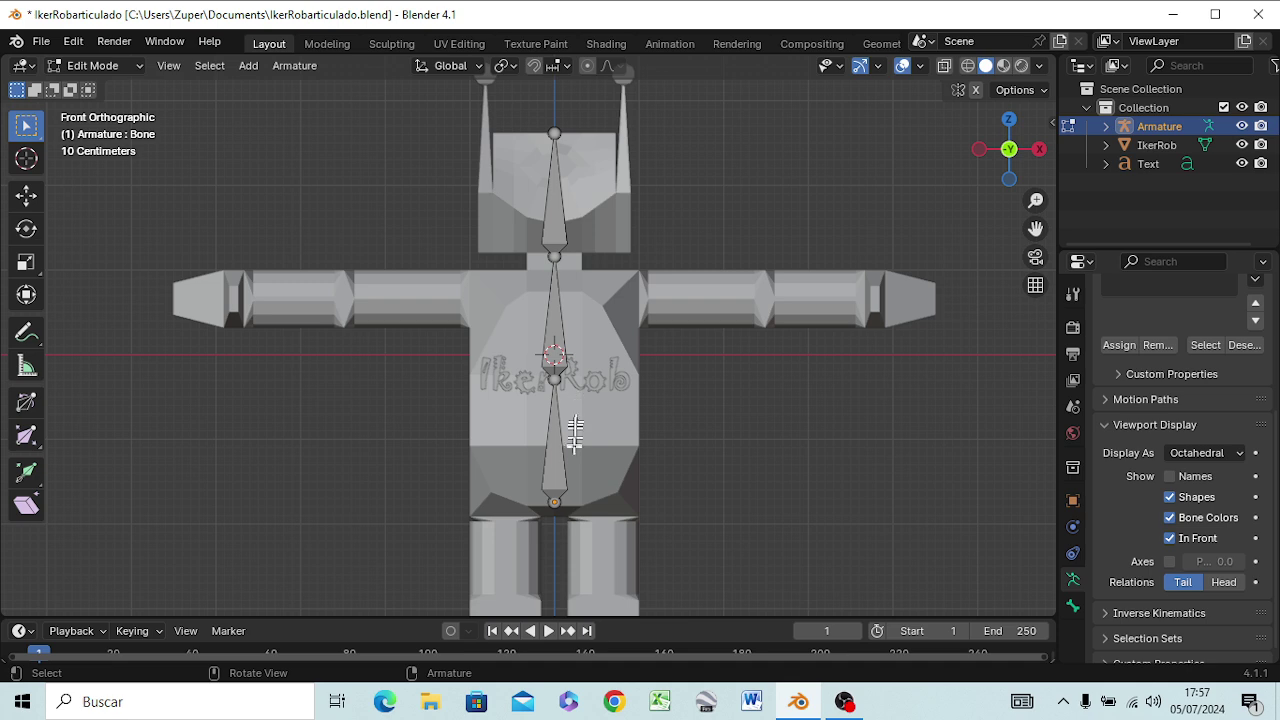
pyautogui.click(552, 500)
pyautogui.click(555, 258)
pyautogui.press('g')
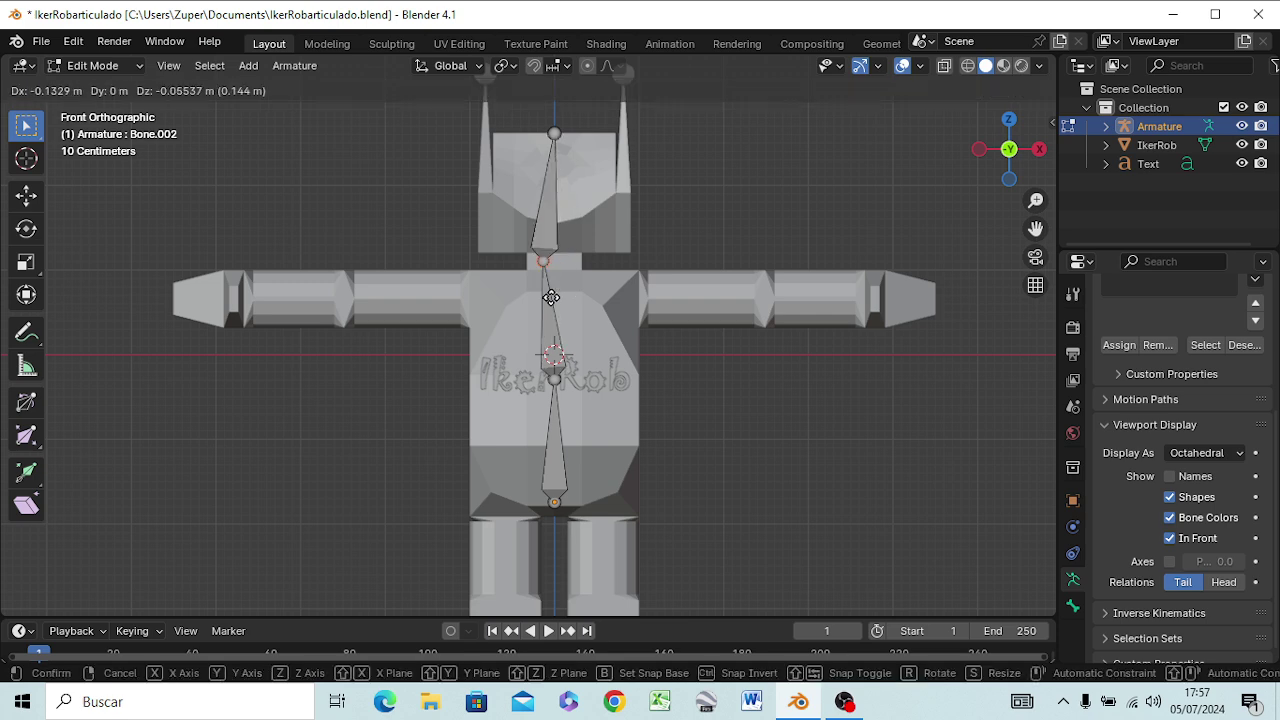
pyautogui.press('z')
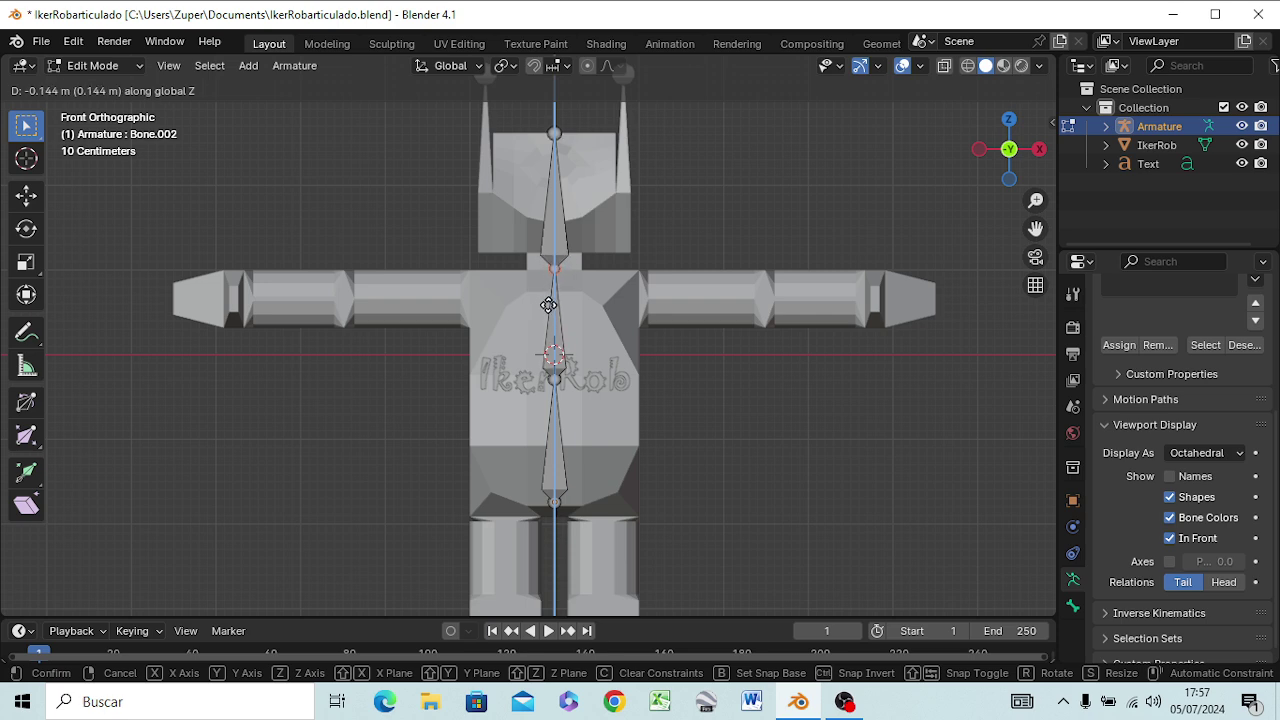
pyautogui.click(548, 305)
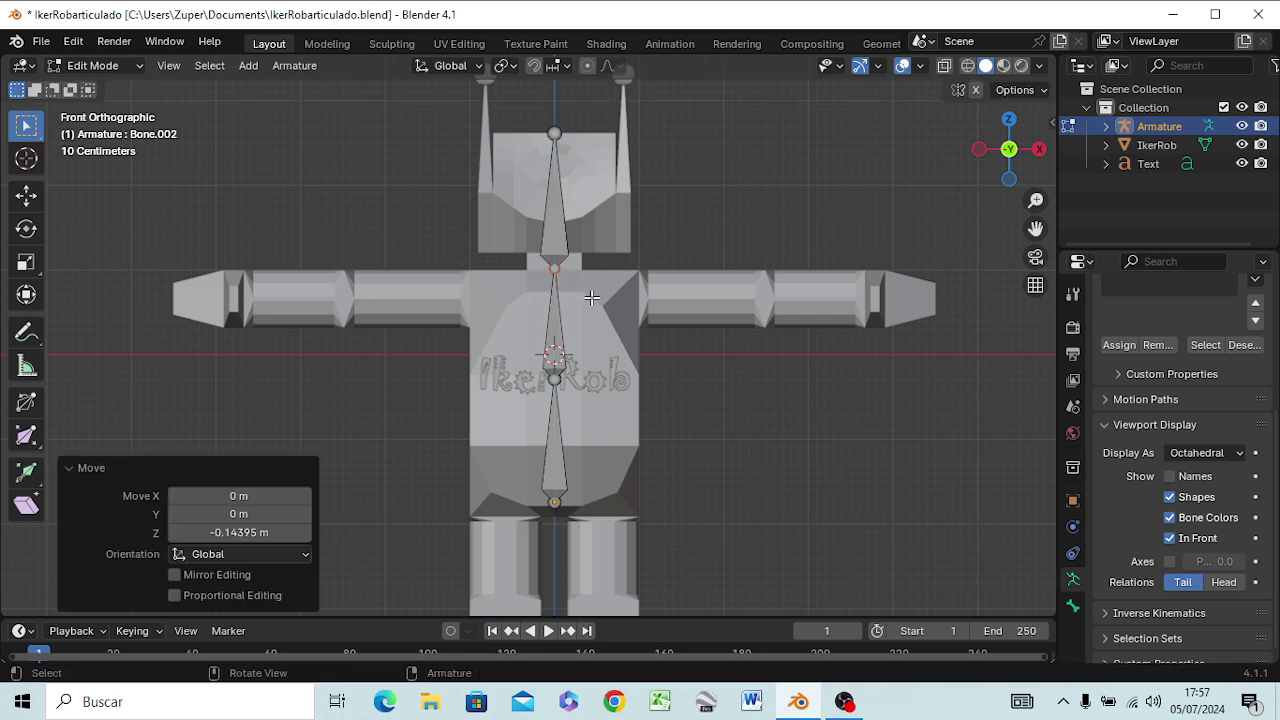
pyautogui.click(551, 269)
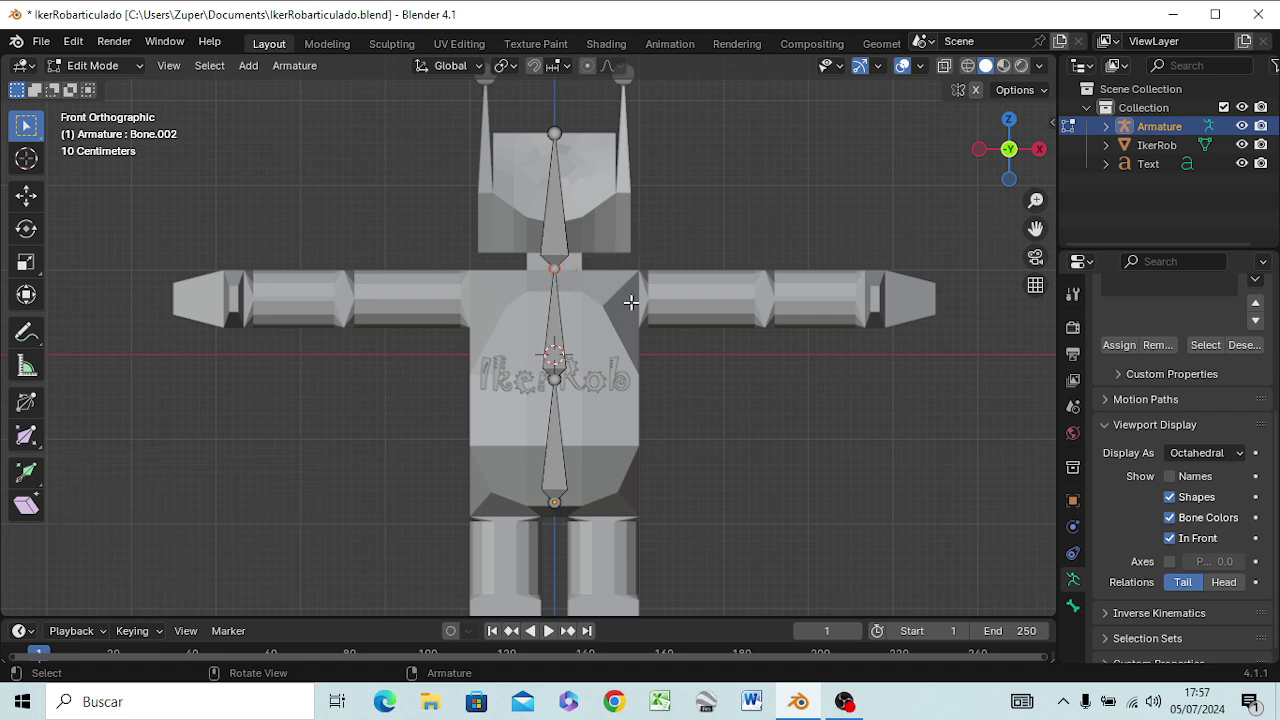
pyautogui.press('e')
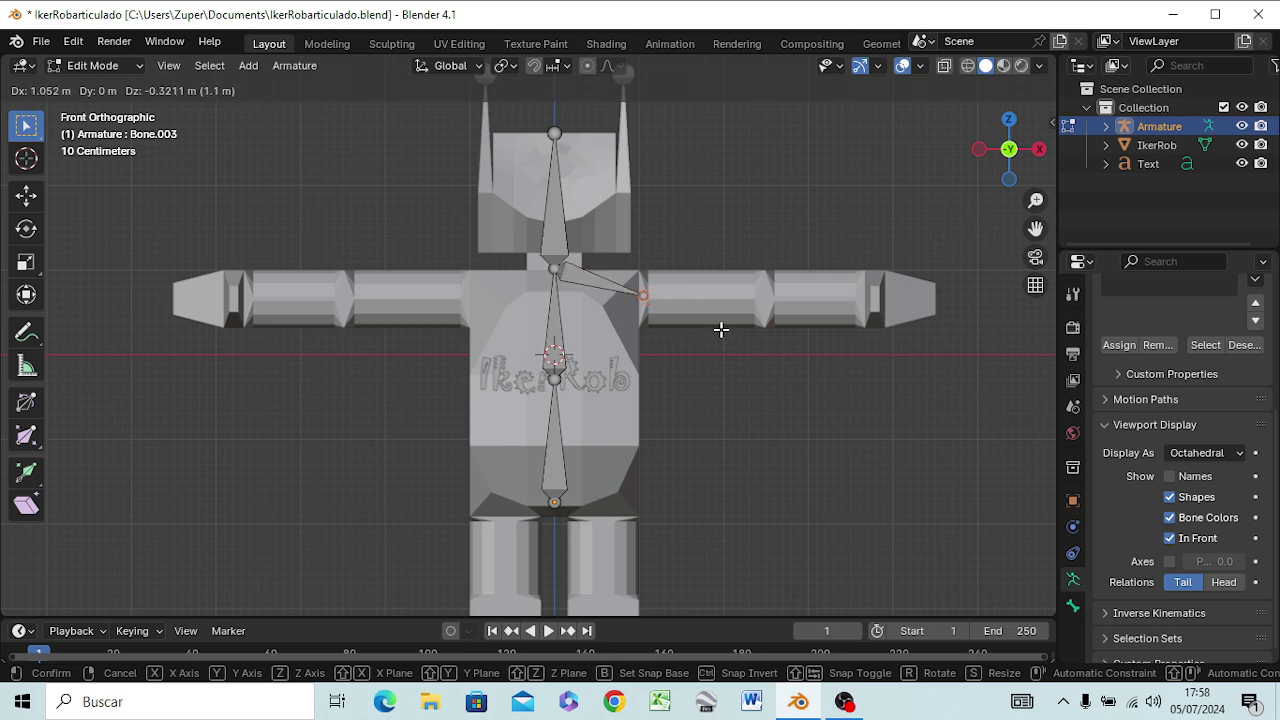
# Step: Extrude arm bones from the neck to the shoulder, elbow and wrist, nudging the tip 0.033 m
pyautogui.click(721, 329)
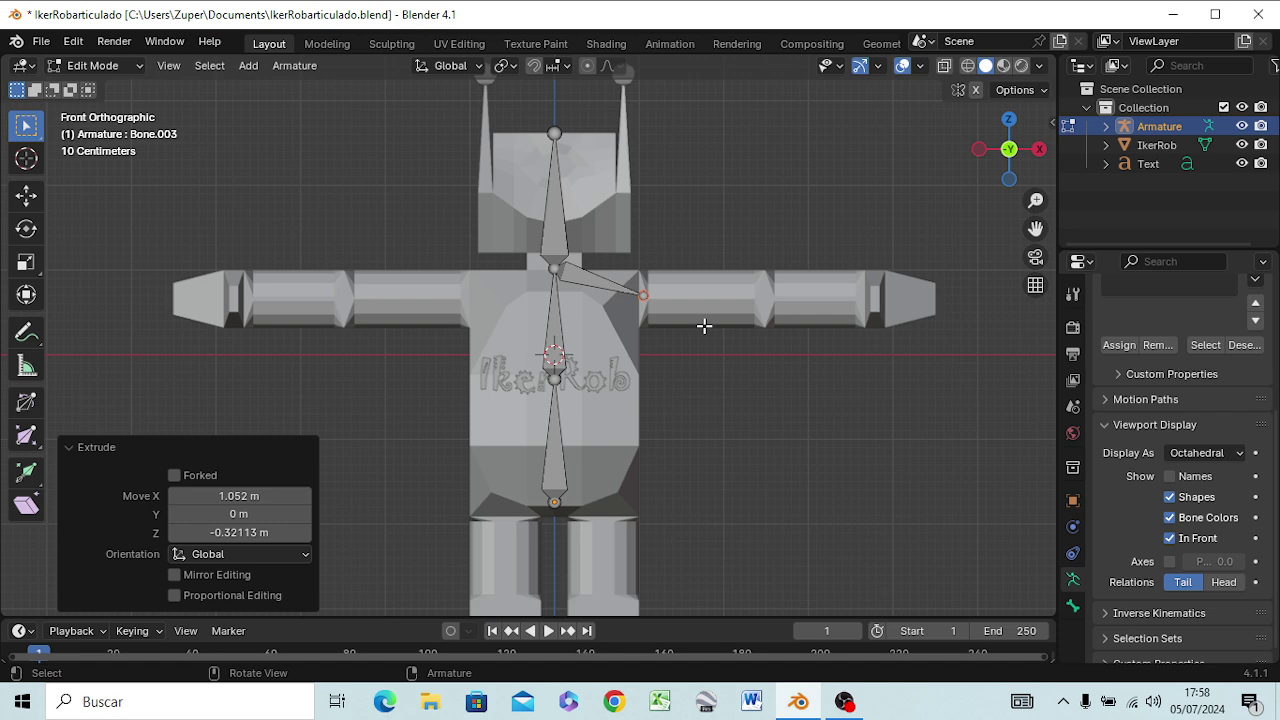
pyautogui.press('e')
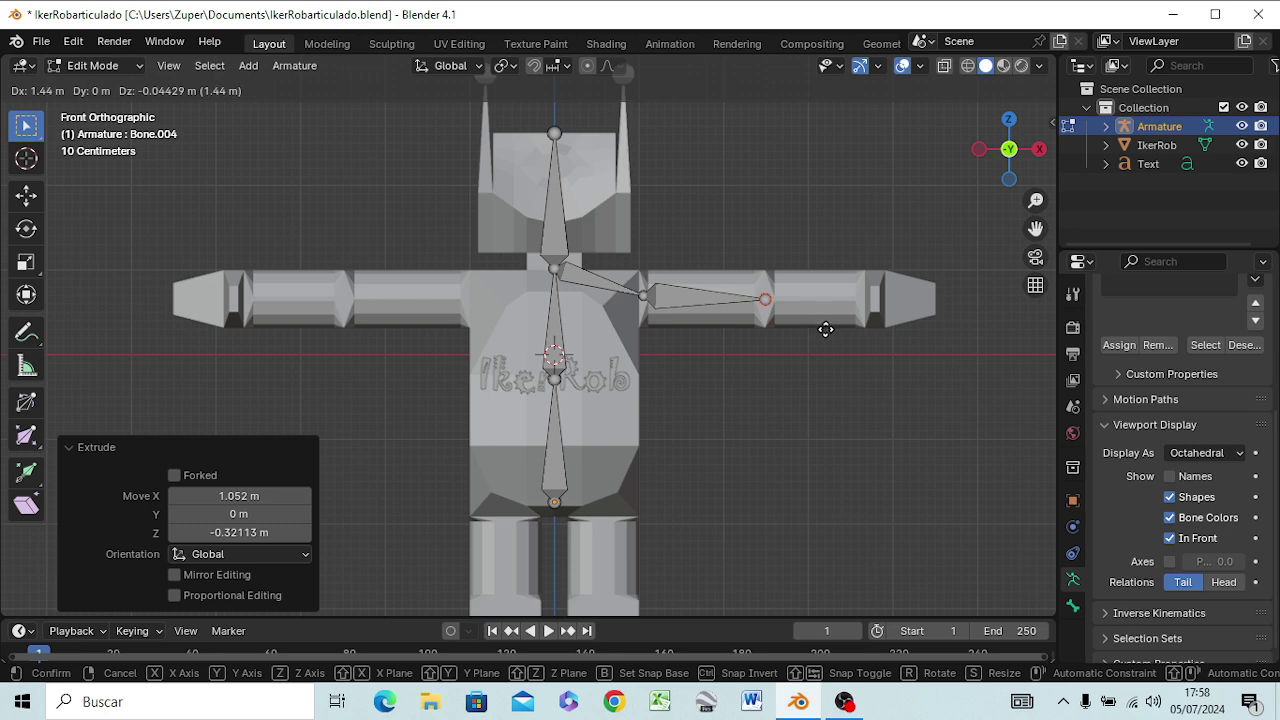
pyautogui.click(820, 330)
pyautogui.press('e')
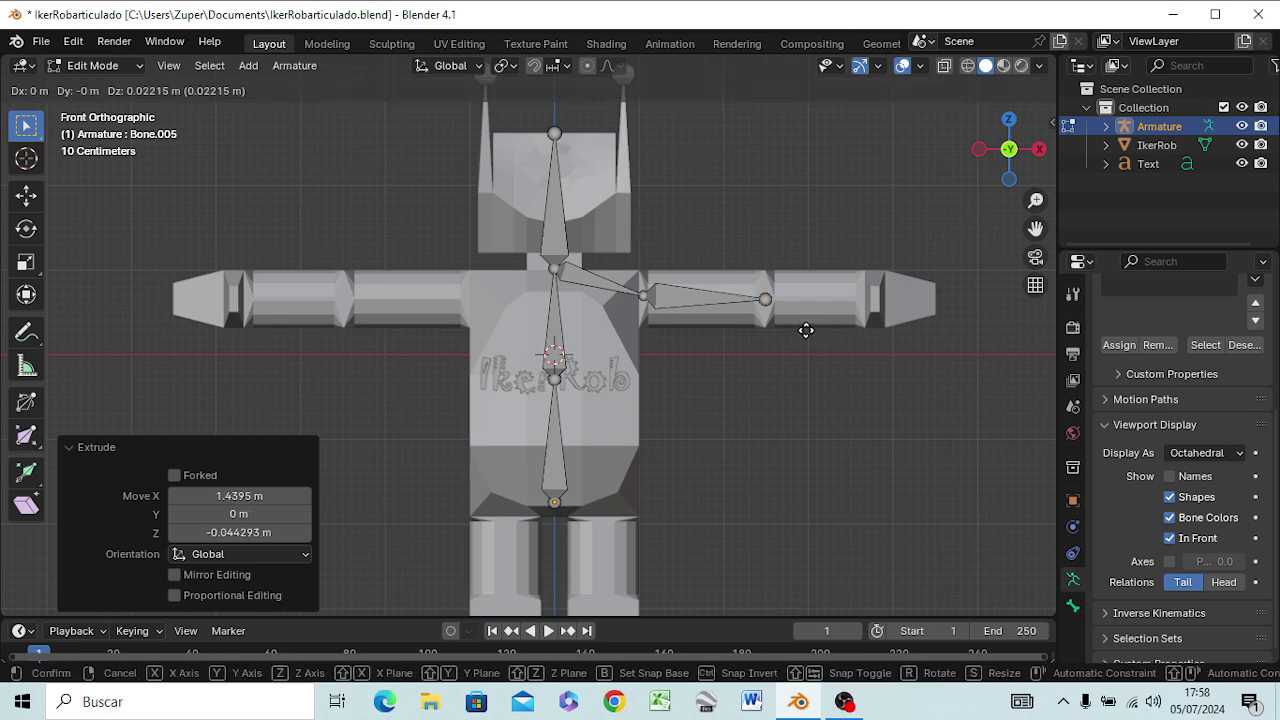
pyautogui.click(912, 334)
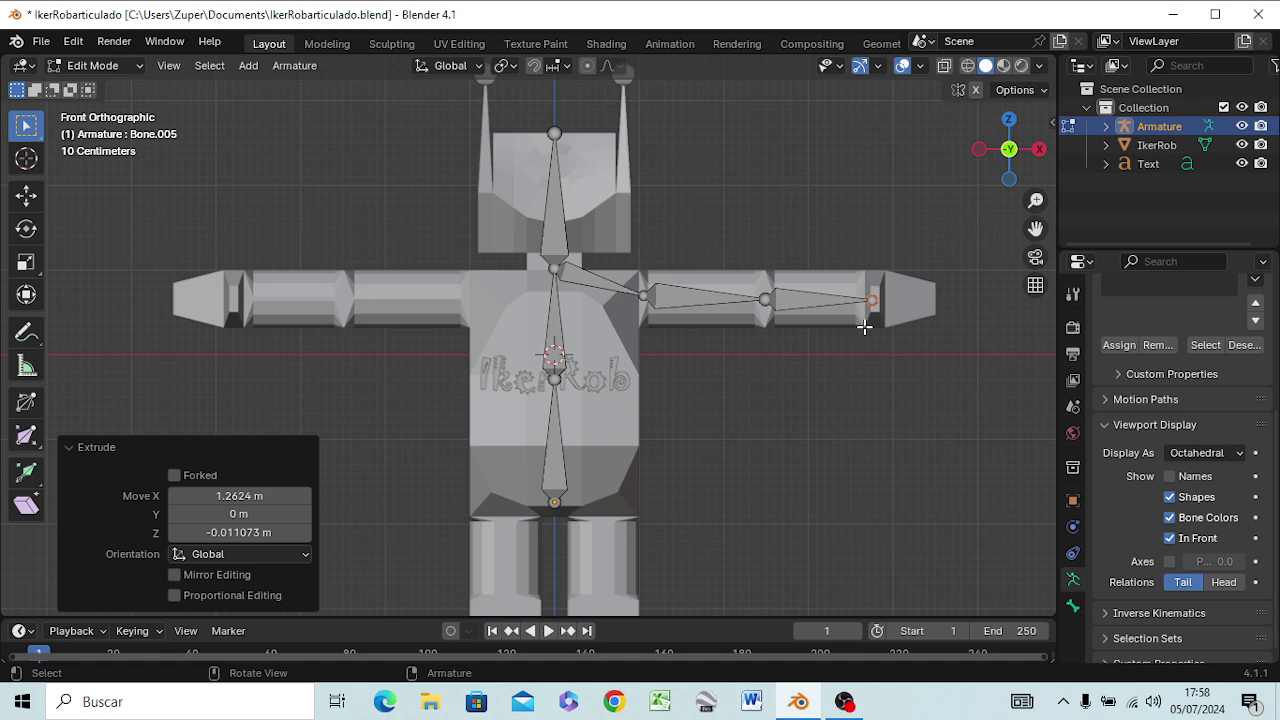
pyautogui.press('e')
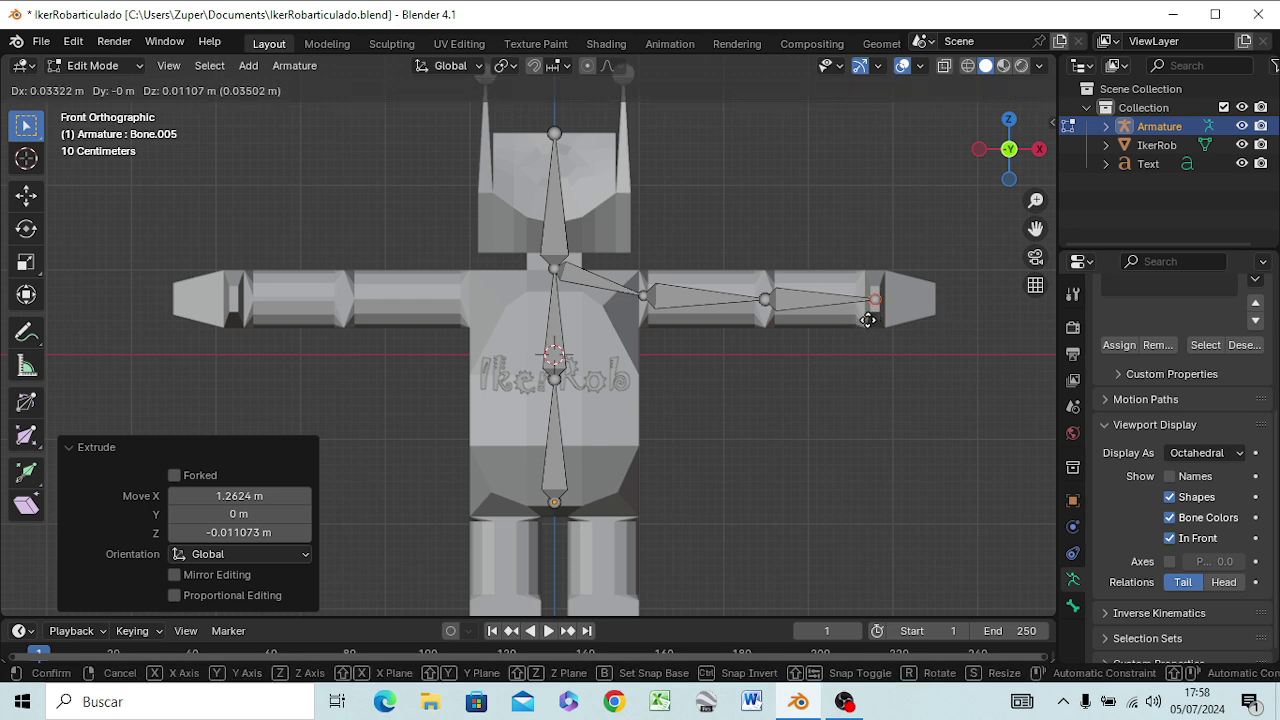
pyautogui.click(869, 320)
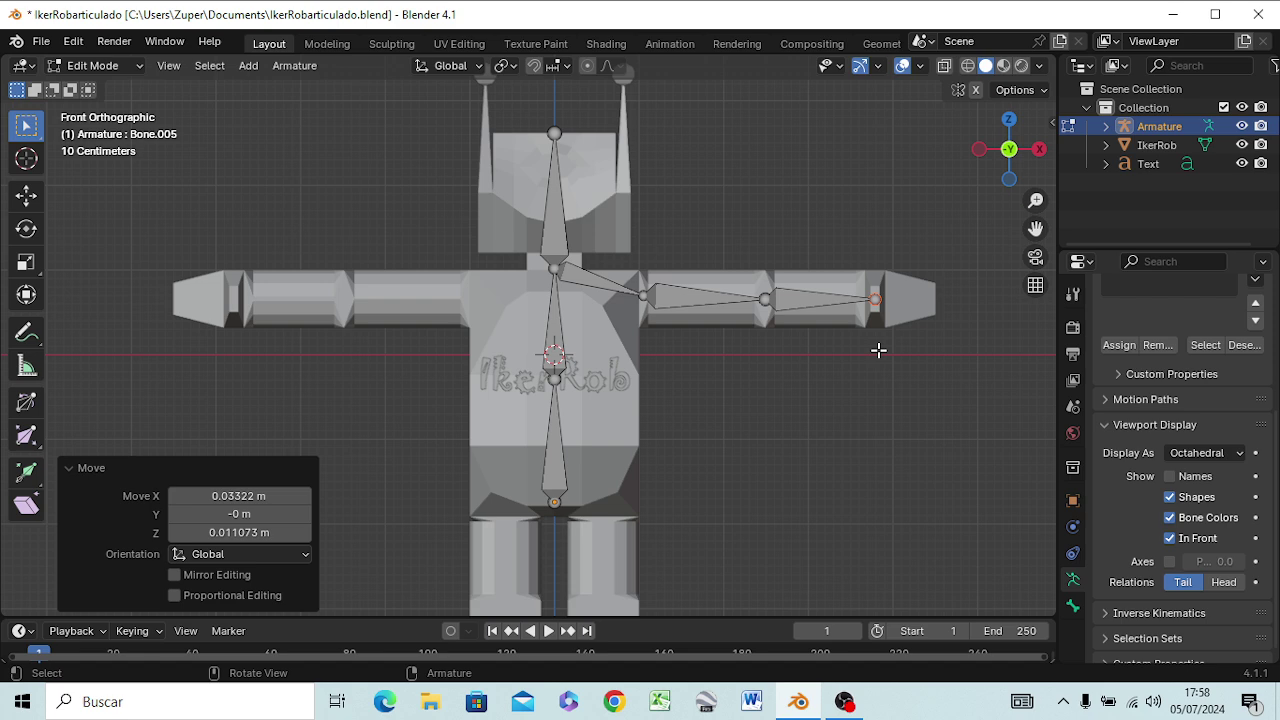
pyautogui.press('KP_7')
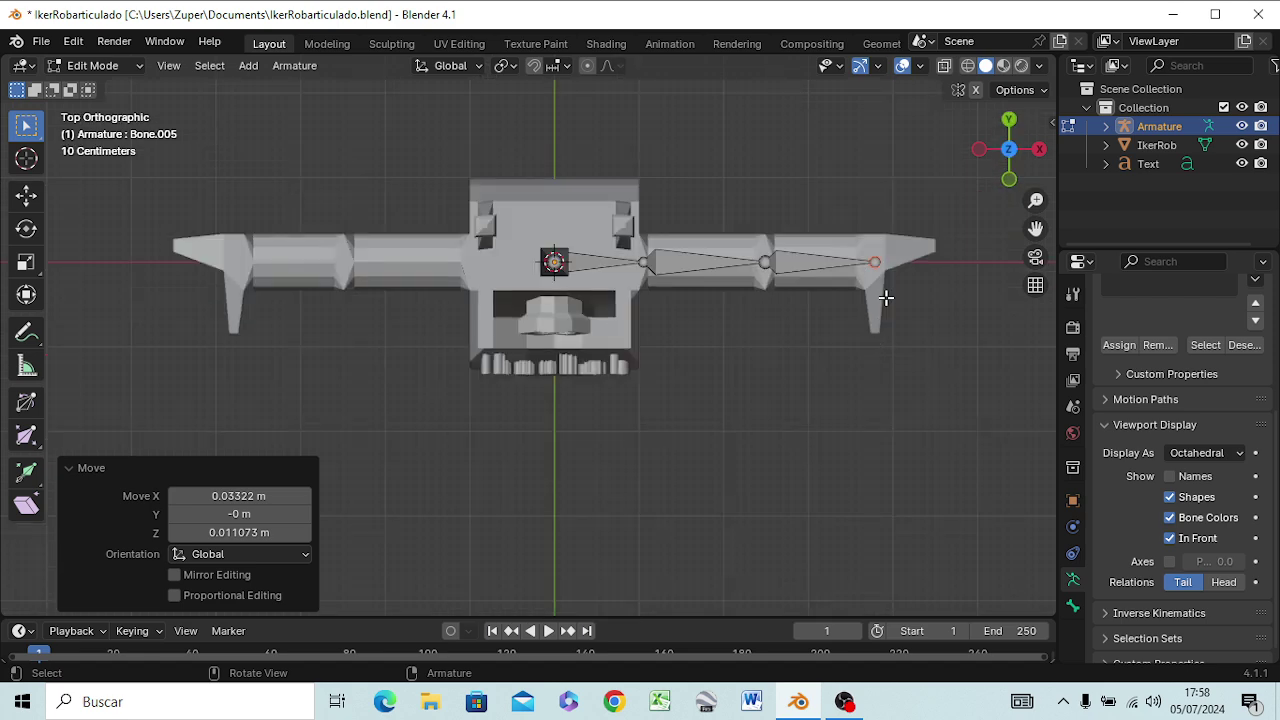
# Step: Centre the wrist joint in the arm, then extrude a bone to the hand tip and one into the claw
pyautogui.press('g')
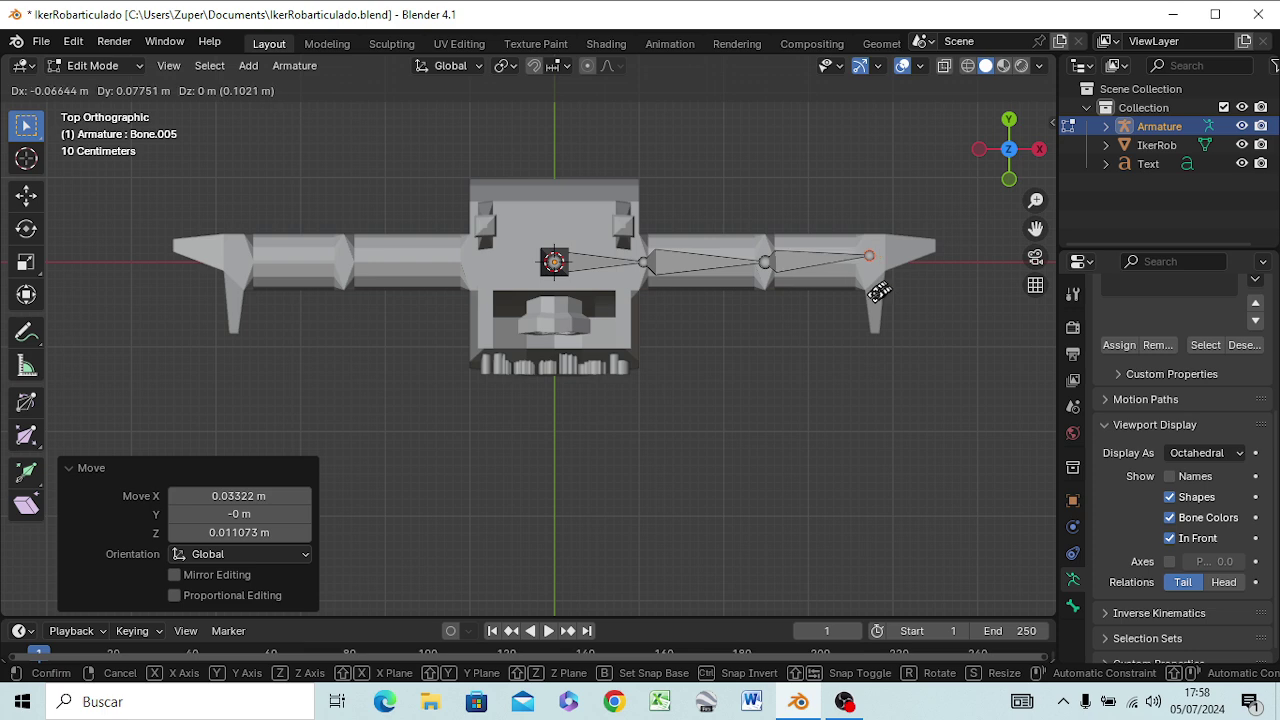
pyautogui.click(879, 293)
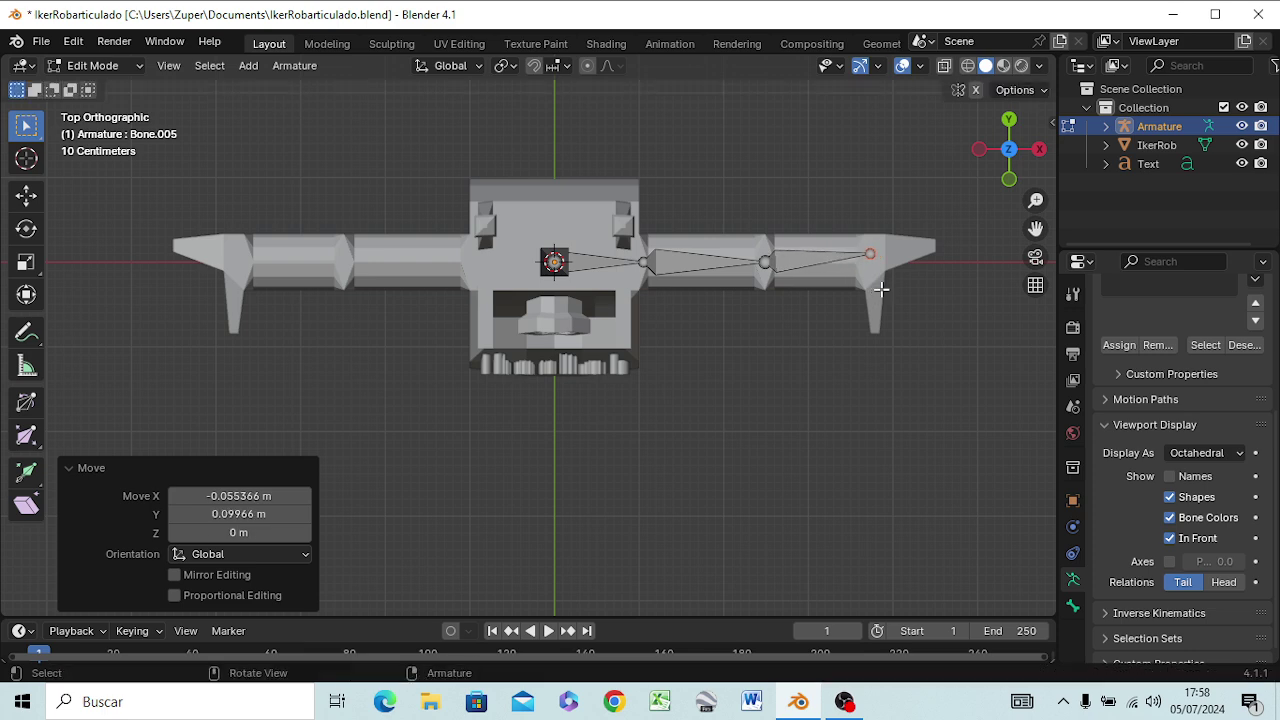
pyautogui.press('e')
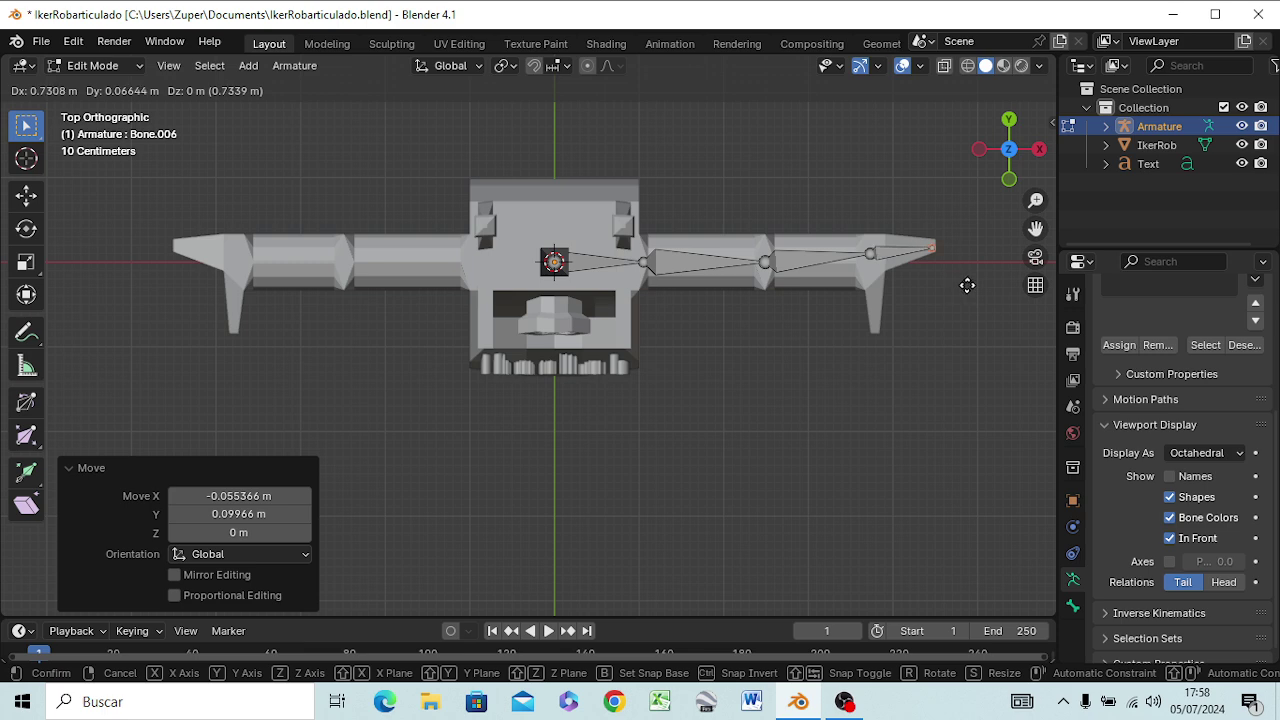
pyautogui.click(967, 286)
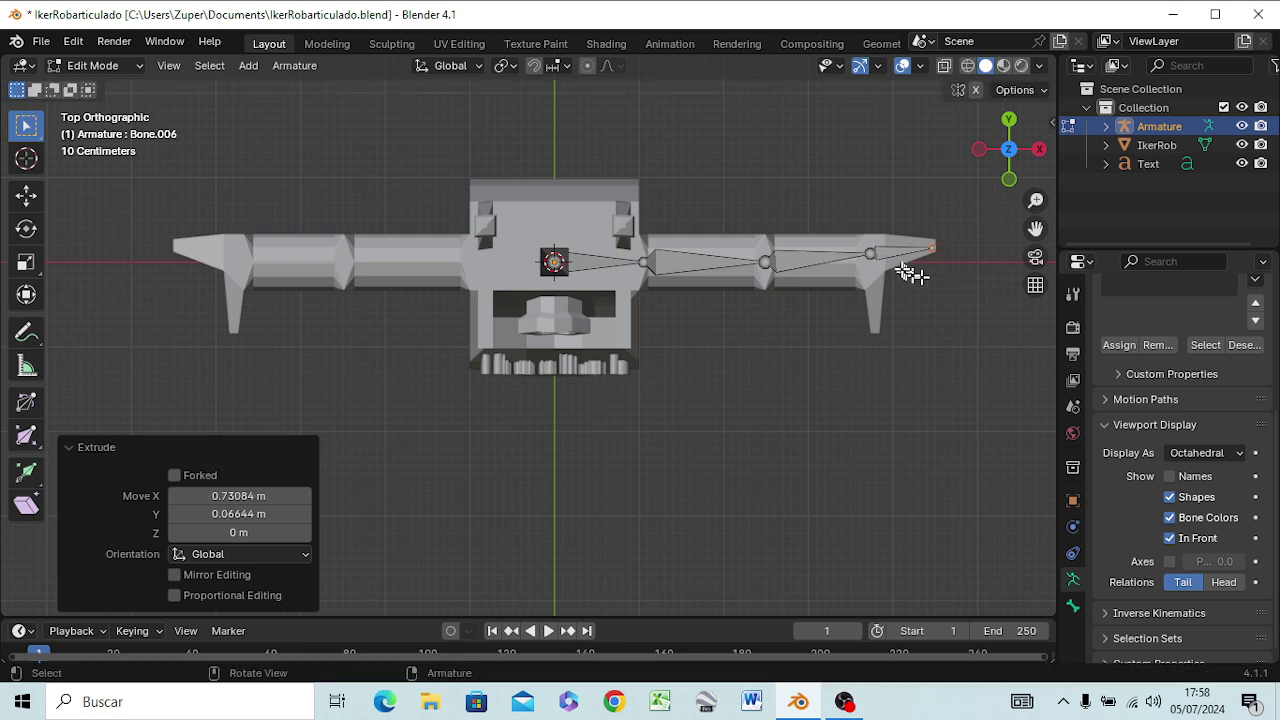
pyautogui.click(873, 280)
pyautogui.press('e')
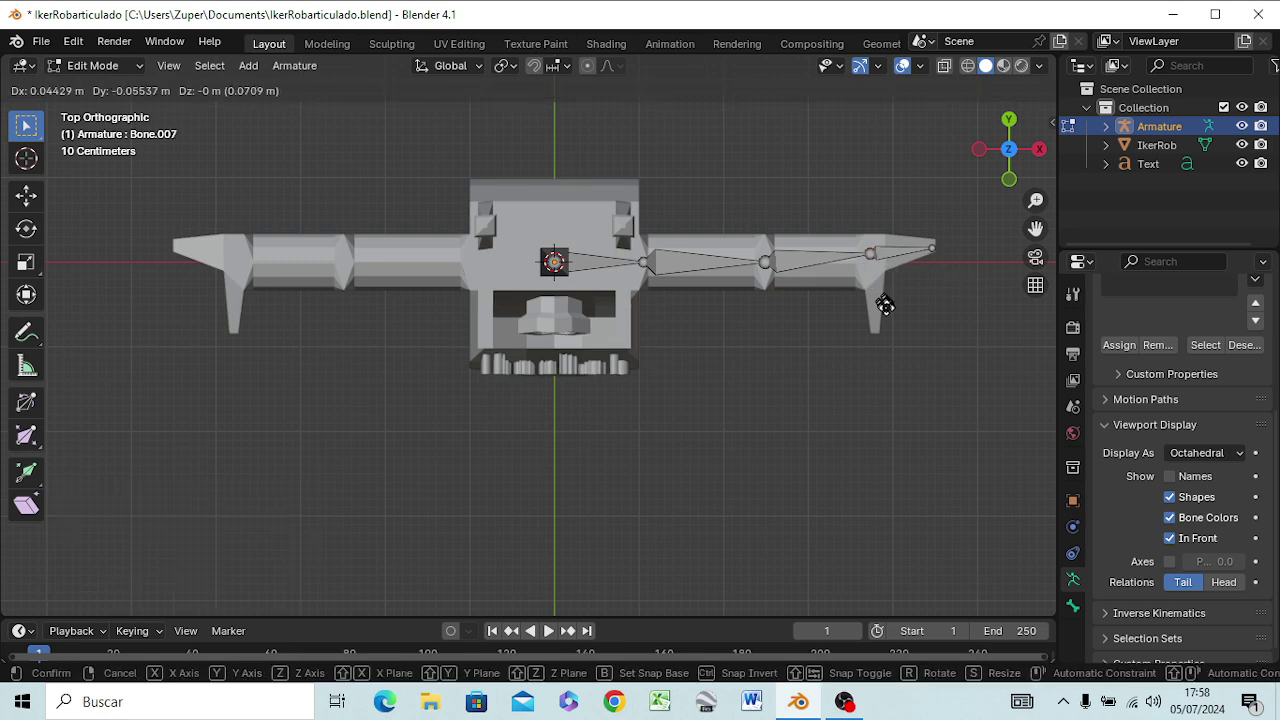
pyautogui.click(887, 374)
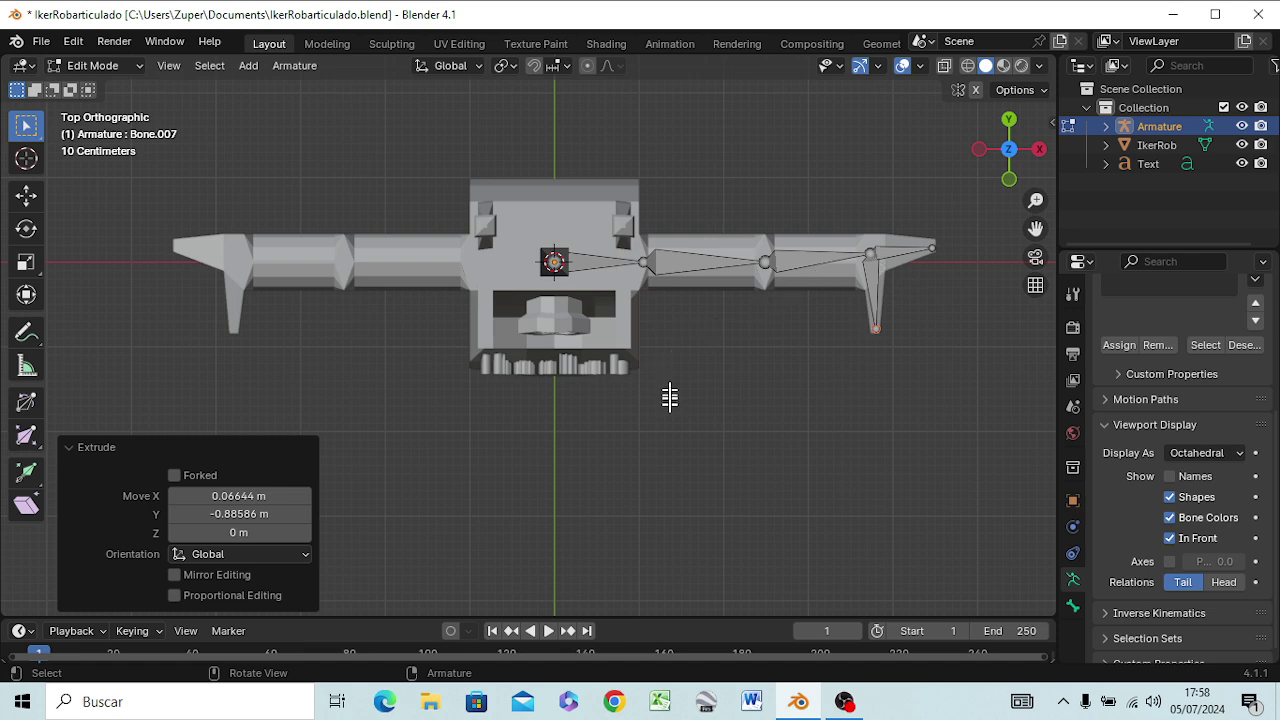
pyautogui.press('KP_1')
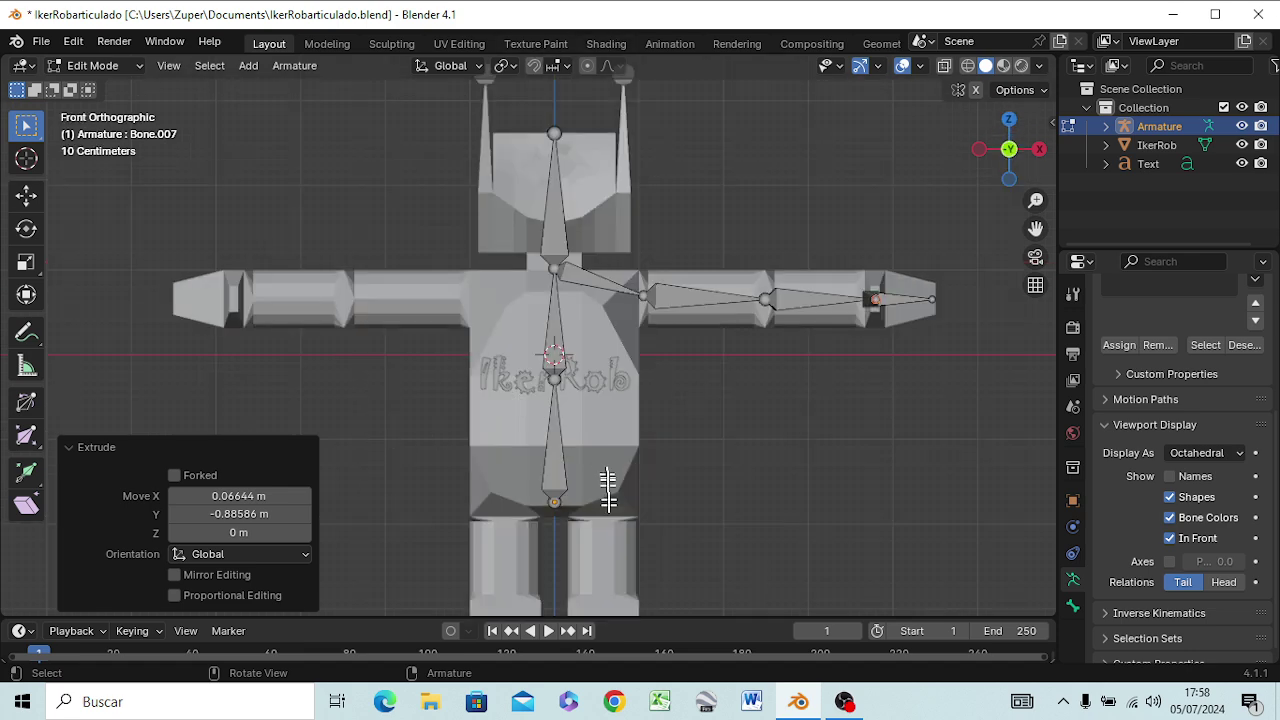
# Step: Extrude a small hip bone from the spine's base and move it up inside the lower torso
pyautogui.click(554, 502)
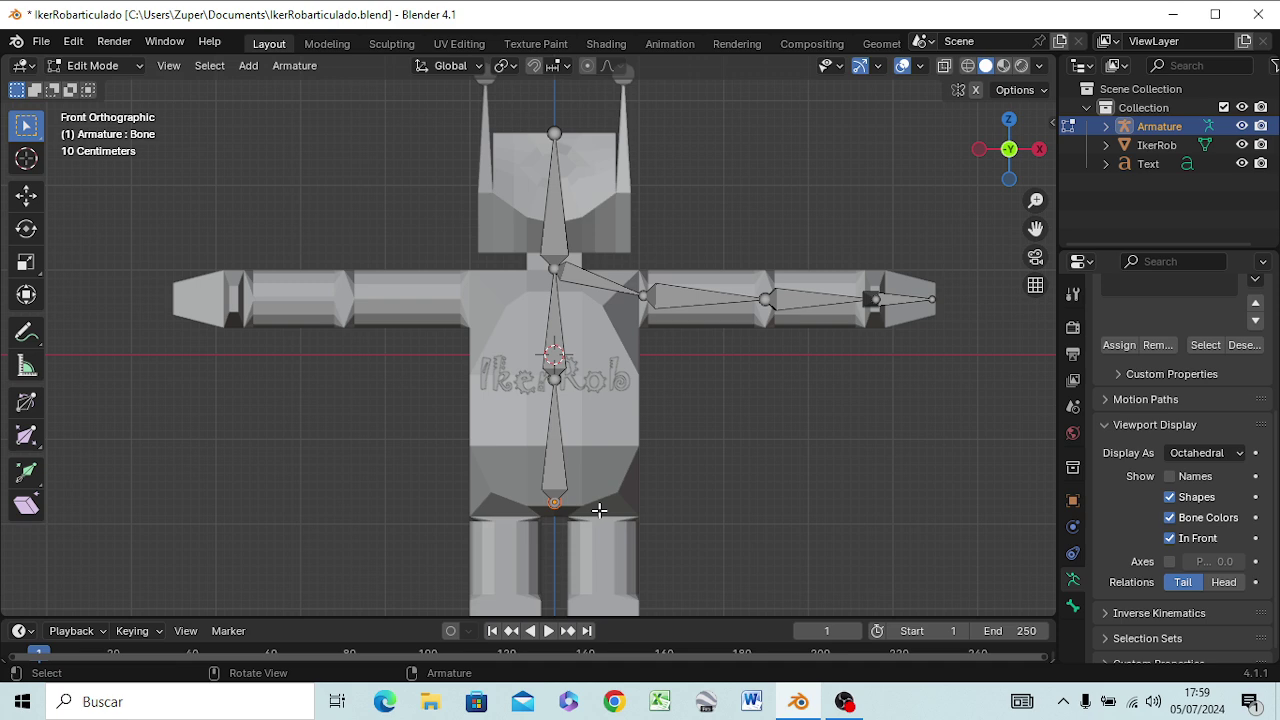
pyautogui.press('e')
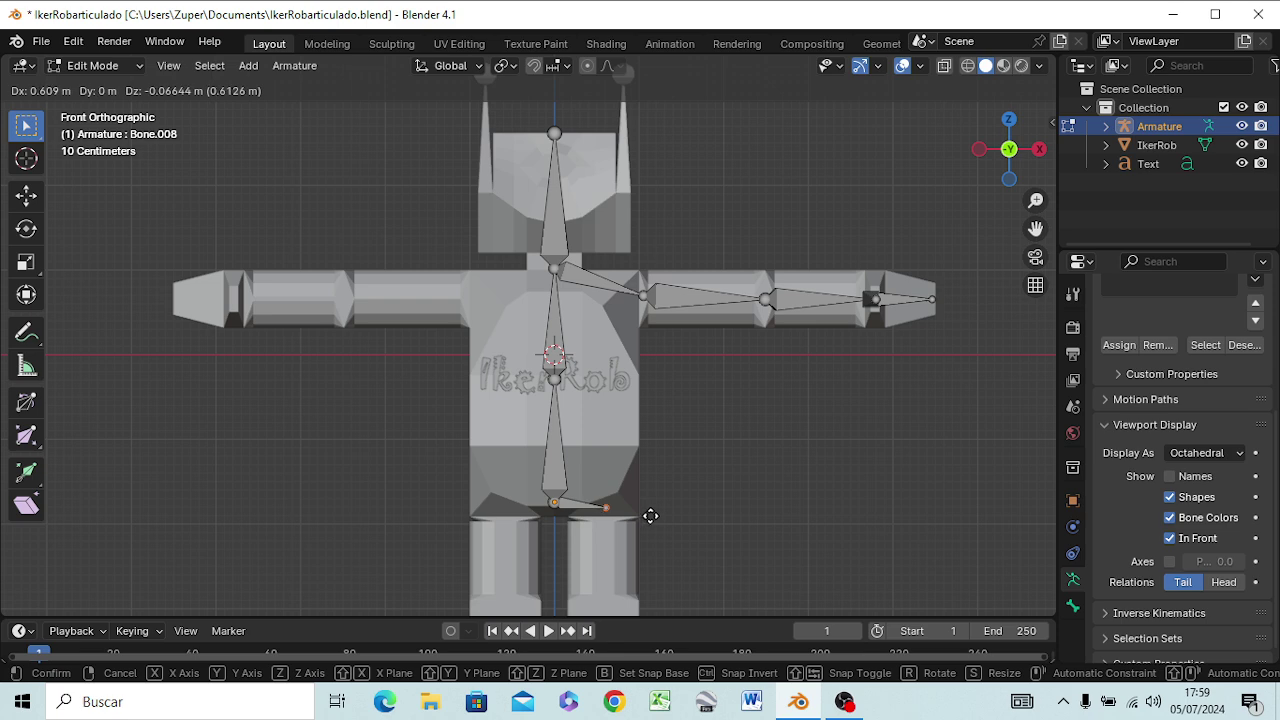
pyautogui.click(649, 521)
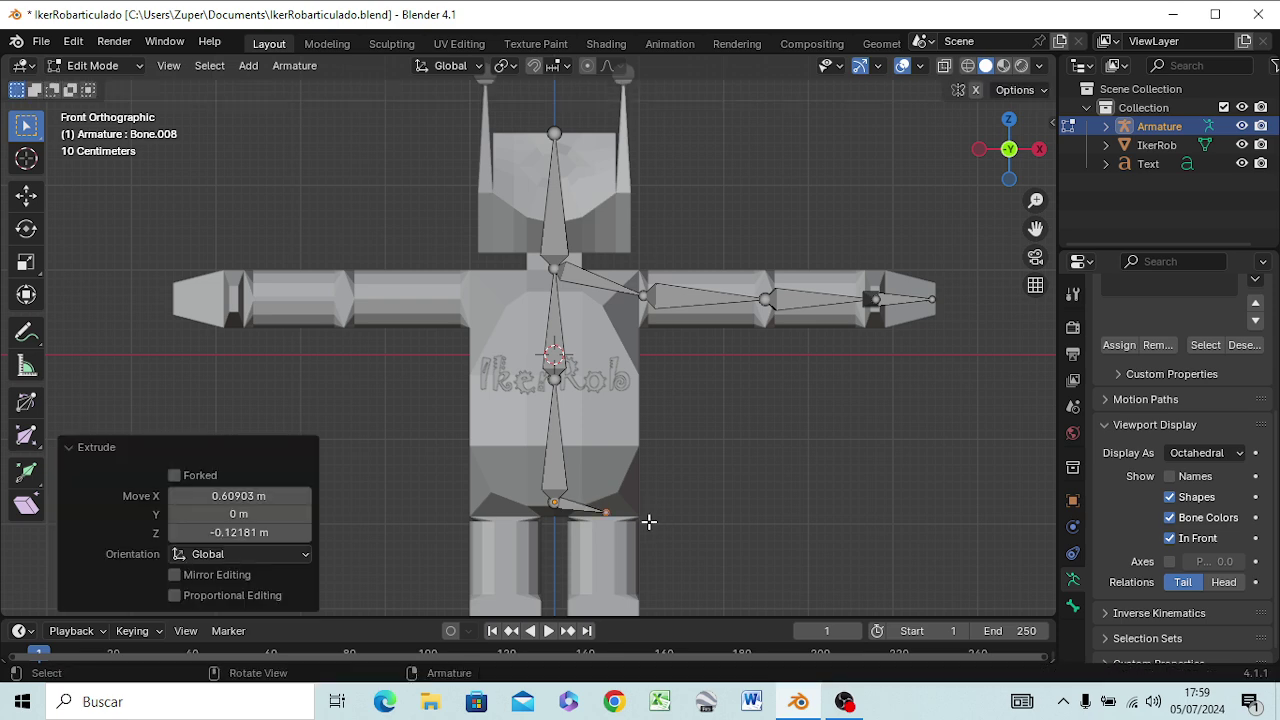
pyautogui.click(574, 507)
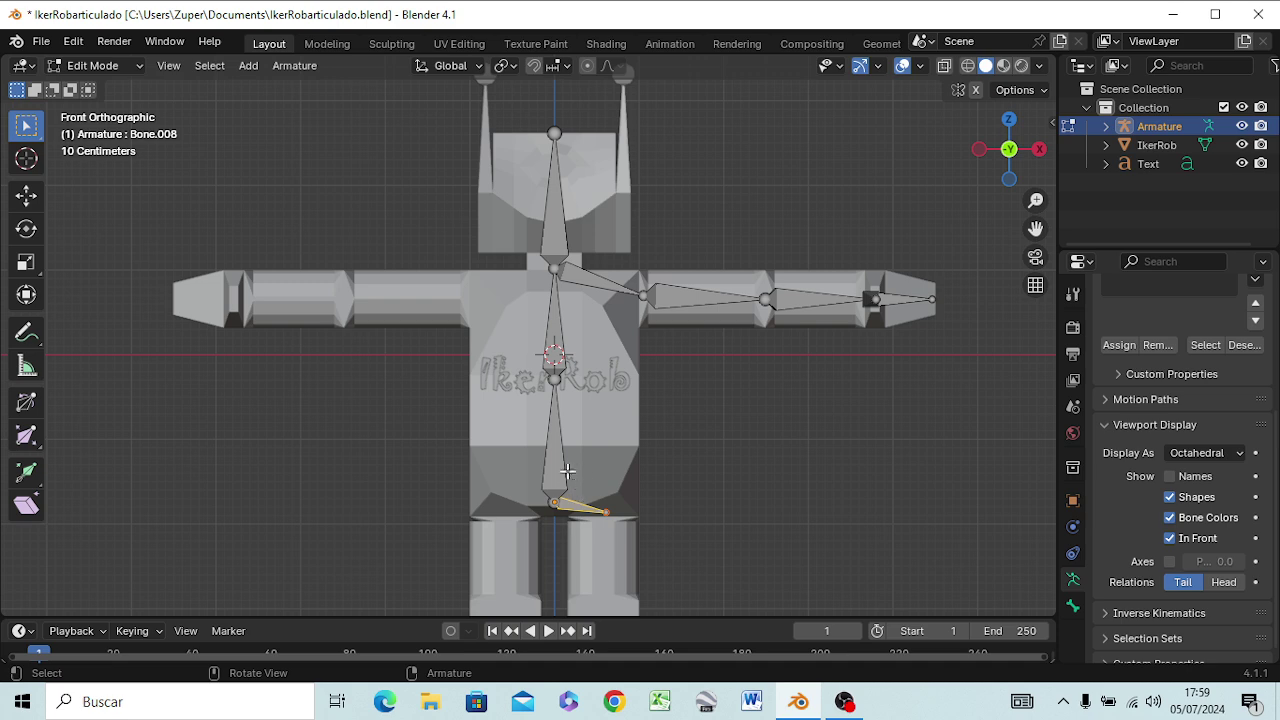
pyautogui.press('g')
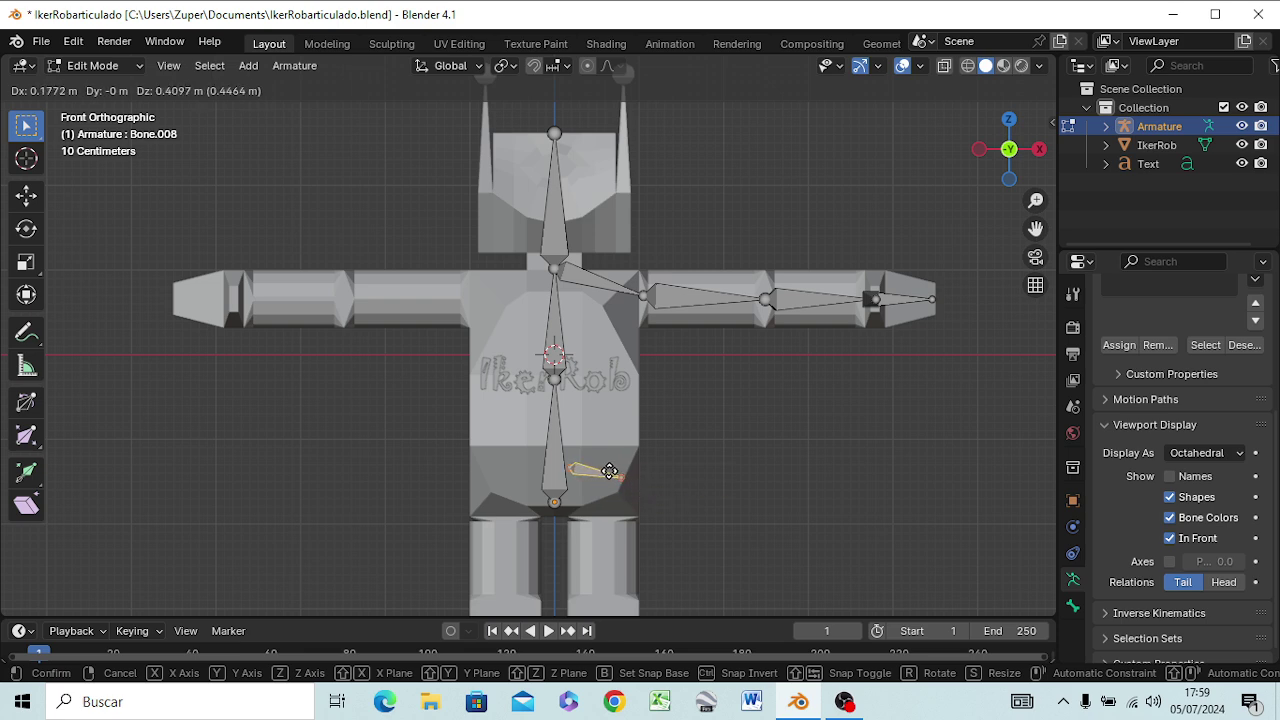
pyautogui.click(606, 474)
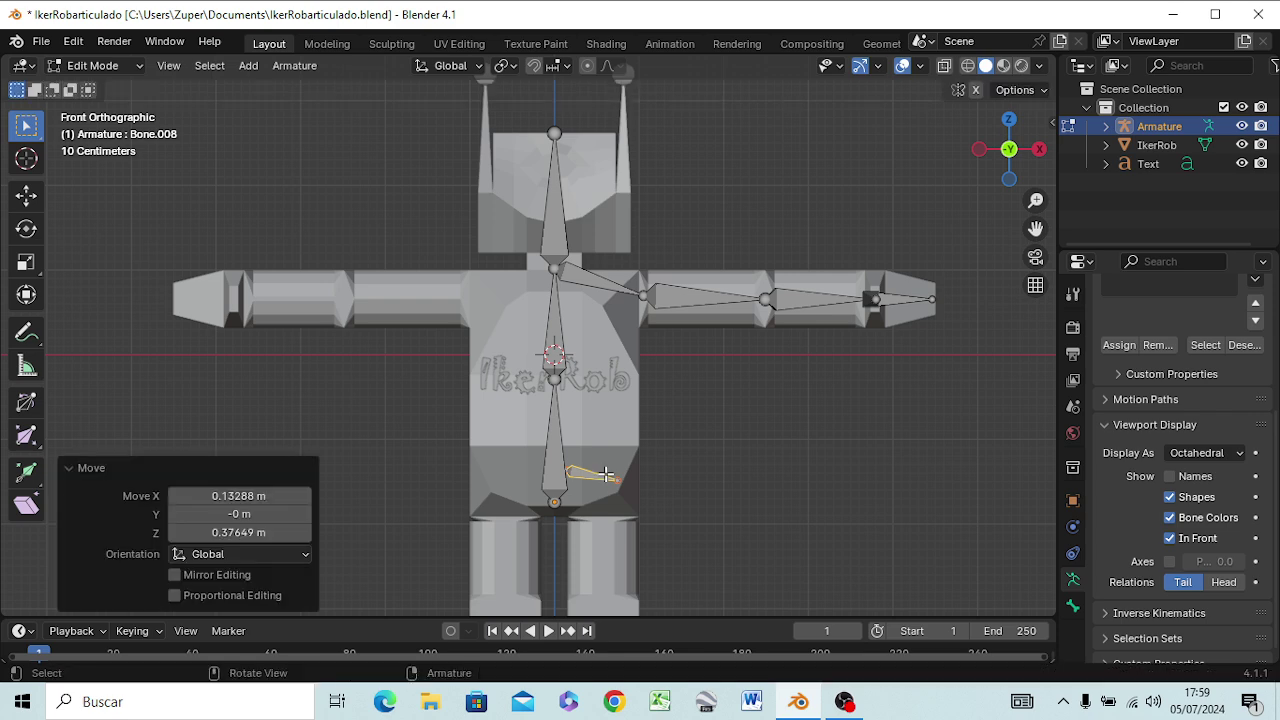
# Step: Move the hip bone's tip down to the top of the right-hand leg
pyautogui.click(617, 479)
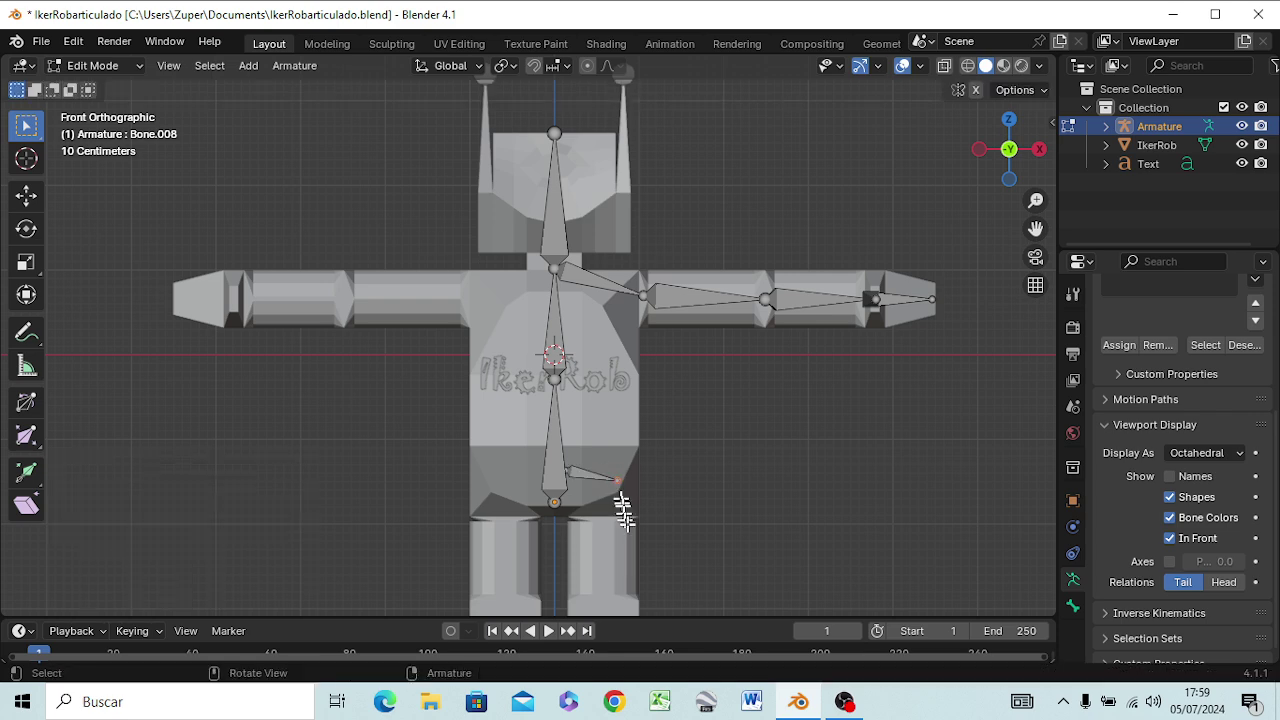
pyautogui.press('g')
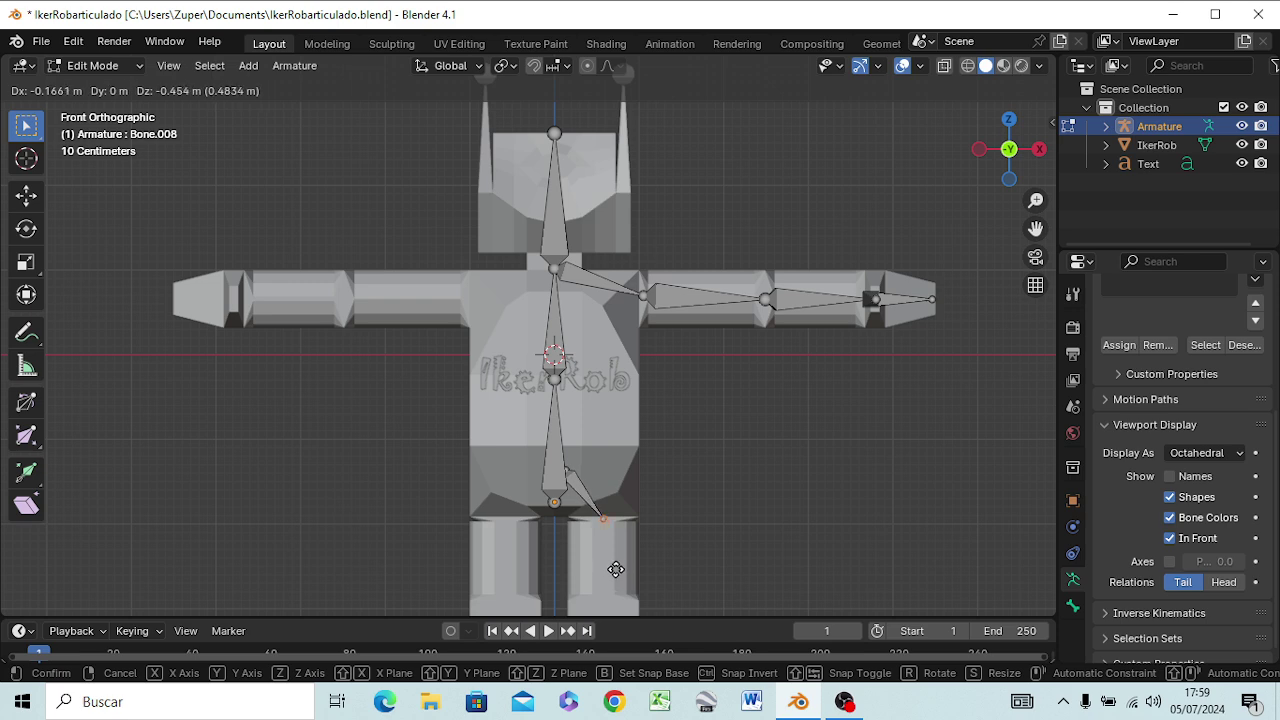
pyautogui.click(616, 570)
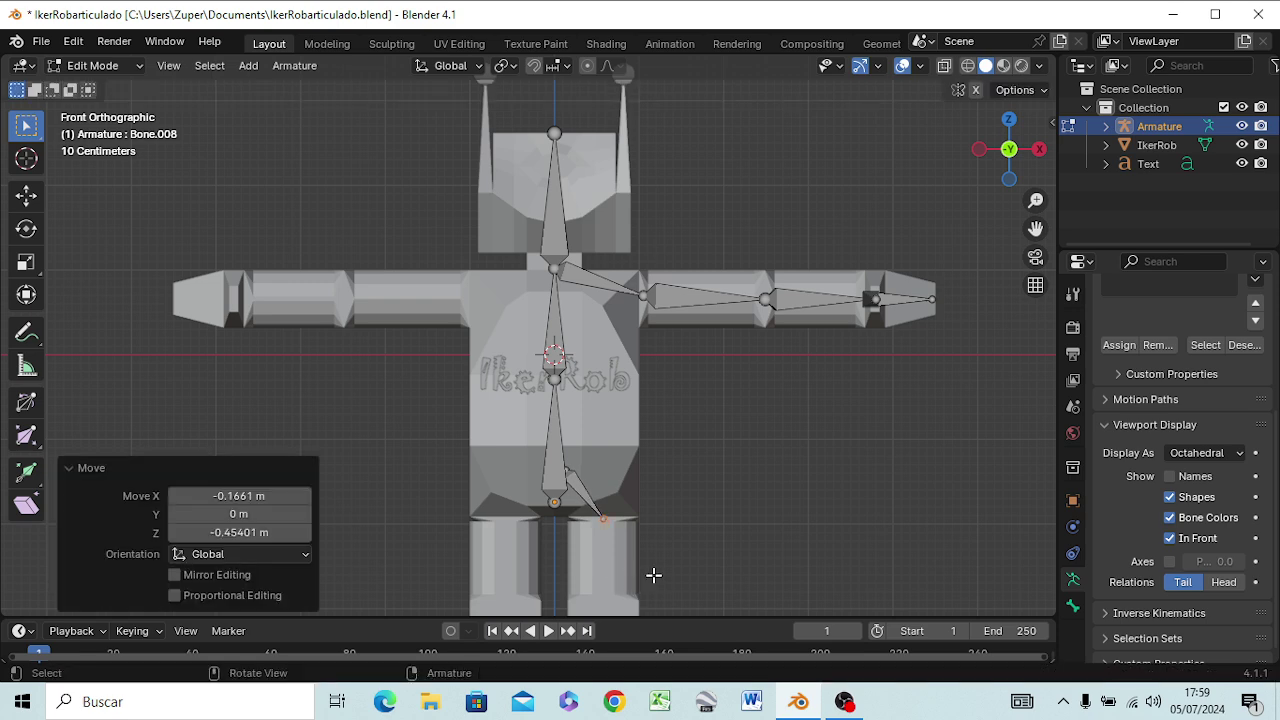
pyautogui.scroll(-3, 653, 575)
pyautogui.scroll(-2, 663, 550)
pyautogui.moveTo(643, 551)
pyautogui.keyDown('ctrl'); pyautogui.mouseDown(button='middle')
pyautogui.moveTo(636, 462)
pyautogui.moveTo(651, 451)
pyautogui.mouseUp(button='middle'); pyautogui.keyUp('ctrl')
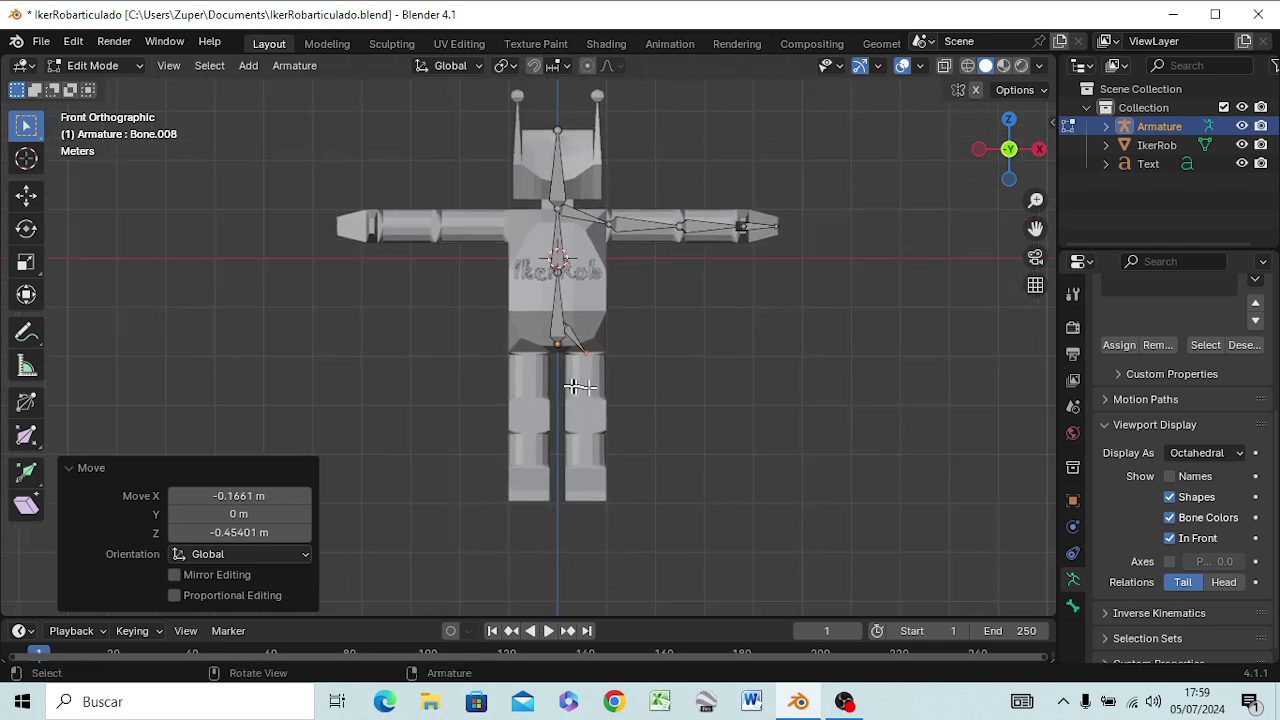
pyautogui.scroll(3, 578, 386)
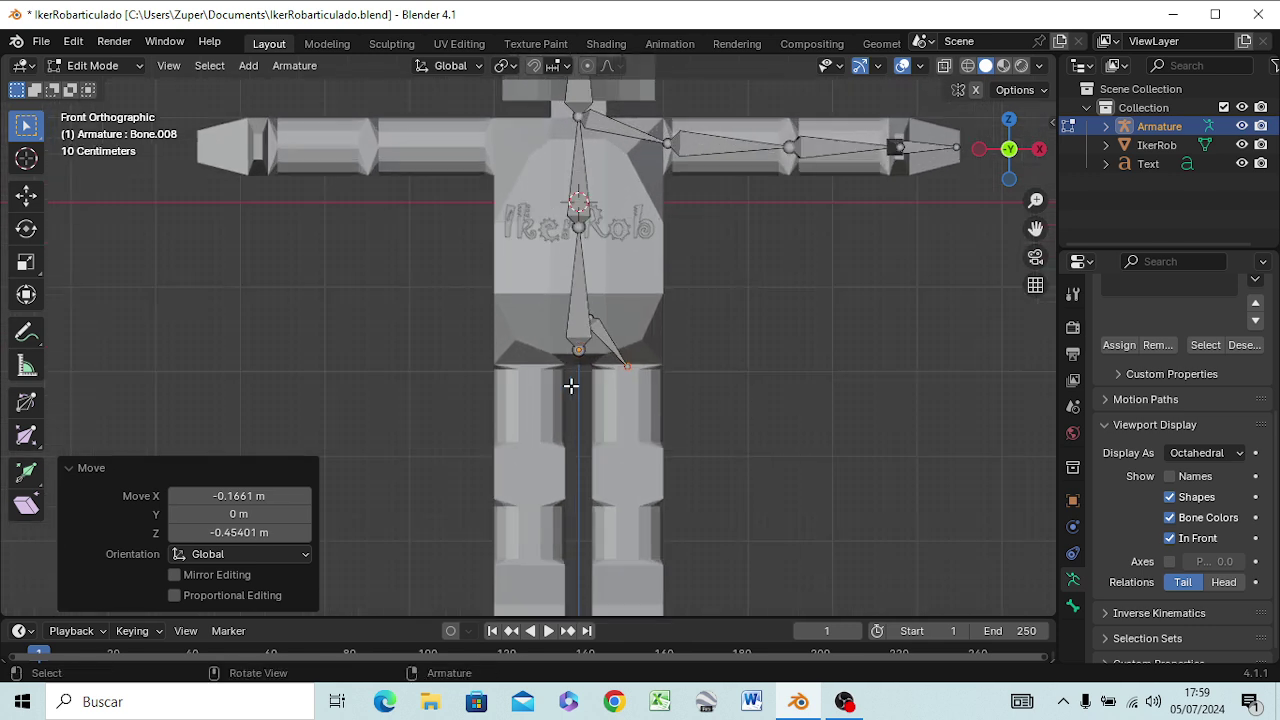
pyautogui.click(625, 367)
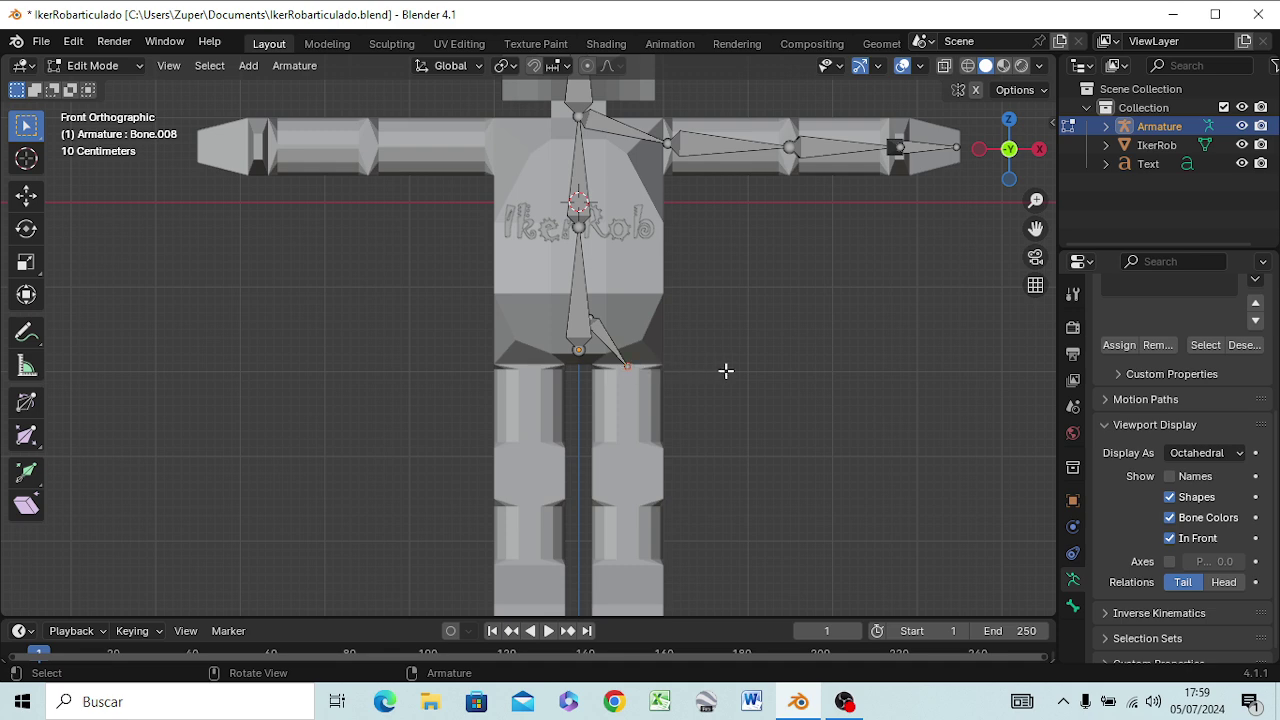
pyautogui.scroll(1, 622, 363)
pyautogui.scroll(2, 629, 366)
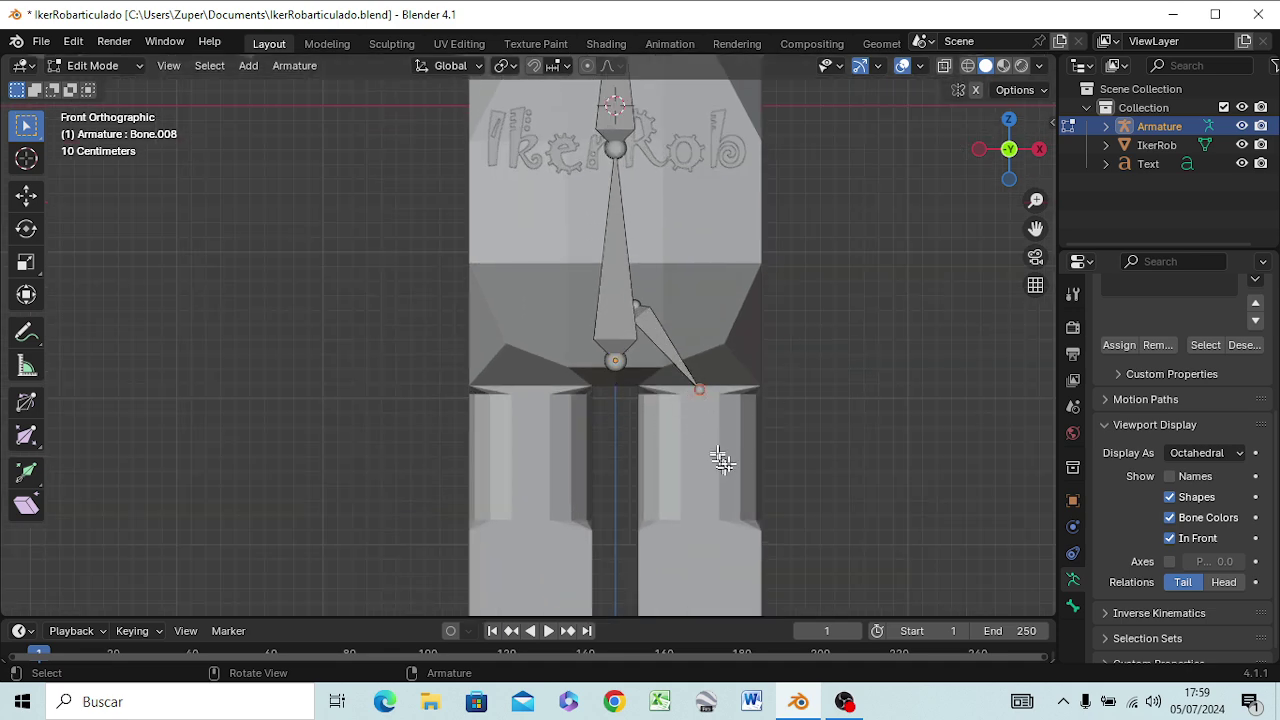
pyautogui.scroll(-4, 822, 447)
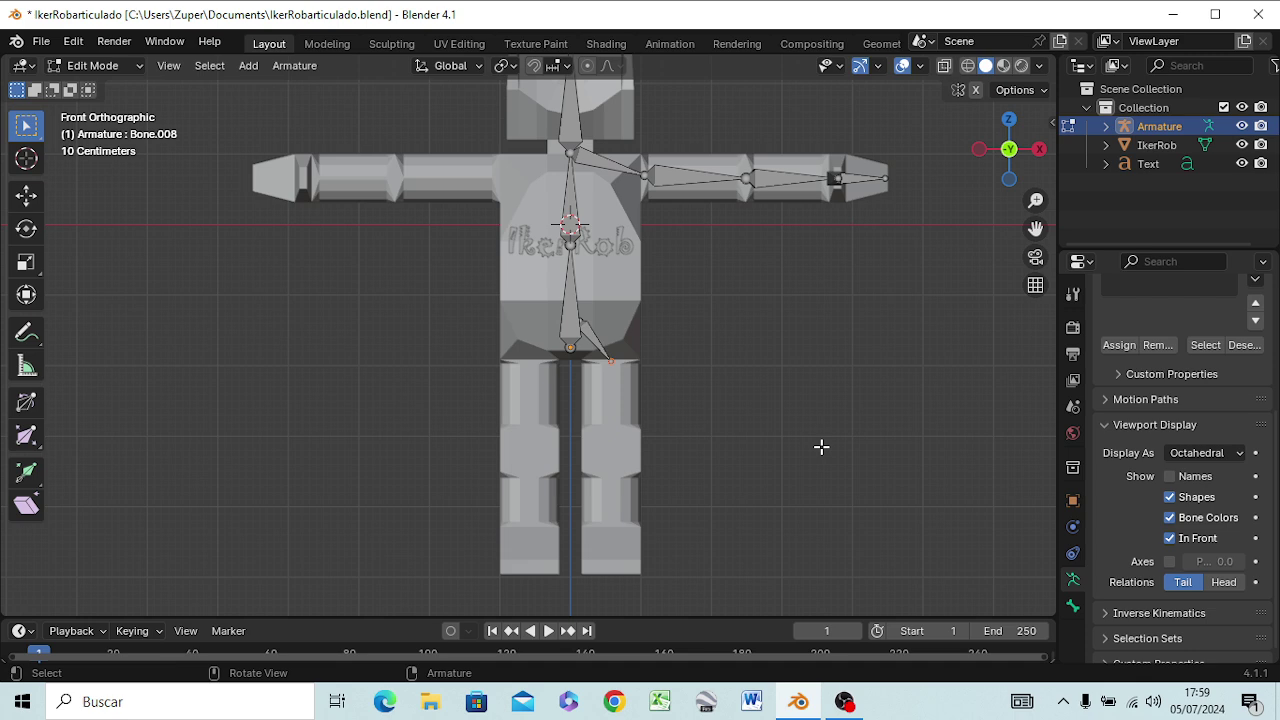
# Step: Extrude a 2.6975 m bone down the leg from the hip and subdivide it with 2 cuts
pyautogui.press('e')
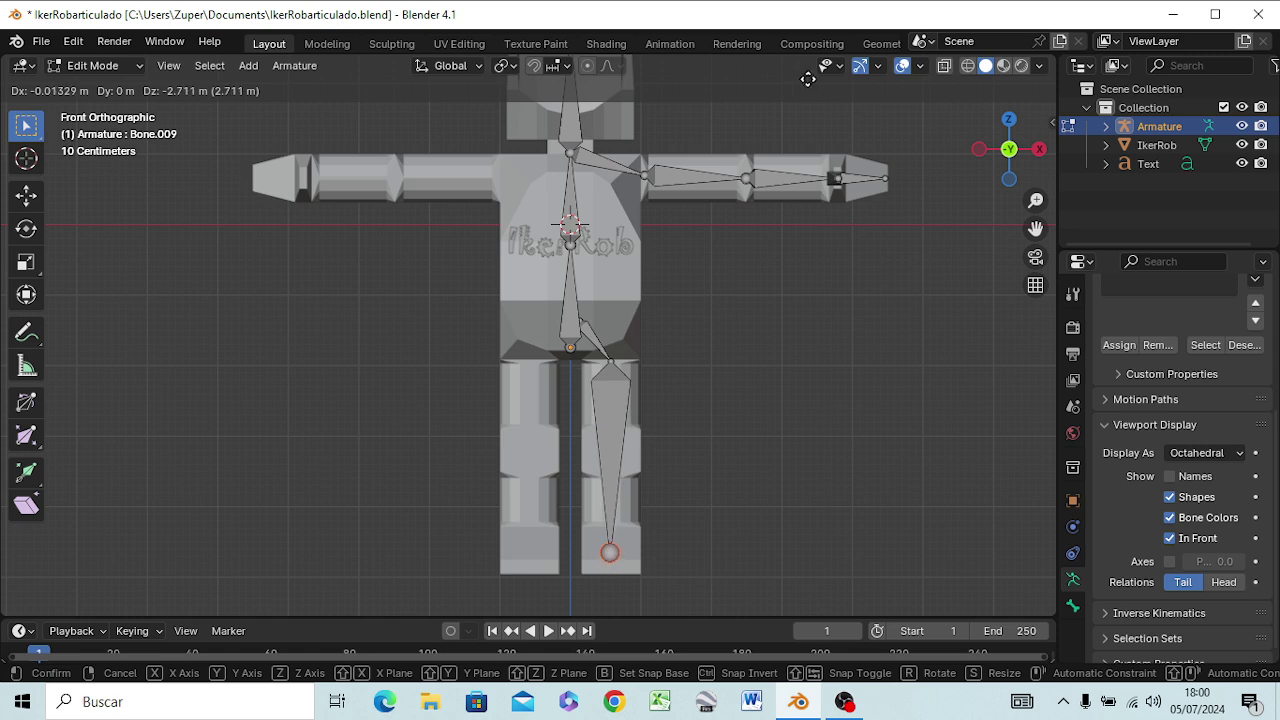
pyautogui.click(808, 79)
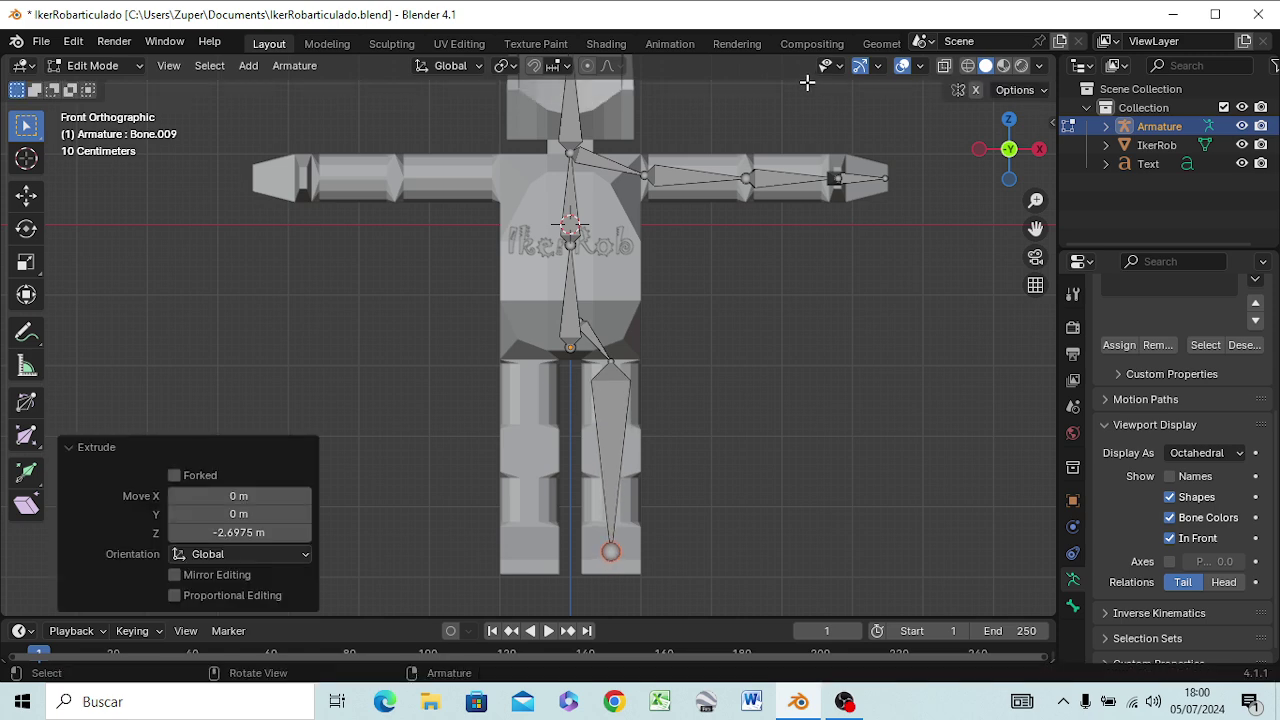
pyautogui.rightClick(609, 425)
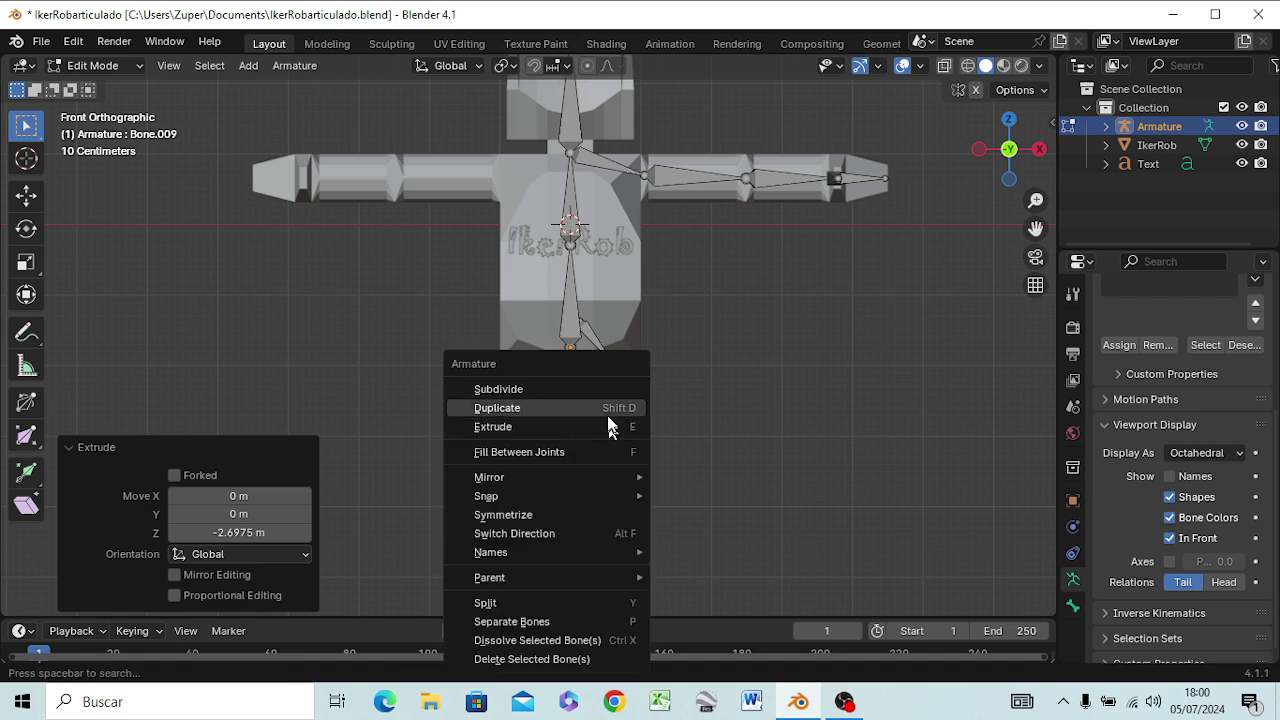
pyautogui.click(562, 390)
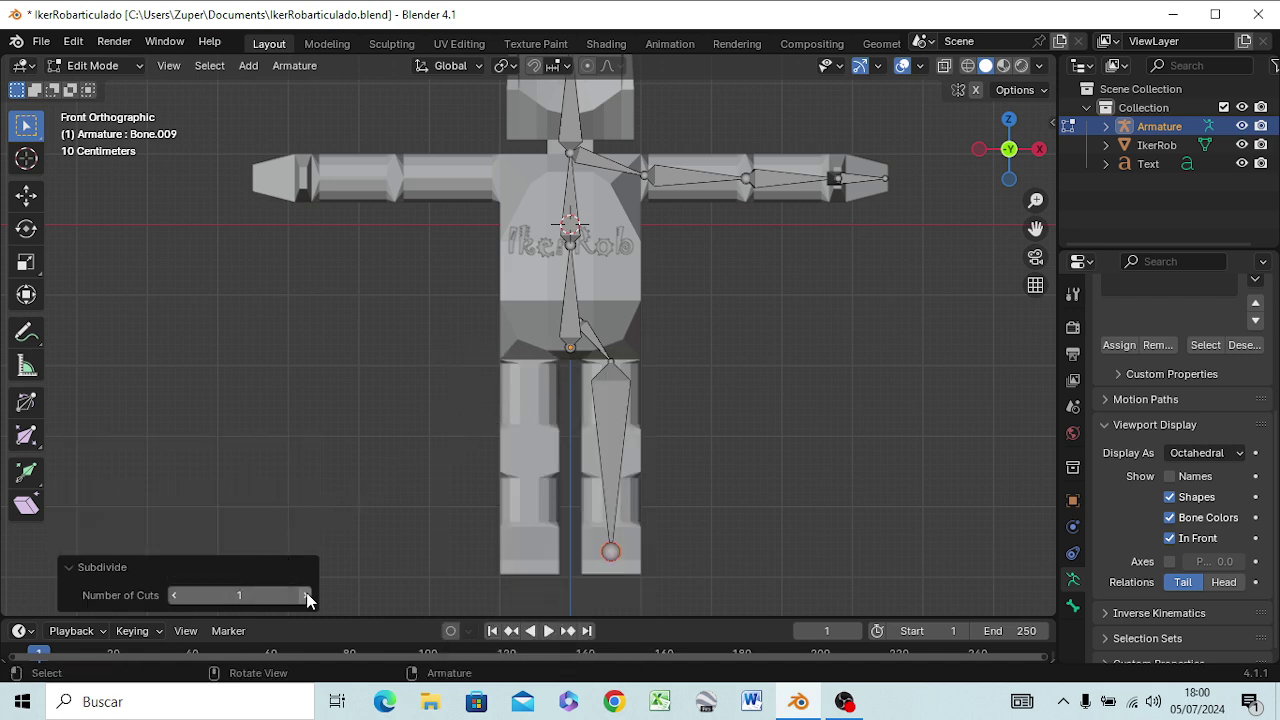
pyautogui.click(306, 596)
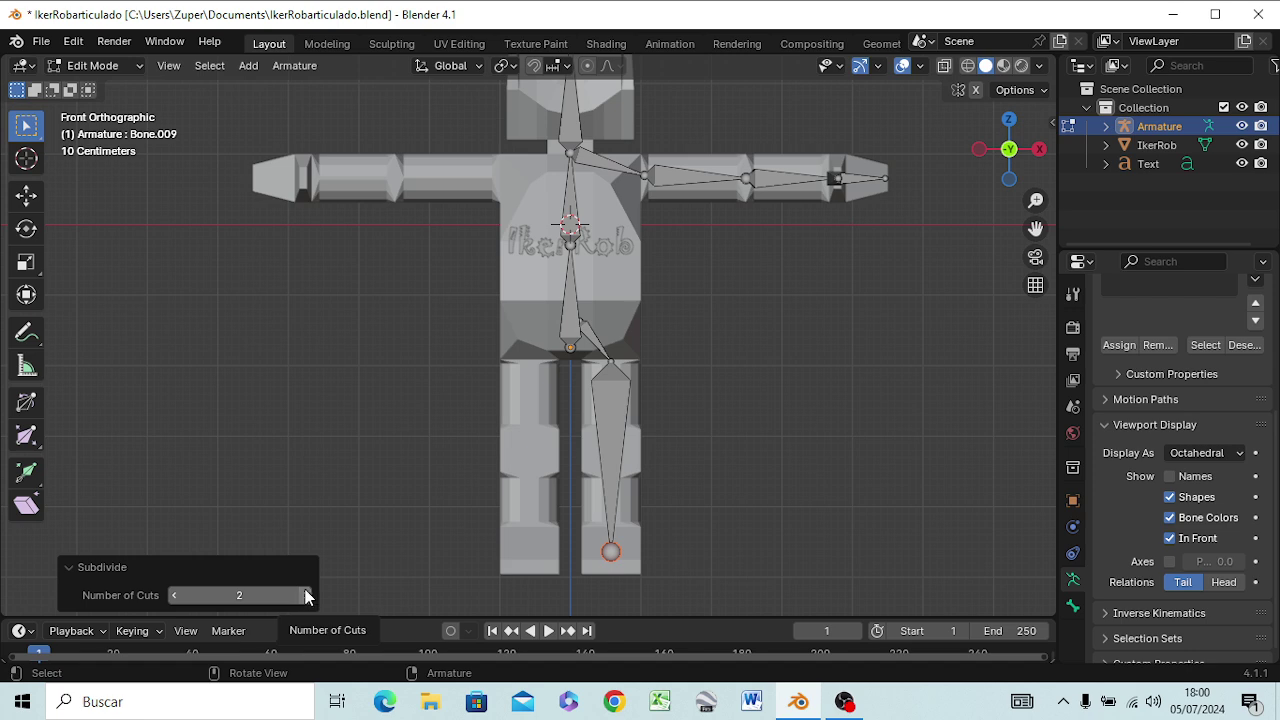
pyautogui.click(410, 514)
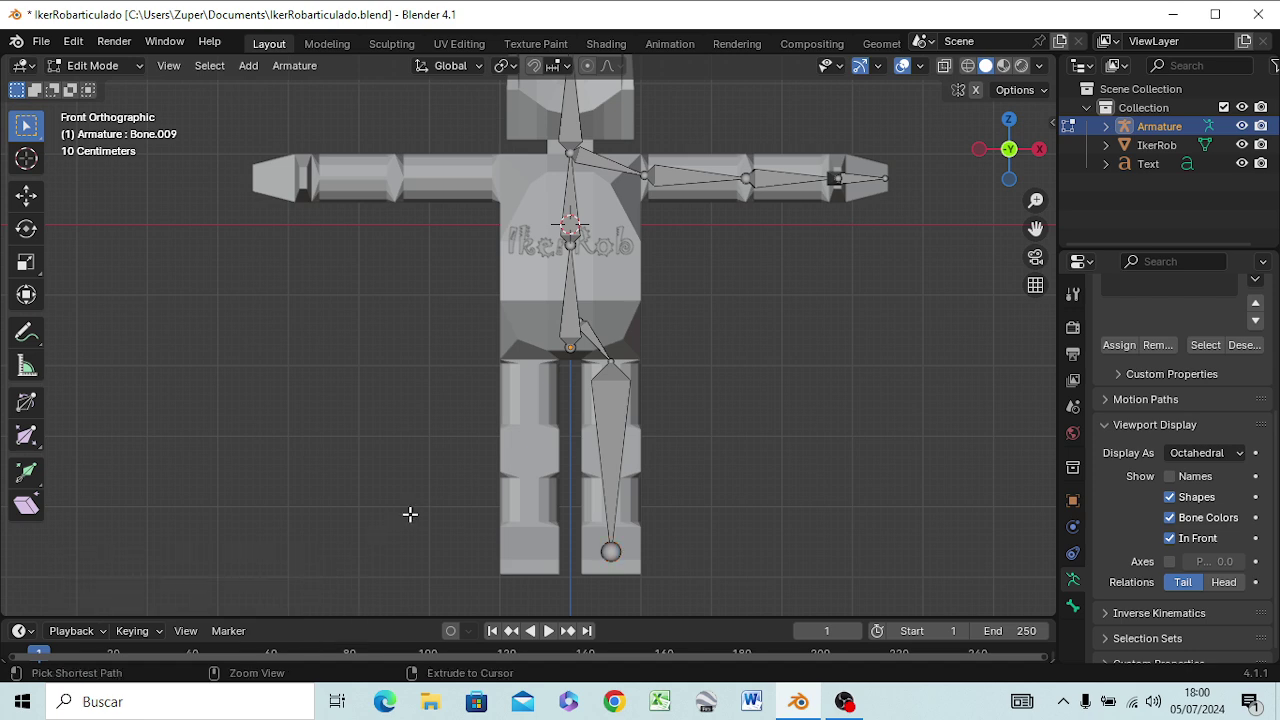
# Step: Undo, re-extrude a bone down the right leg, and subdivide it into two bones
pyautogui.hotkey('ctrl', 'z')
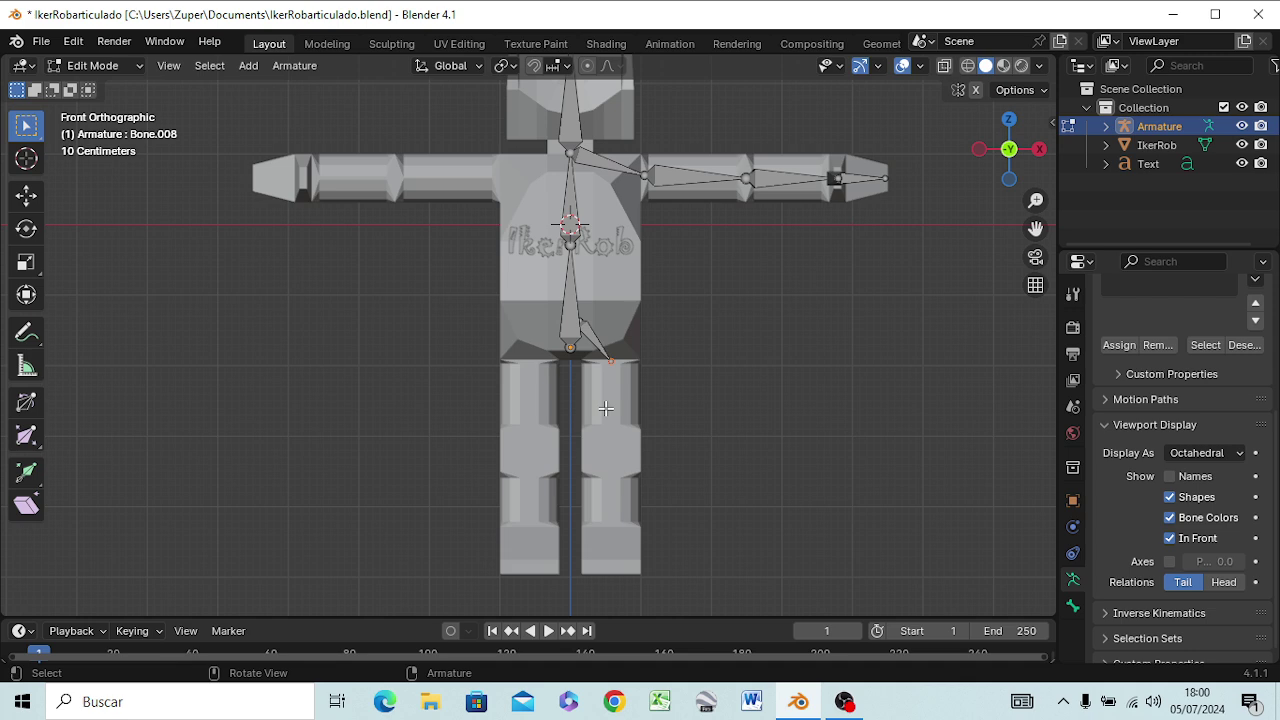
pyautogui.press('e')
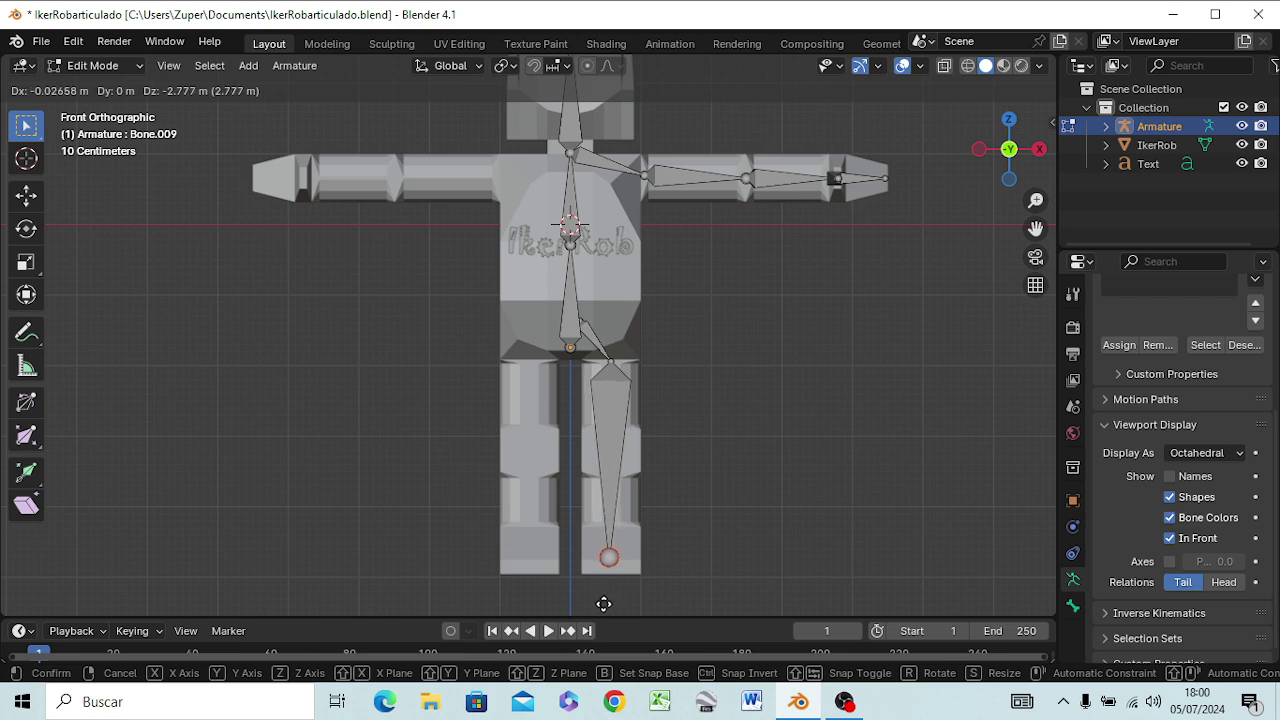
pyautogui.click(604, 607)
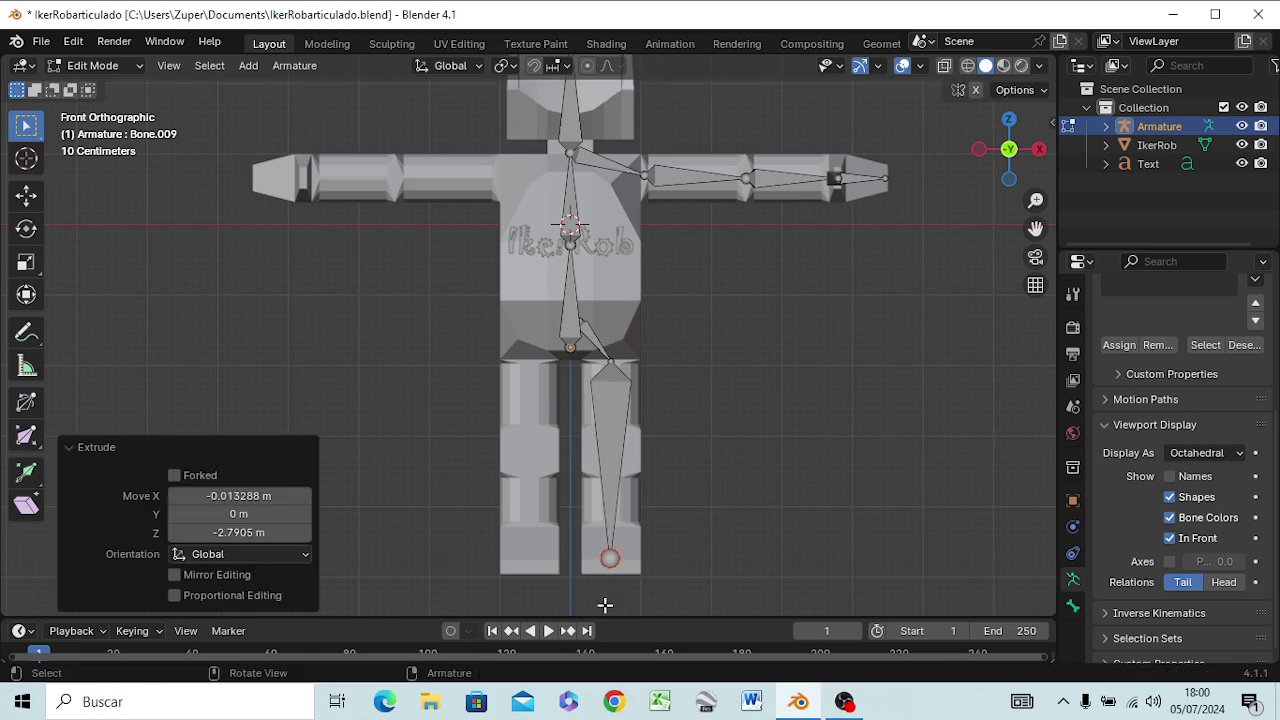
pyautogui.click(603, 440)
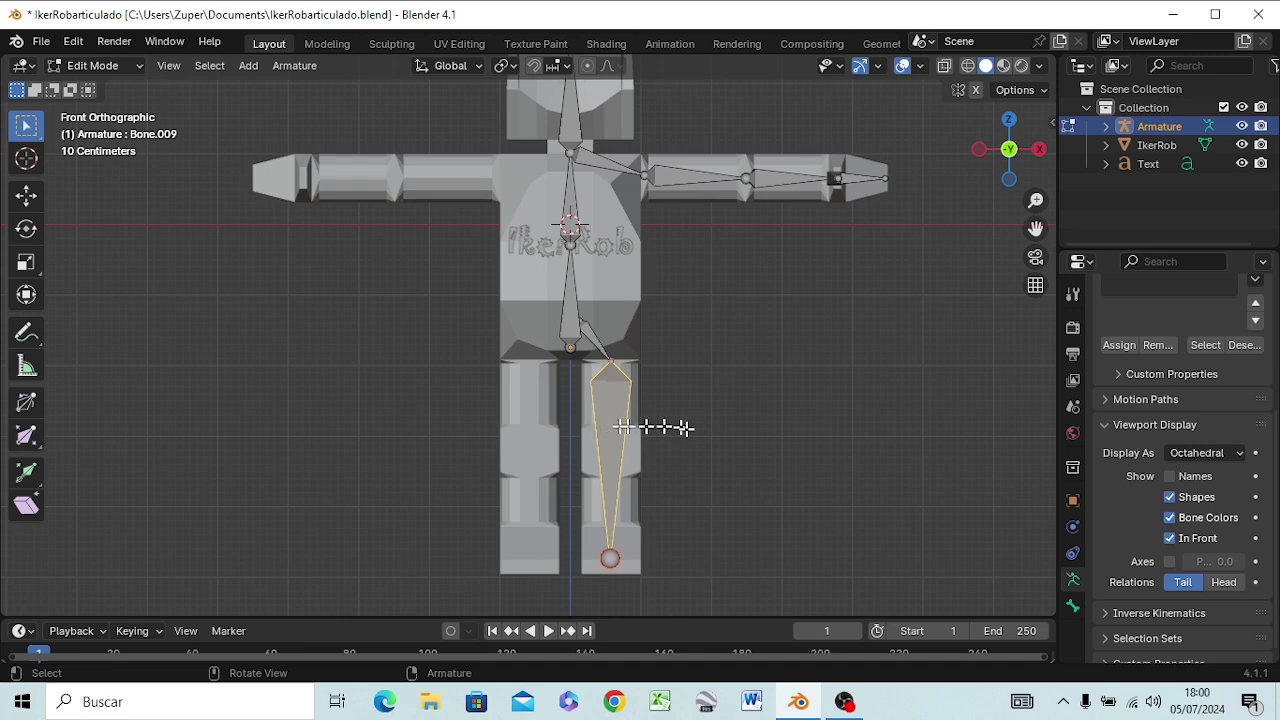
pyautogui.click(720, 425)
pyautogui.click(612, 424)
pyautogui.rightClick(612, 423)
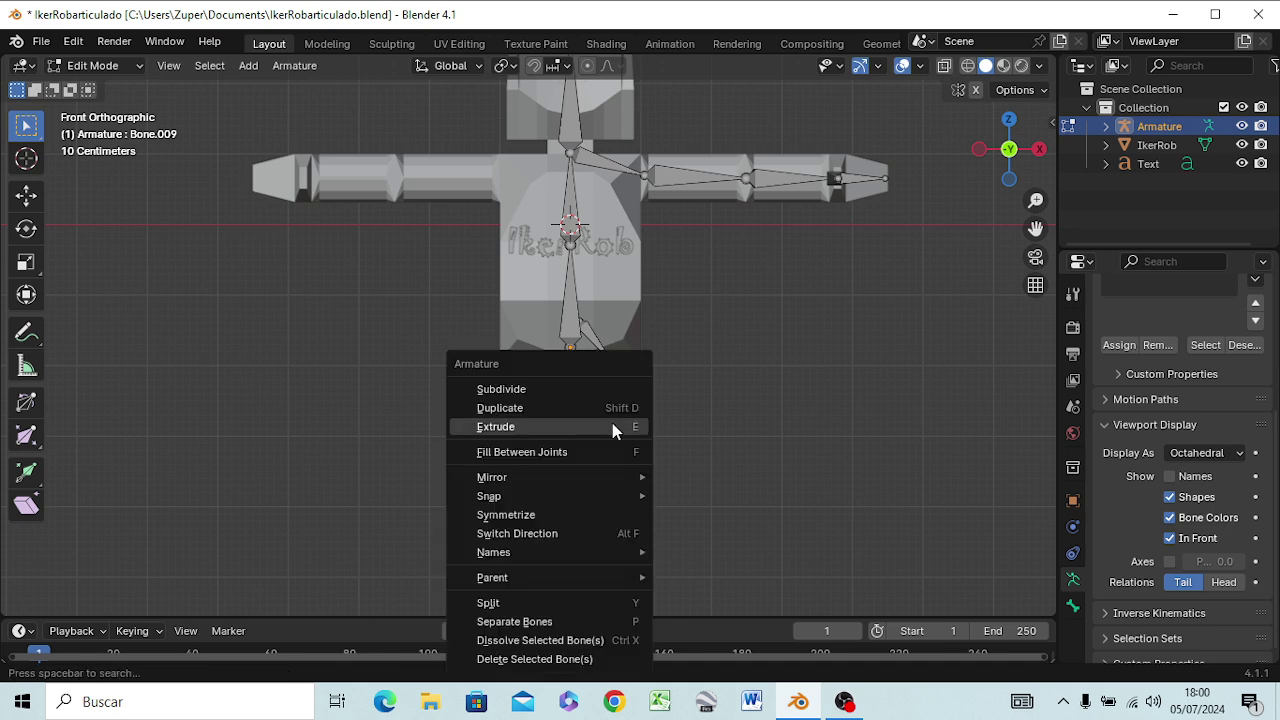
pyautogui.click(573, 390)
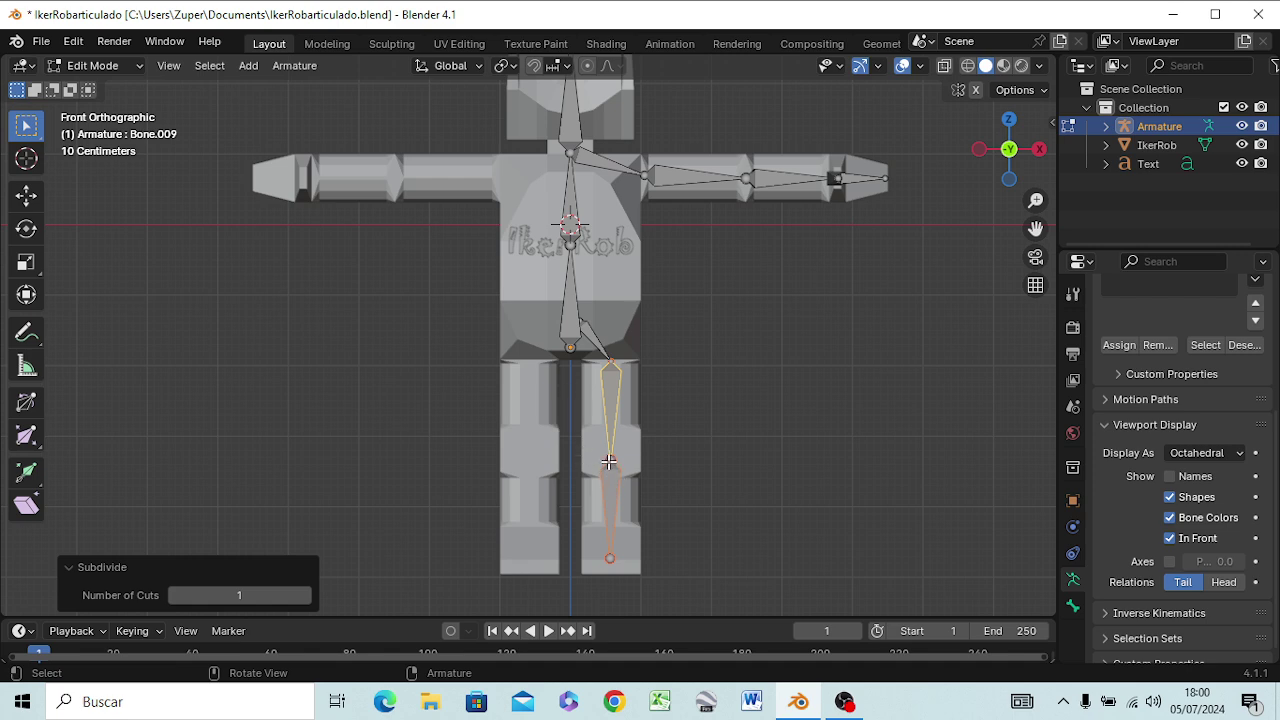
# Step: Raise the knee joint between the two leg bones by 0.13288 m, then view from the side
pyautogui.click(610, 459)
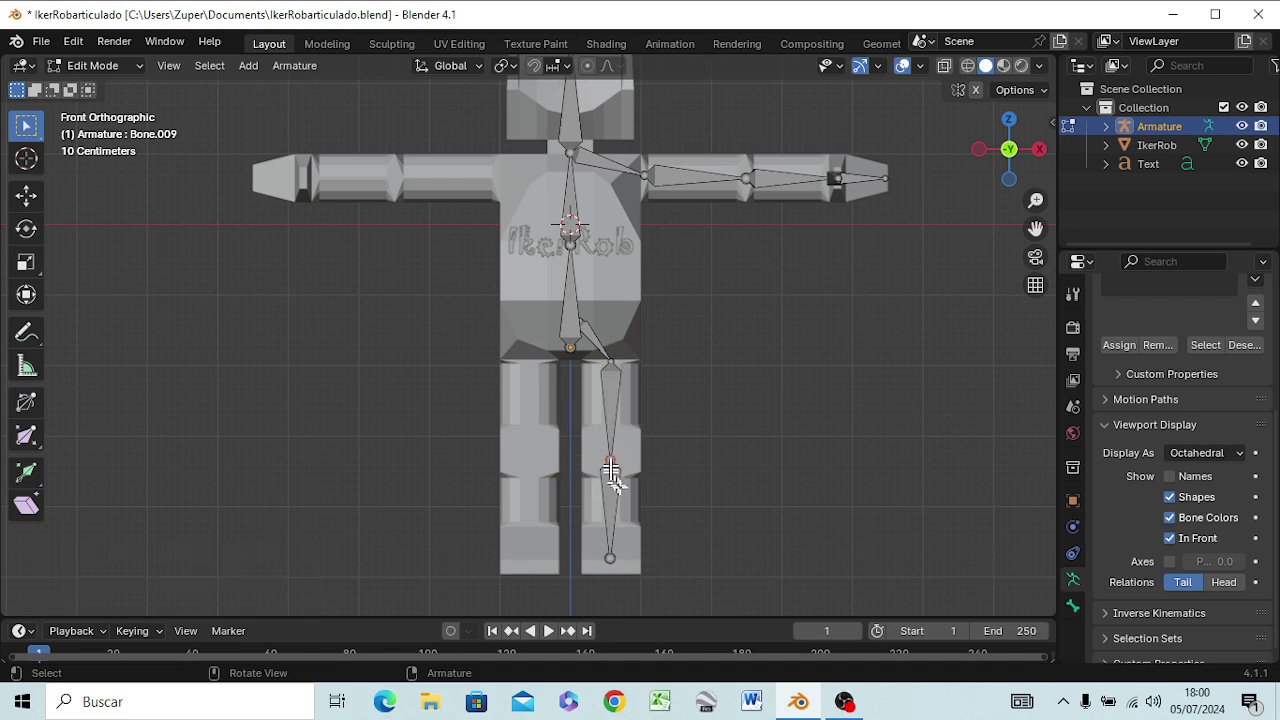
pyautogui.press('g')
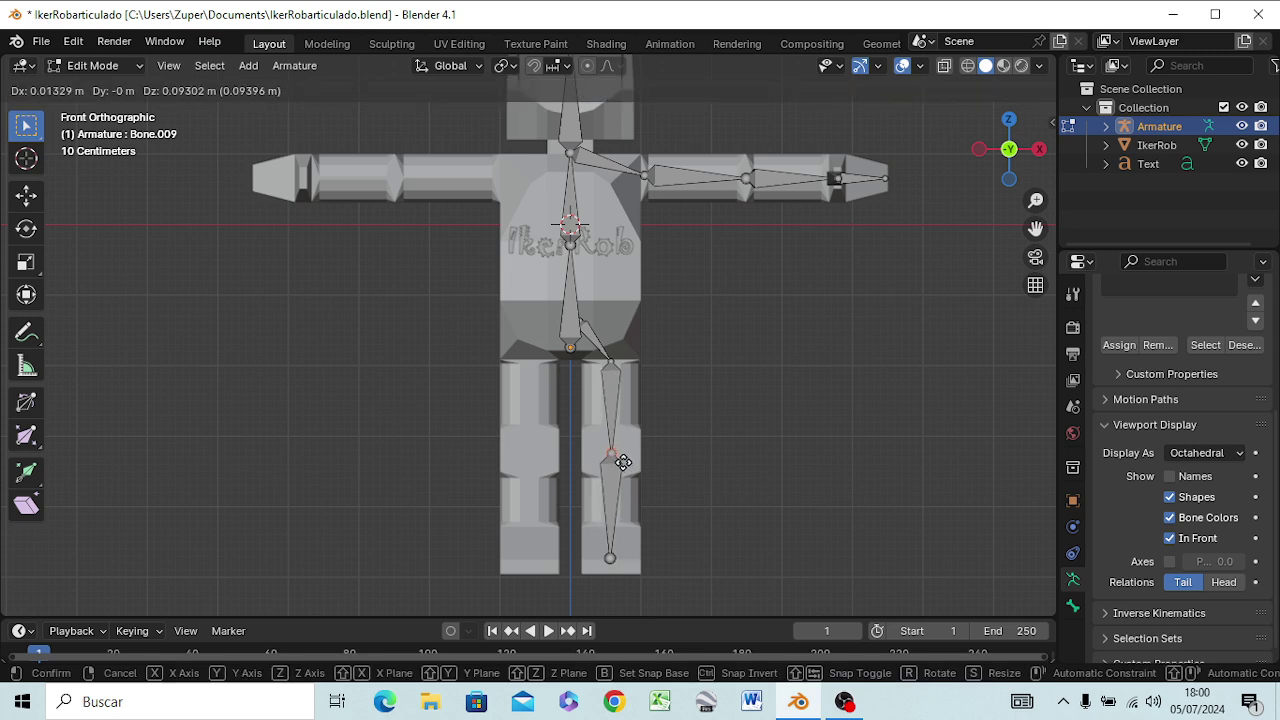
pyautogui.click(623, 462)
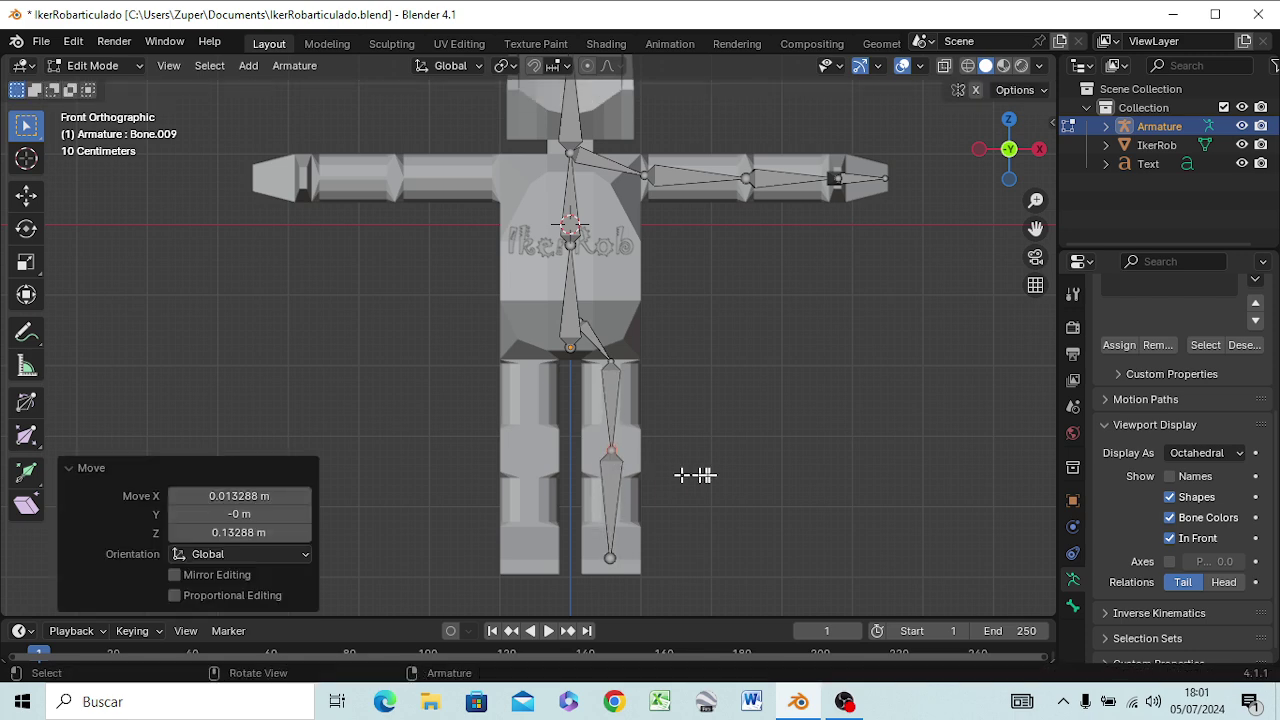
pyautogui.press('KP_3')
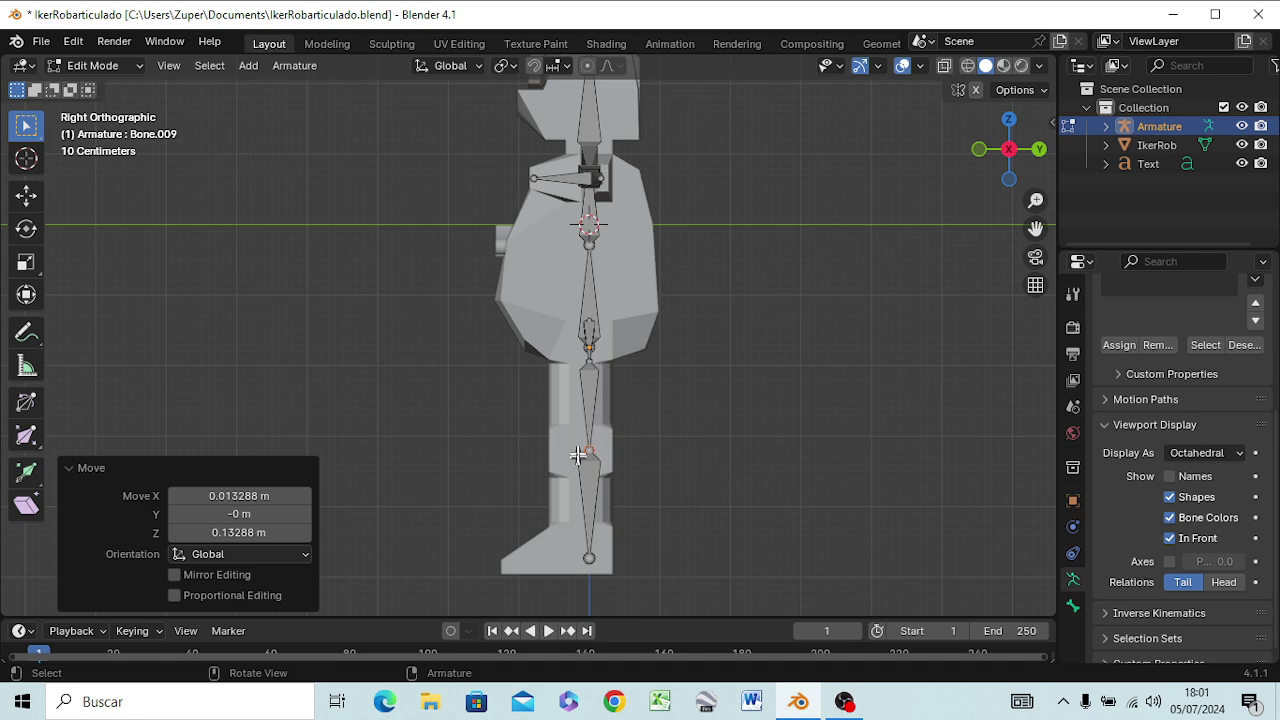
# Step: Move the knee joint forward and reposition the ankle joint in side view
pyautogui.press('g')
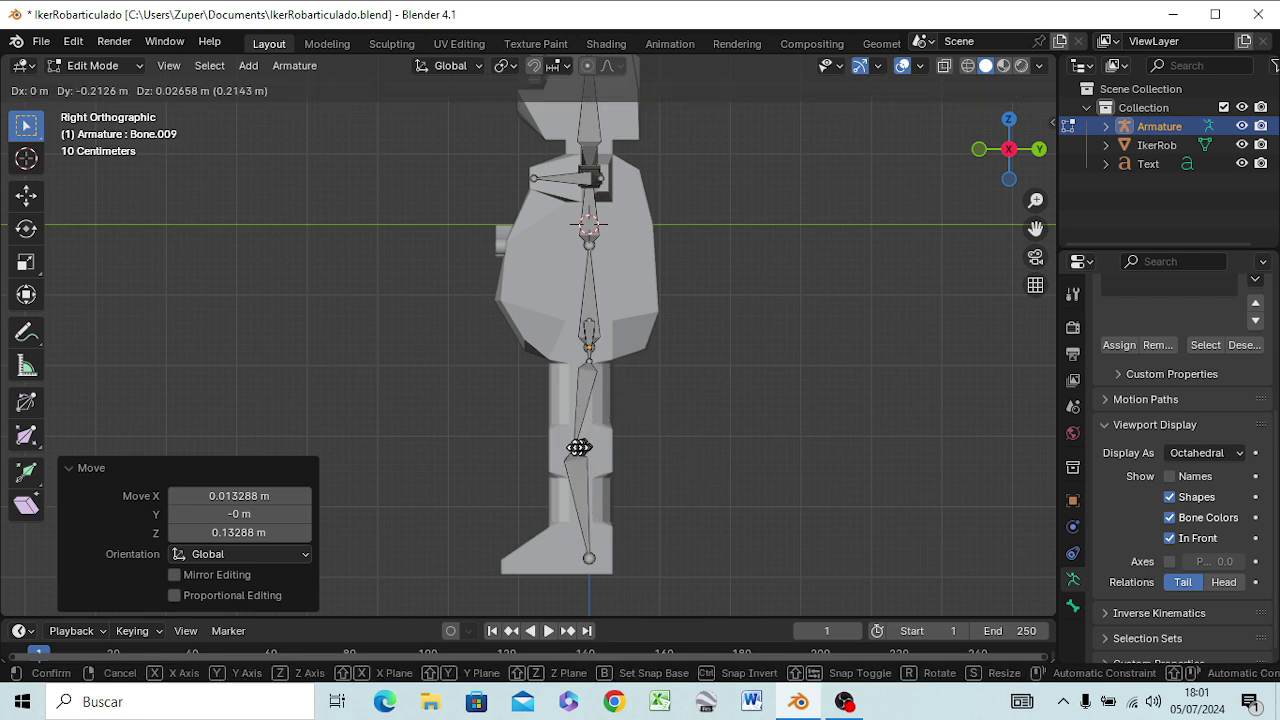
pyautogui.click(567, 444)
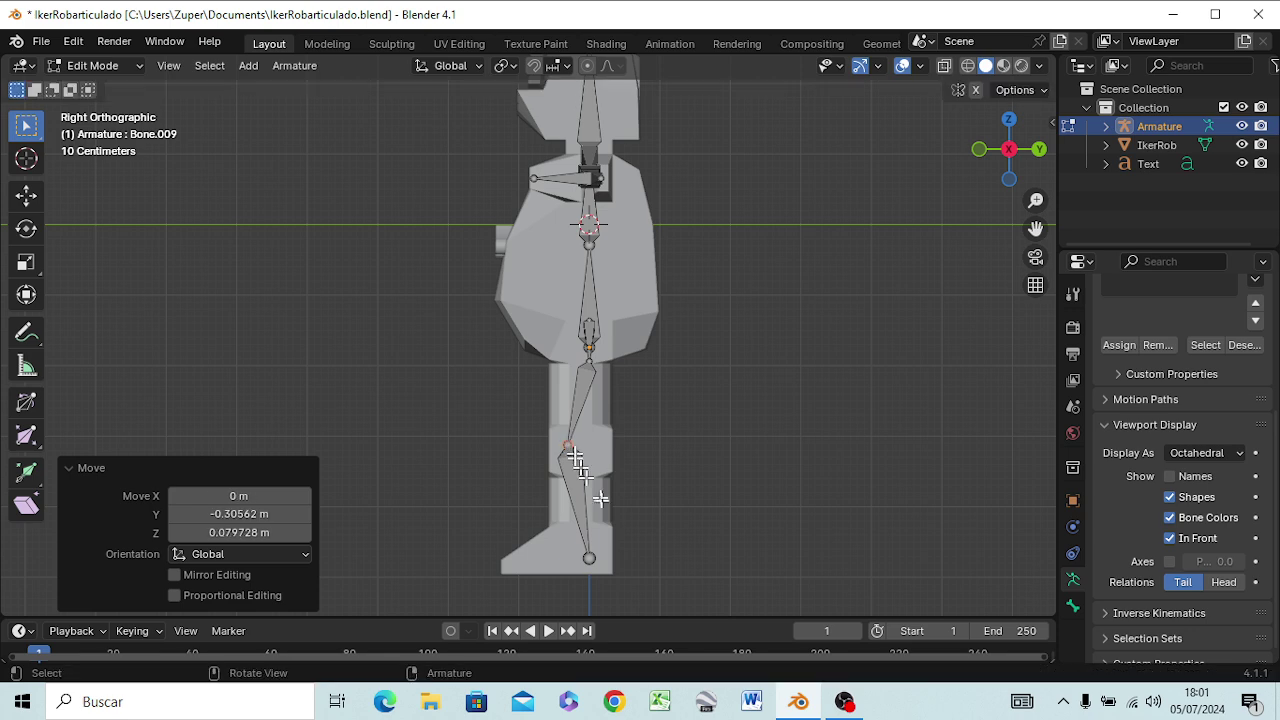
pyautogui.click(587, 557)
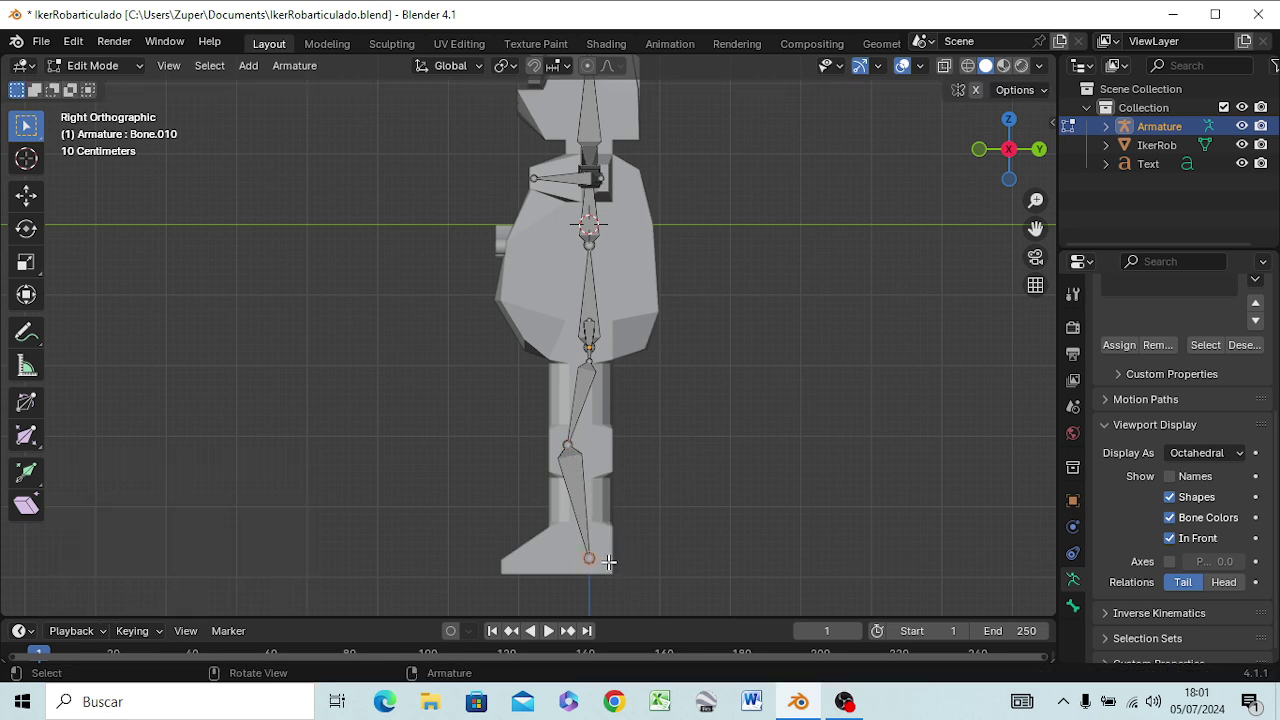
pyautogui.press('g')
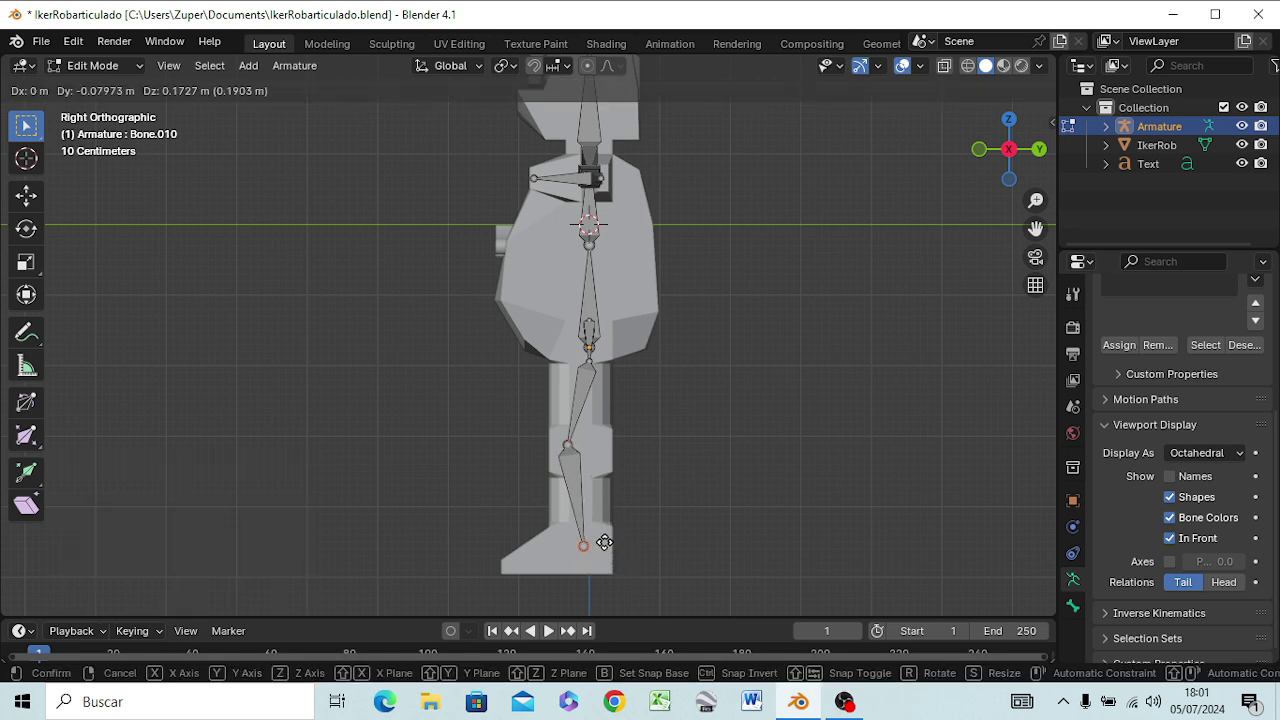
pyautogui.click(603, 539)
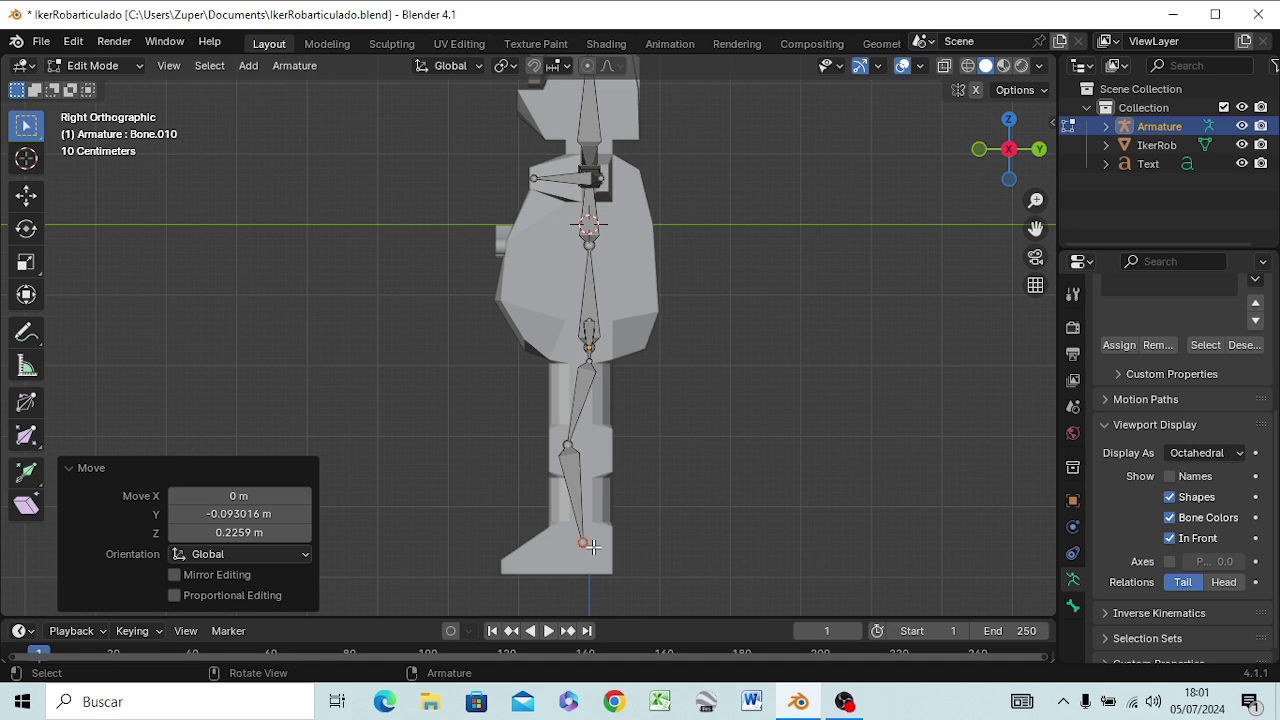
# Step: Extrude a foot bone from the ankle forward to the toe (-0.9966 m Y)
pyautogui.press('e')
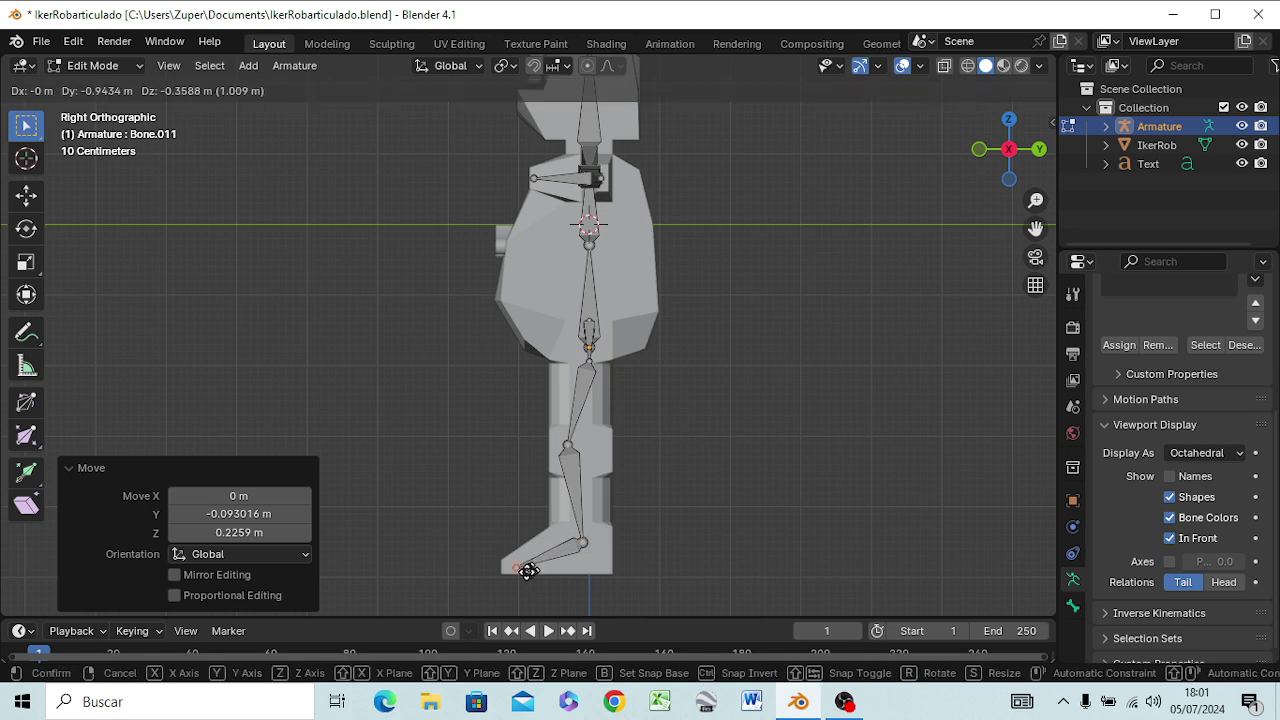
pyautogui.click(518, 568)
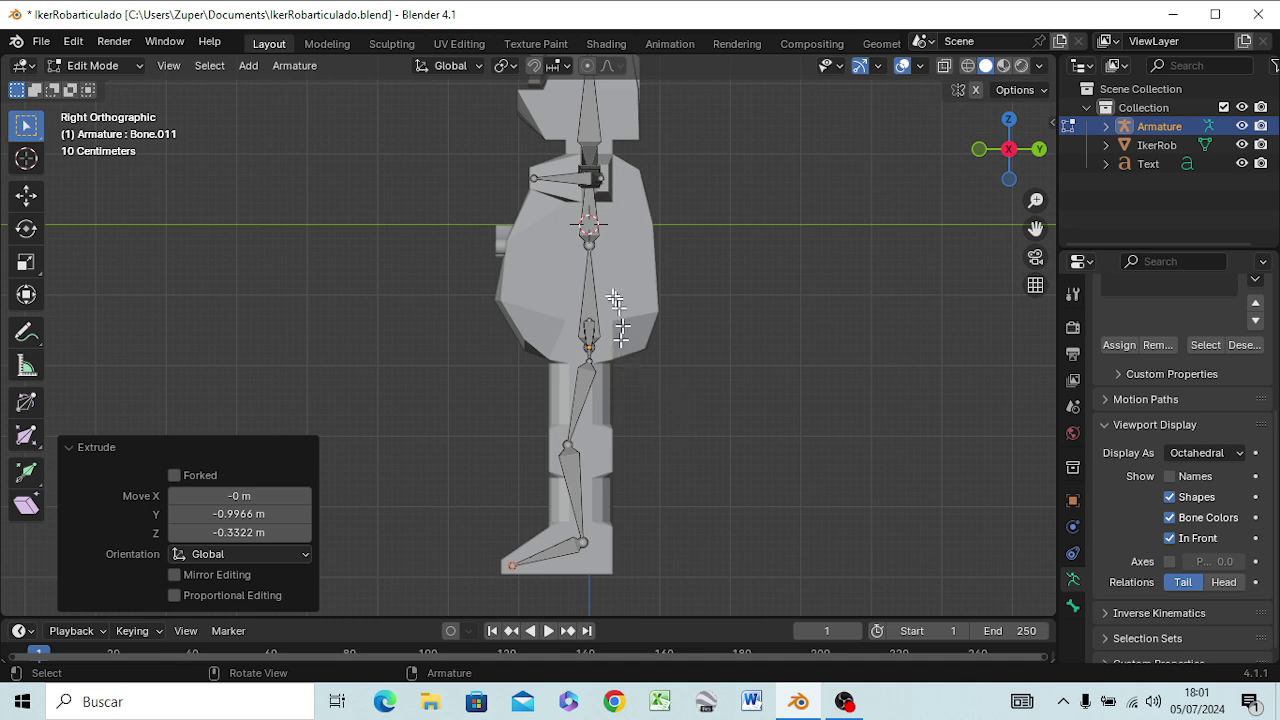
pyautogui.click(588, 242)
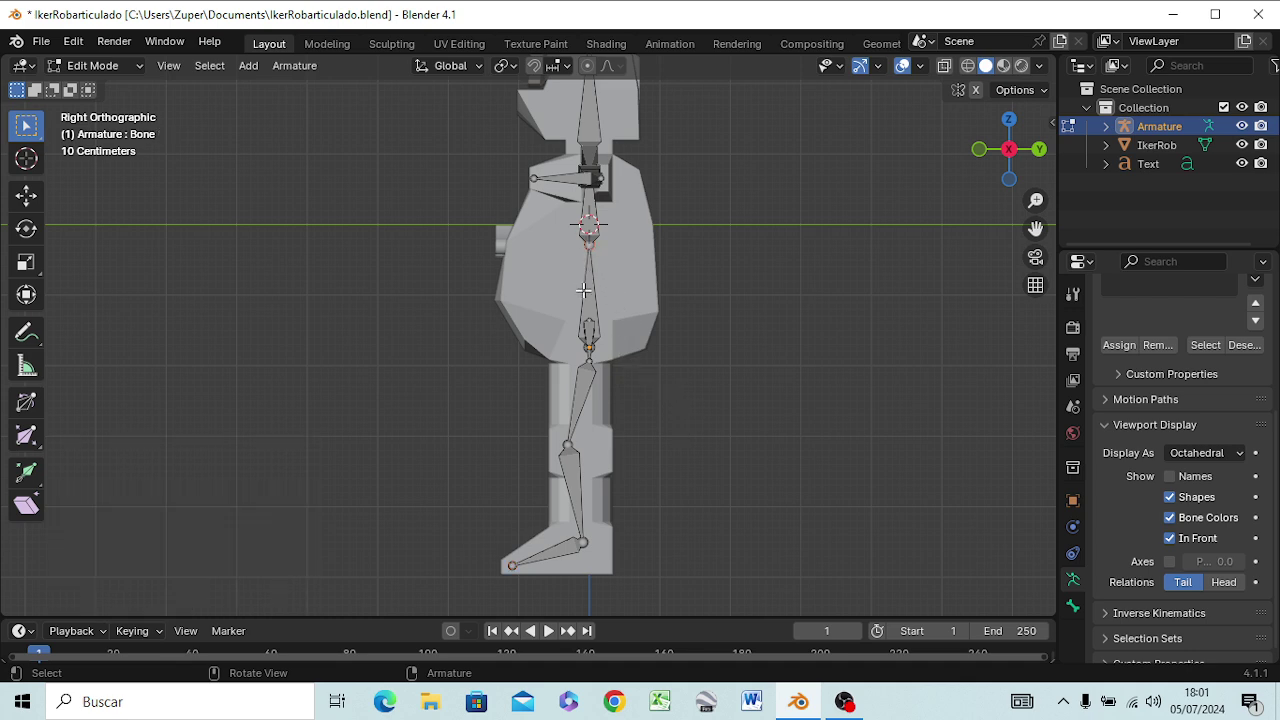
# Step: Move the spine joint -0.26576 m Y and -0.093016 m Z, then return to front view
pyautogui.press('g')
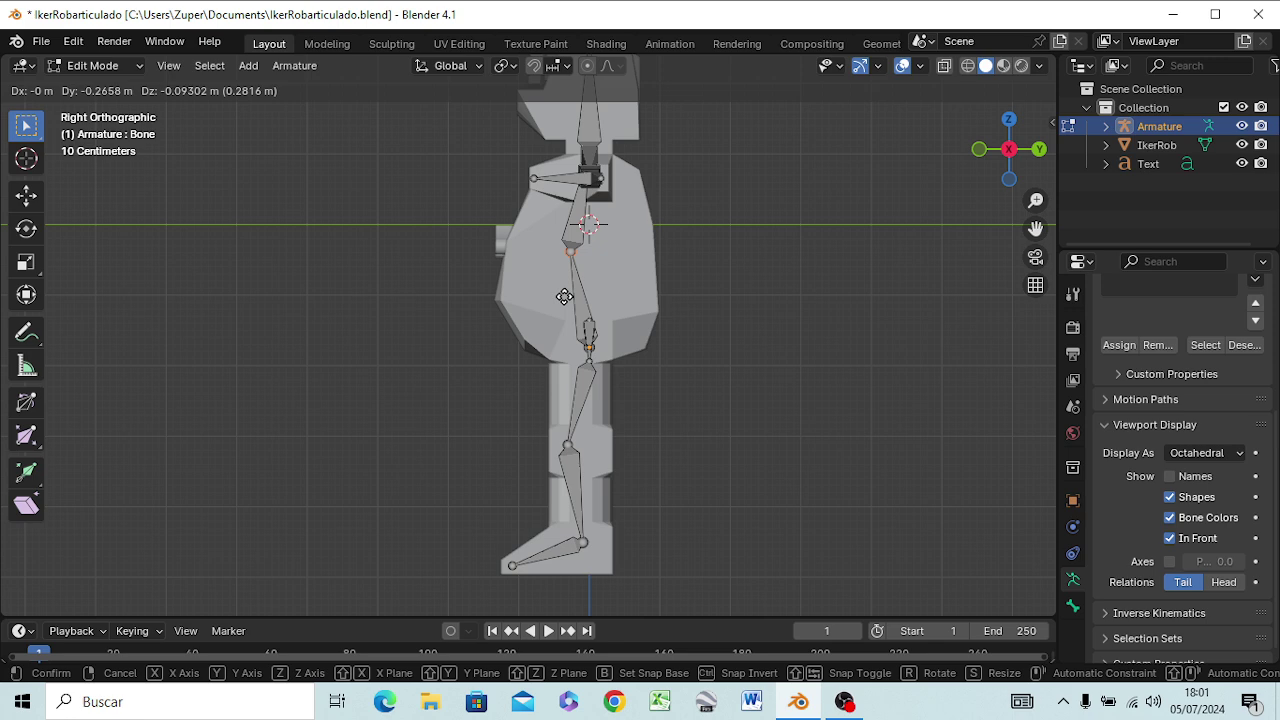
pyautogui.click(564, 297)
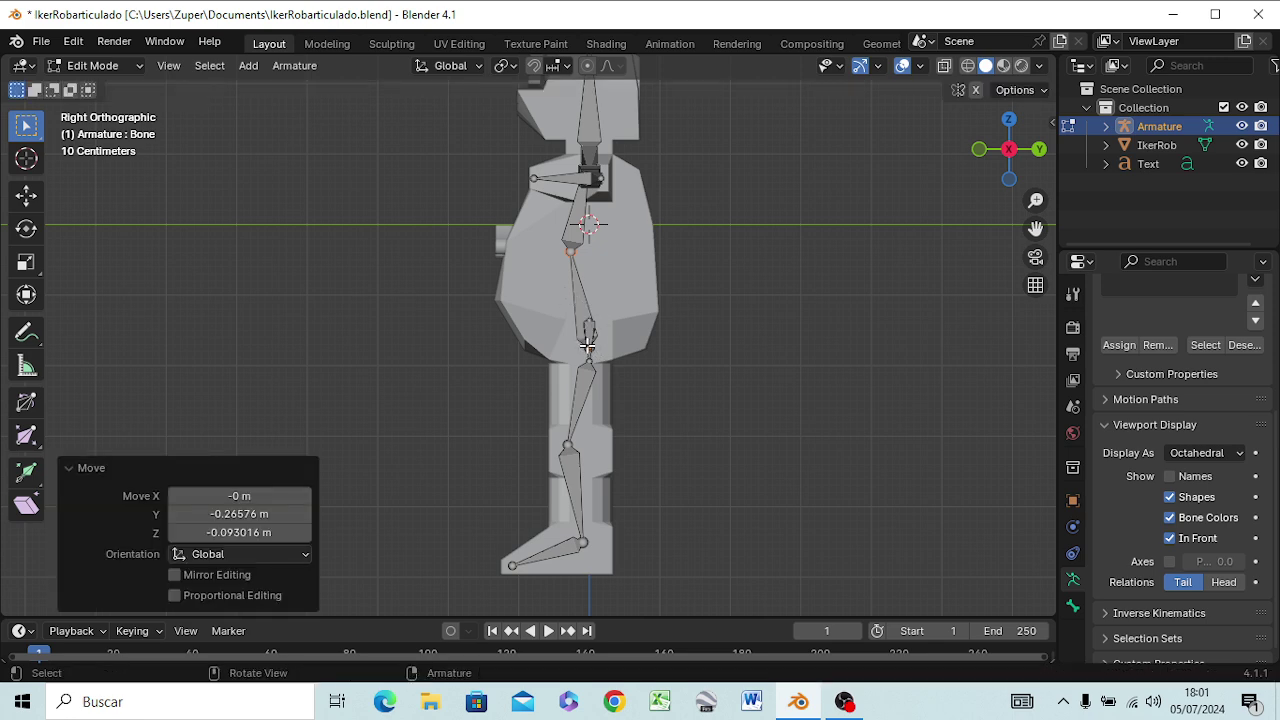
pyautogui.moveTo(588, 345)
pyautogui.mouseDown(button='middle')
pyautogui.moveTo(650, 363)
pyautogui.moveTo(620, 390)
pyautogui.moveTo(705, 393)
pyautogui.moveTo(610, 228)
pyautogui.moveTo(557, 277)
pyautogui.moveTo(457, 274)
pyautogui.moveTo(421, 210)
pyautogui.mouseUp(button='middle')
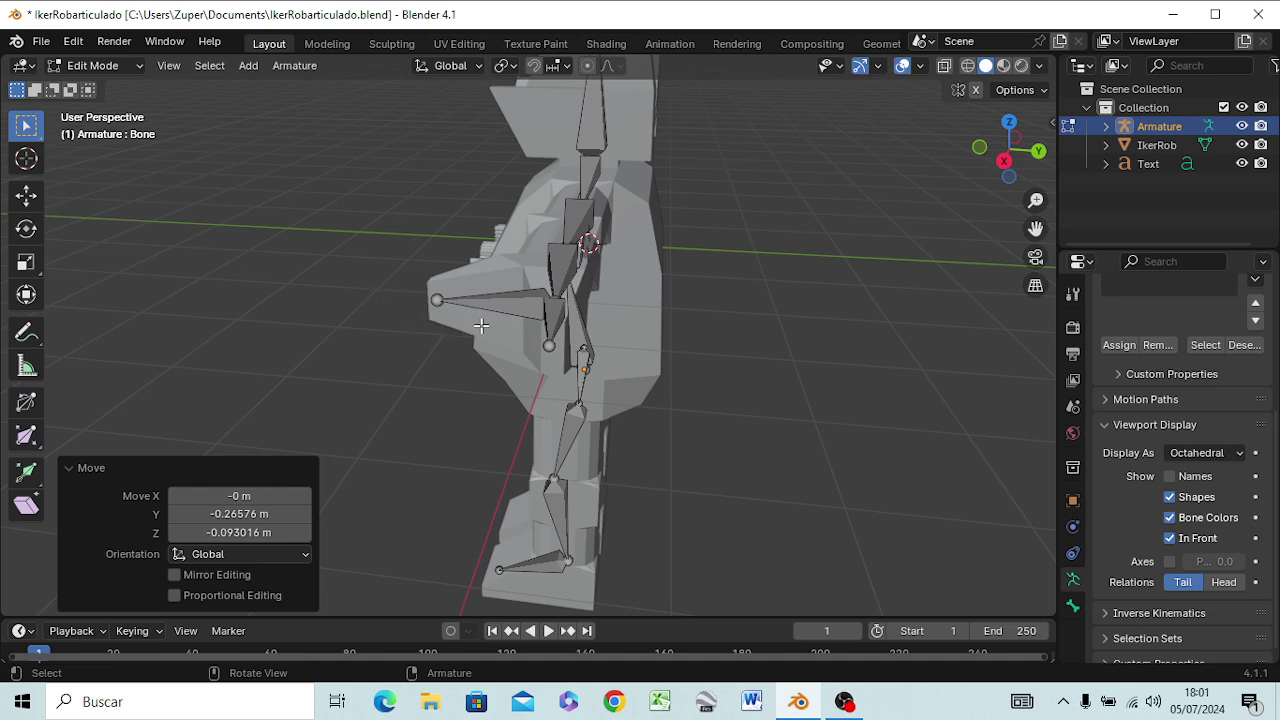
pyautogui.press('KP_1')
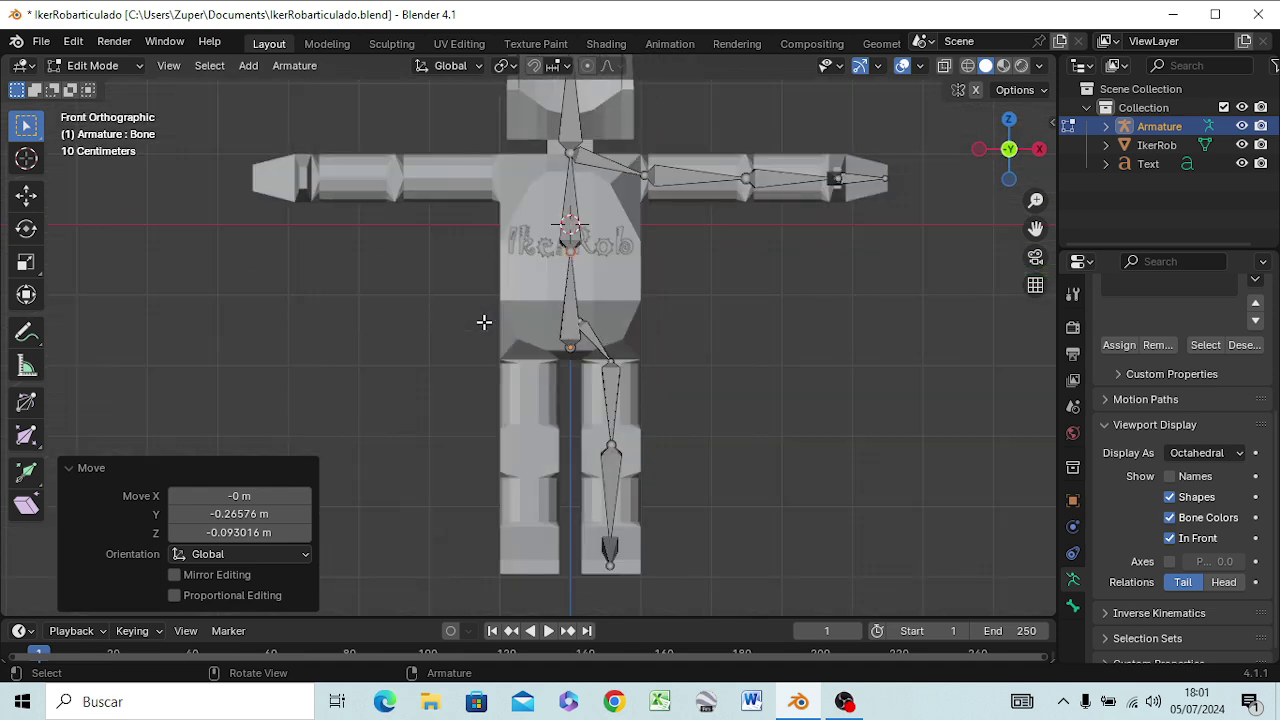
pyautogui.scroll(-1, 726, 346)
pyautogui.scroll(-3, 736, 343)
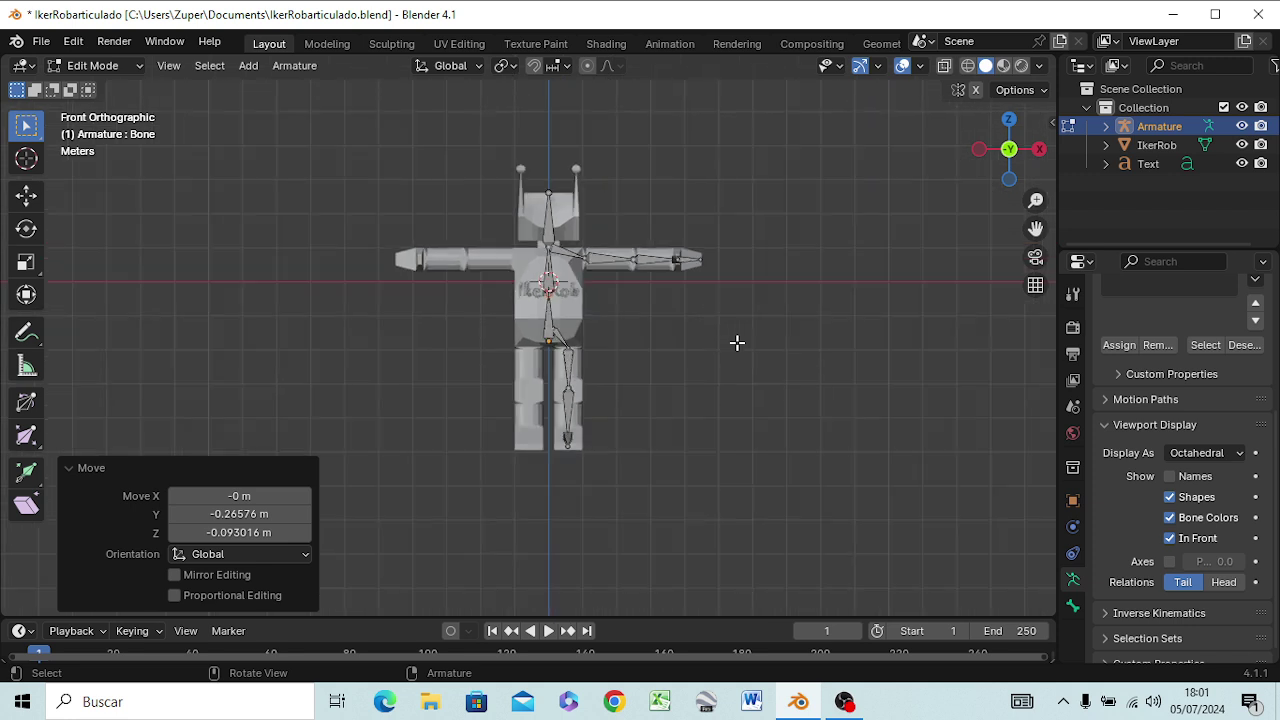
pyautogui.scroll(2, 736, 343)
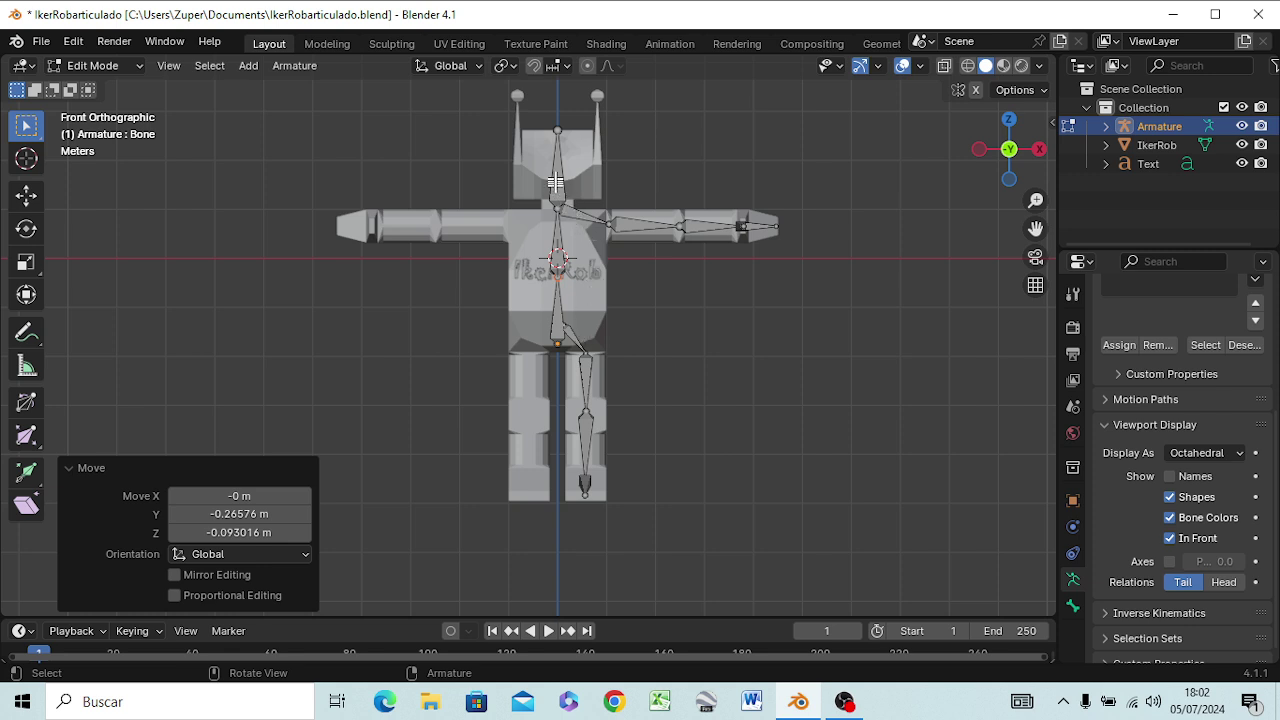
pyautogui.click(575, 213)
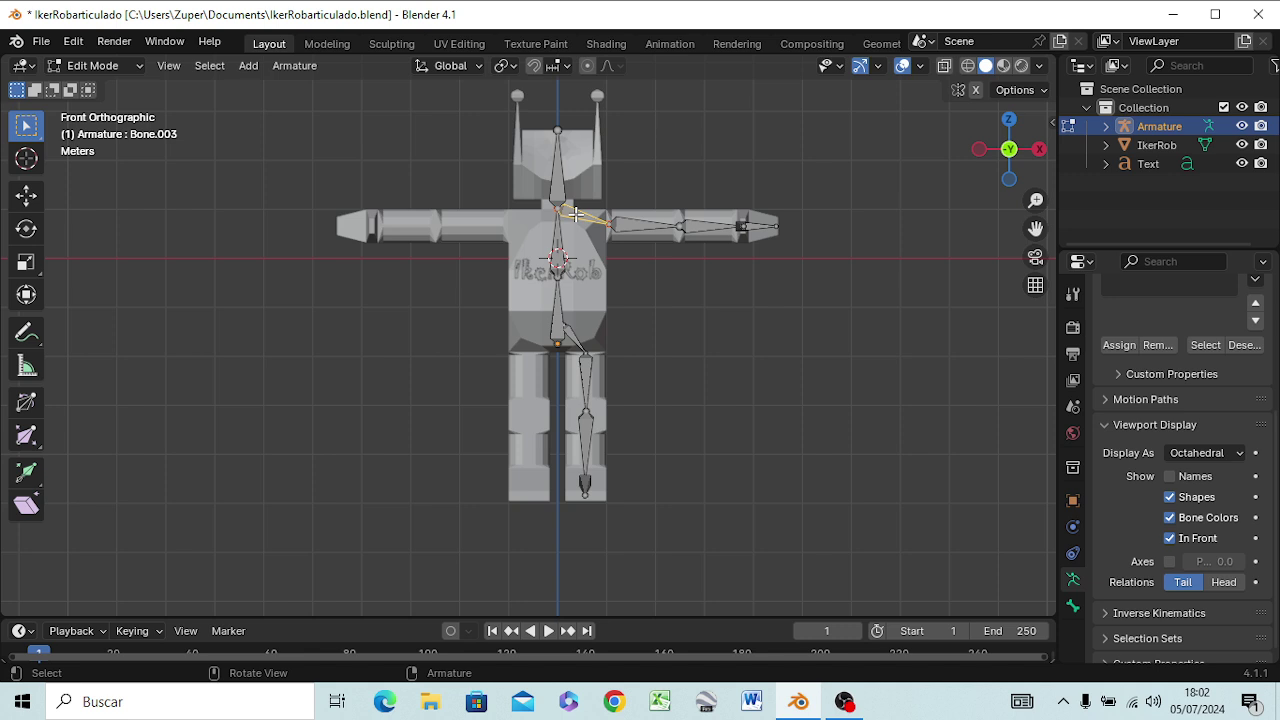
# Step: Apply Auto-Name Left/Right to Bone.003, Bone.004 and Bone.005, making them .L bones
pyautogui.rightClick(575, 213)
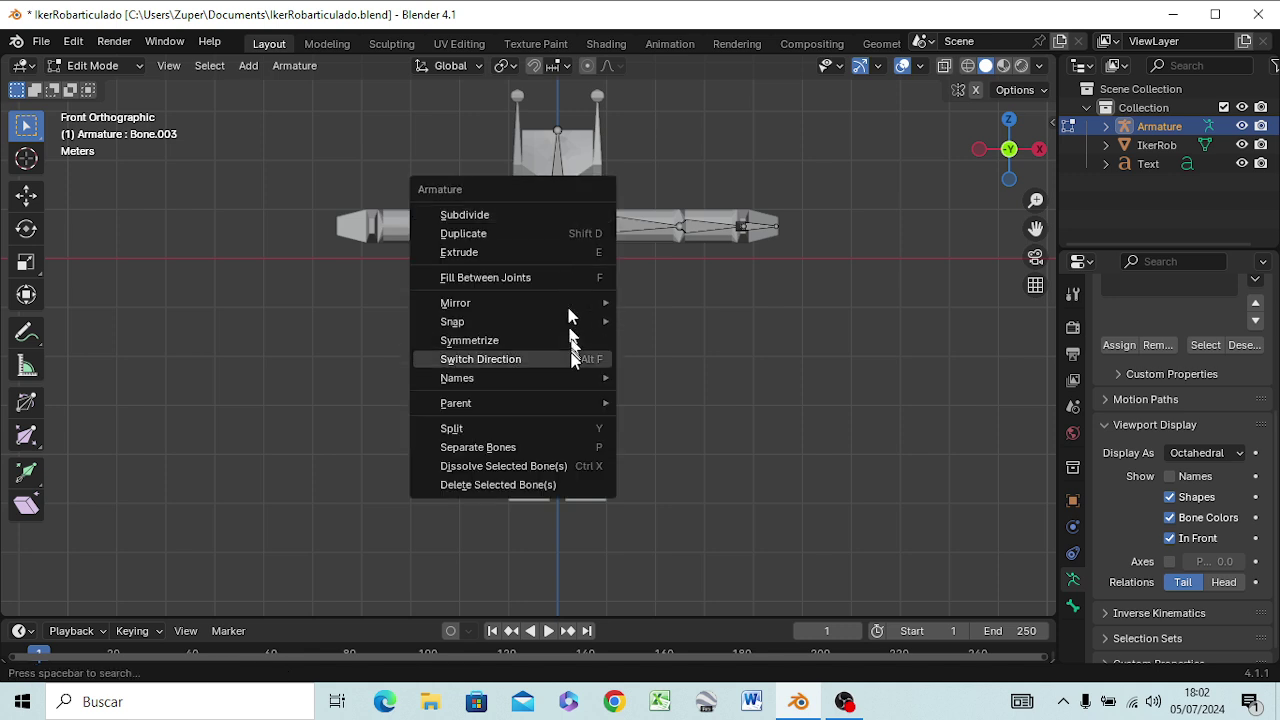
pyautogui.moveTo(457, 378)
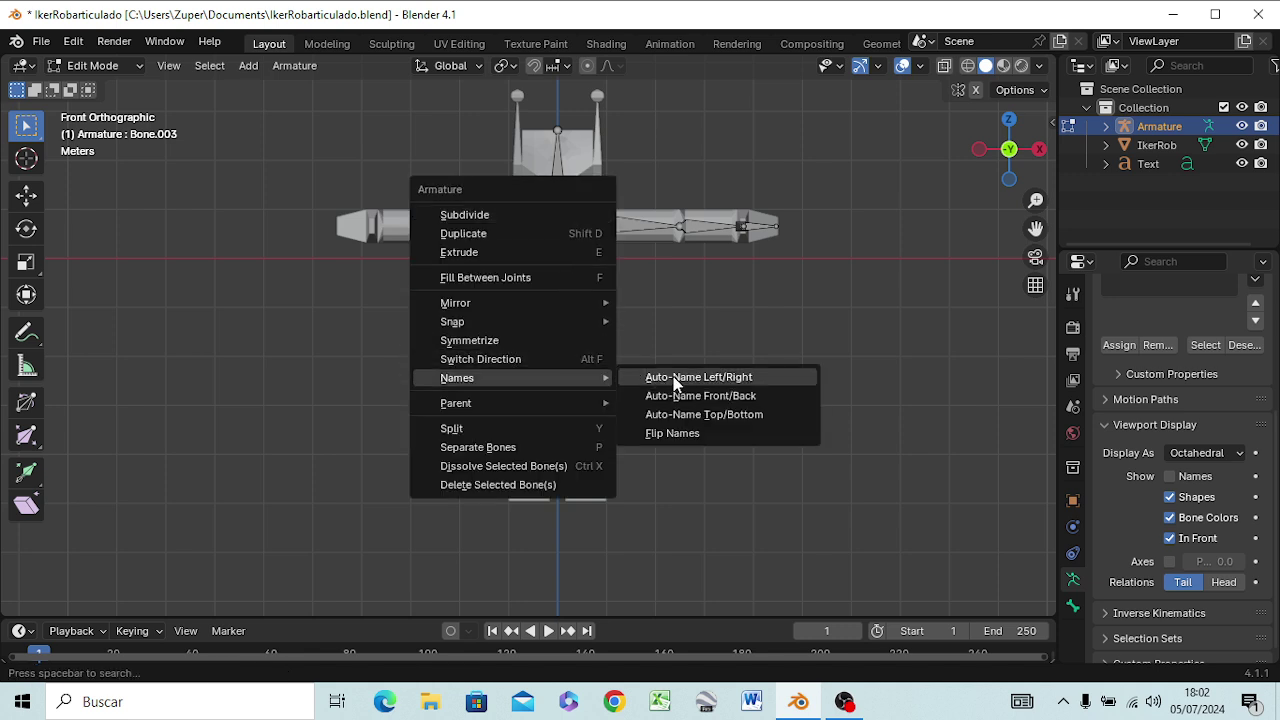
pyautogui.click(676, 380)
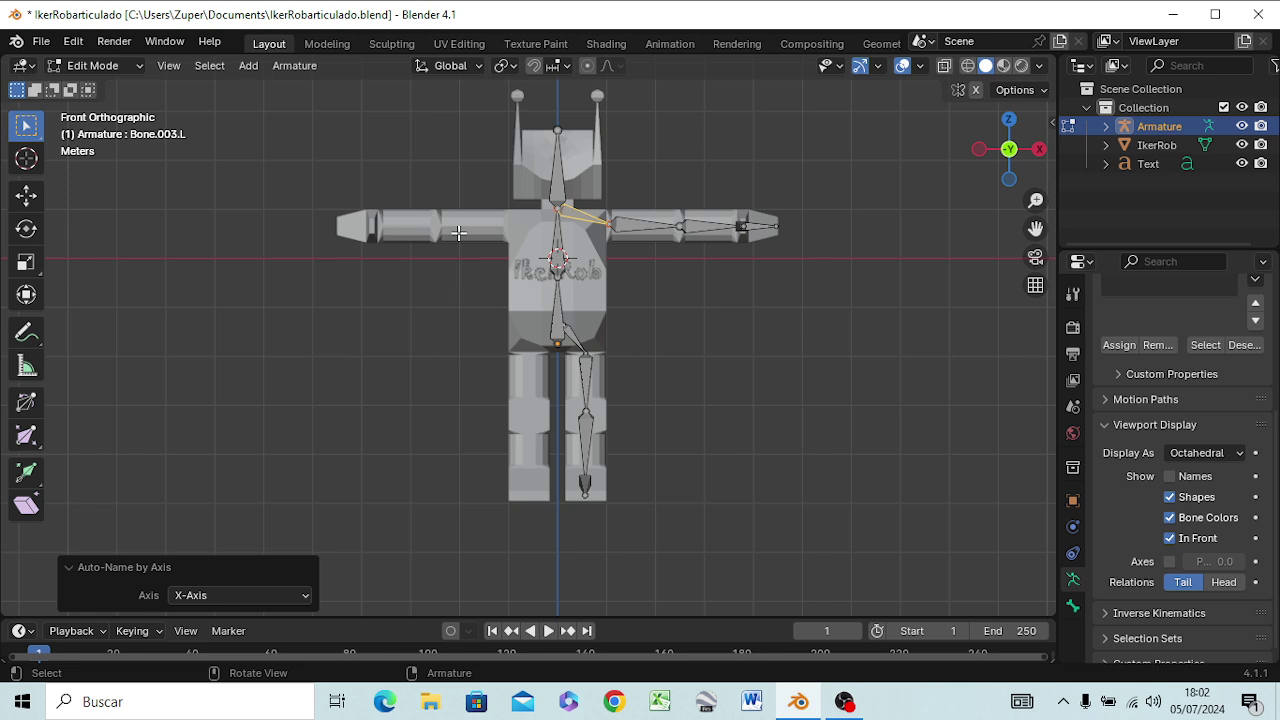
pyautogui.click(632, 227)
pyautogui.rightClick(640, 232)
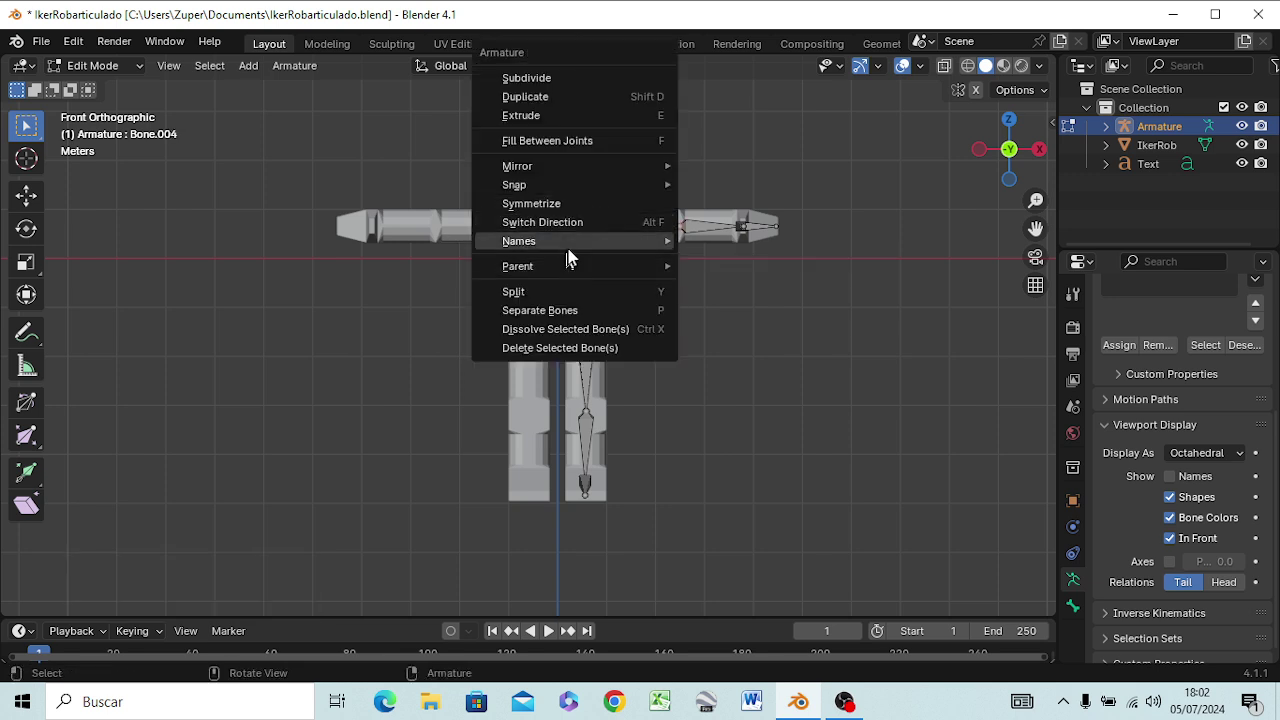
pyautogui.moveTo(540, 241)
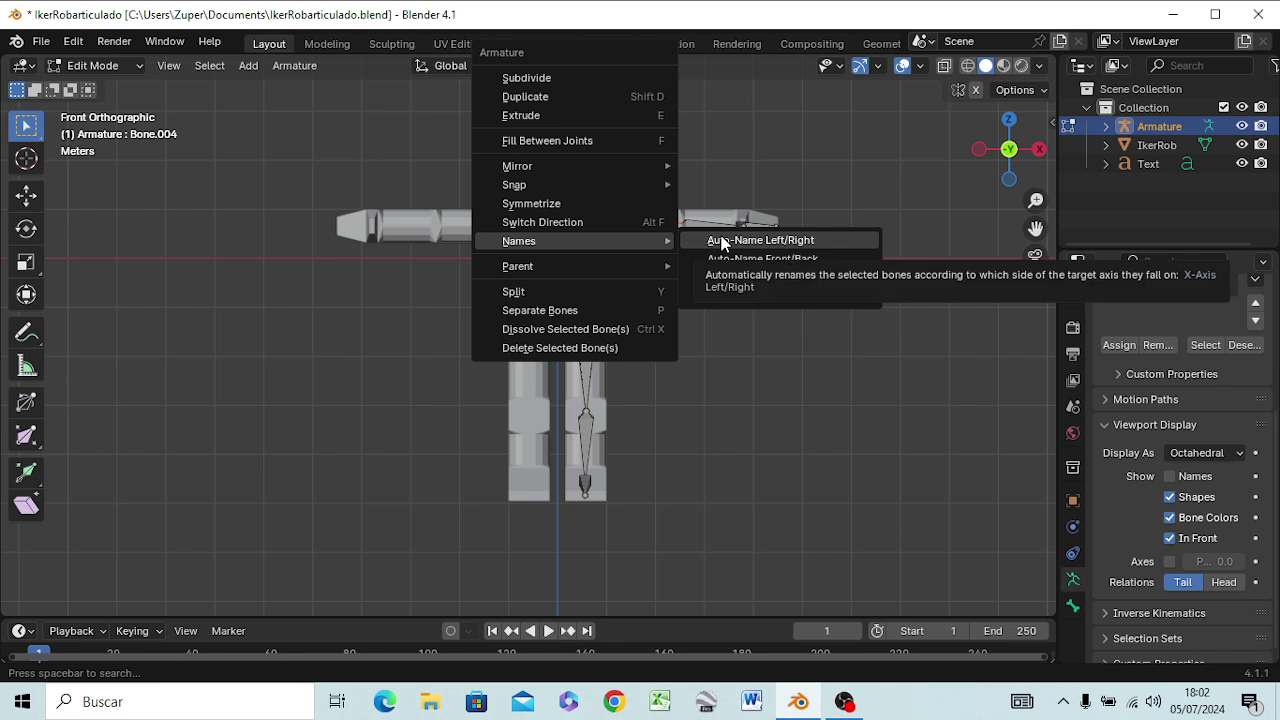
pyautogui.click(722, 242)
pyautogui.click(698, 229)
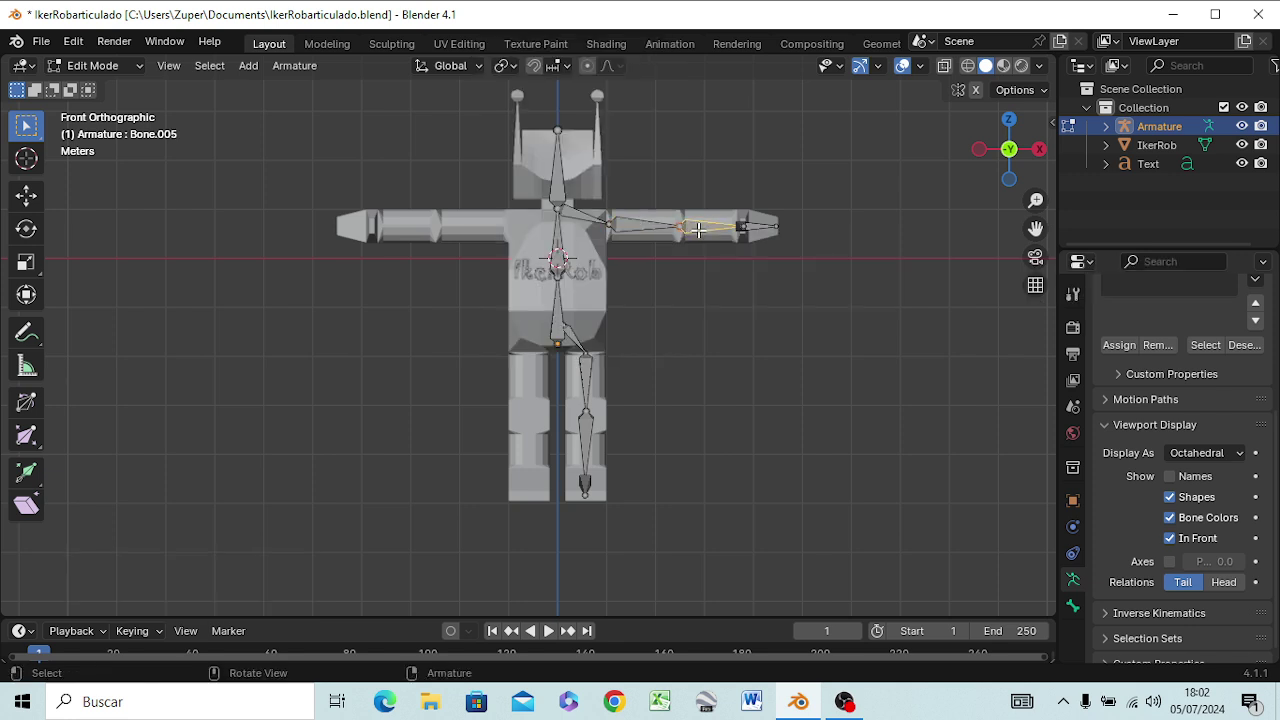
pyautogui.rightClick(698, 230)
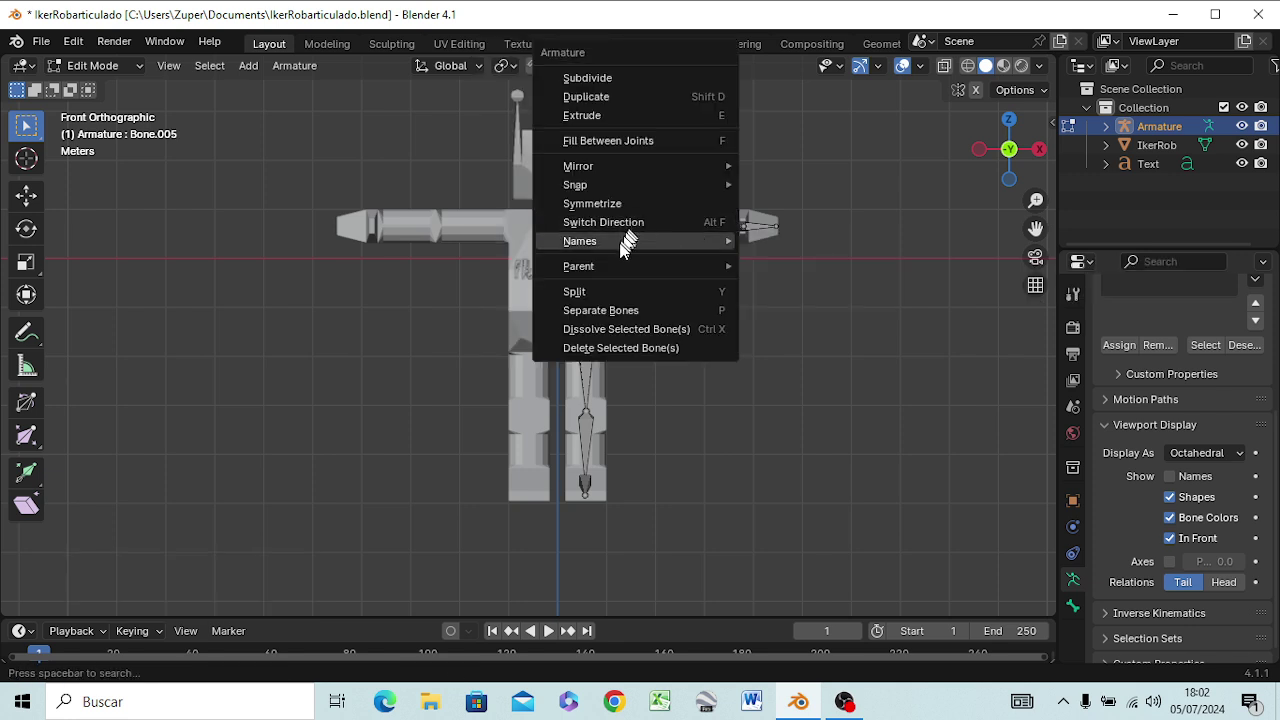
pyautogui.moveTo(580, 241)
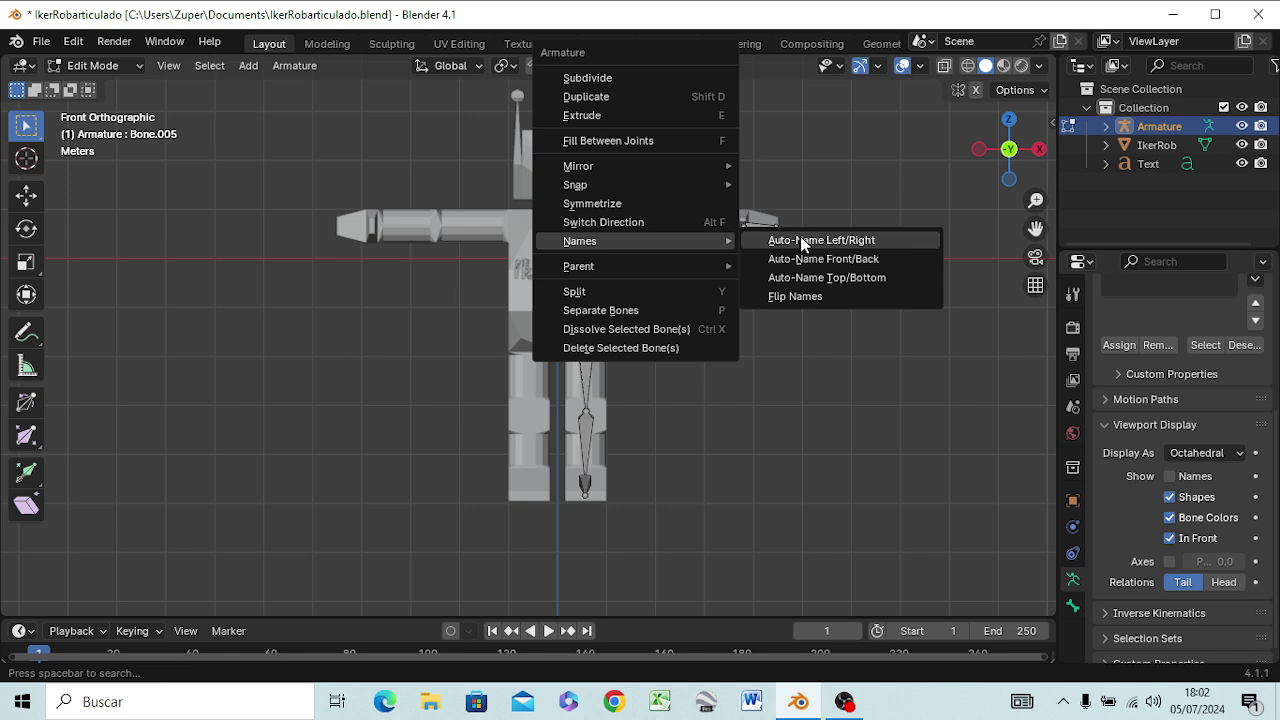
pyautogui.click(800, 240)
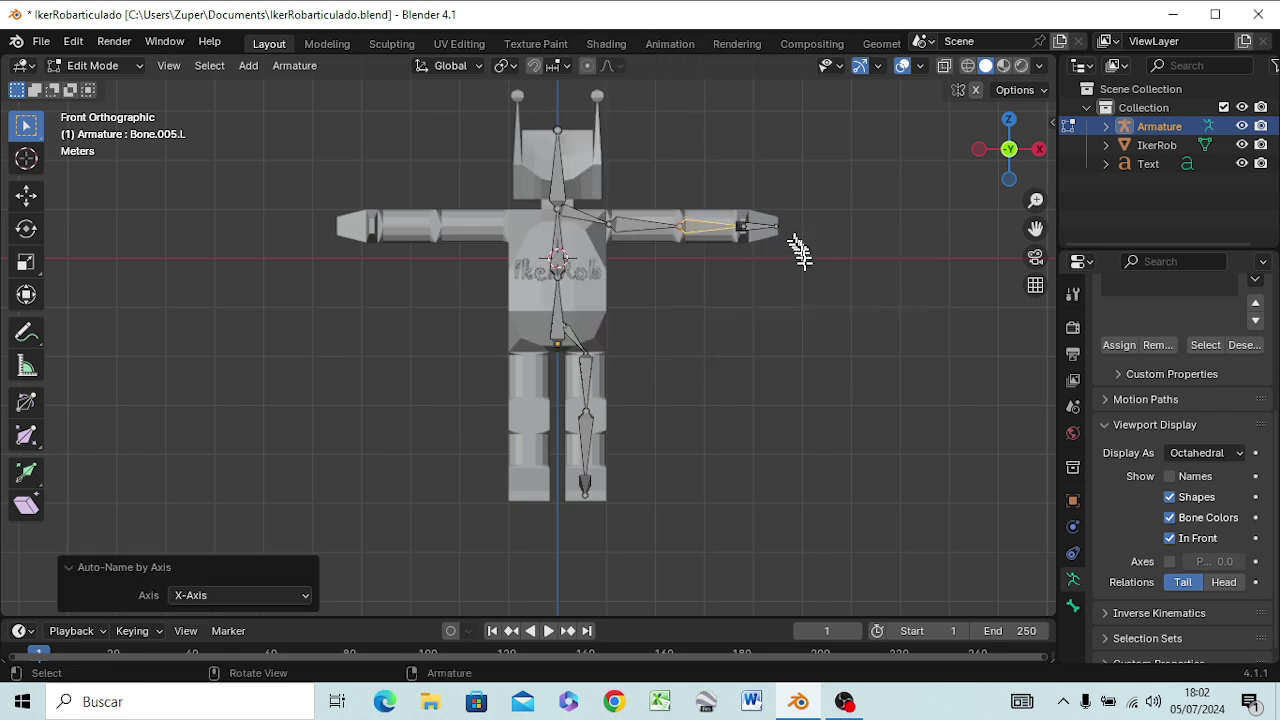
# Step: Enable Show Names in the armature's Viewport Display and view the labelled bones at an angle
pyautogui.click(1171, 477)
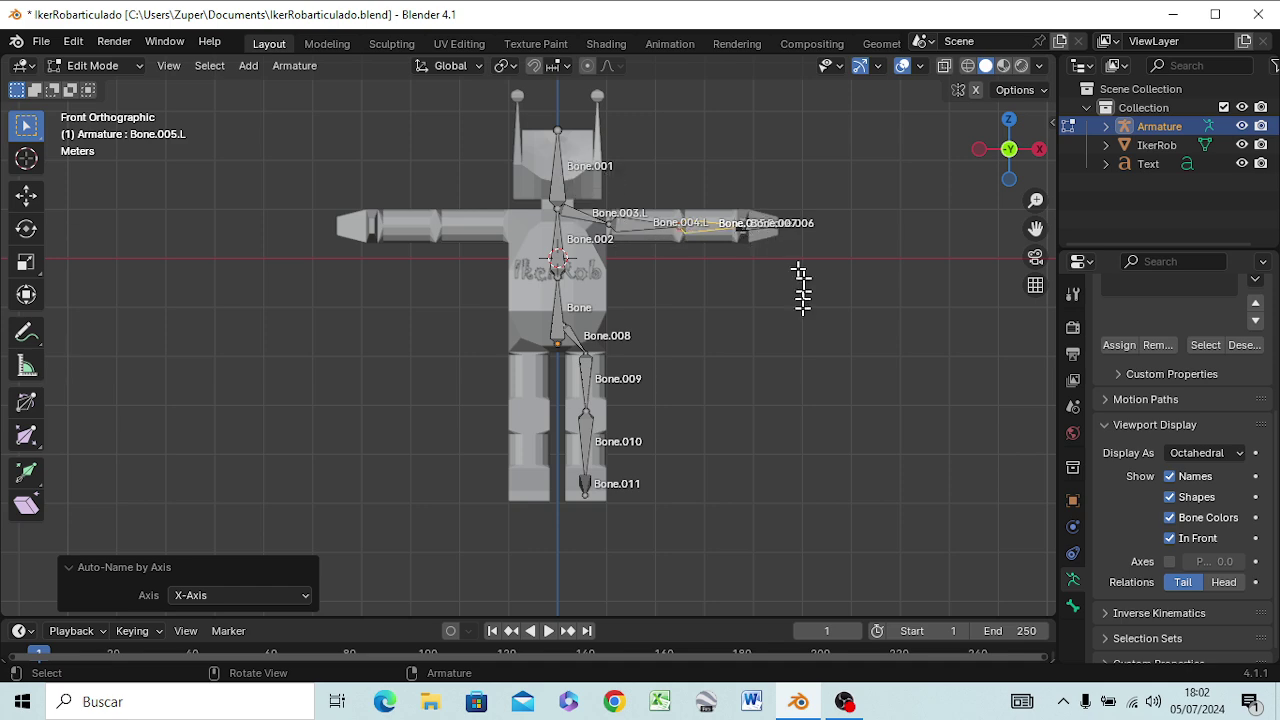
pyautogui.moveTo(801, 300)
pyautogui.mouseDown(button='middle')
pyautogui.moveTo(641, 435)
pyautogui.moveTo(651, 423)
pyautogui.mouseUp(button='middle')
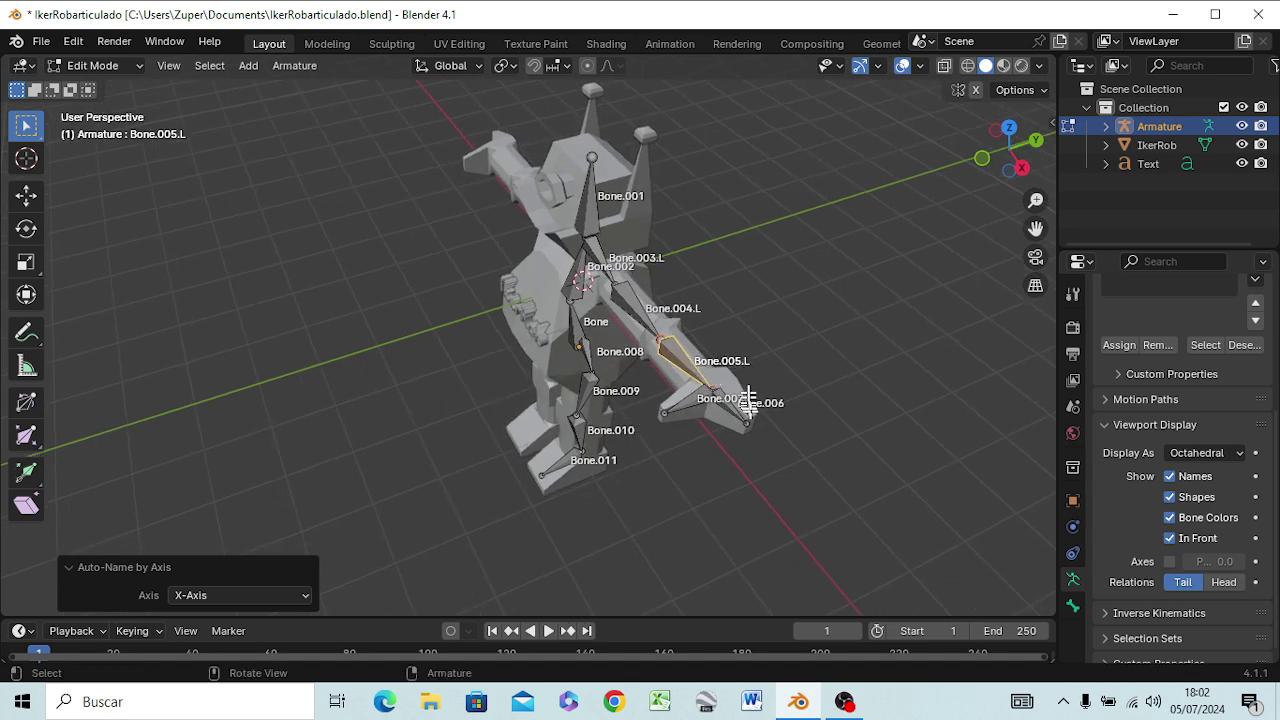
# Step: Auto-name Bone.006 and Bone.007 to Bone.006.L and Bone.007.L
pyautogui.click(734, 411)
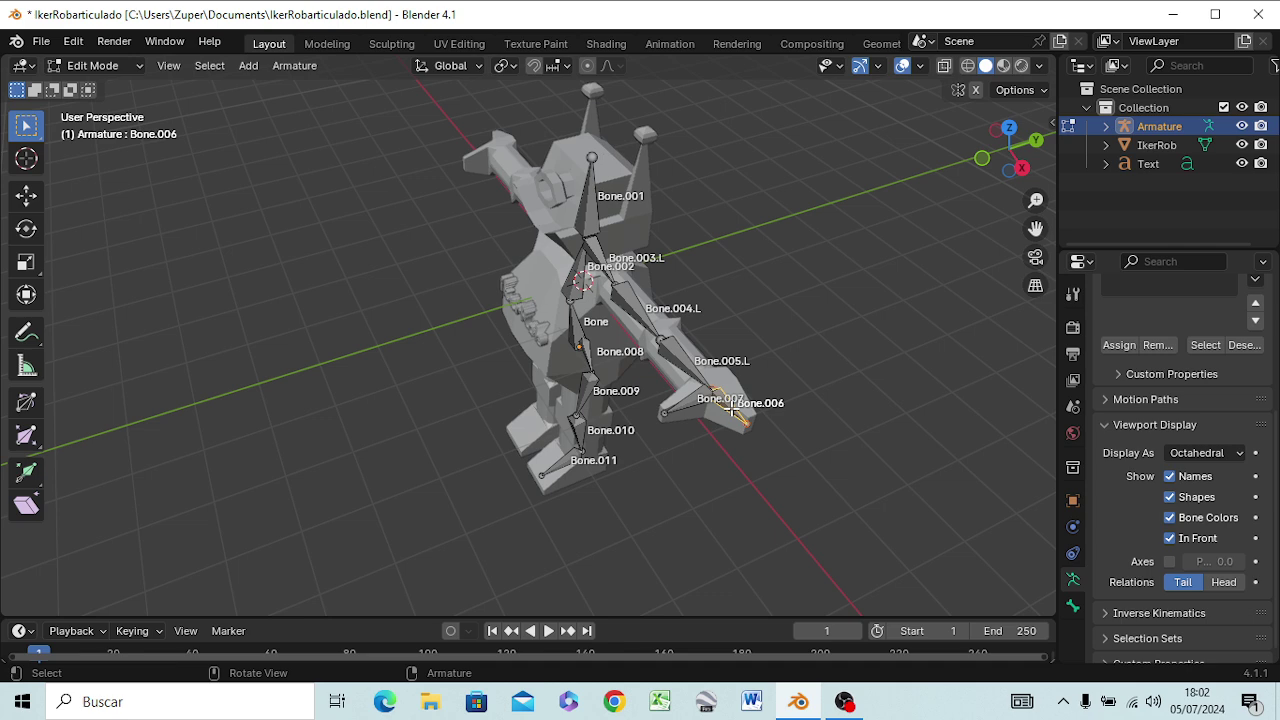
pyautogui.rightClick(733, 410)
pyautogui.moveTo(613, 409)
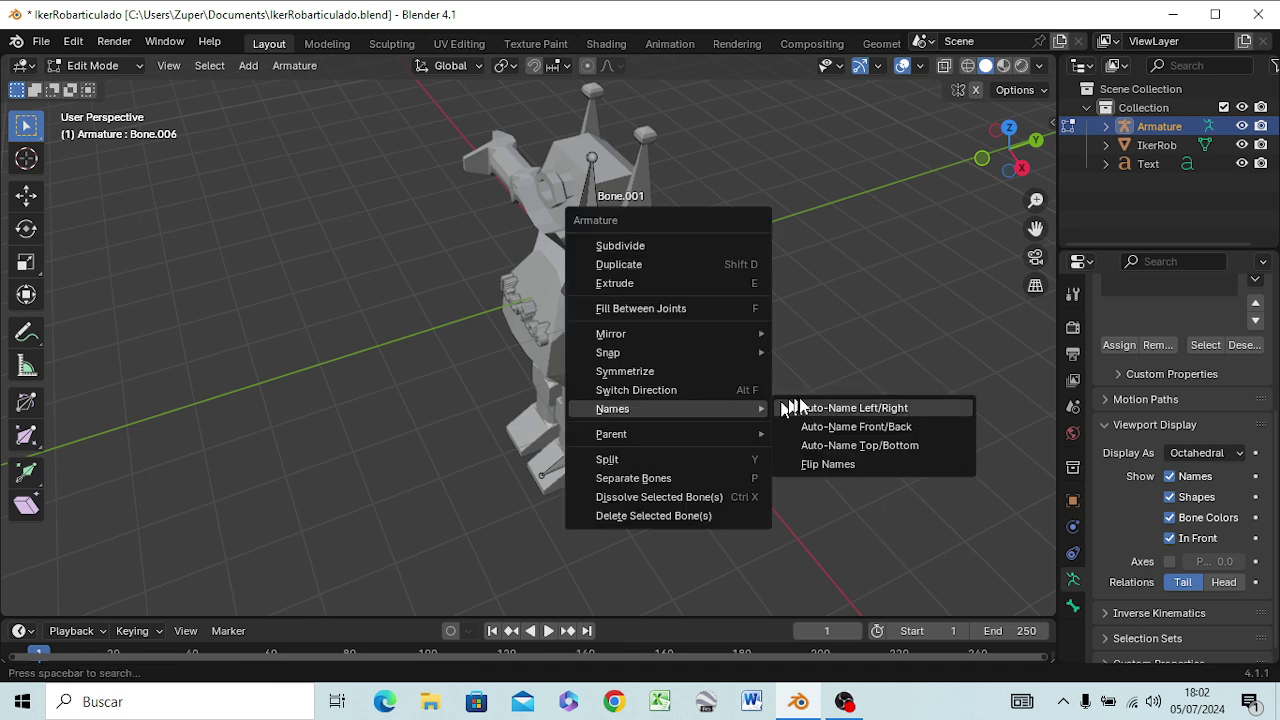
pyautogui.click(806, 407)
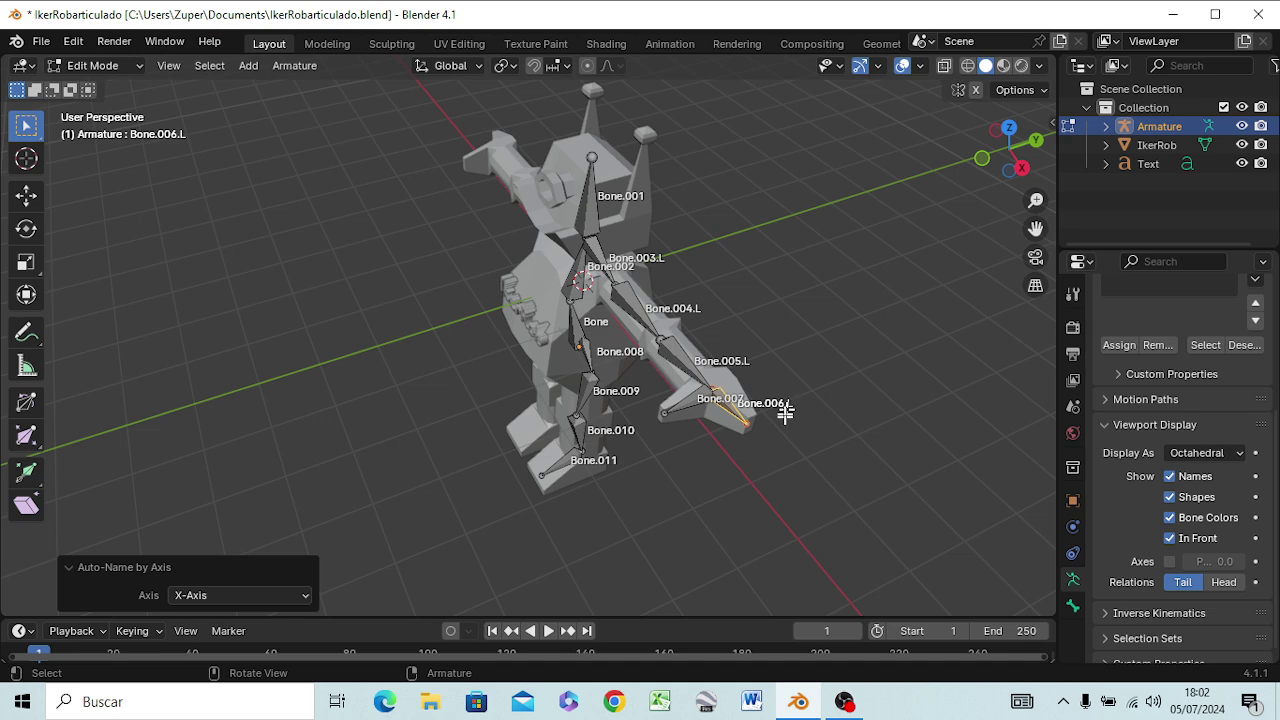
pyautogui.click(688, 400)
pyautogui.rightClick(688, 400)
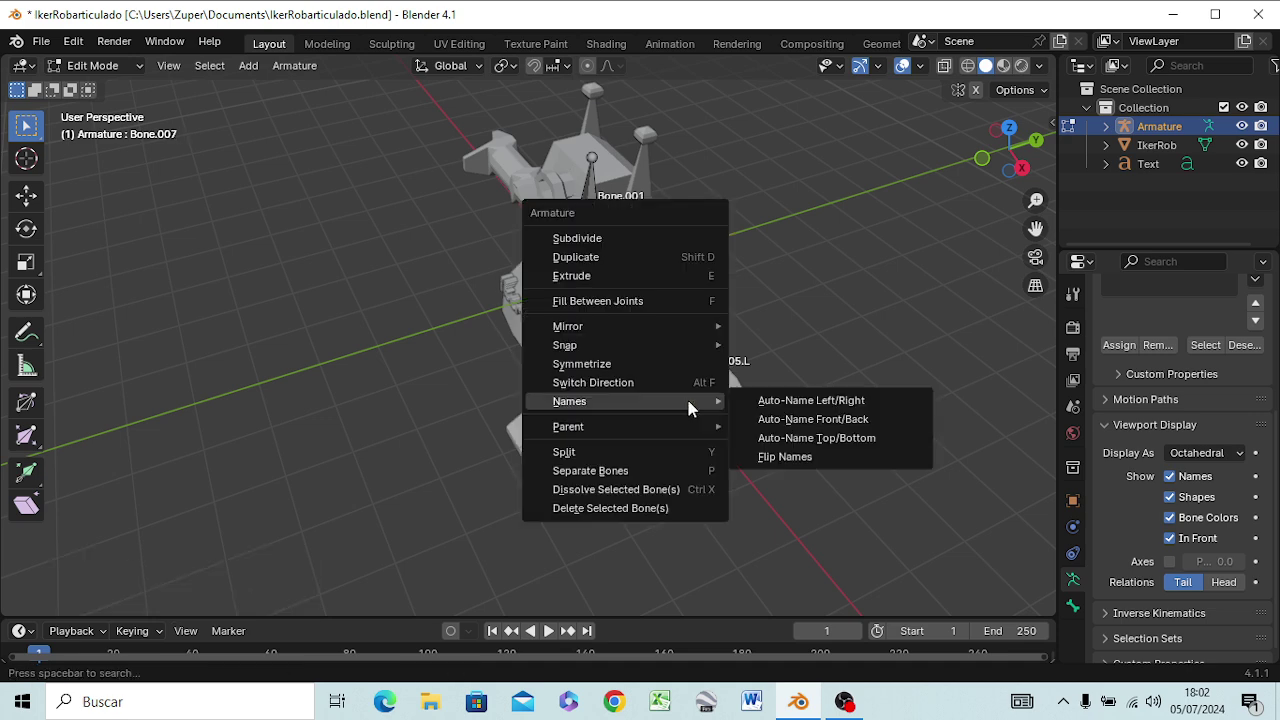
pyautogui.click(793, 401)
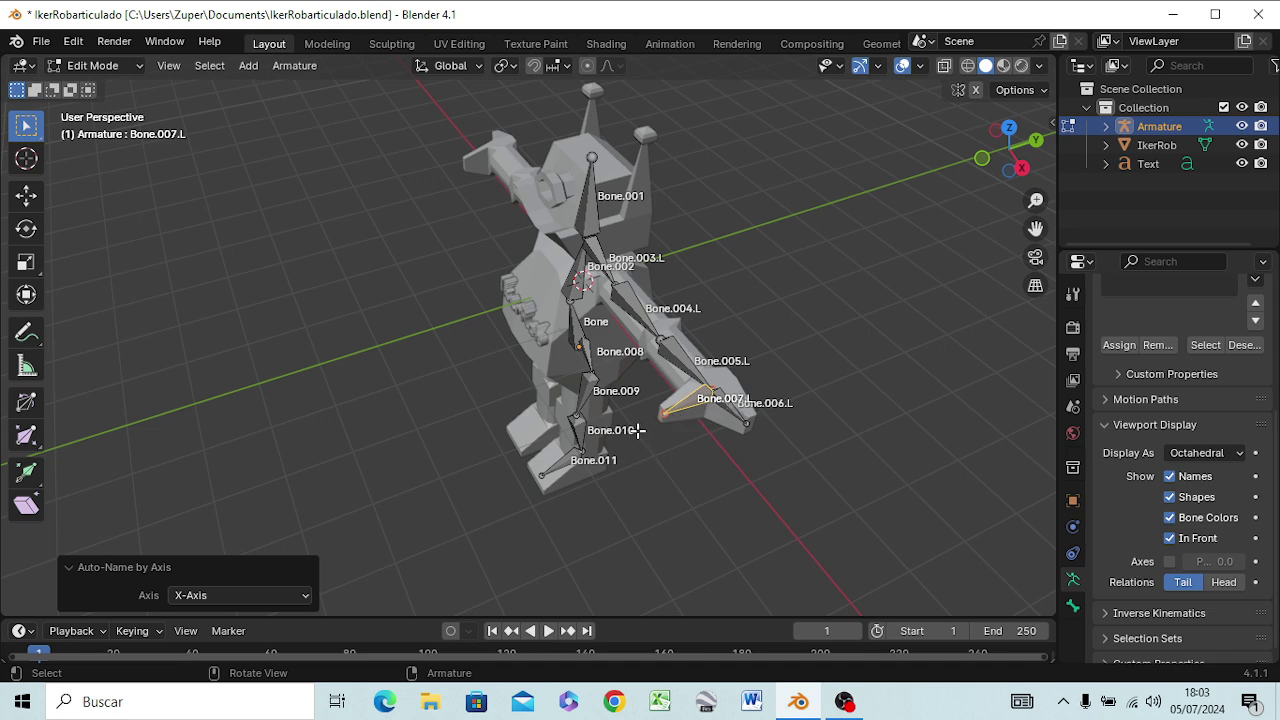
pyautogui.moveTo(641, 429)
pyautogui.mouseDown(button='middle')
pyautogui.moveTo(765, 340)
pyautogui.moveTo(682, 355)
pyautogui.mouseUp(button='middle')
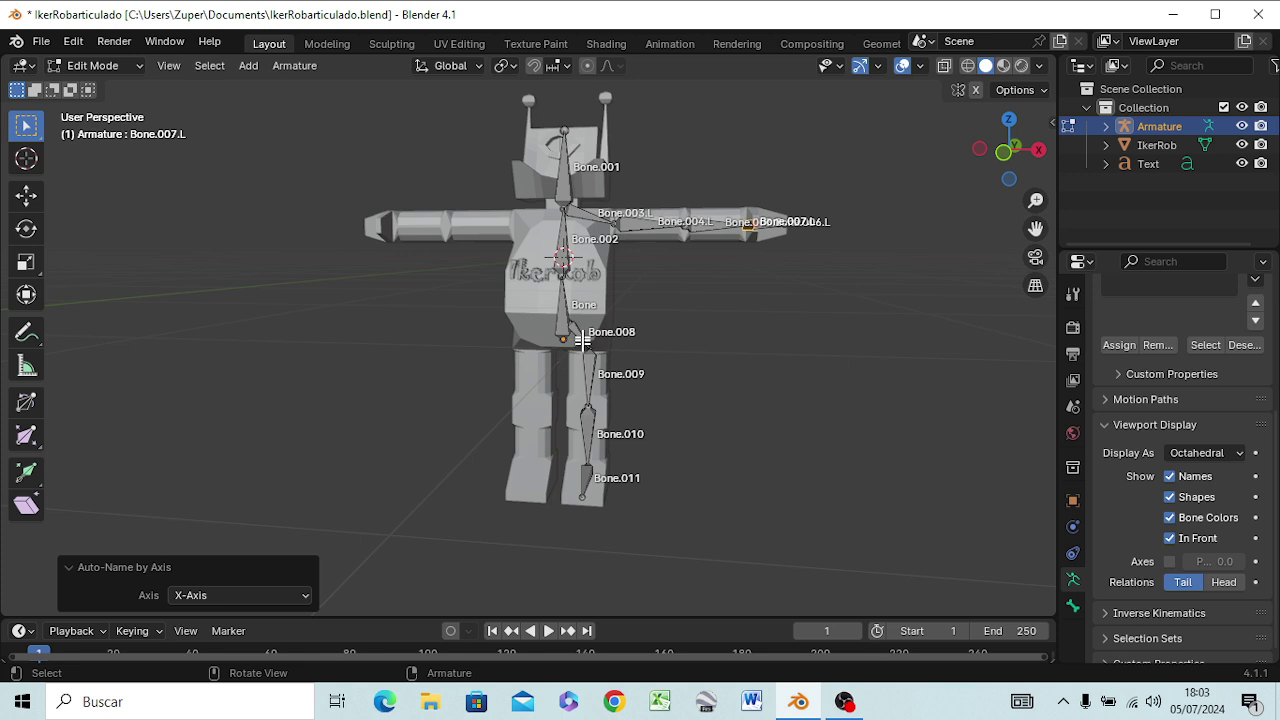
# Step: Auto-name the hip, thigh, shin and foot bones Bone.008 to Bone.011 as .L bones
pyautogui.click(579, 333)
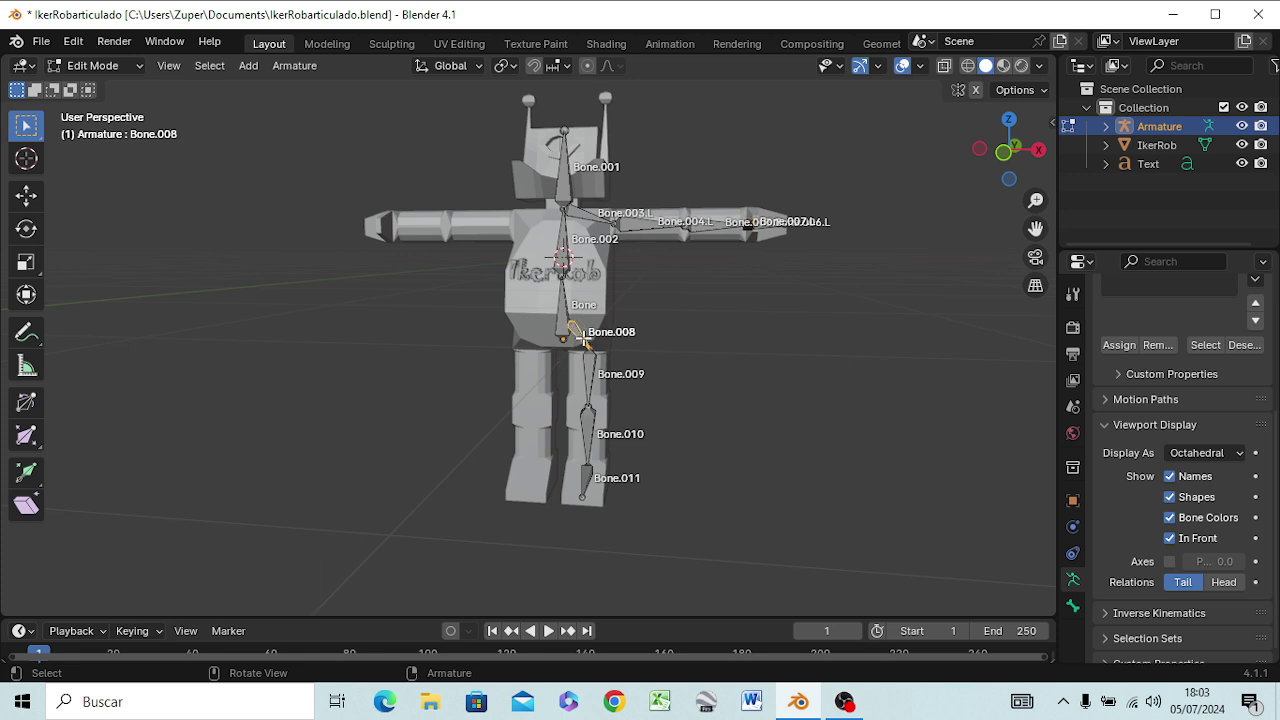
pyautogui.rightClick(583, 338)
pyautogui.click(655, 336)
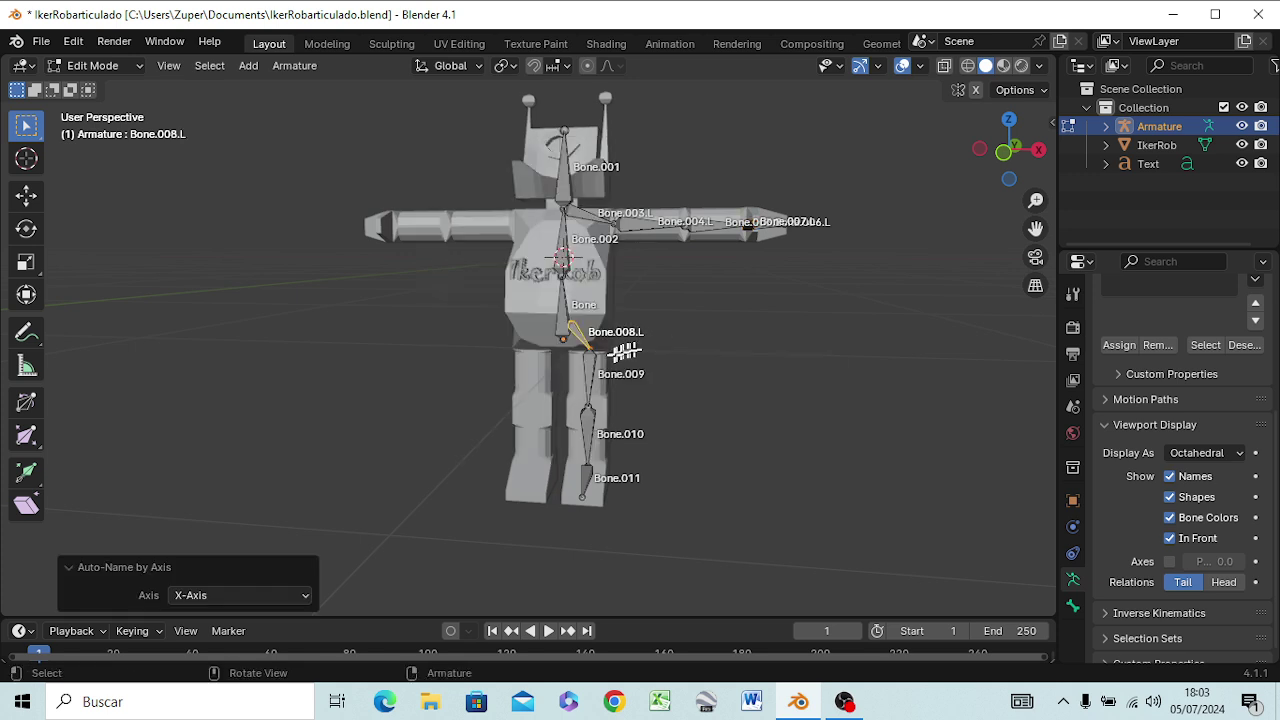
pyautogui.click(585, 374)
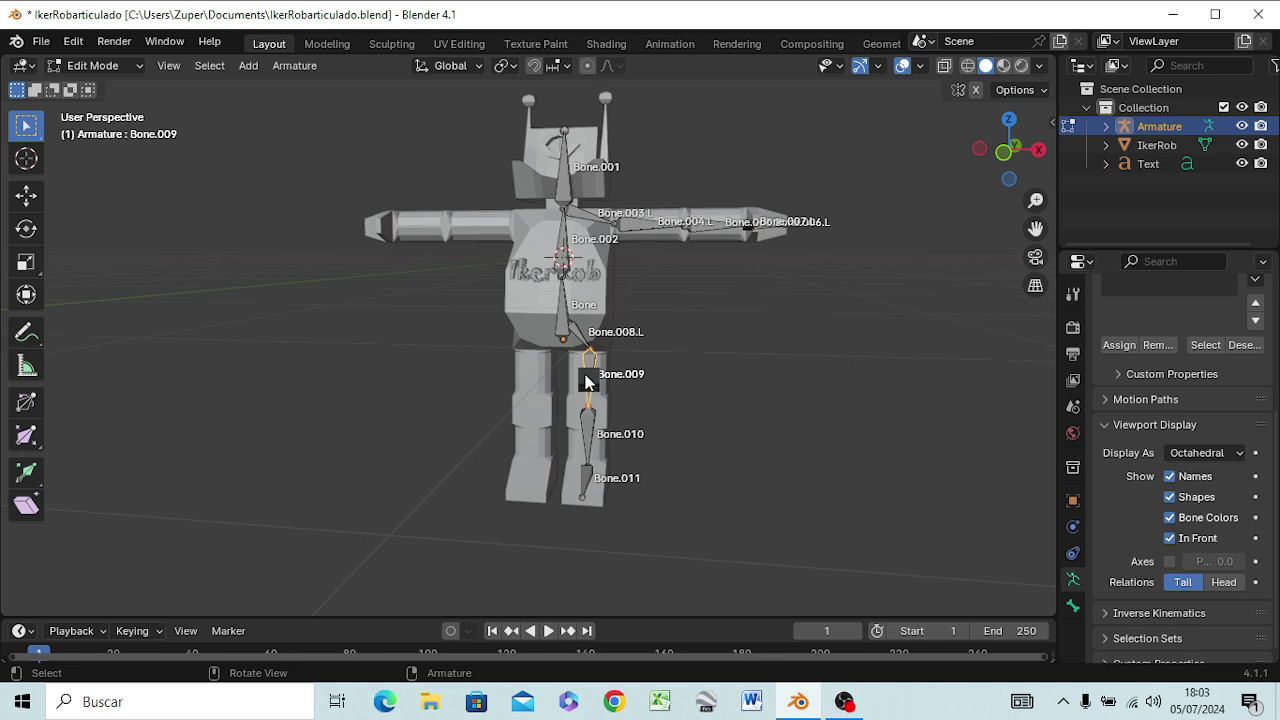
pyautogui.rightClick(587, 375)
pyautogui.click(668, 374)
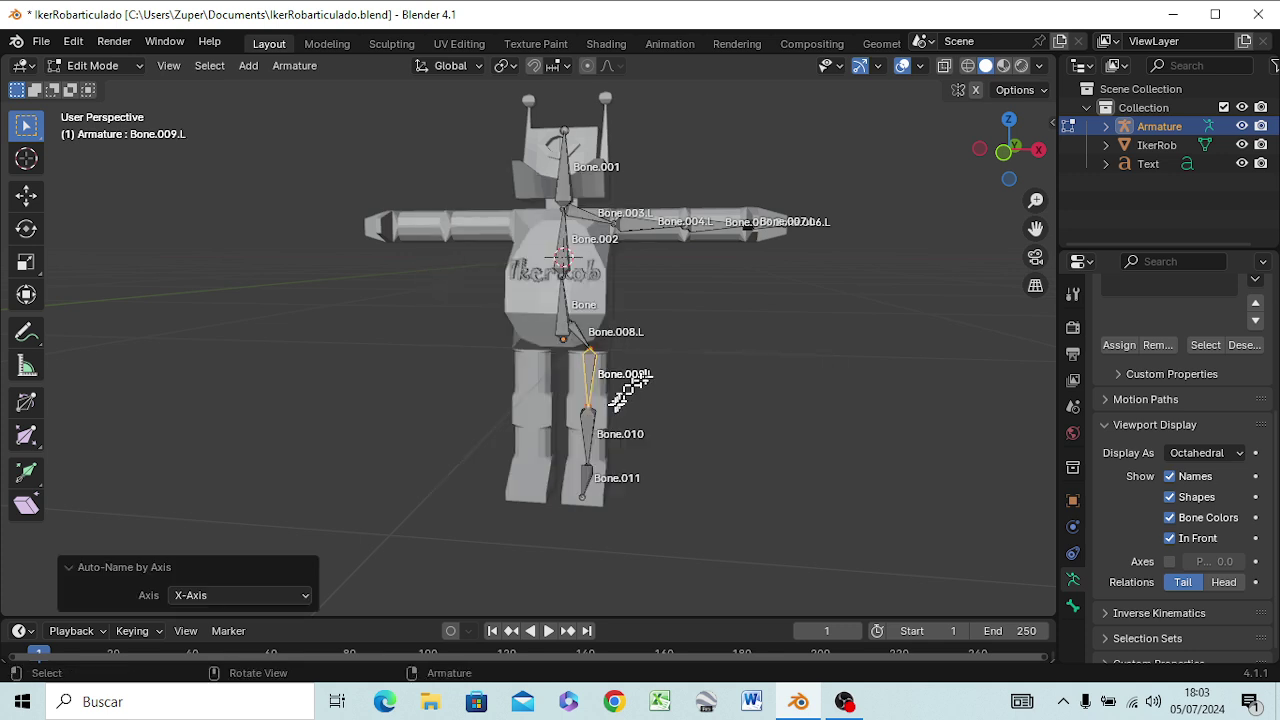
pyautogui.click(588, 428)
pyautogui.rightClick(588, 428)
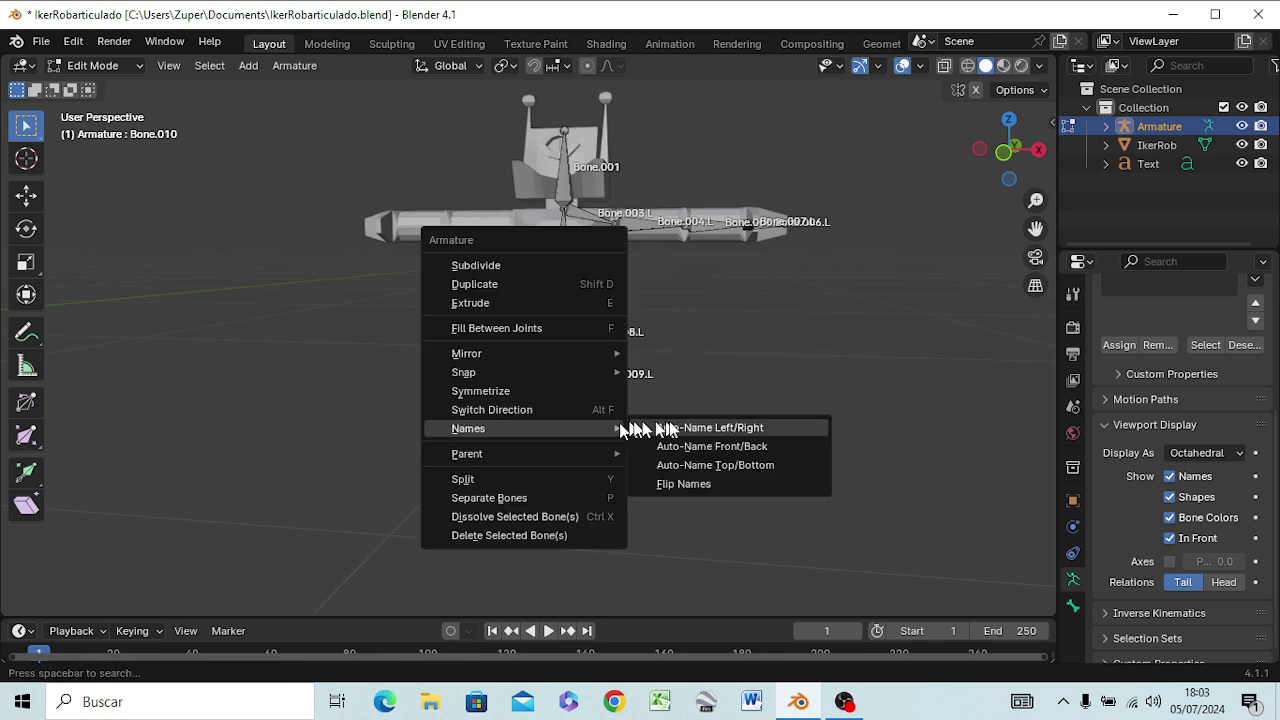
pyautogui.click(670, 422)
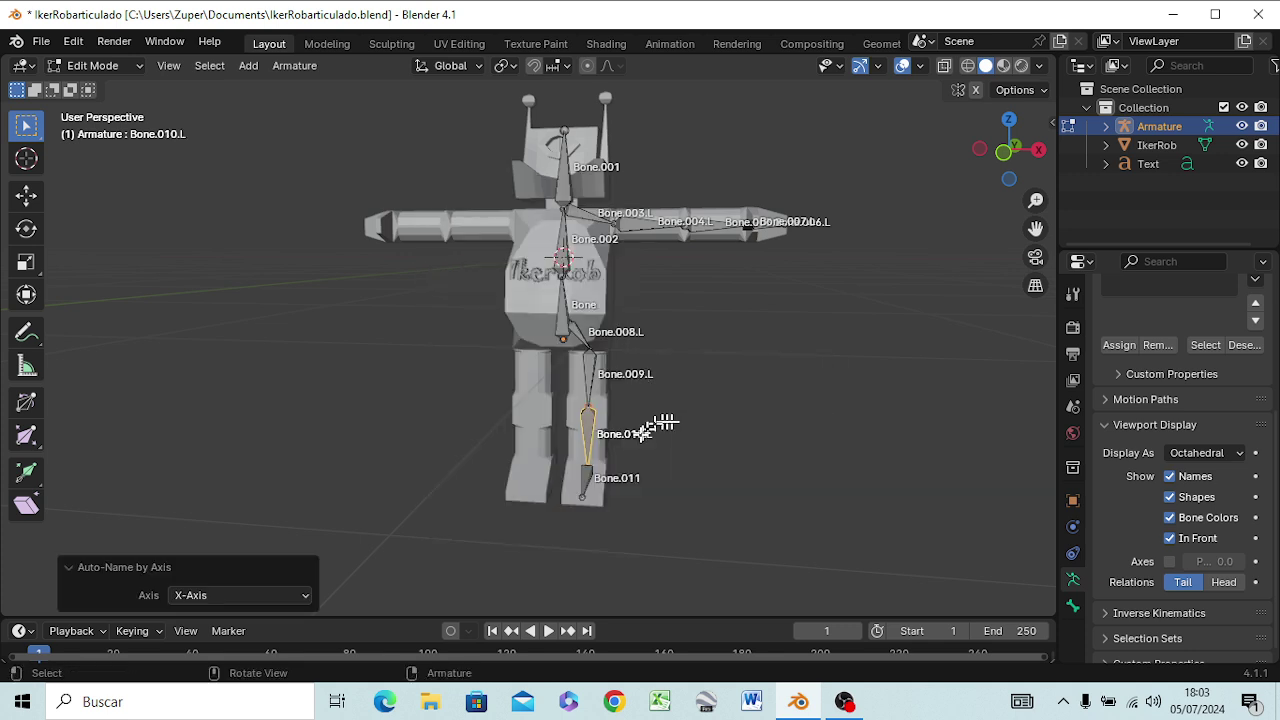
pyautogui.click(588, 480)
pyautogui.rightClick(590, 480)
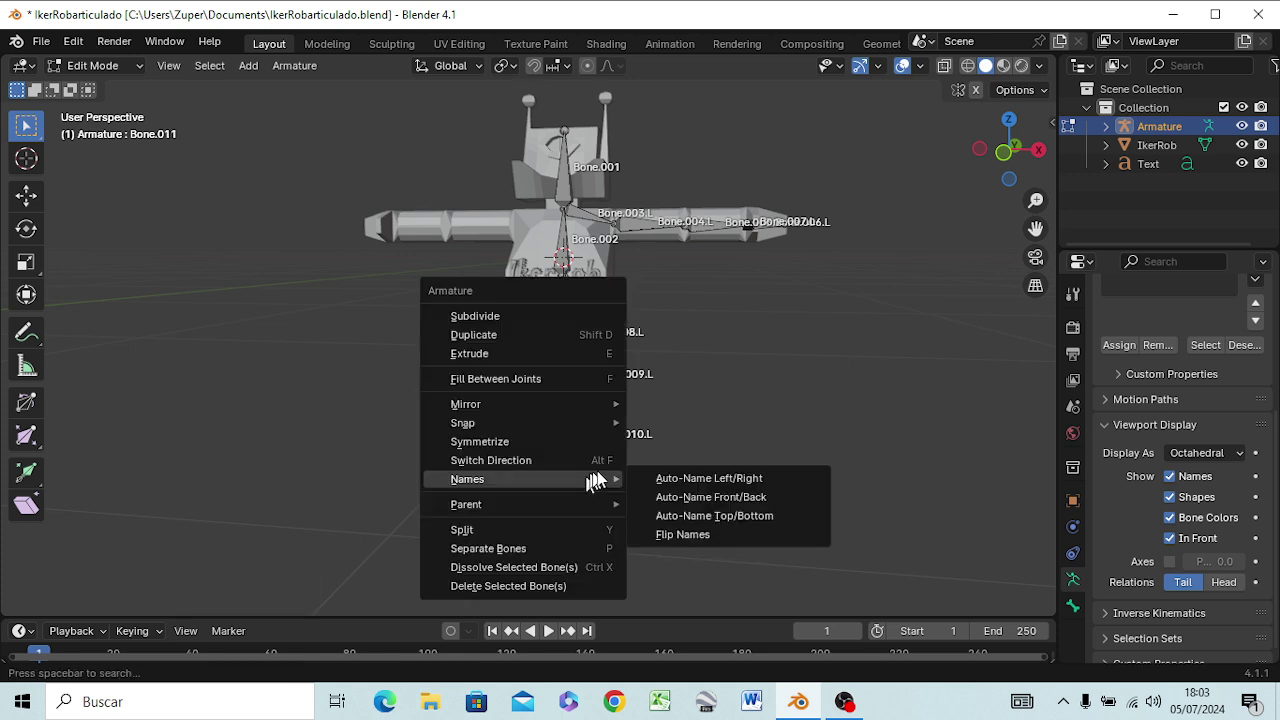
pyautogui.click(660, 478)
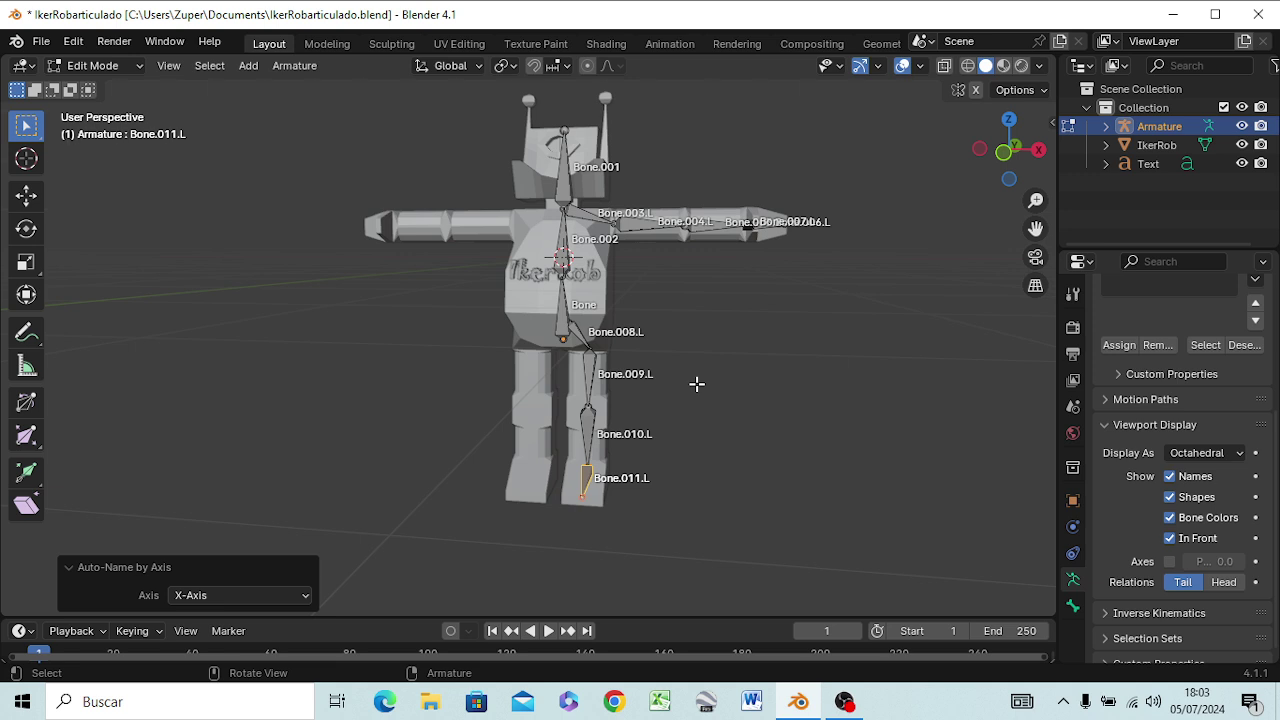
pyautogui.press('KP_1')
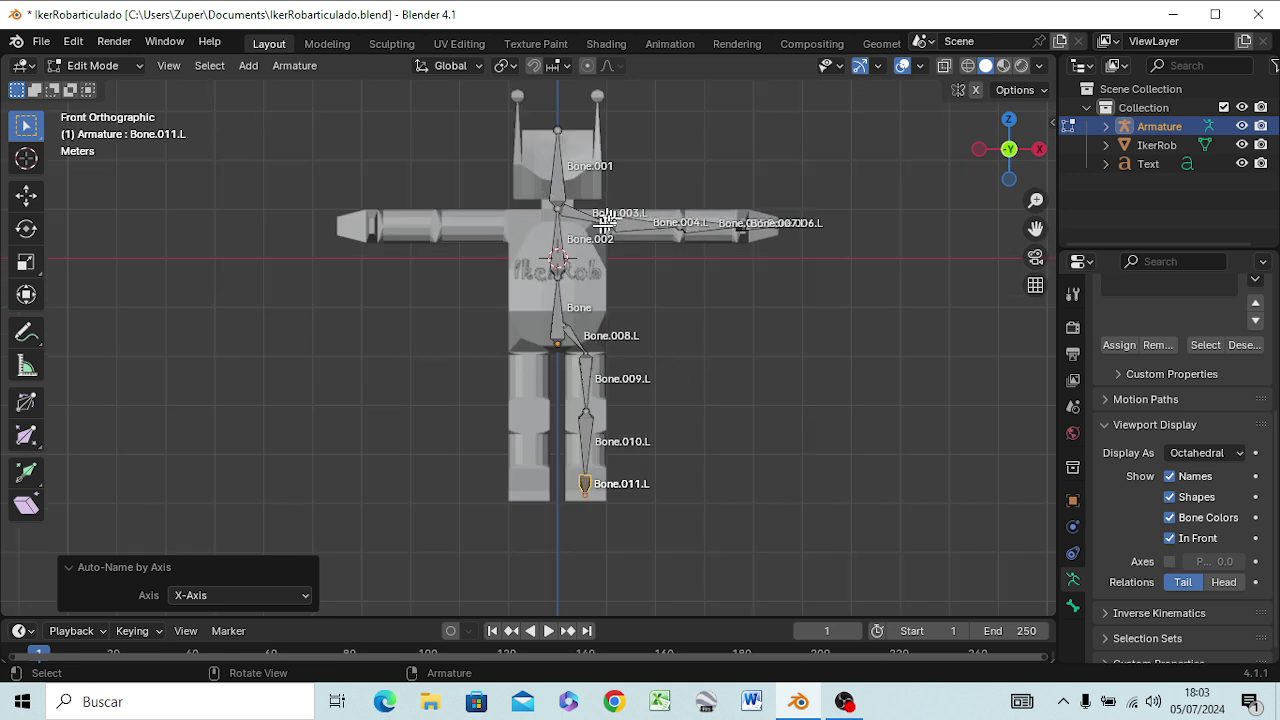
# Step: Select the arm chain bones Bone.003.L through Bone.007.L
pyautogui.click(577, 214)
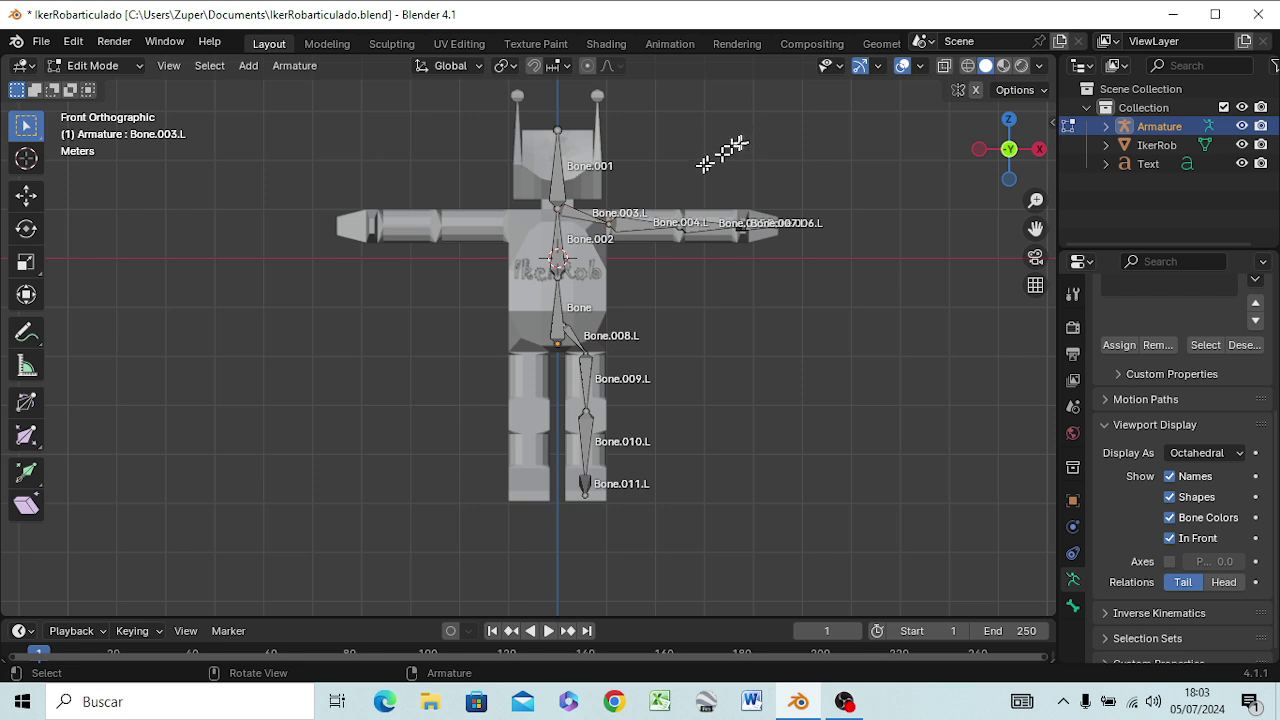
pyautogui.keyDown('shift'); pyautogui.click(627, 224); pyautogui.keyUp('shift')
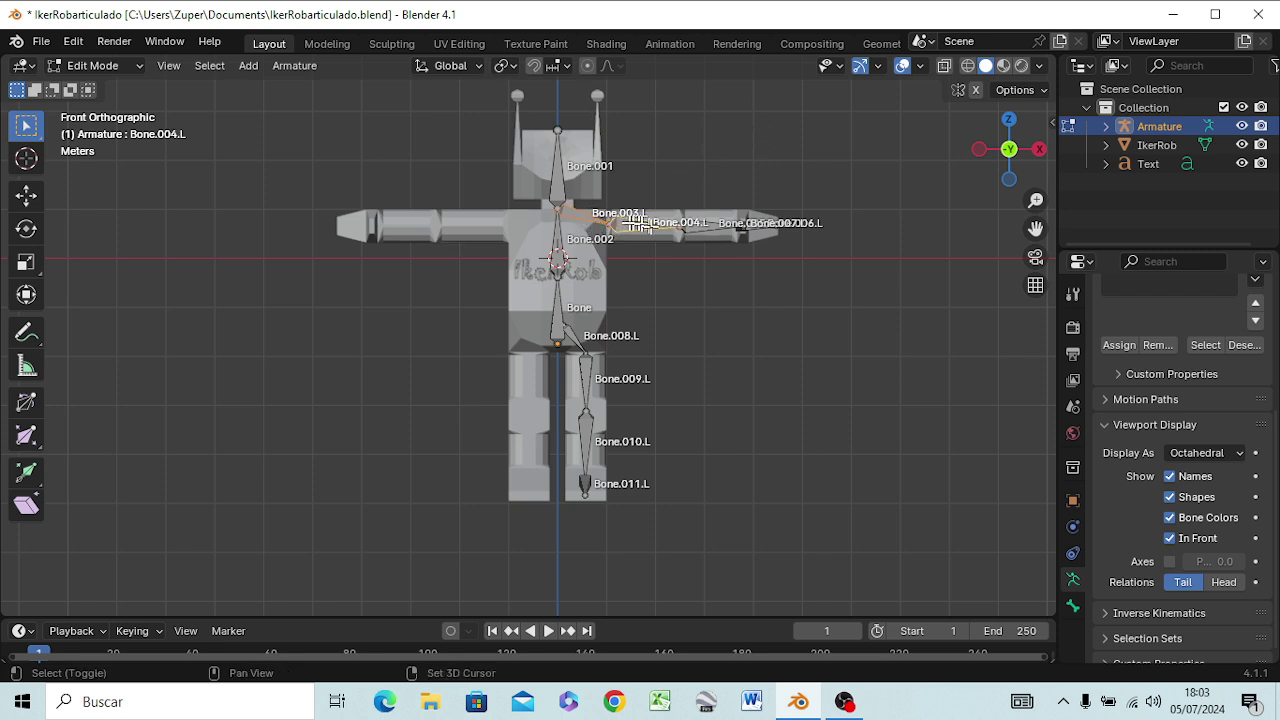
pyautogui.keyDown('shift'); pyautogui.click(704, 224); pyautogui.keyUp('shift')
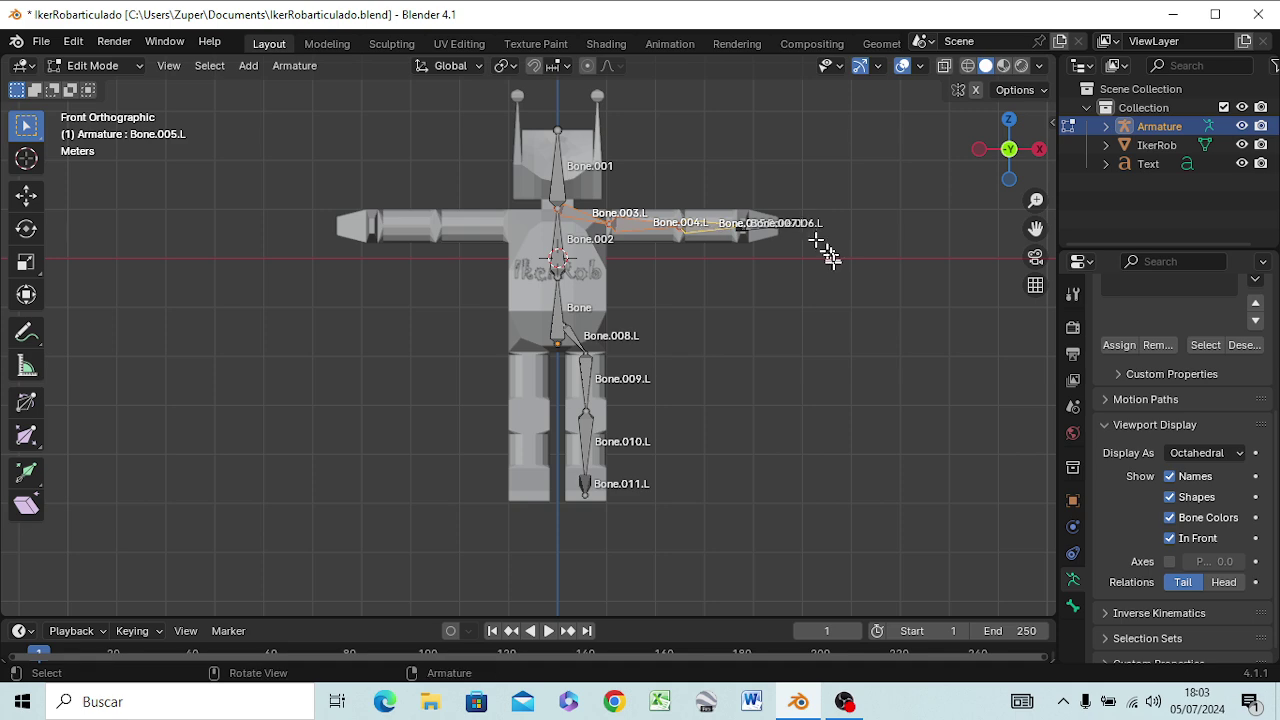
pyautogui.moveTo(826, 250); pyautogui.dragTo(764, 369, button='middle')
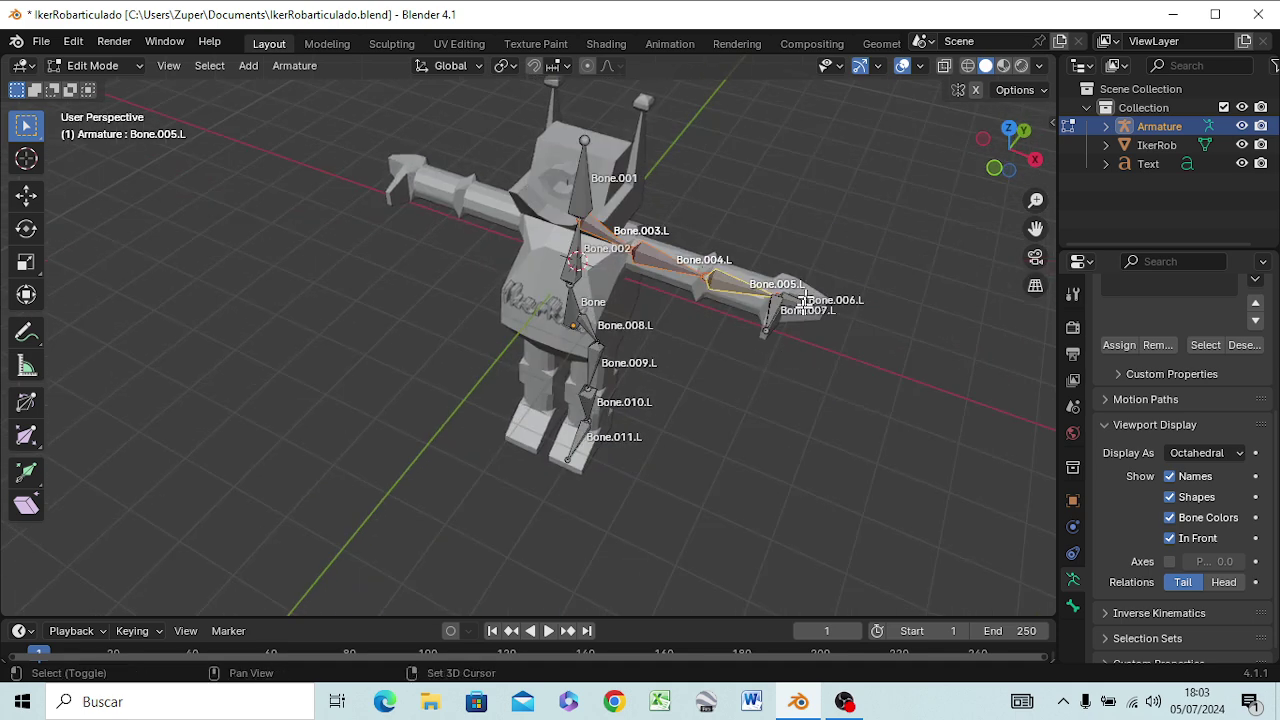
pyautogui.moveTo(837, 314)
pyautogui.mouseDown(button='middle')
pyautogui.moveTo(822, 397)
pyautogui.moveTo(809, 391)
pyautogui.mouseUp(button='middle')
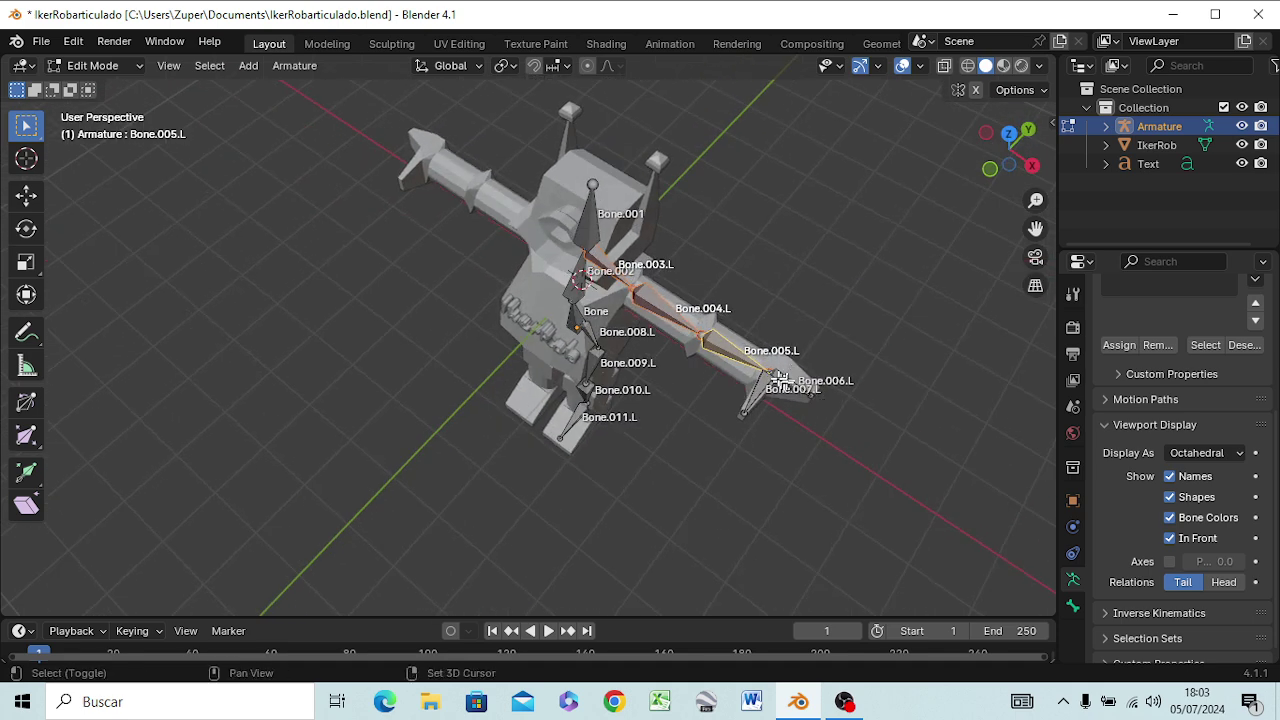
pyautogui.keyDown('shift'); pyautogui.click(779, 378); pyautogui.keyUp('shift')
pyautogui.keyDown('shift'); pyautogui.click(756, 386); pyautogui.keyUp('shift')
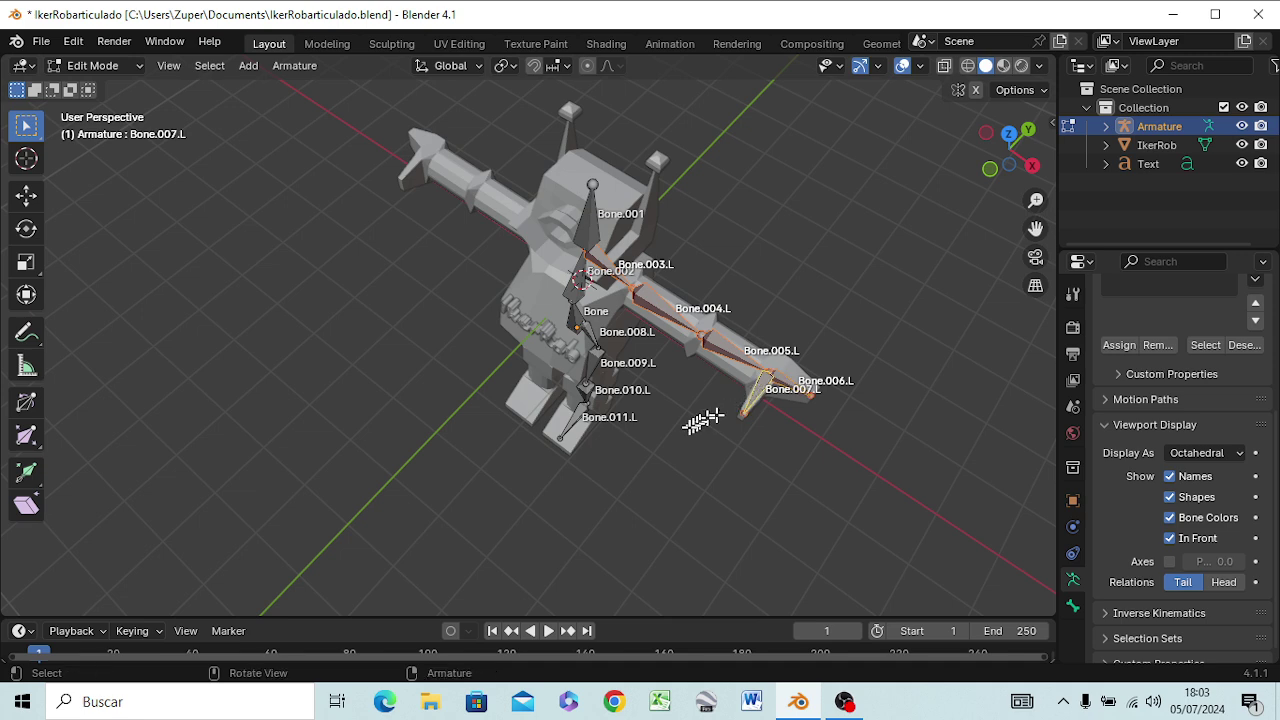
pyautogui.press('KP_1')
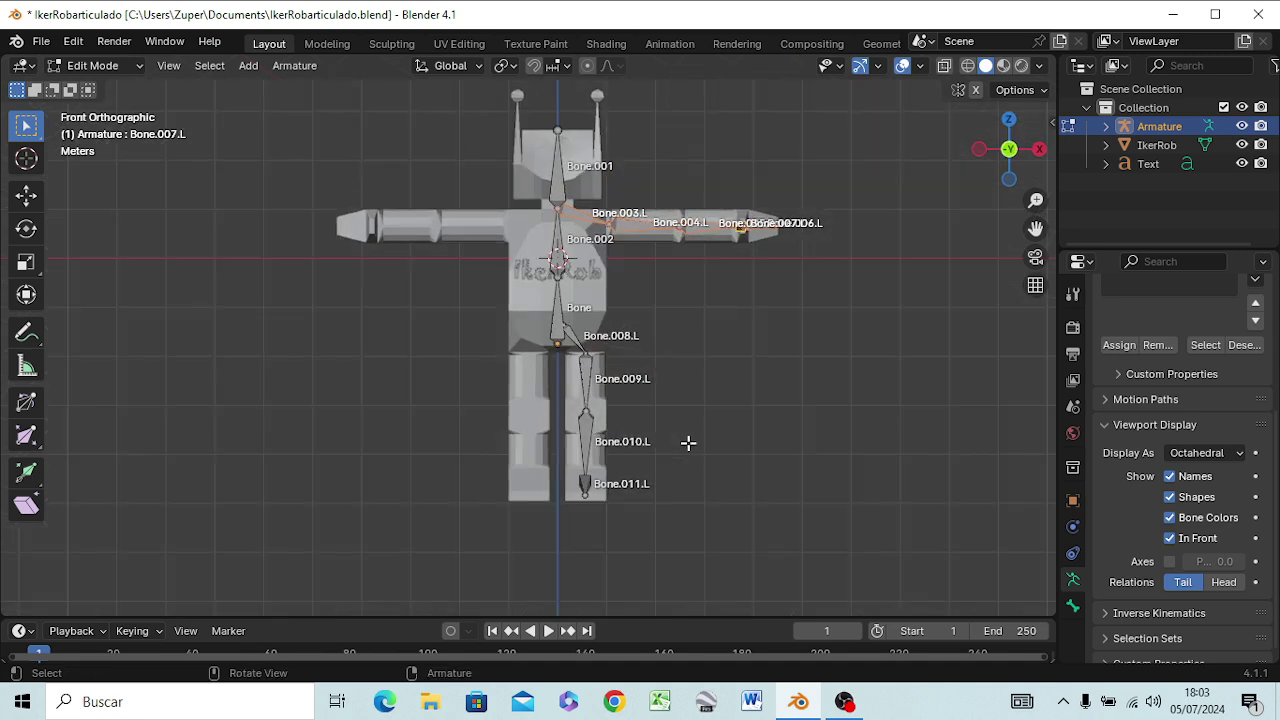
# Step: Add the leg bones Bone.008.L through Bone.011.L to the selection
pyautogui.keyDown('shift'); pyautogui.click(570, 340); pyautogui.keyUp('shift')
pyautogui.keyDown('shift'); pyautogui.click(586, 382); pyautogui.keyUp('shift')
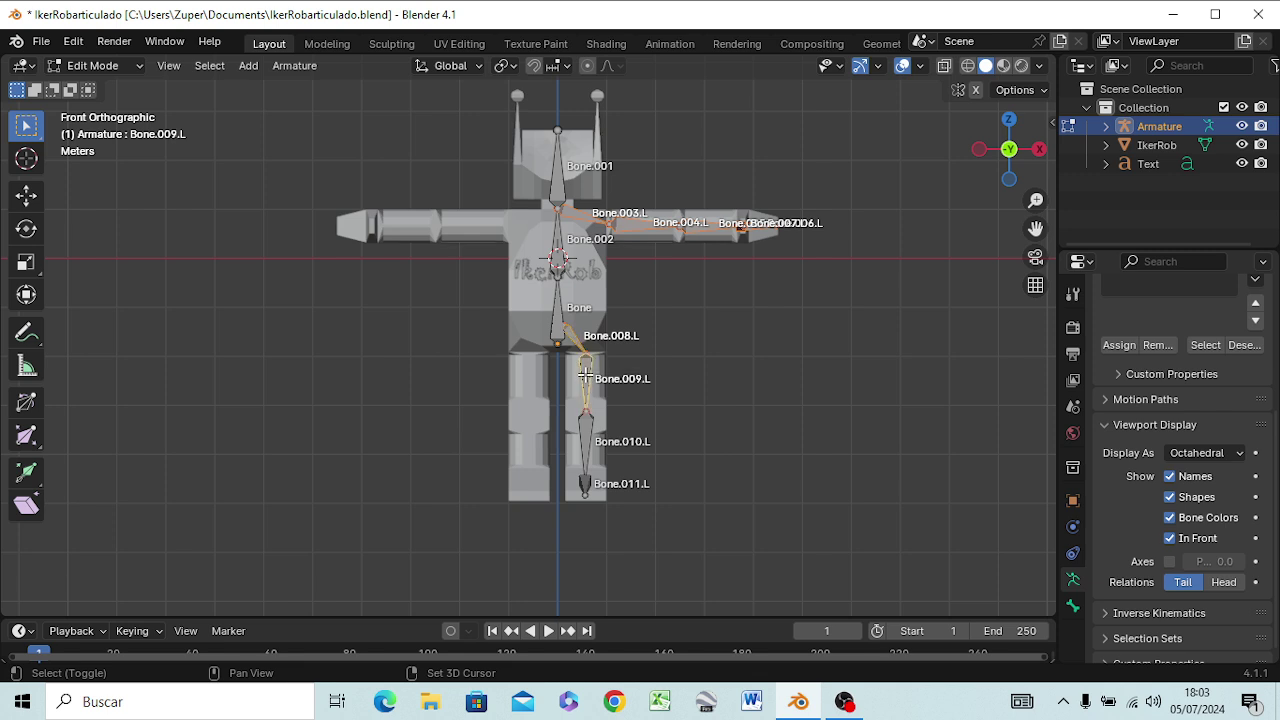
pyautogui.keyDown('shift'); pyautogui.click(586, 442); pyautogui.keyUp('shift')
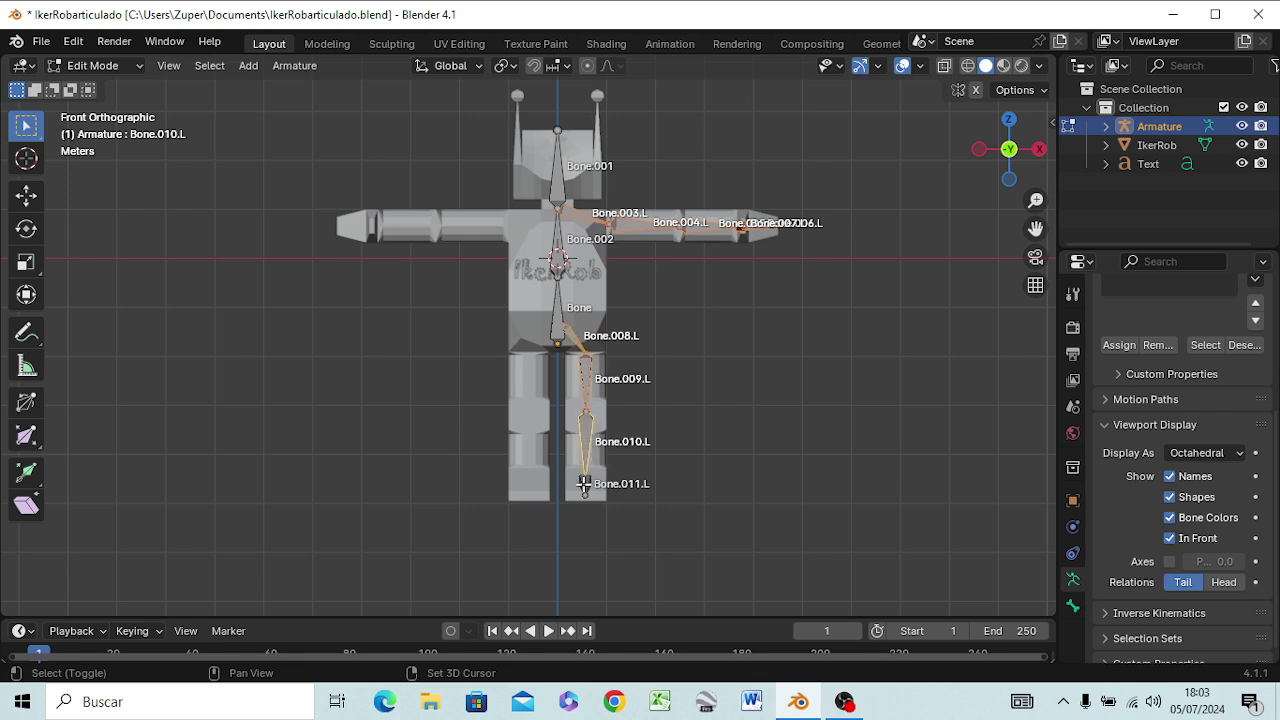
pyautogui.keyDown('shift'); pyautogui.click(584, 484); pyautogui.keyUp('shift')
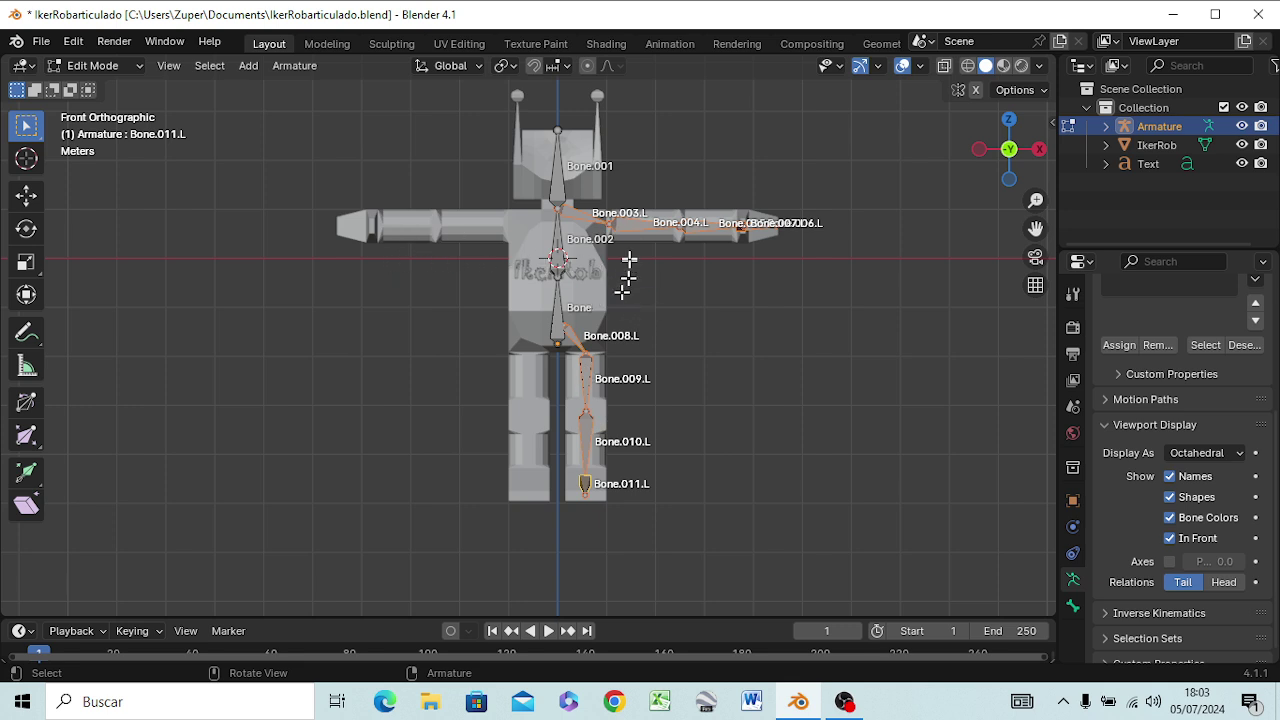
# Step: Symmetrize the selected .L bones to create Bone.003.R through Bone.011.R, then inspect them
pyautogui.rightClick(576, 212)
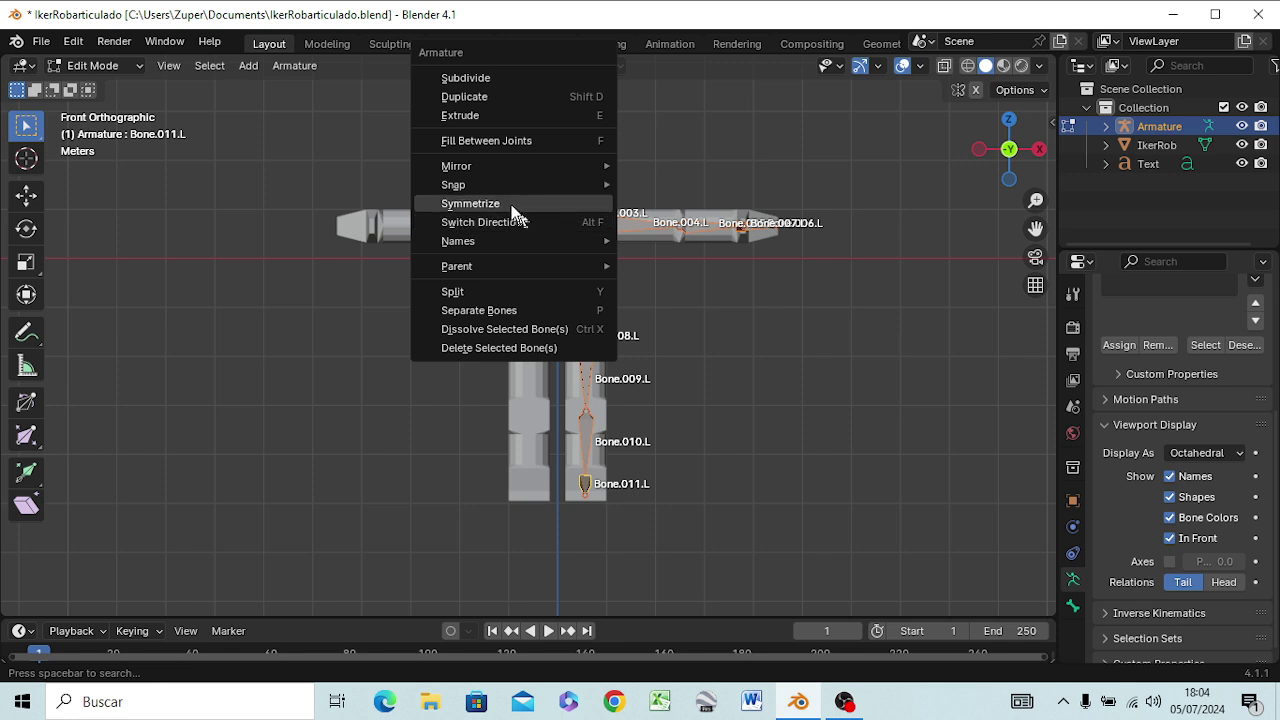
pyautogui.click(461, 205)
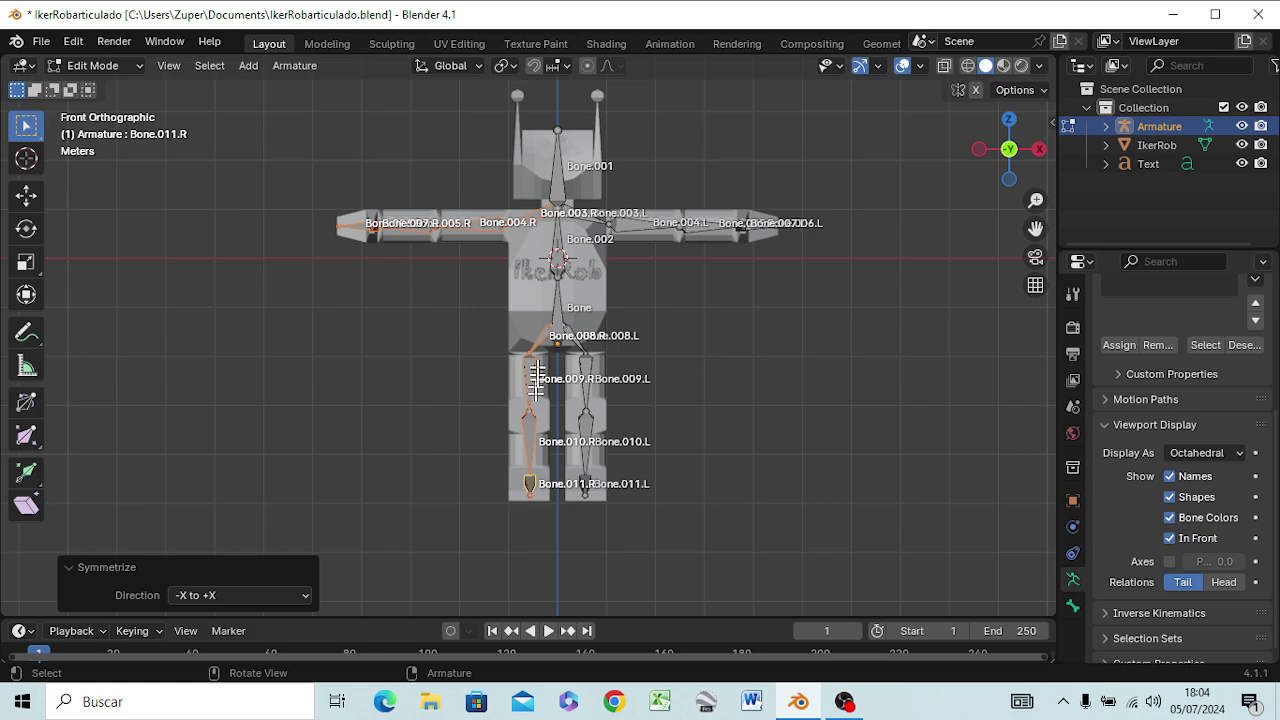
pyautogui.moveTo(414, 412)
pyautogui.mouseDown(button='middle')
pyautogui.moveTo(543, 355)
pyautogui.moveTo(500, 508)
pyautogui.mouseUp(button='middle')
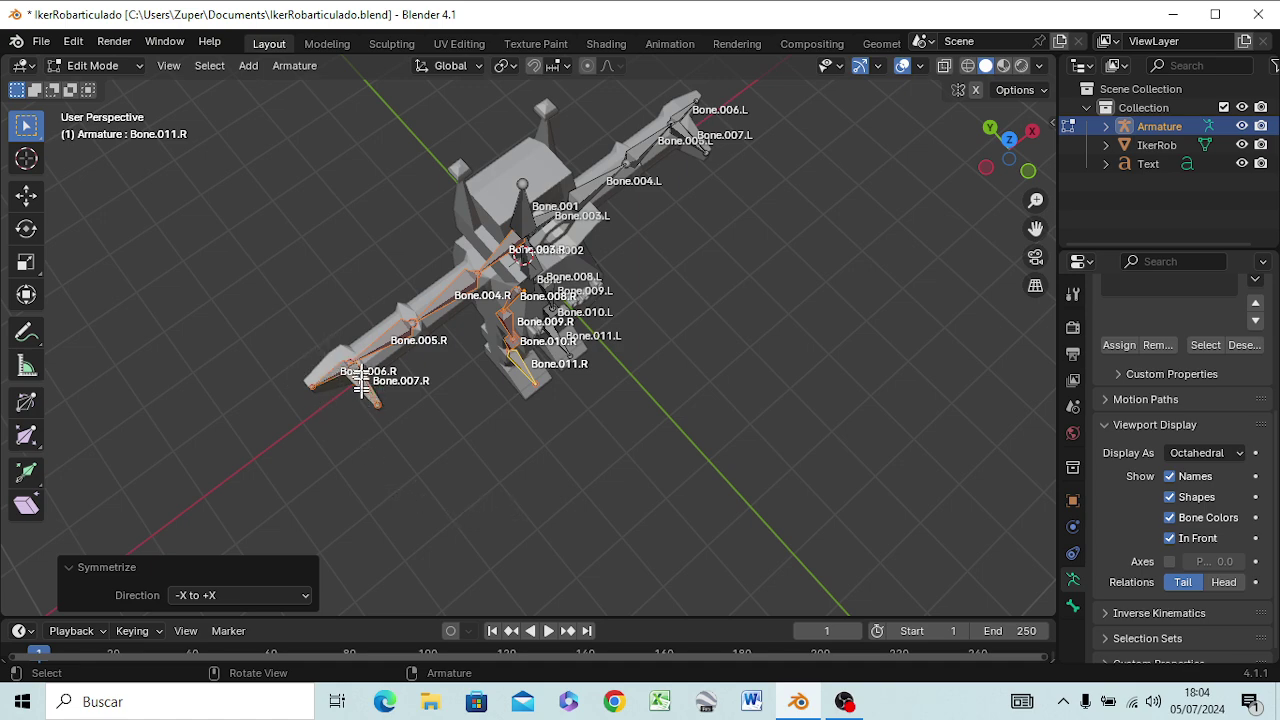
pyautogui.moveTo(349, 434)
pyautogui.mouseDown(button='middle')
pyautogui.moveTo(506, 427)
pyautogui.moveTo(466, 420)
pyautogui.moveTo(303, 314)
pyautogui.moveTo(205, 322)
pyautogui.moveTo(251, 337)
pyautogui.moveTo(274, 300)
pyautogui.moveTo(743, 409)
pyautogui.moveTo(693, 402)
pyautogui.moveTo(714, 394)
pyautogui.moveTo(657, 371)
pyautogui.moveTo(543, 400)
pyautogui.moveTo(502, 385)
pyautogui.moveTo(489, 371)
pyautogui.moveTo(509, 343)
pyautogui.moveTo(490, 295)
pyautogui.moveTo(512, 280)
pyautogui.mouseUp(button='middle')
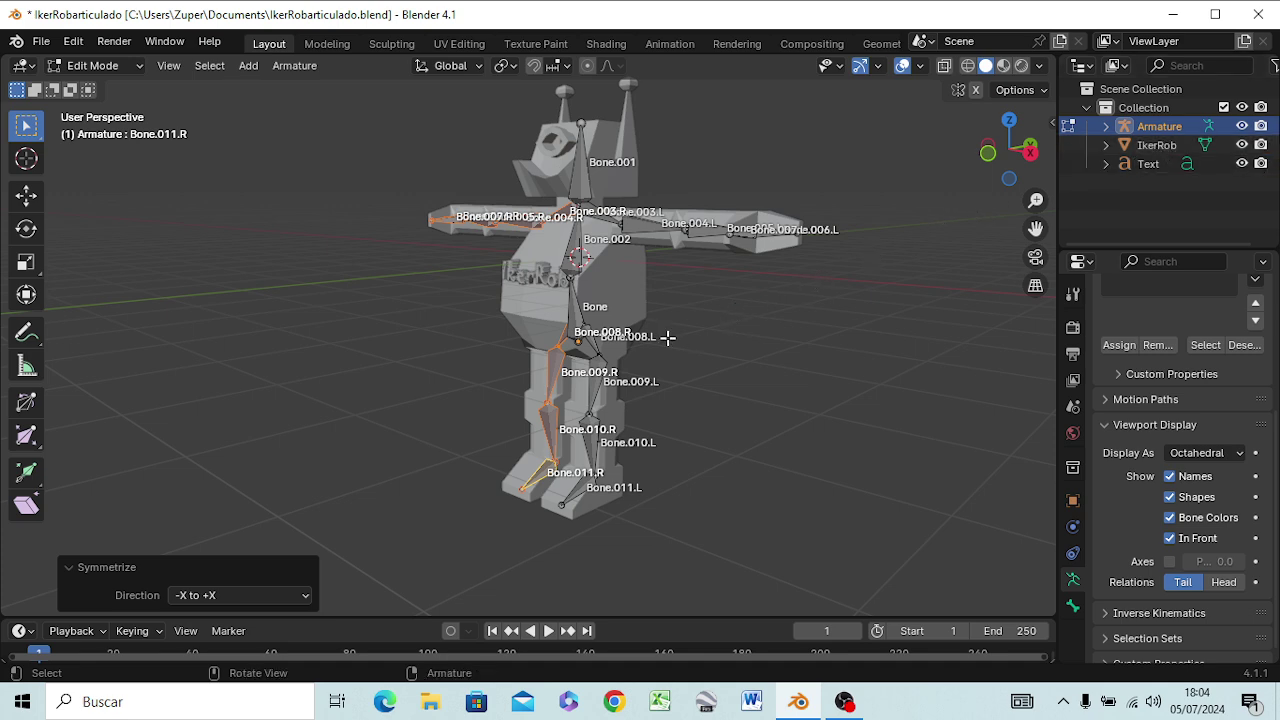
pyautogui.moveTo(669, 334)
pyautogui.mouseDown(button='middle')
pyautogui.moveTo(580, 364)
pyautogui.moveTo(565, 345)
pyautogui.mouseUp(button='middle')
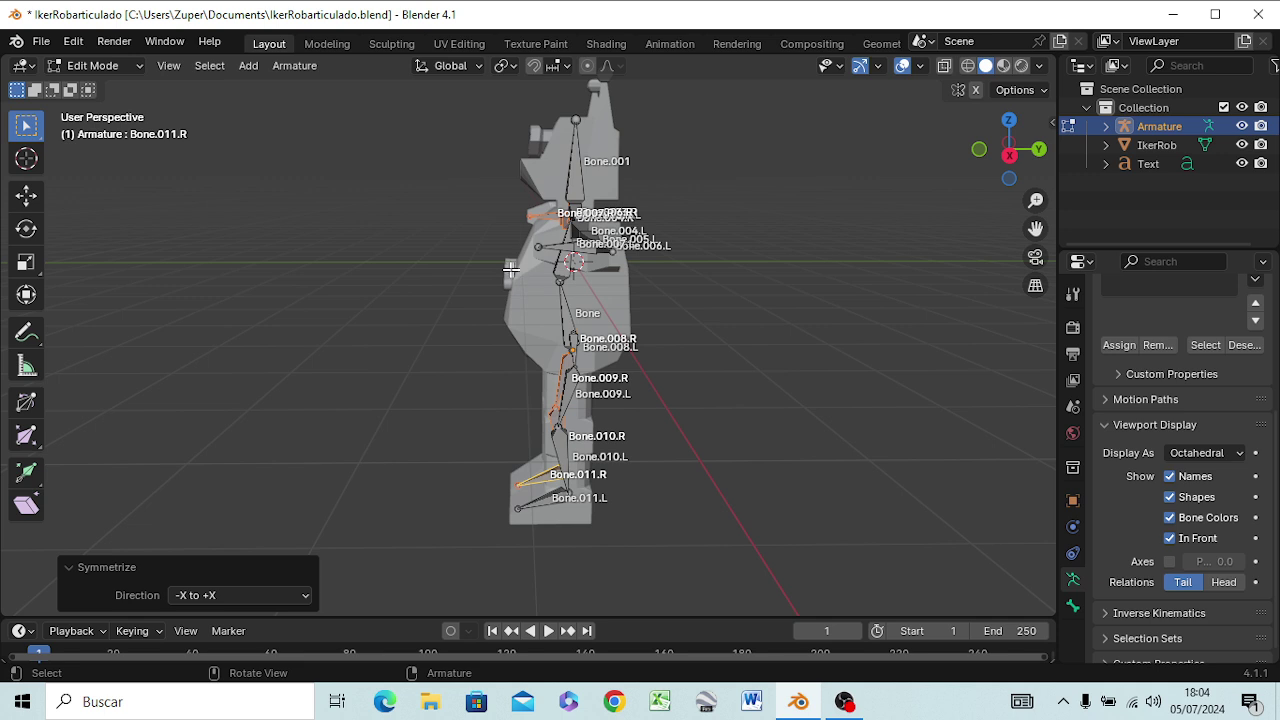
# Step: Duplicate Bone.002 in side view and move the copy -0.95673 m Y, -0.40183 m Z
pyautogui.click(563, 265)
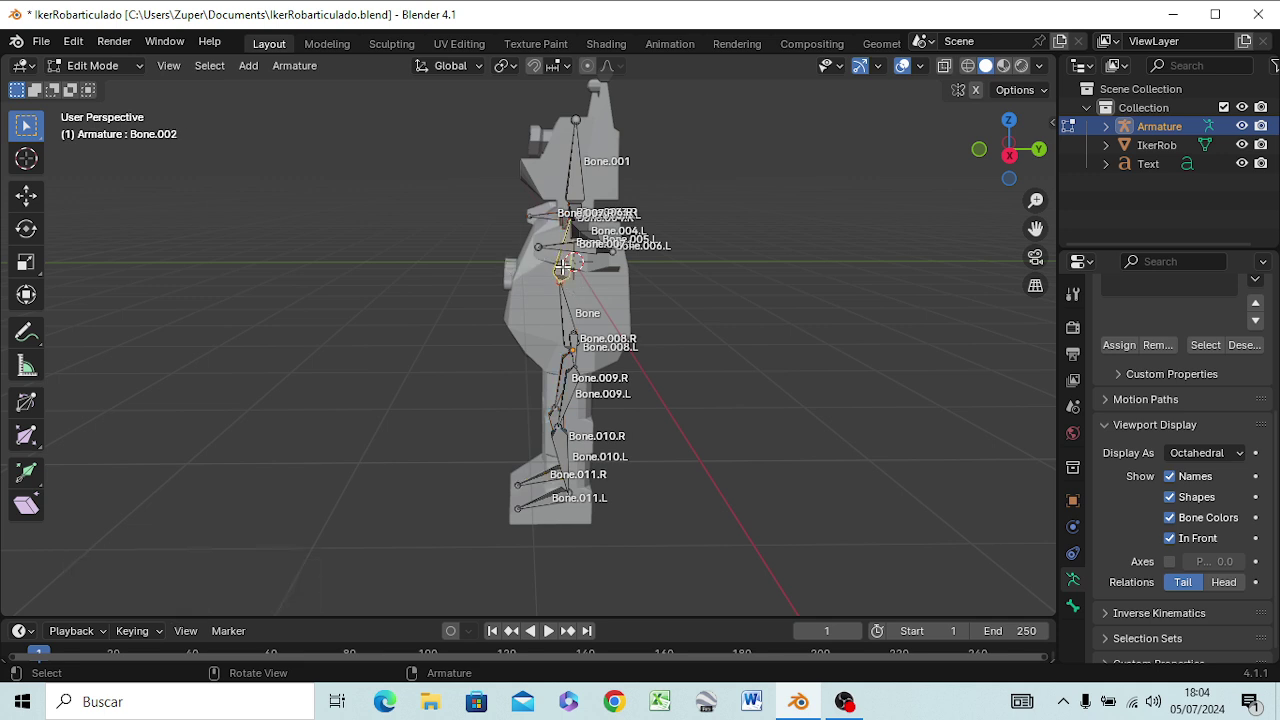
pyautogui.press('KP_1')
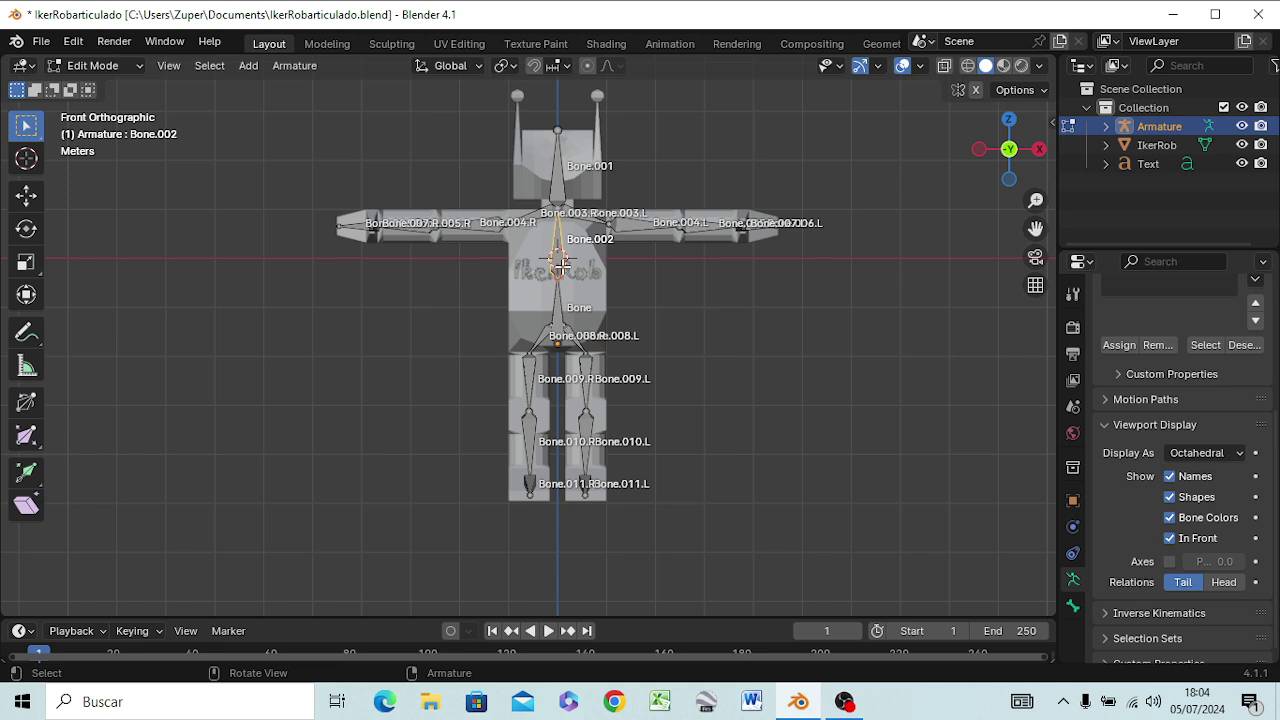
pyautogui.press('KP_3')
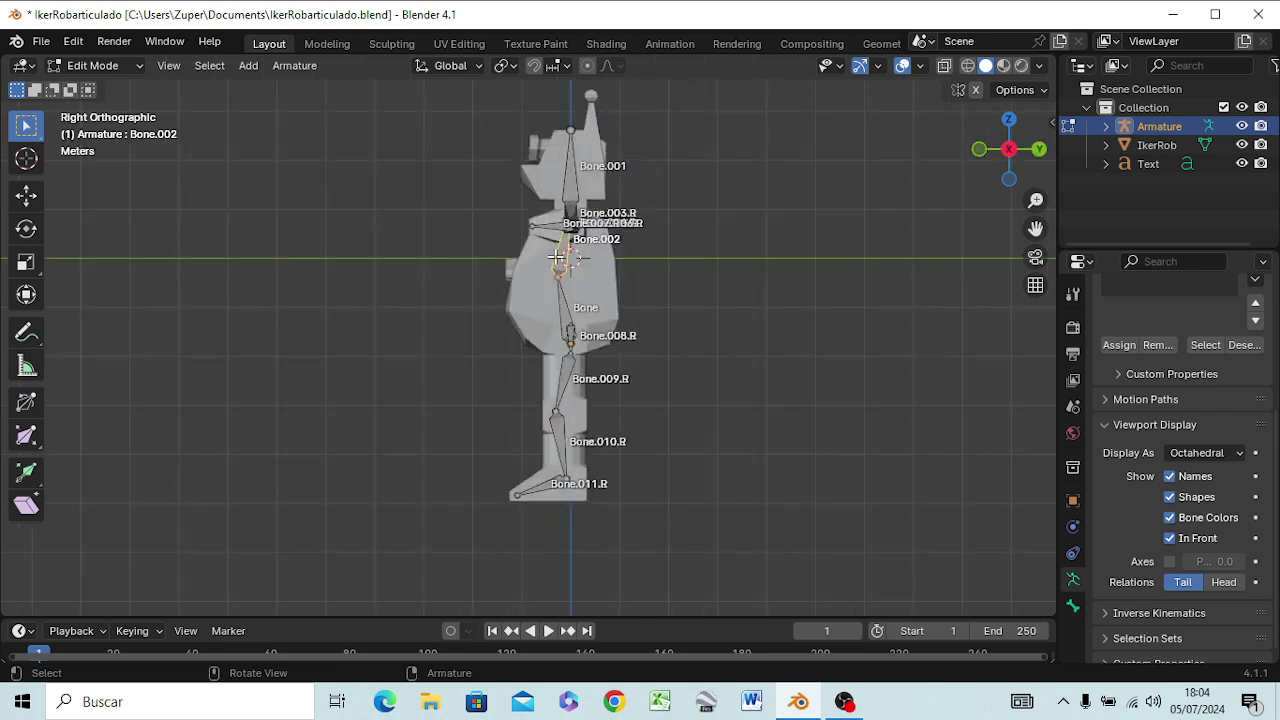
pyautogui.rightClick(560, 258)
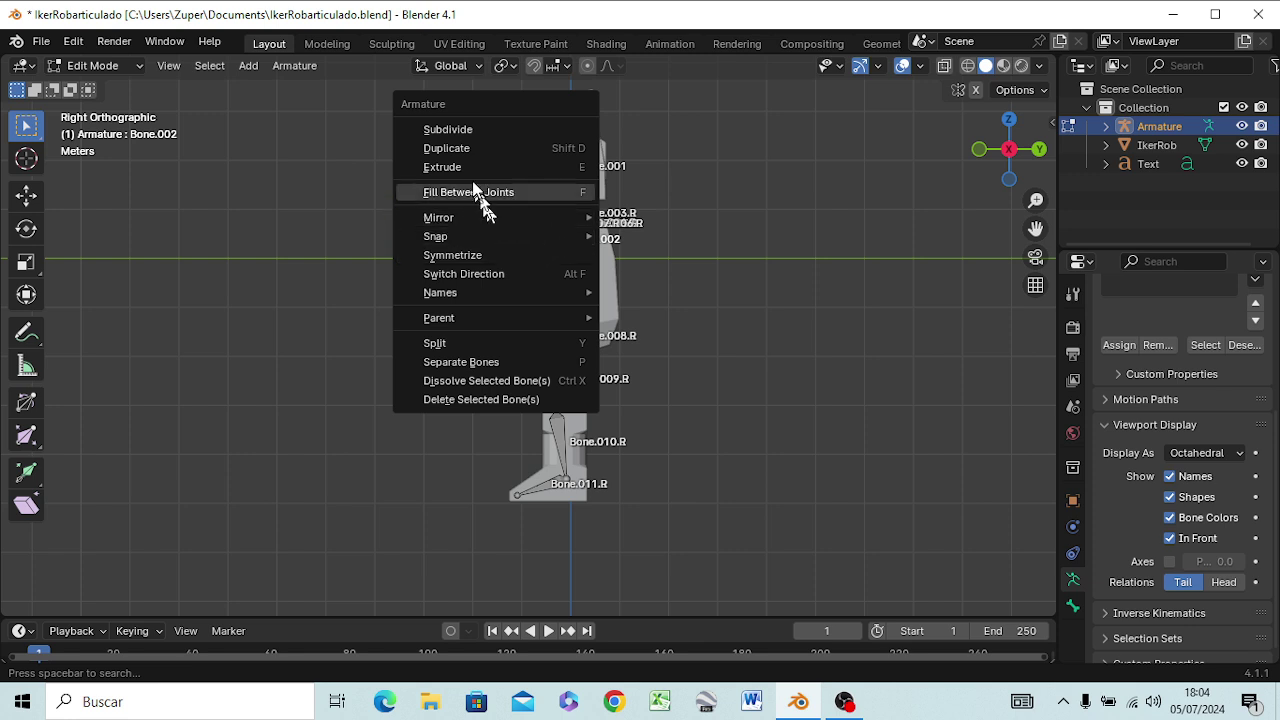
pyautogui.click(465, 150)
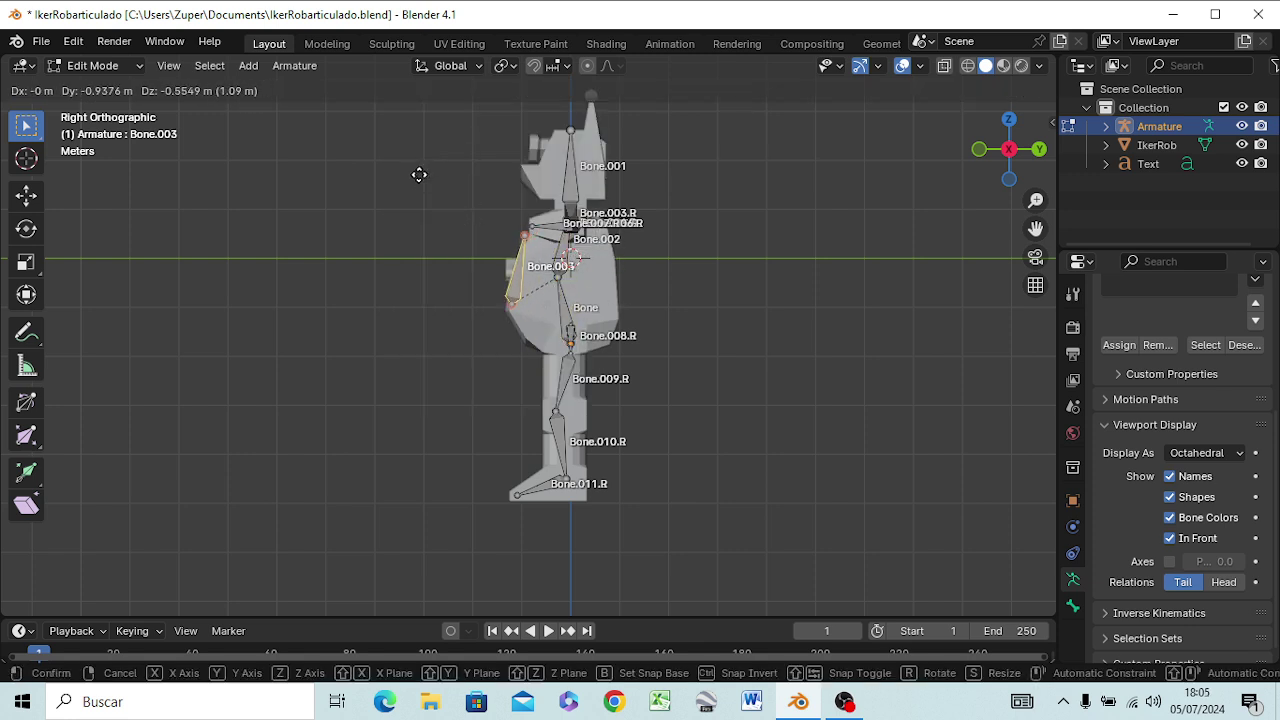
pyautogui.click(418, 167)
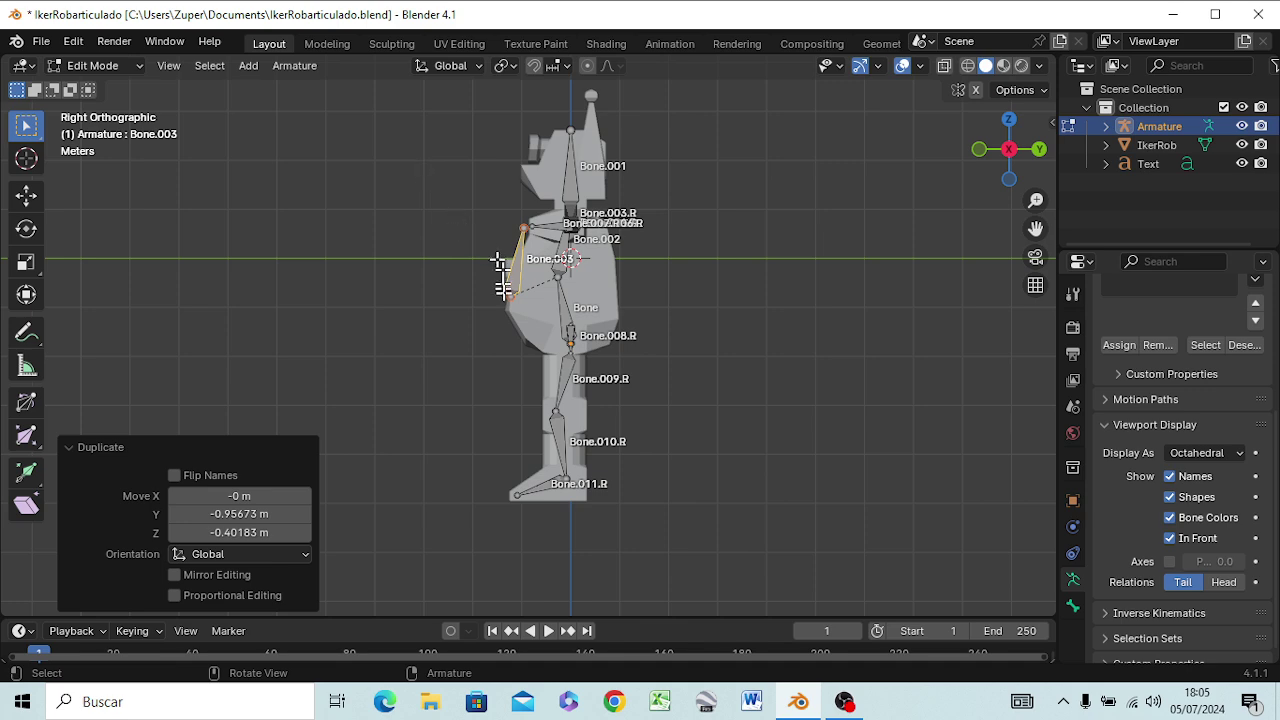
pyautogui.moveTo(500, 275)
pyautogui.mouseDown(button='middle')
pyautogui.moveTo(708, 326)
pyautogui.moveTo(690, 340)
pyautogui.mouseUp(button='middle')
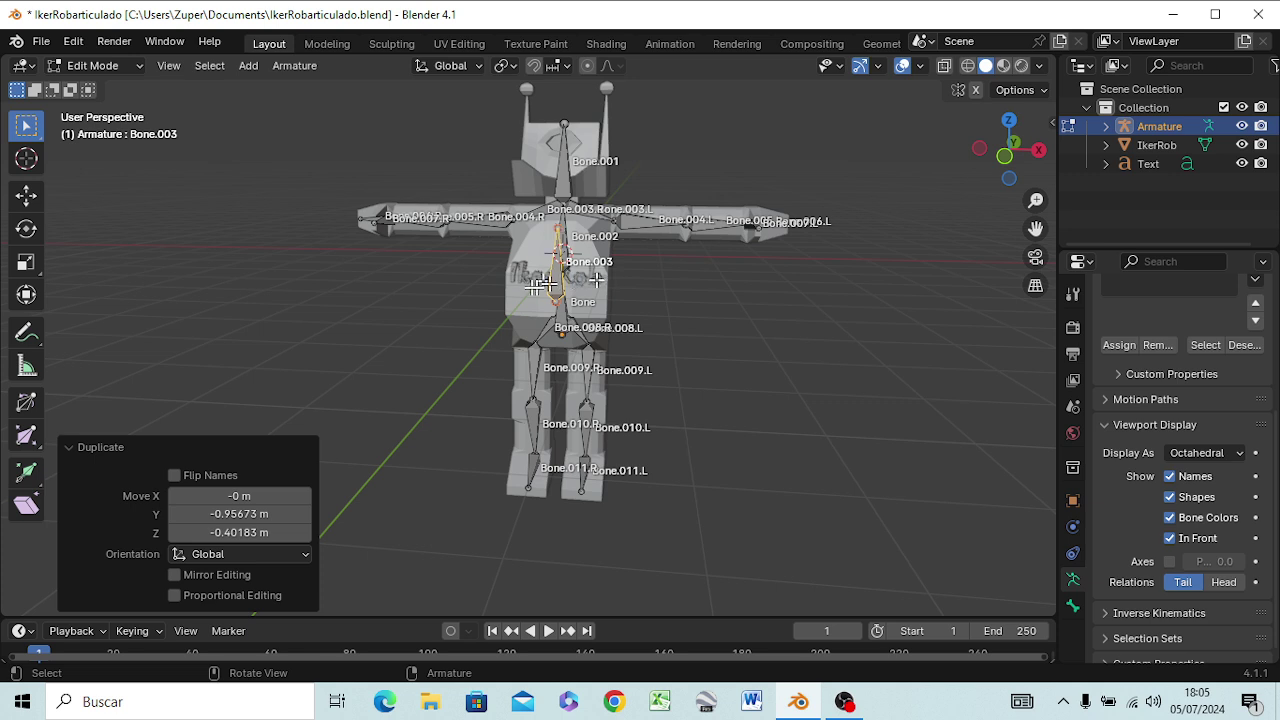
# Step: Select Bone.003 and resize it, shrinking to about 0.3 and then enlarging to 1.620
pyautogui.scroll(3, 548, 268)
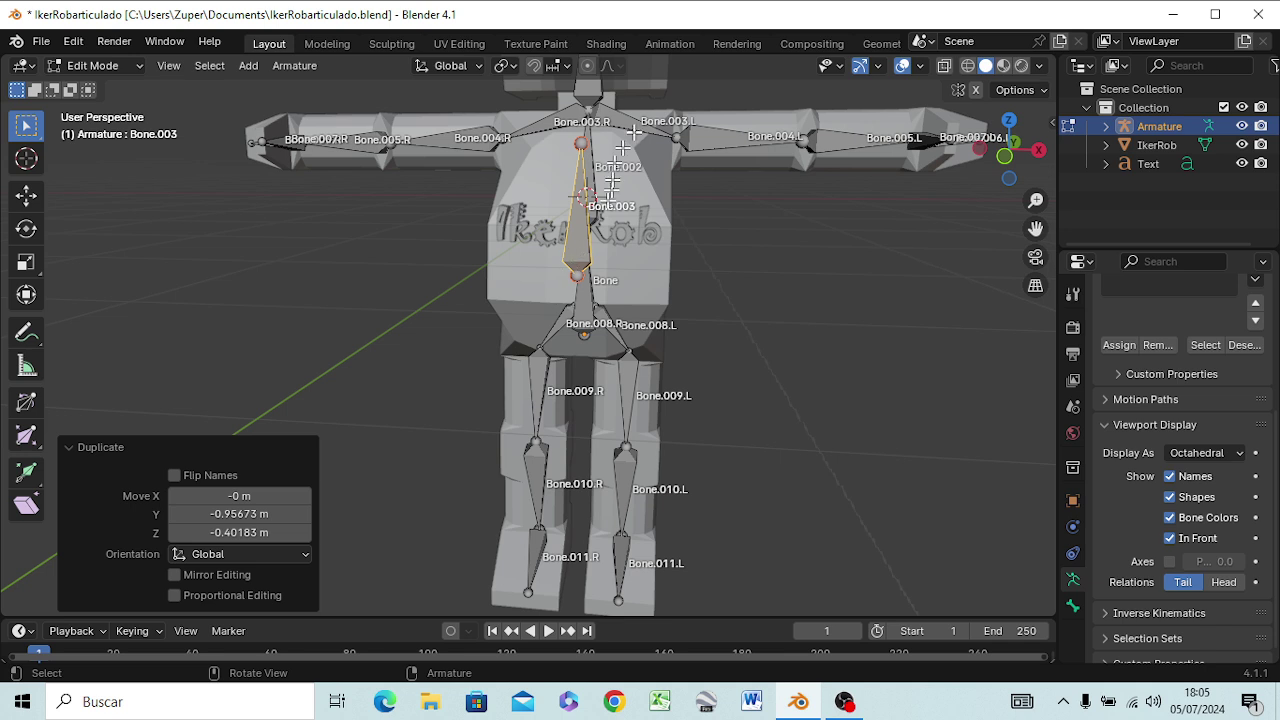
pyautogui.click(582, 144)
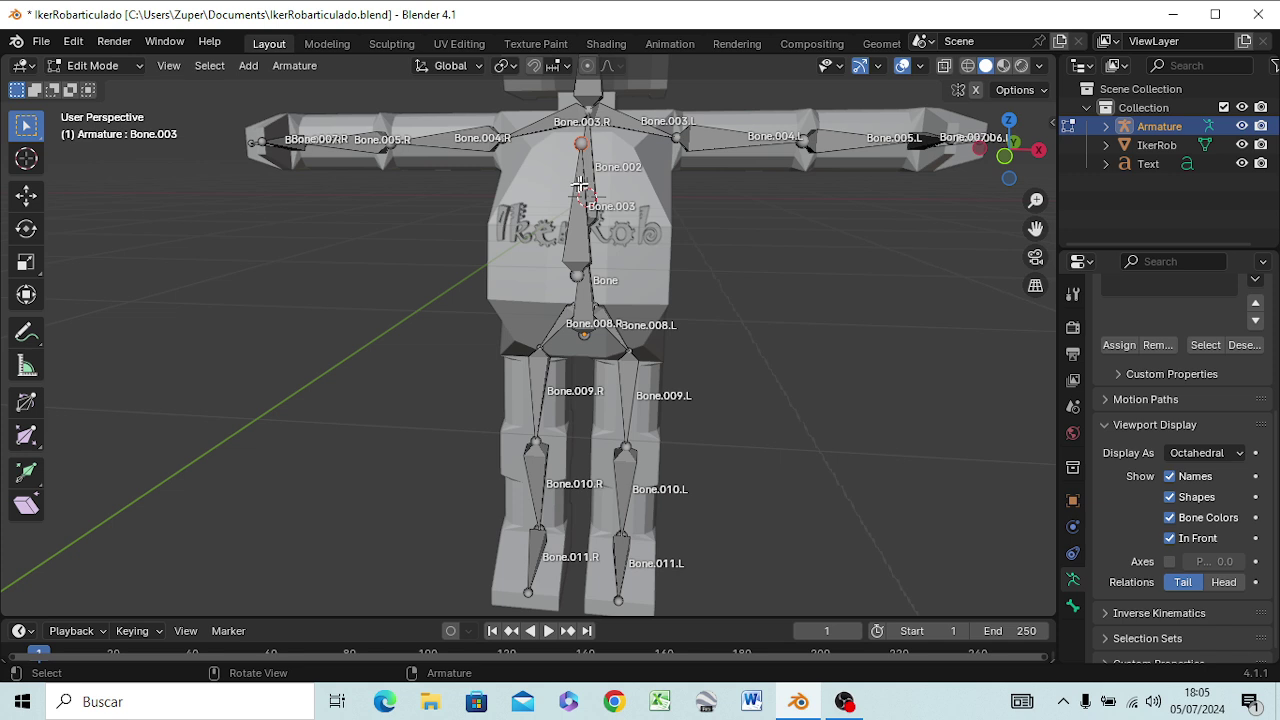
pyautogui.click(581, 184)
pyautogui.press('s')
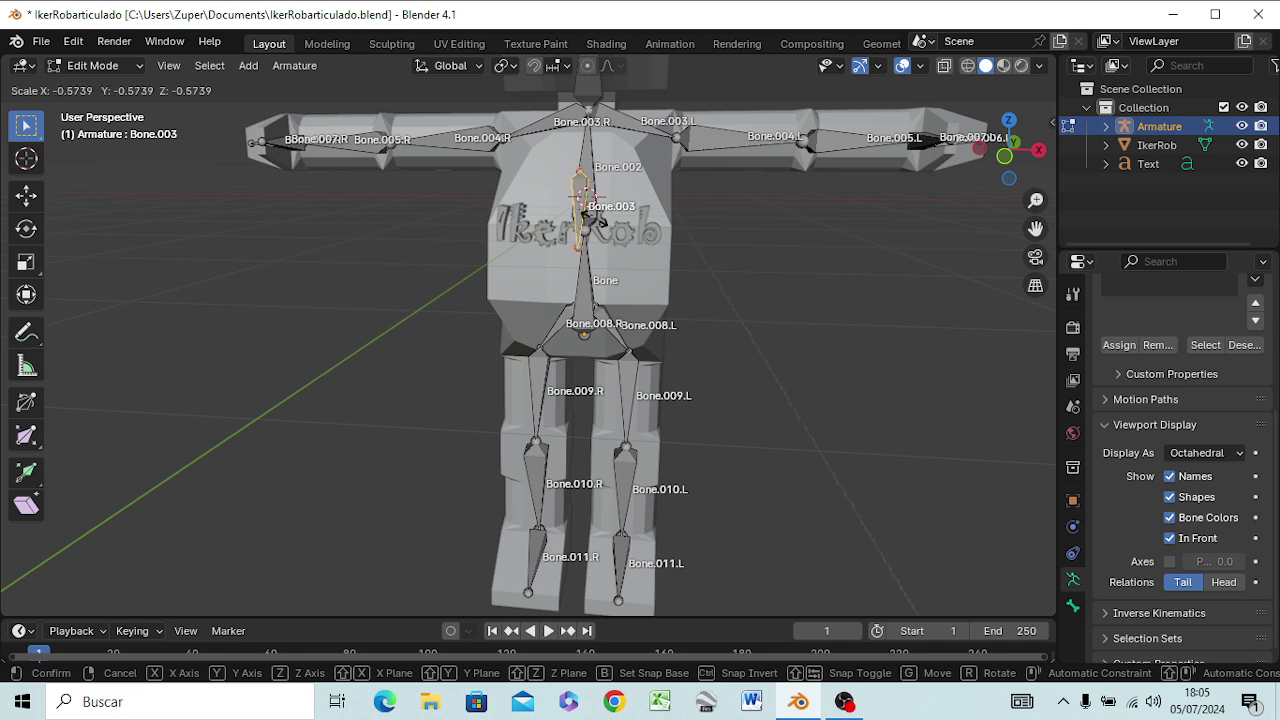
pyautogui.click(581, 196)
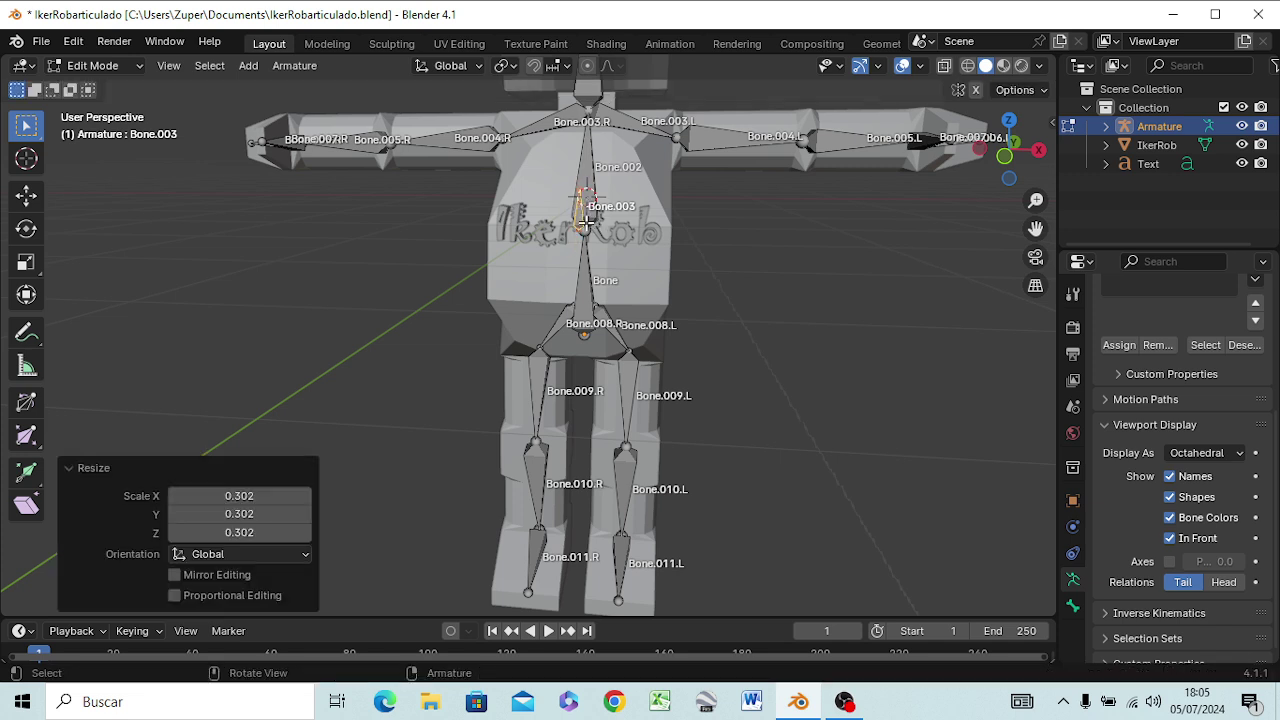
pyautogui.press('KP_1')
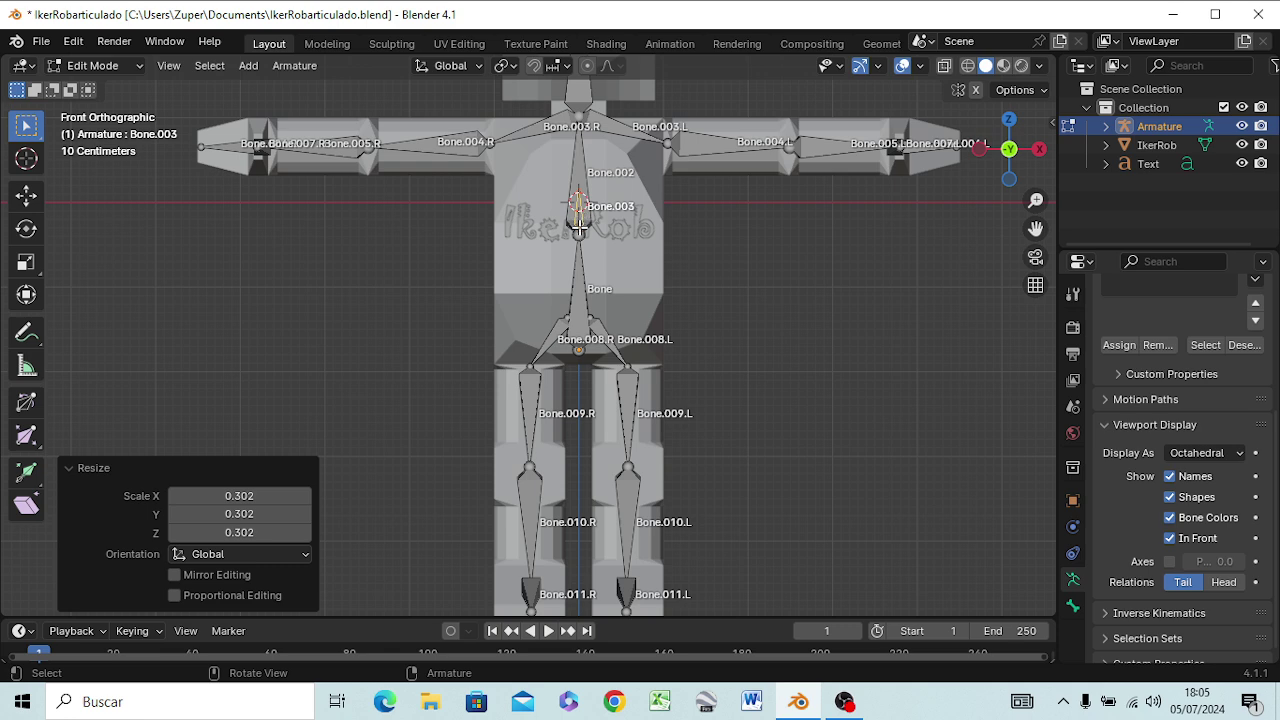
pyautogui.press('s')
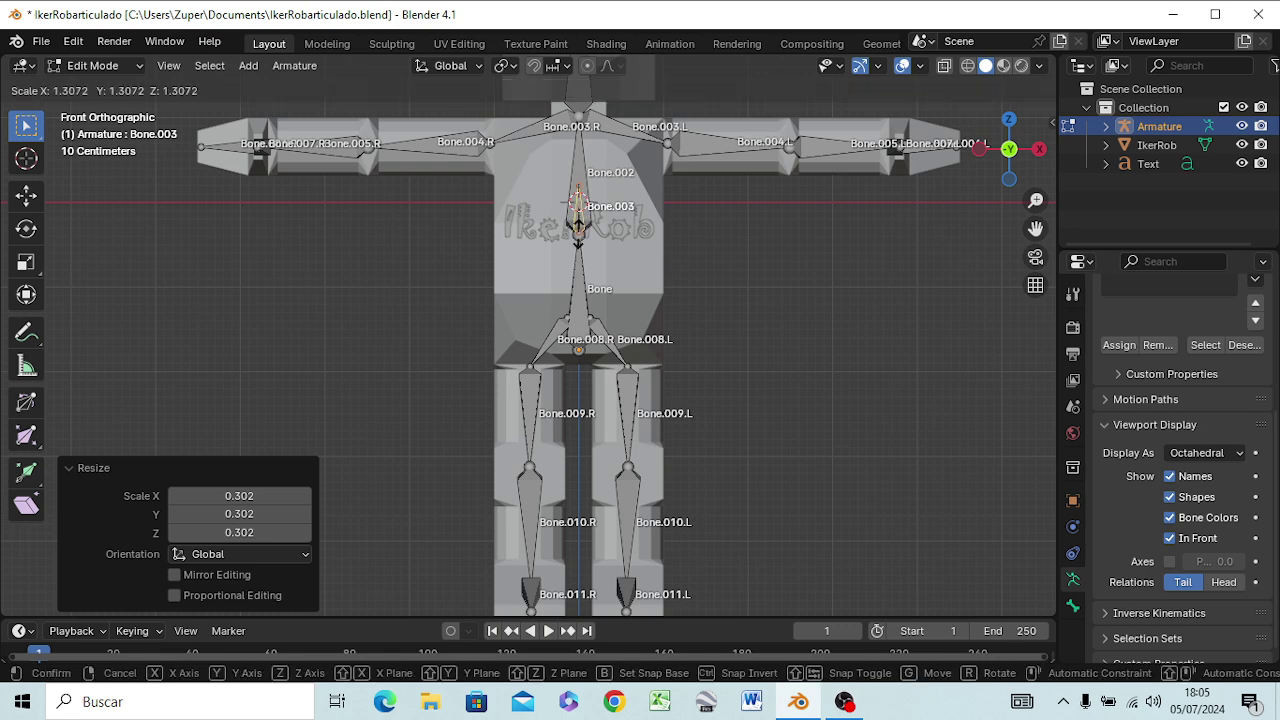
pyautogui.click(577, 237)
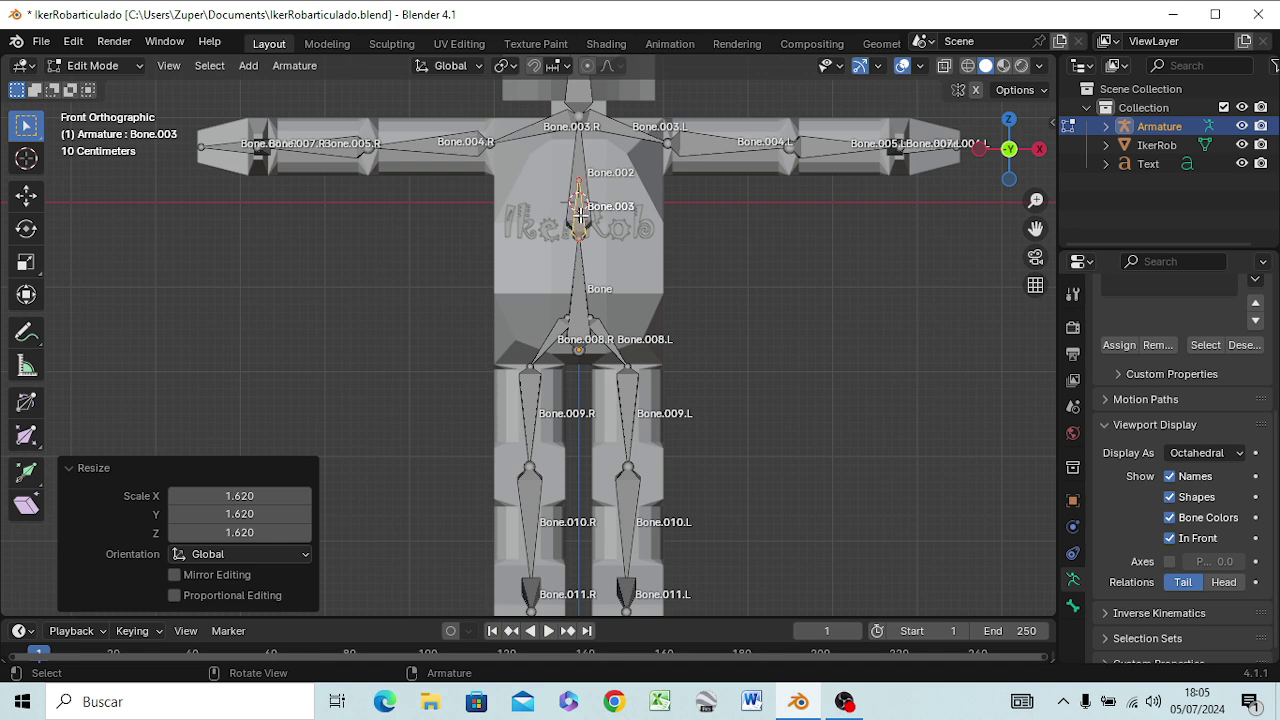
# Step: Move Bone.003 down about 0.18 m in front view, then reposition it from the right side
pyautogui.press('g')
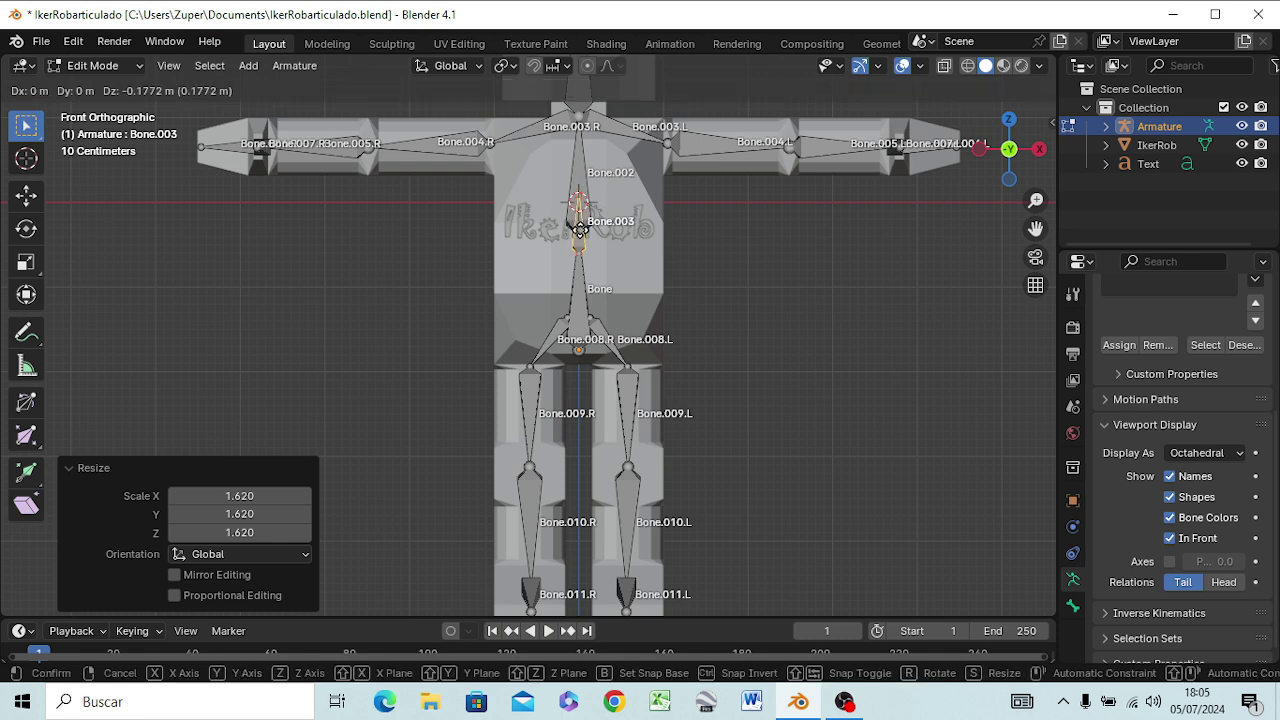
pyautogui.click(580, 230)
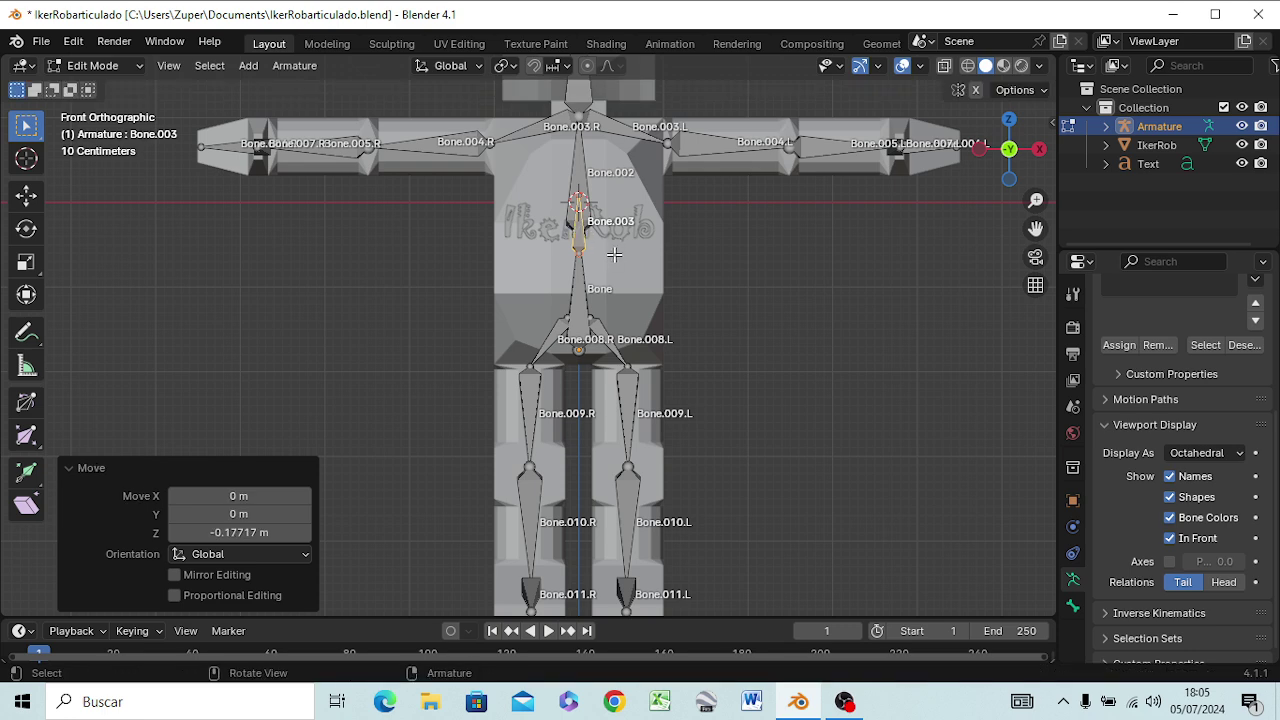
pyautogui.press('KP_3')
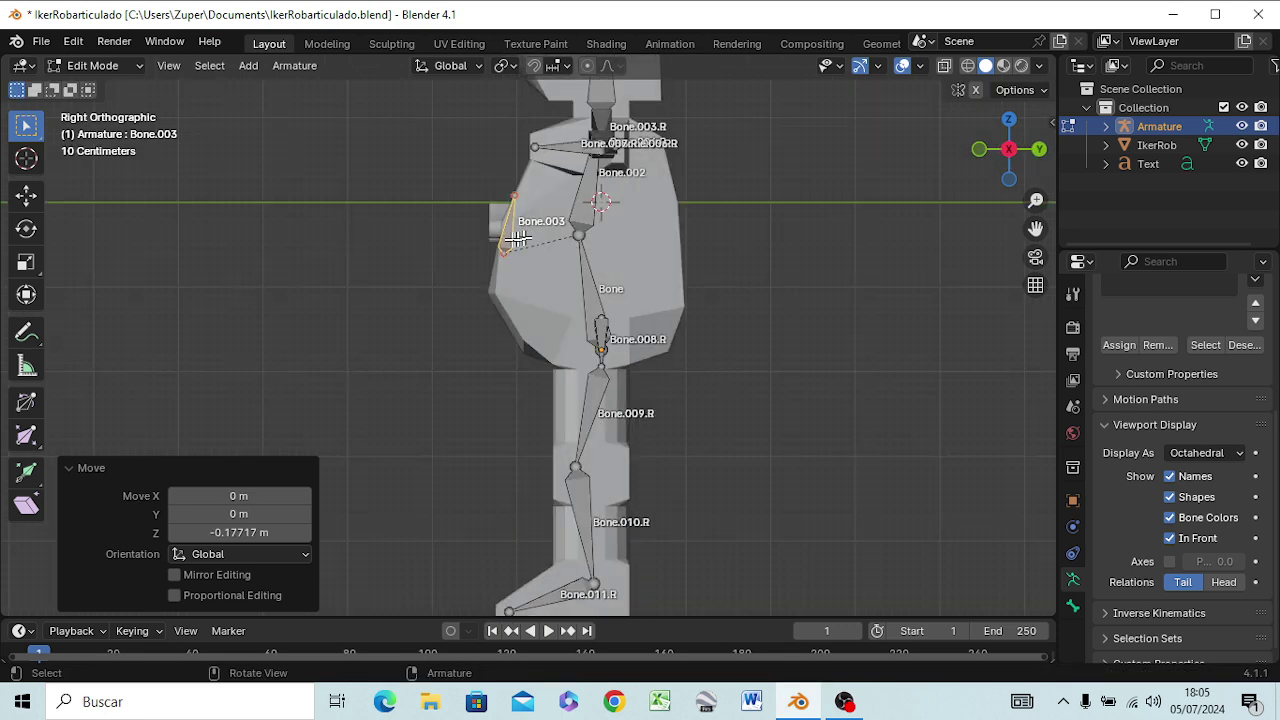
pyautogui.press('g')
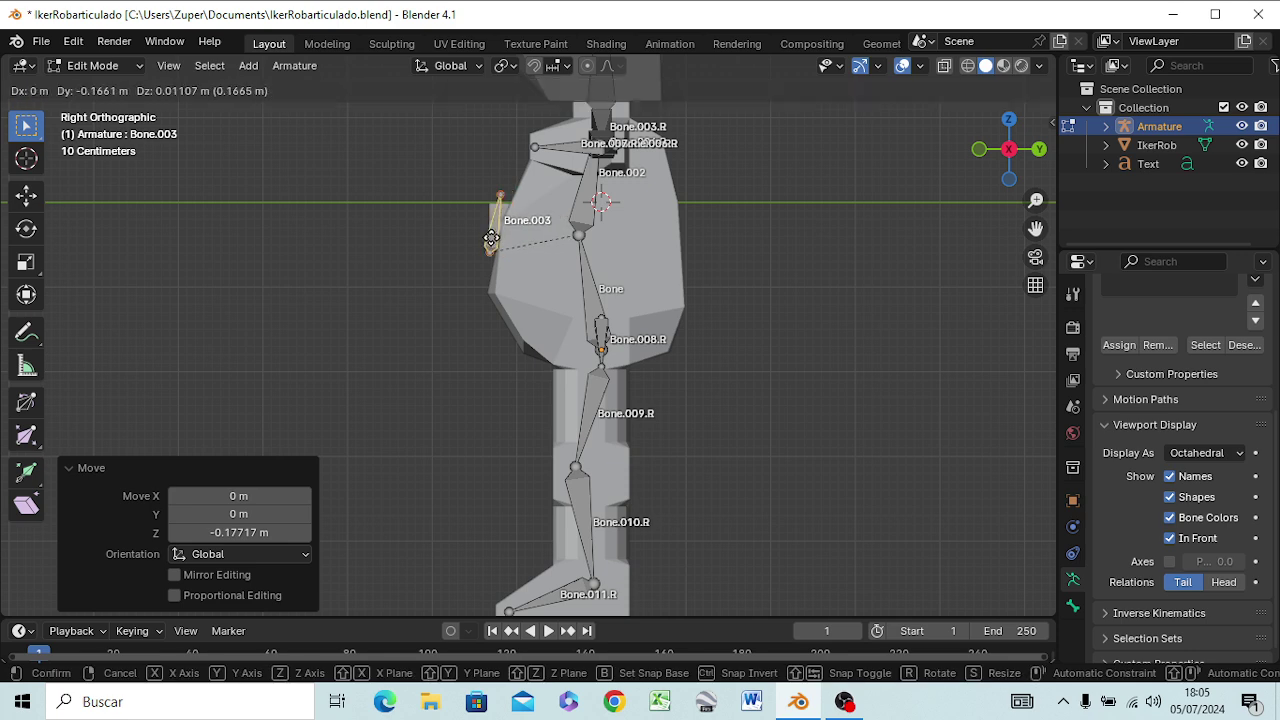
pyautogui.click(491, 238)
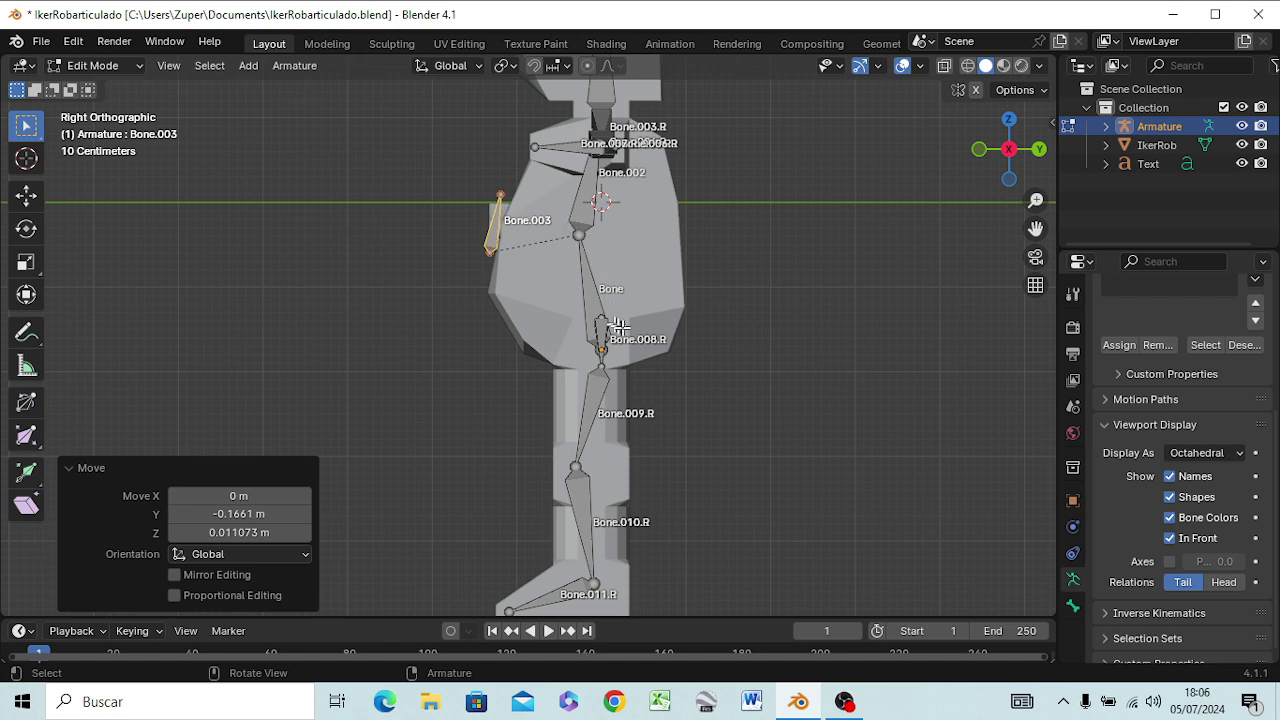
pyautogui.moveTo(622, 327)
pyautogui.mouseDown(button='middle')
pyautogui.moveTo(840, 345)
pyautogui.moveTo(830, 348)
pyautogui.mouseUp(button='middle')
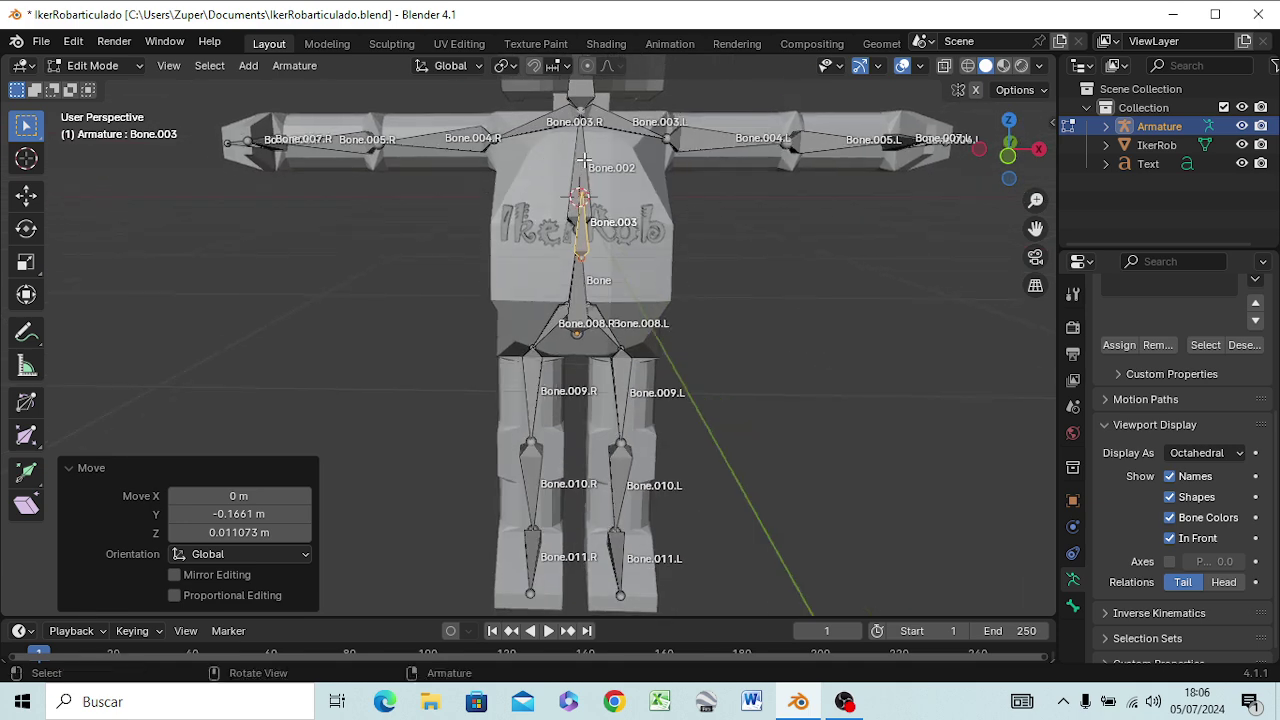
# Step: Return the armature to Object Mode, turn off Show Names, and select the IkerRob mesh
pyautogui.press('Tab')
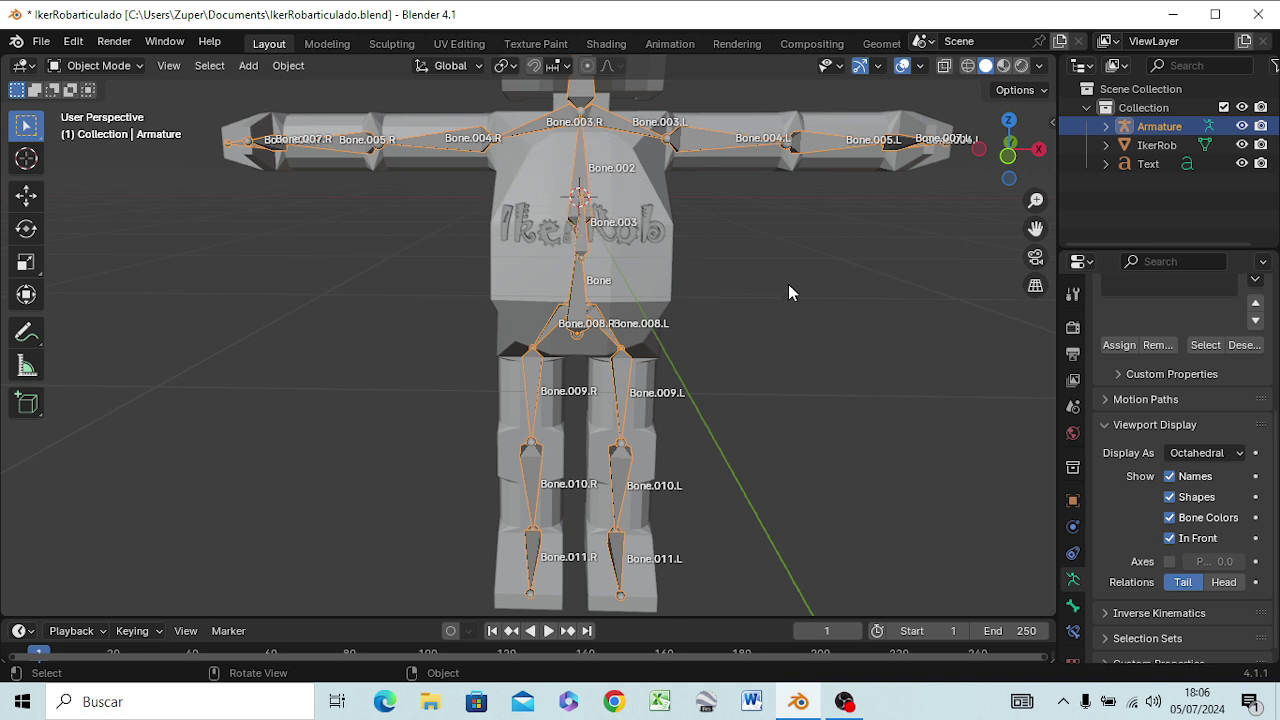
pyautogui.scroll(-2, 788, 290)
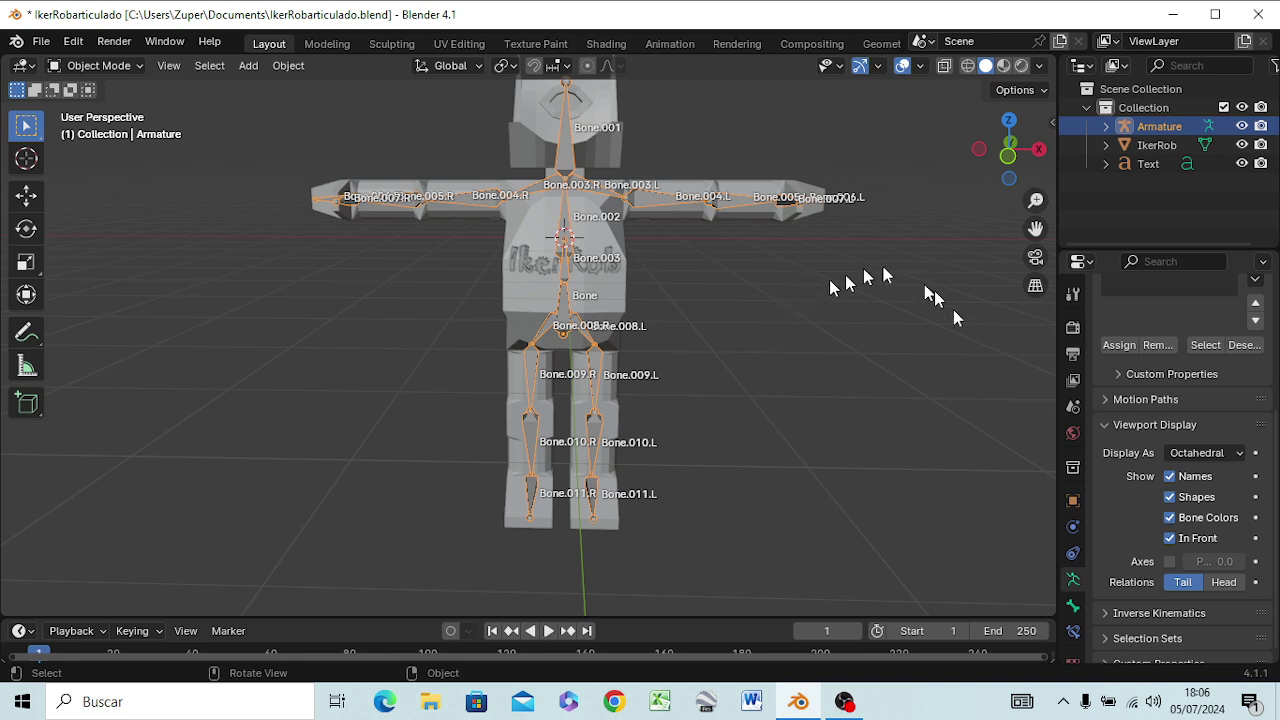
pyautogui.click(702, 342)
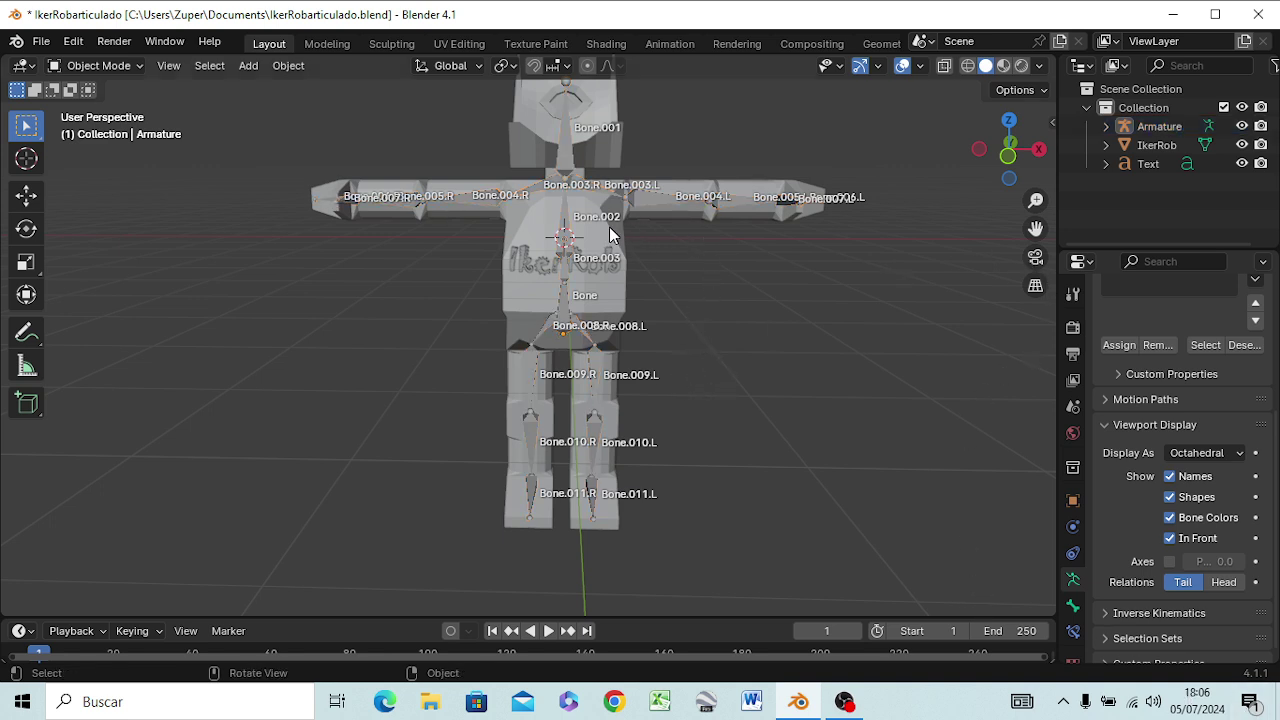
pyautogui.click(1170, 477)
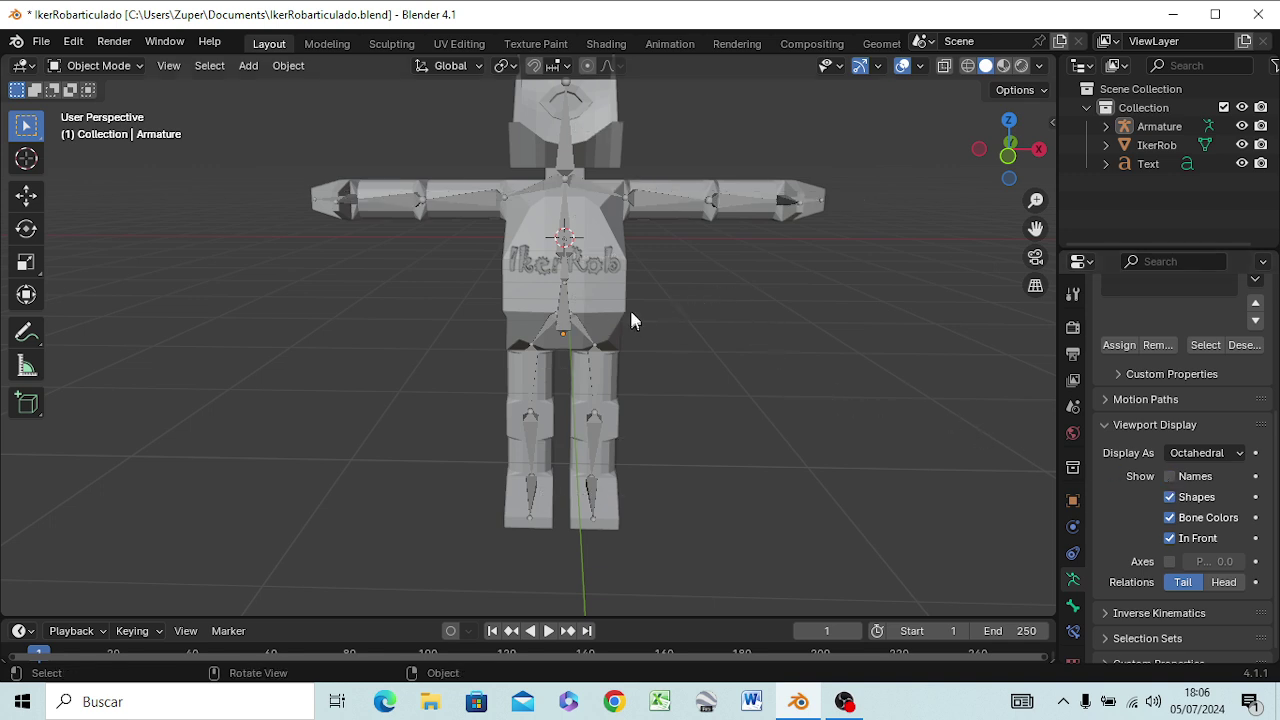
pyautogui.keyDown('shift'); pyautogui.moveTo(651, 306); pyautogui.dragTo(670, 378, button='middle'); pyautogui.keyUp('shift')
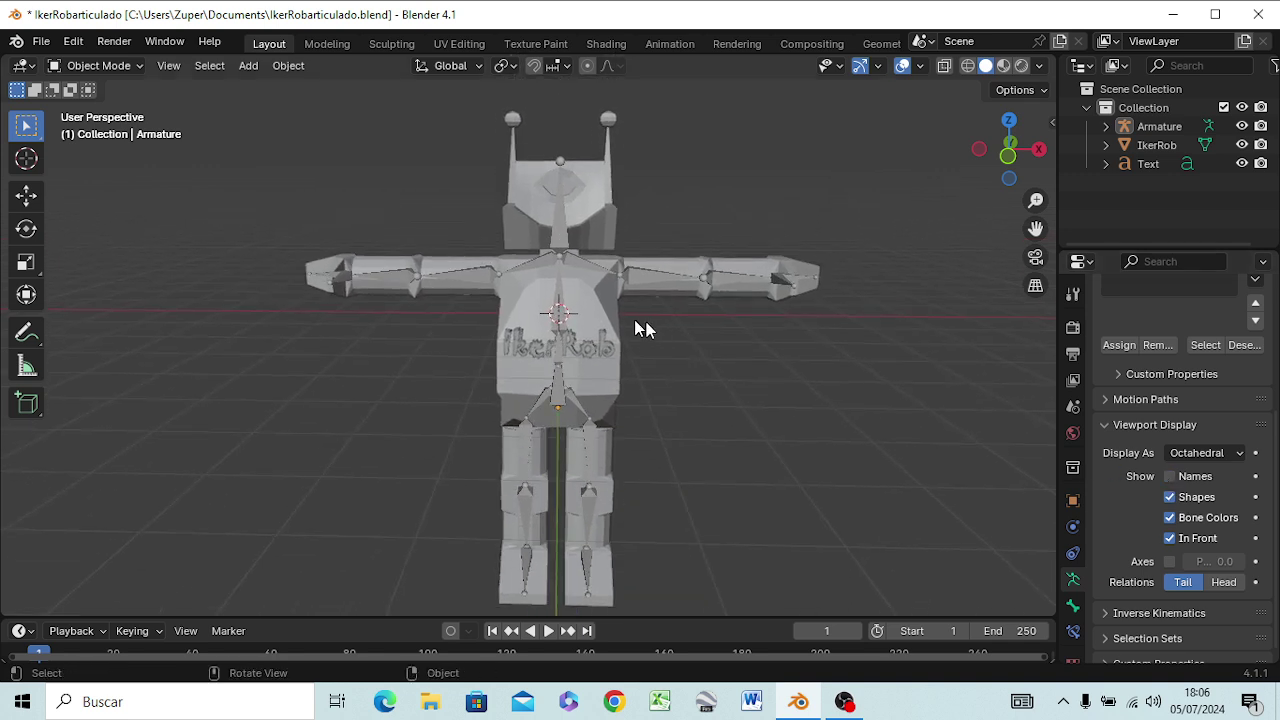
pyautogui.click(596, 321)
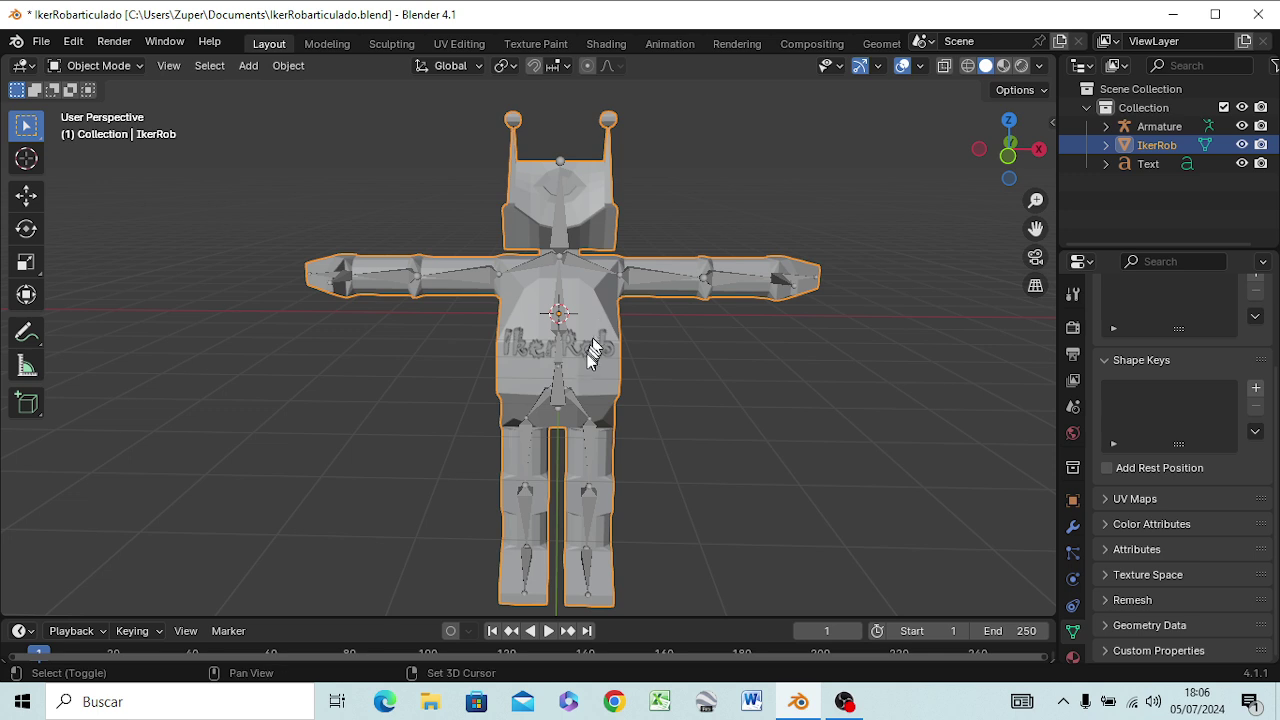
# Step: Parent the IkerRob mesh and Text to the Armature using Armature Deform With Automatic Weights
pyautogui.keyDown('shift'); pyautogui.click(586, 358); pyautogui.keyUp('shift')
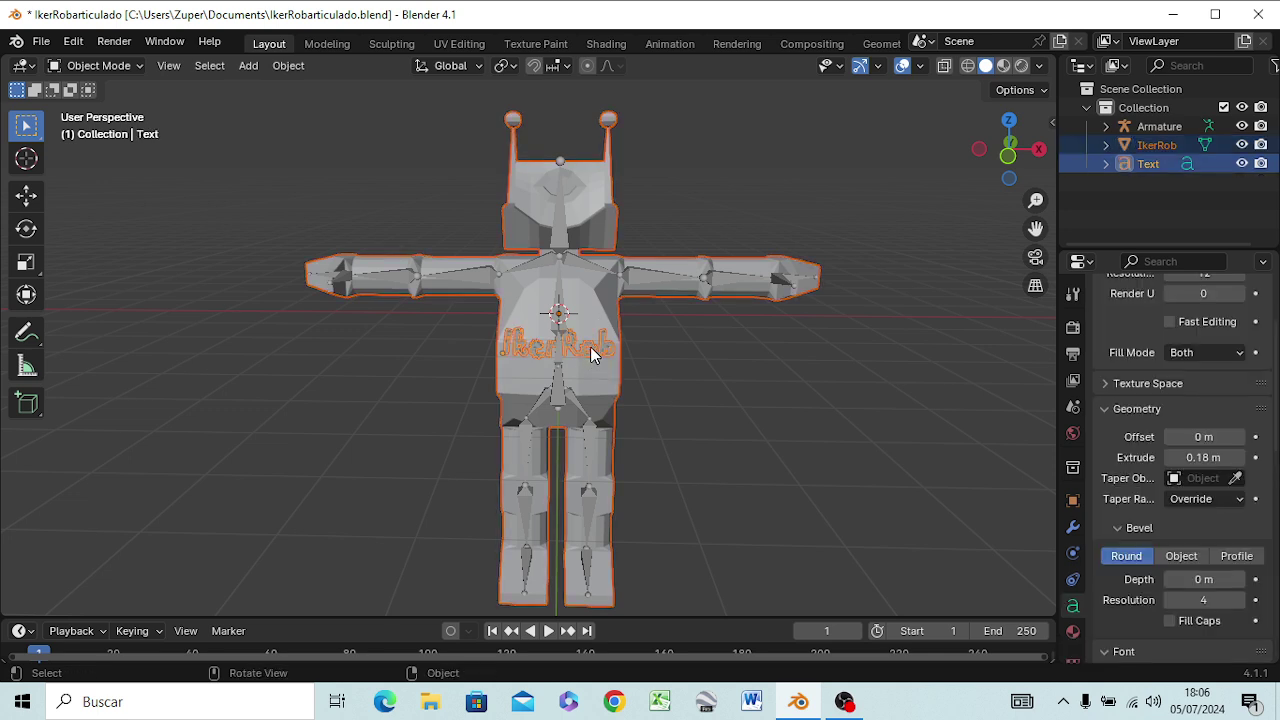
pyautogui.keyDown('shift'); pyautogui.click(563, 237); pyautogui.keyUp('shift')
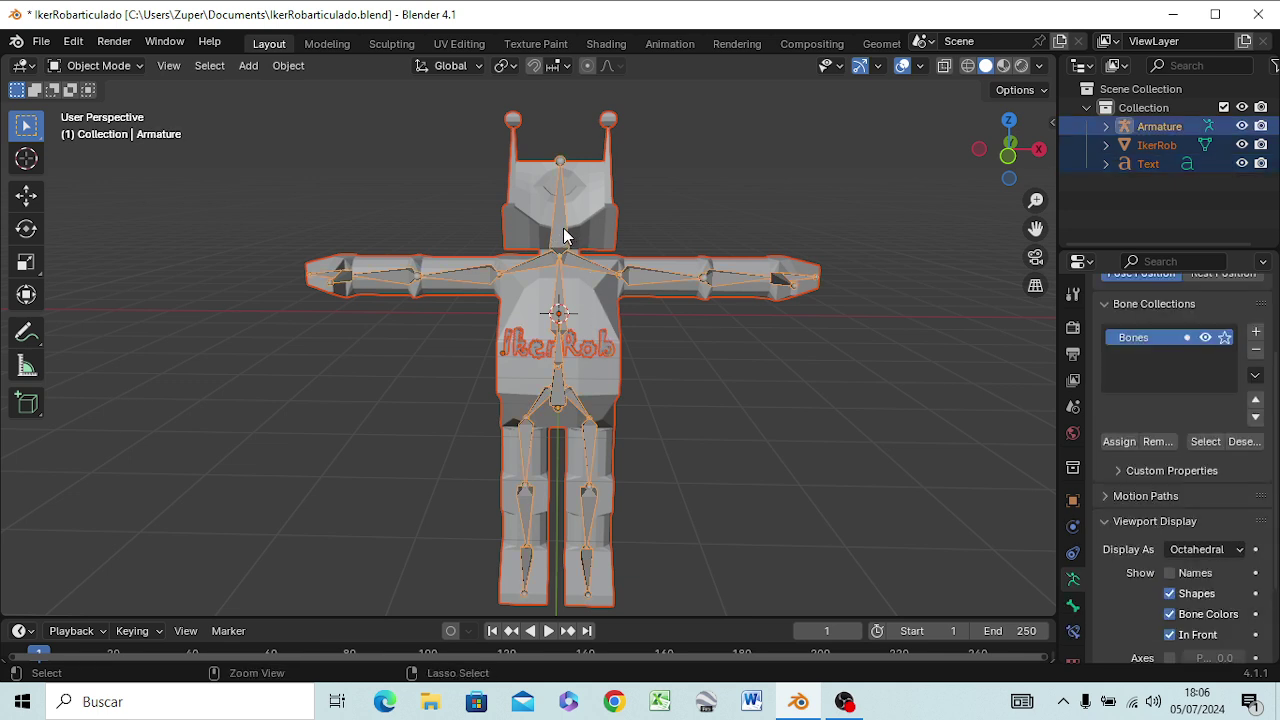
pyautogui.hotkey('ctrl', 'p')
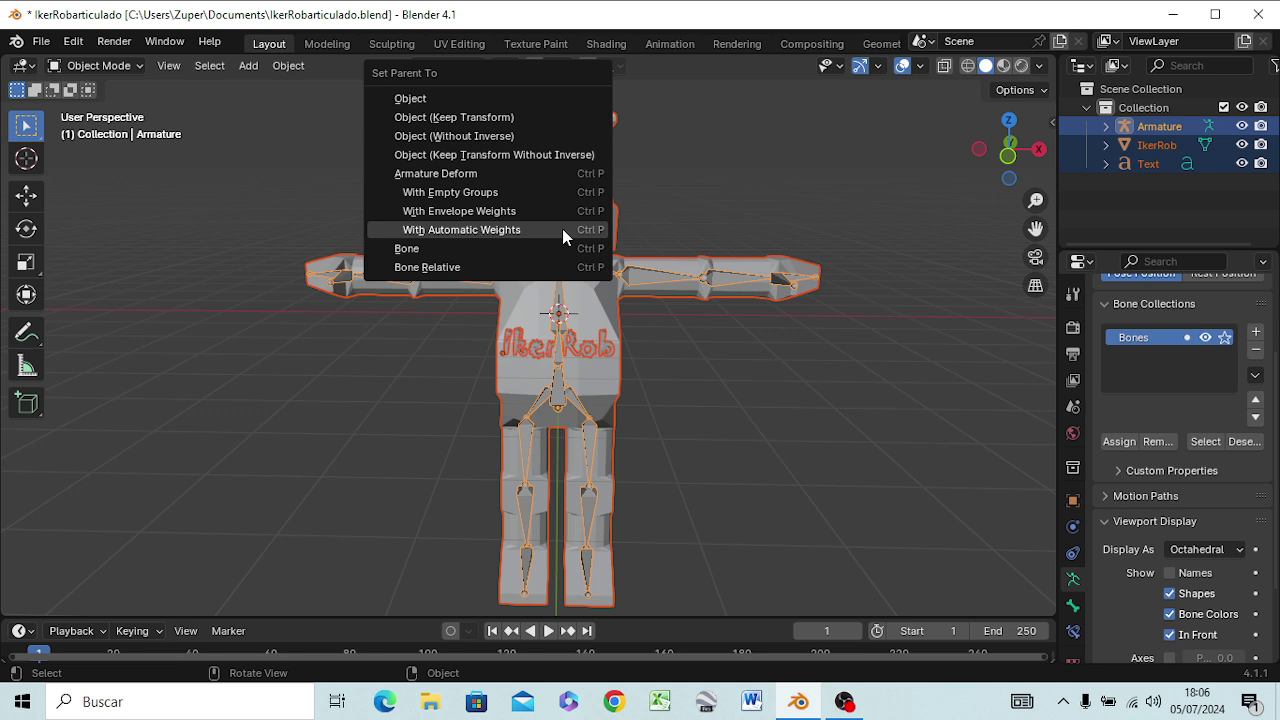
pyautogui.click(463, 231)
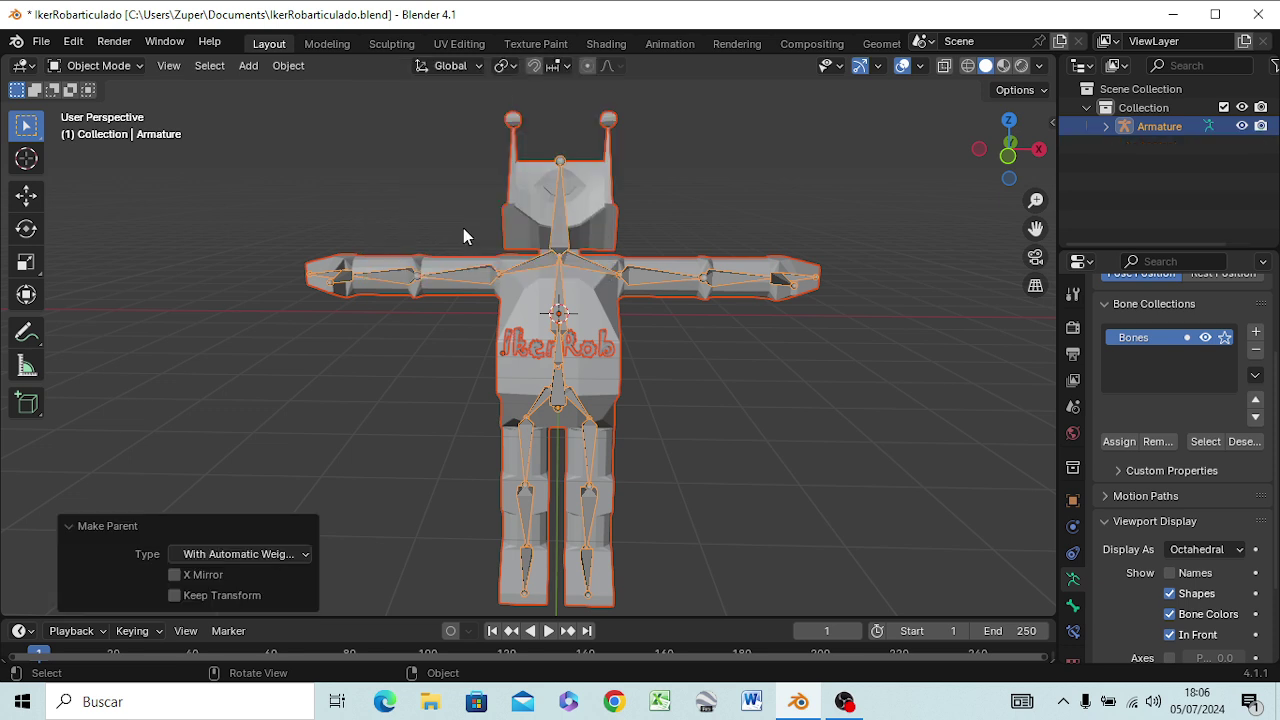
# Step: Select the armature, toggle In Front off and back on, and bring up the interaction mode list
pyautogui.click(875, 297)
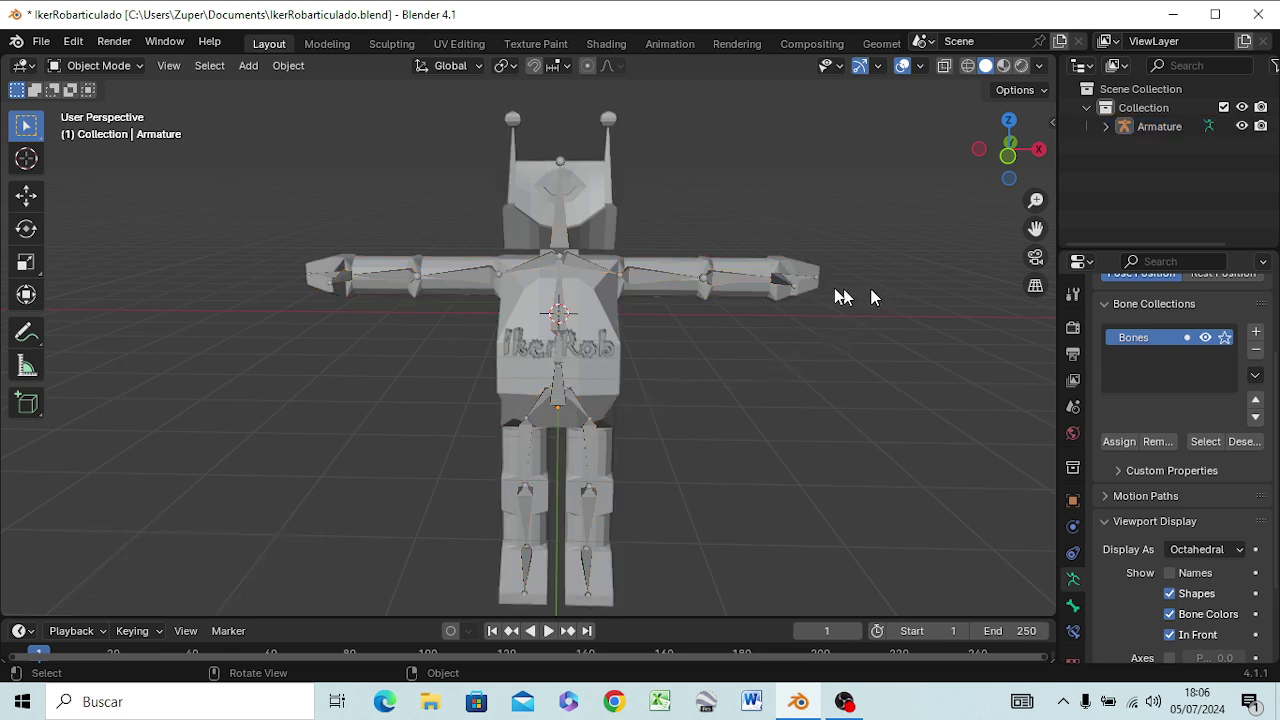
pyautogui.click(561, 238)
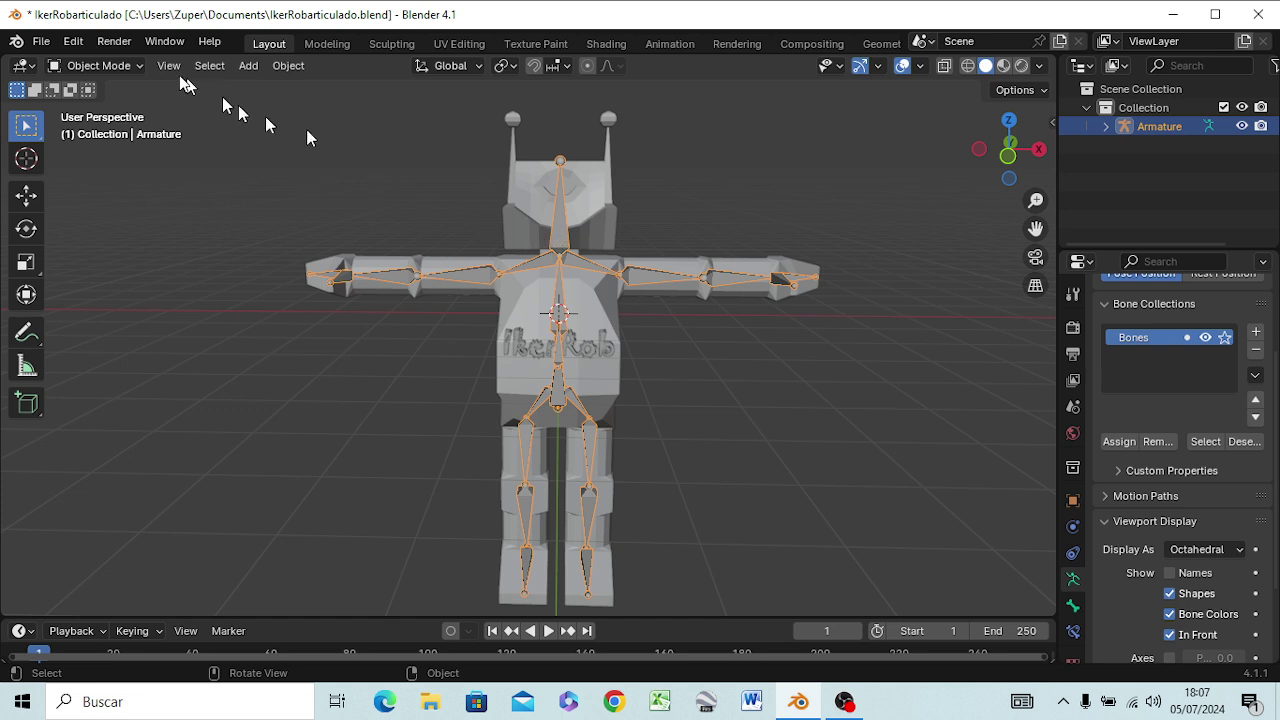
pyautogui.click(1169, 635)
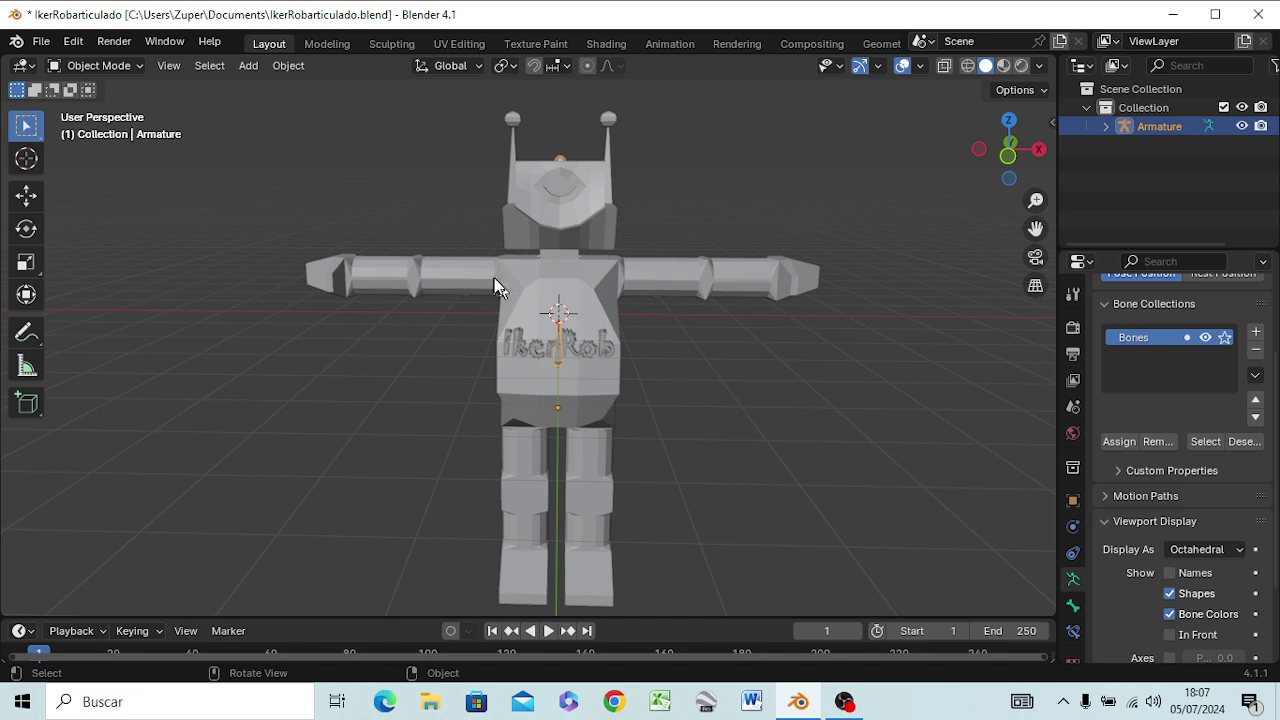
pyautogui.click(1169, 635)
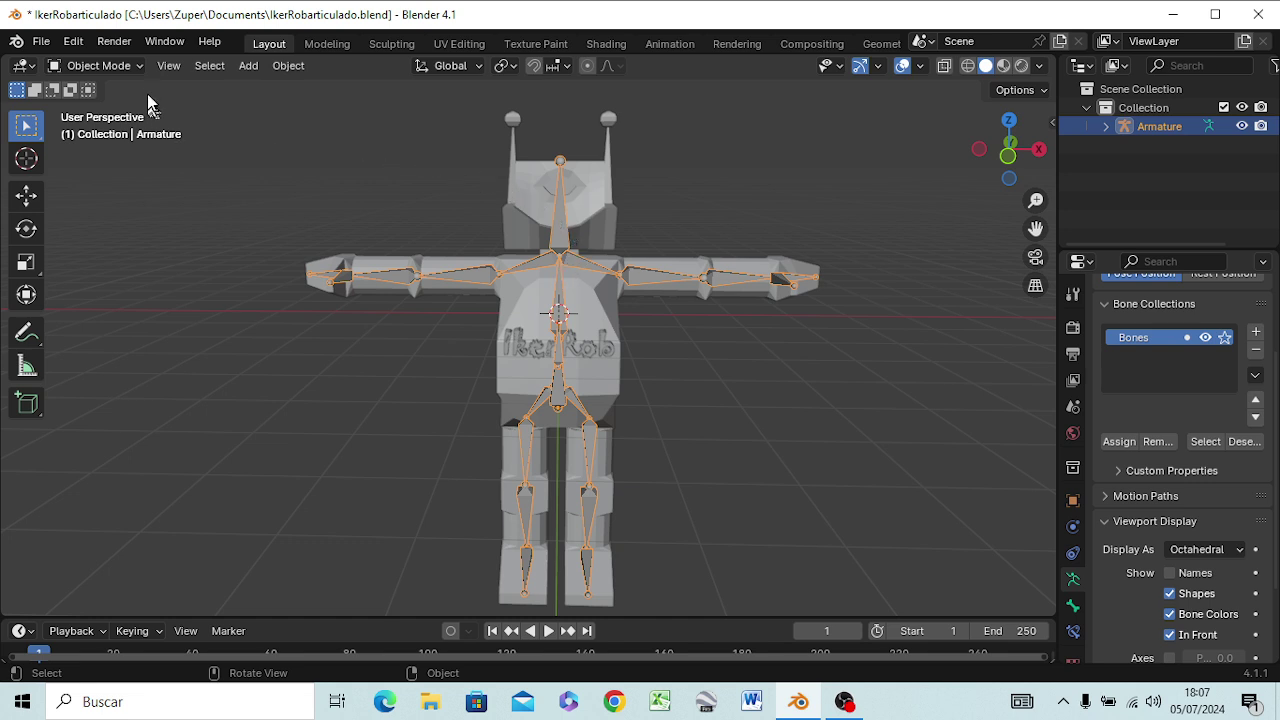
pyautogui.click(127, 66)
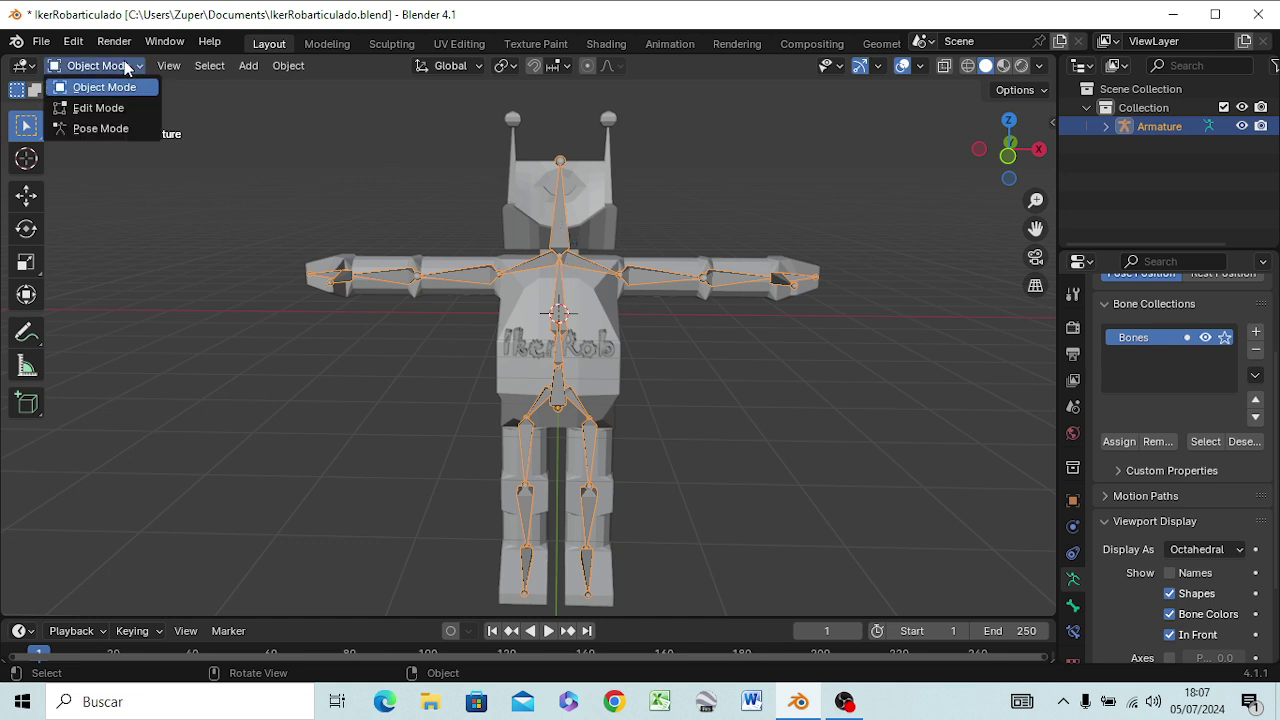
# Step: Enter Pose Mode and rotate the spine bone by -0.918° from the right side view
pyautogui.click(102, 127)
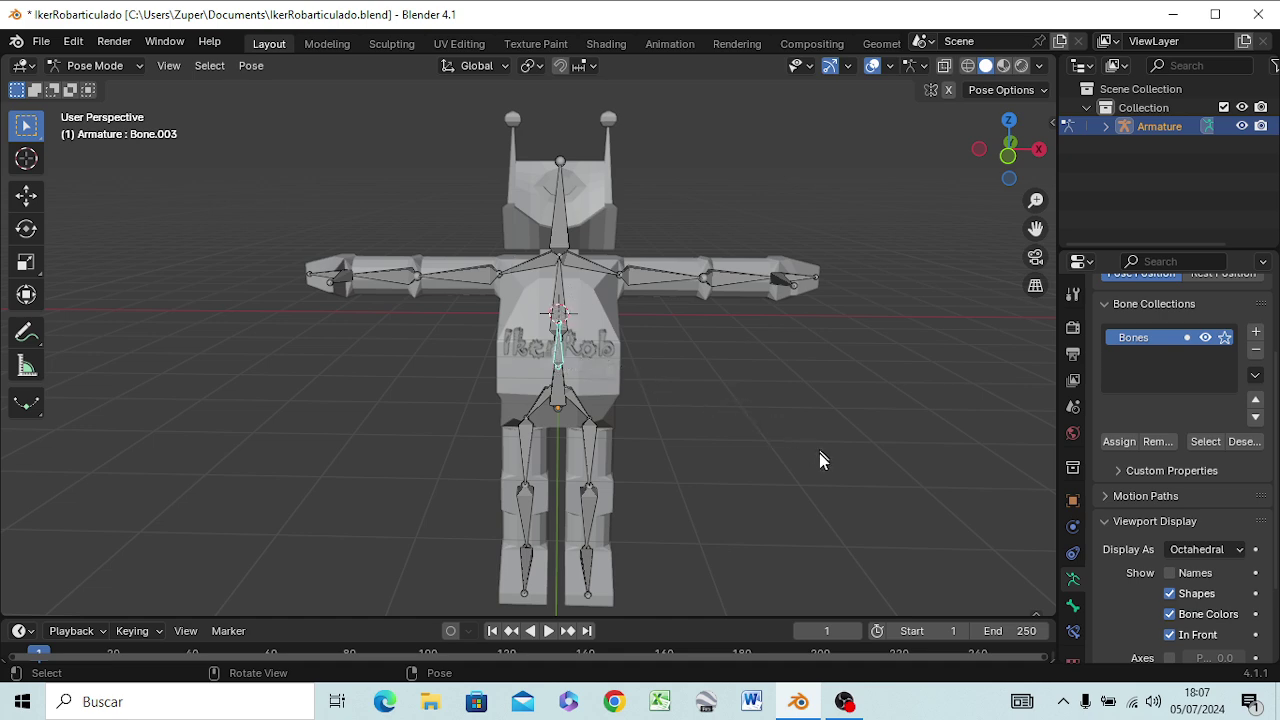
pyautogui.moveTo(819, 453); pyautogui.dragTo(683, 474, button='middle')
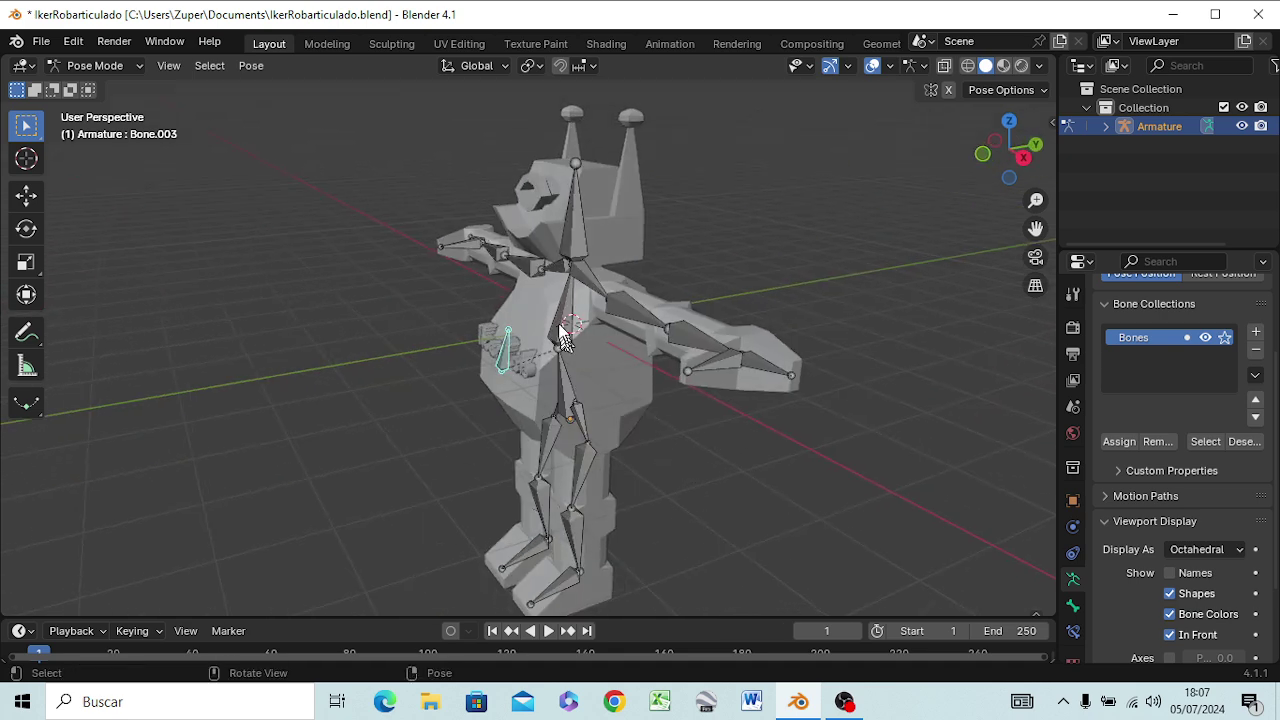
pyautogui.click(569, 393)
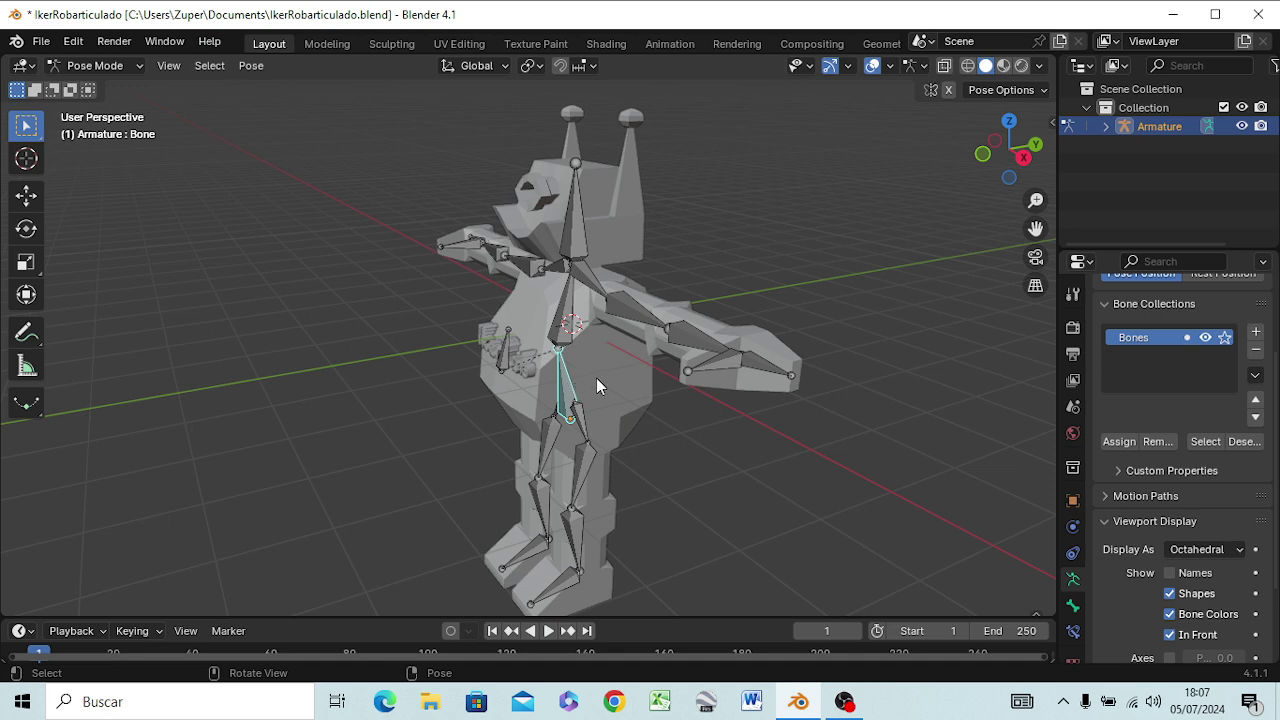
pyautogui.press('KP_3')
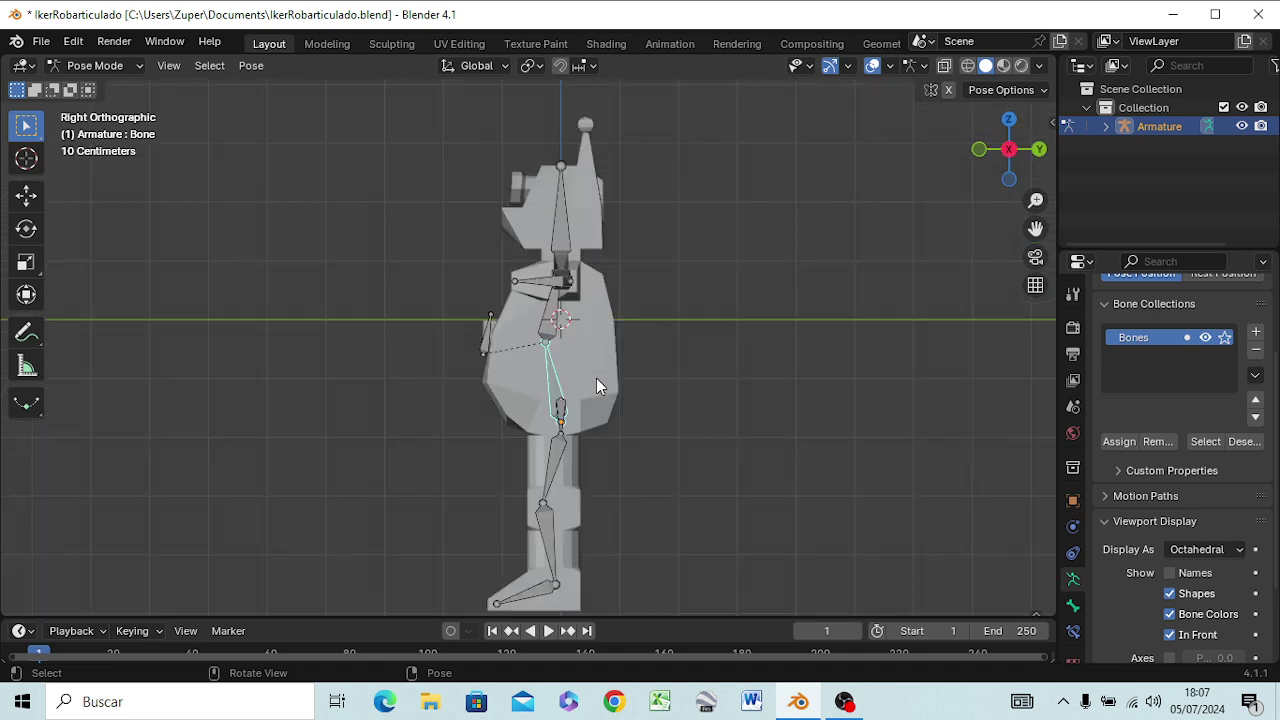
pyautogui.press('r')
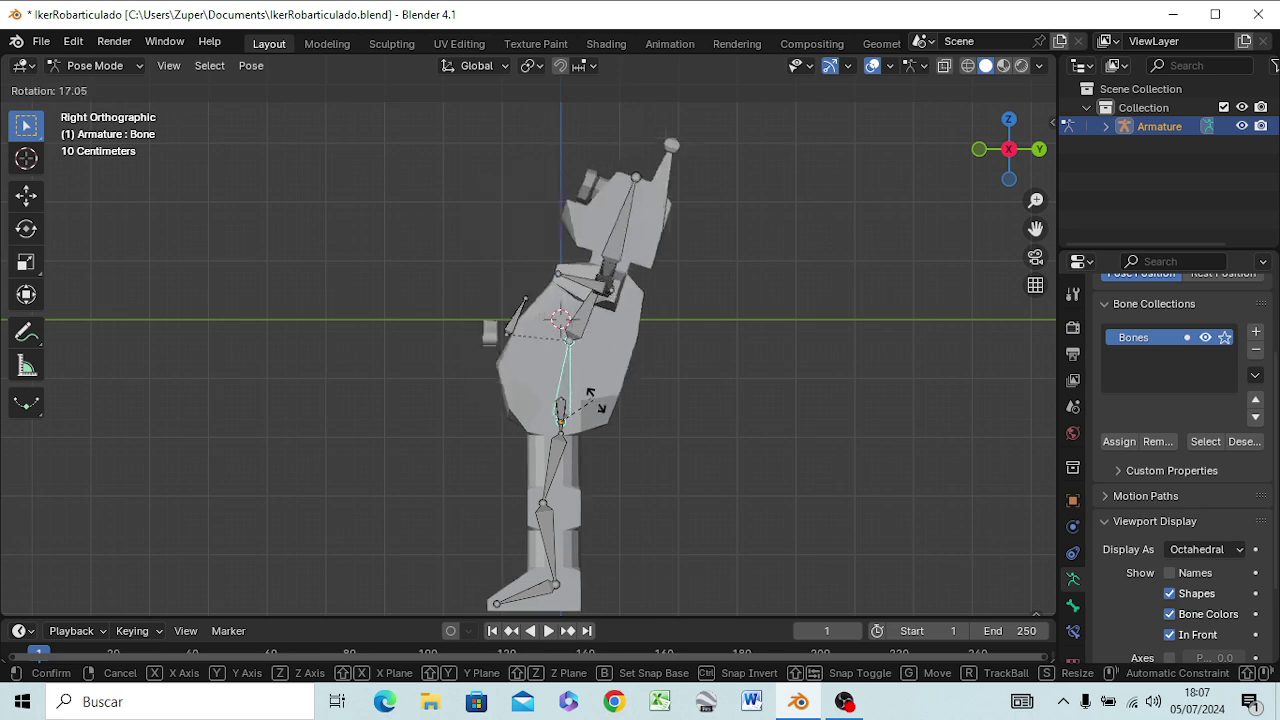
pyautogui.click(577, 407)
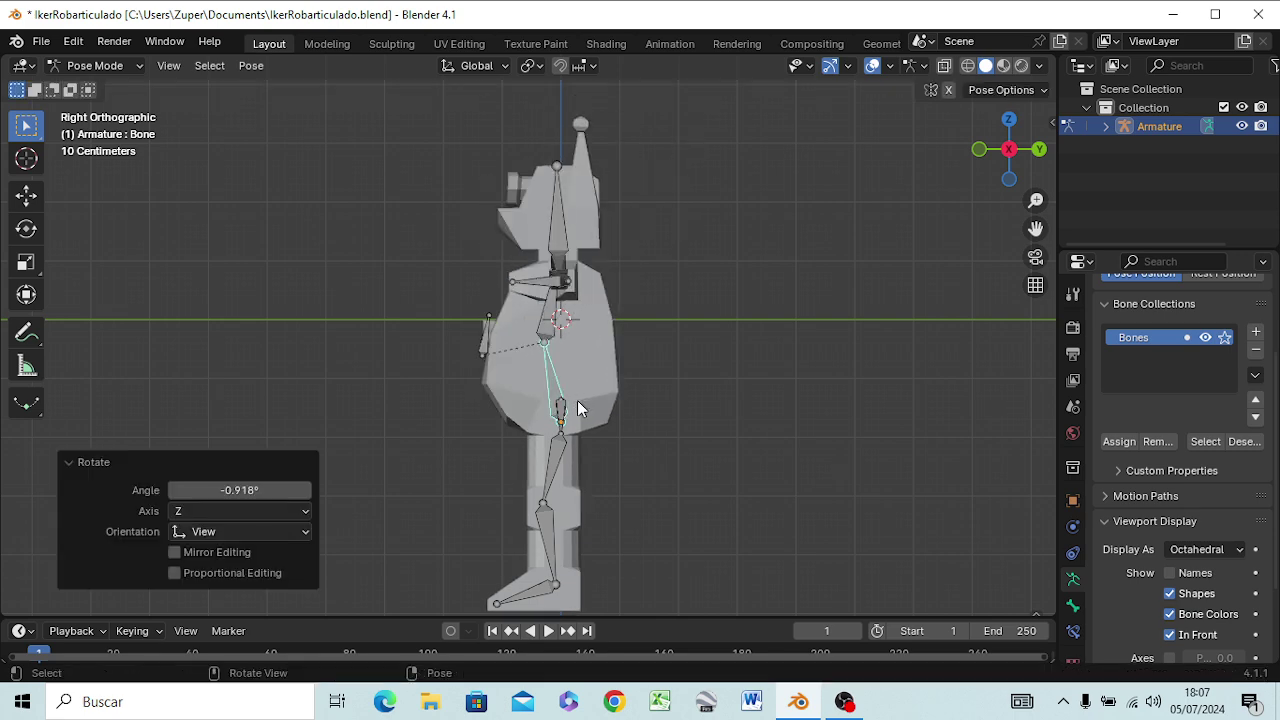
pyautogui.moveTo(577, 413)
pyautogui.mouseDown(button='middle')
pyautogui.moveTo(586, 428)
pyautogui.moveTo(680, 451)
pyautogui.moveTo(848, 451)
pyautogui.mouseUp(button='middle')
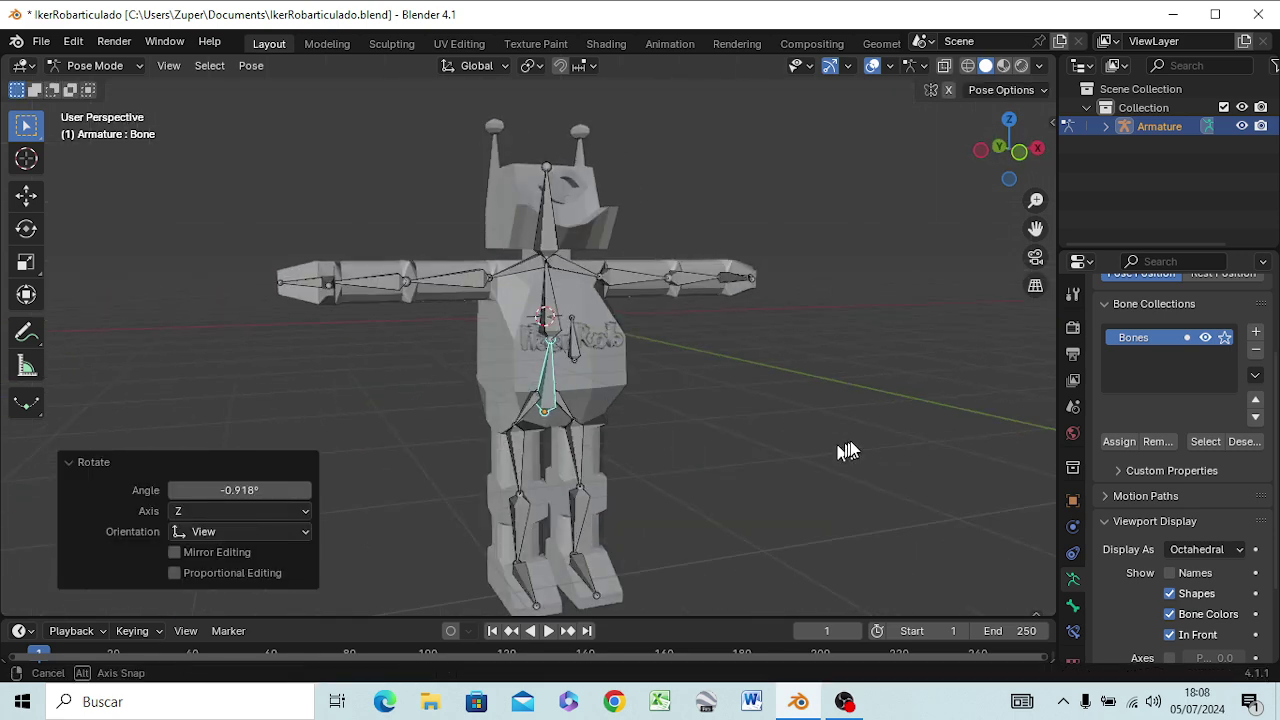
# Step: Raise the left forearm Bone.005.L to vertical, rotating it -91.7° in front view
pyautogui.click(690, 280)
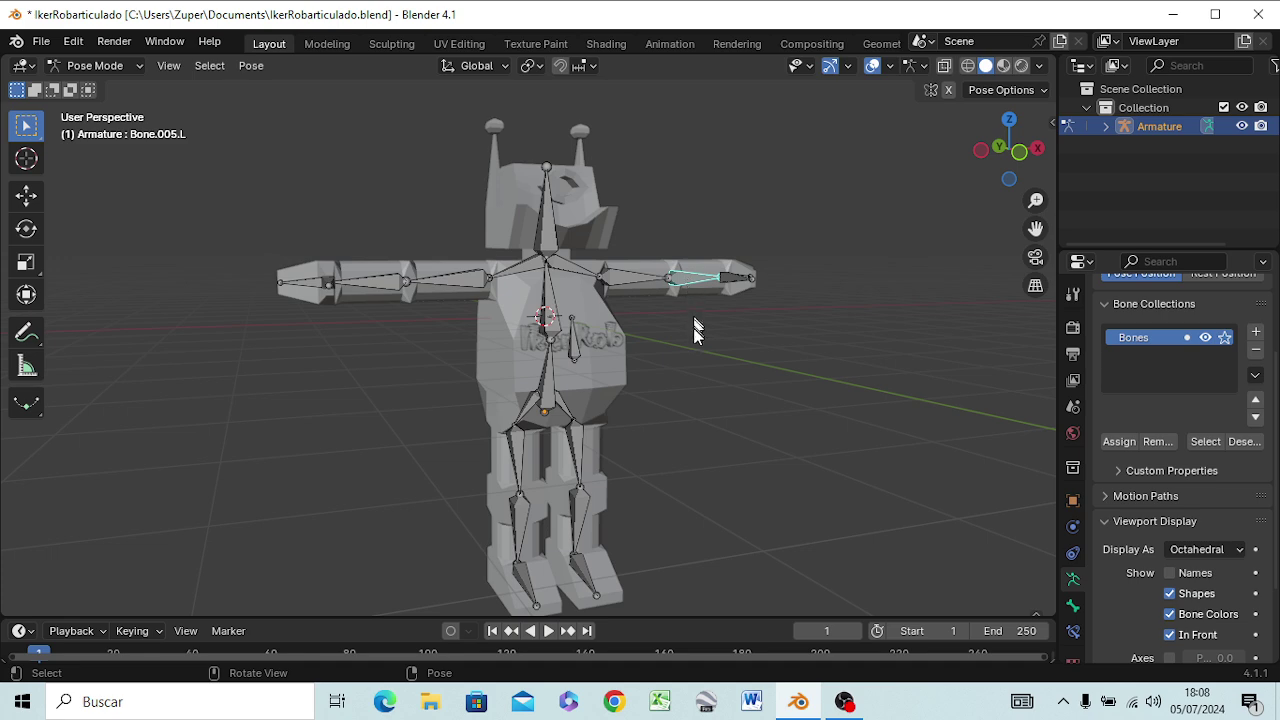
pyautogui.moveTo(720, 420)
pyautogui.mouseDown(button='middle')
pyautogui.moveTo(700, 443)
pyautogui.moveTo(689, 437)
pyautogui.mouseUp(button='middle')
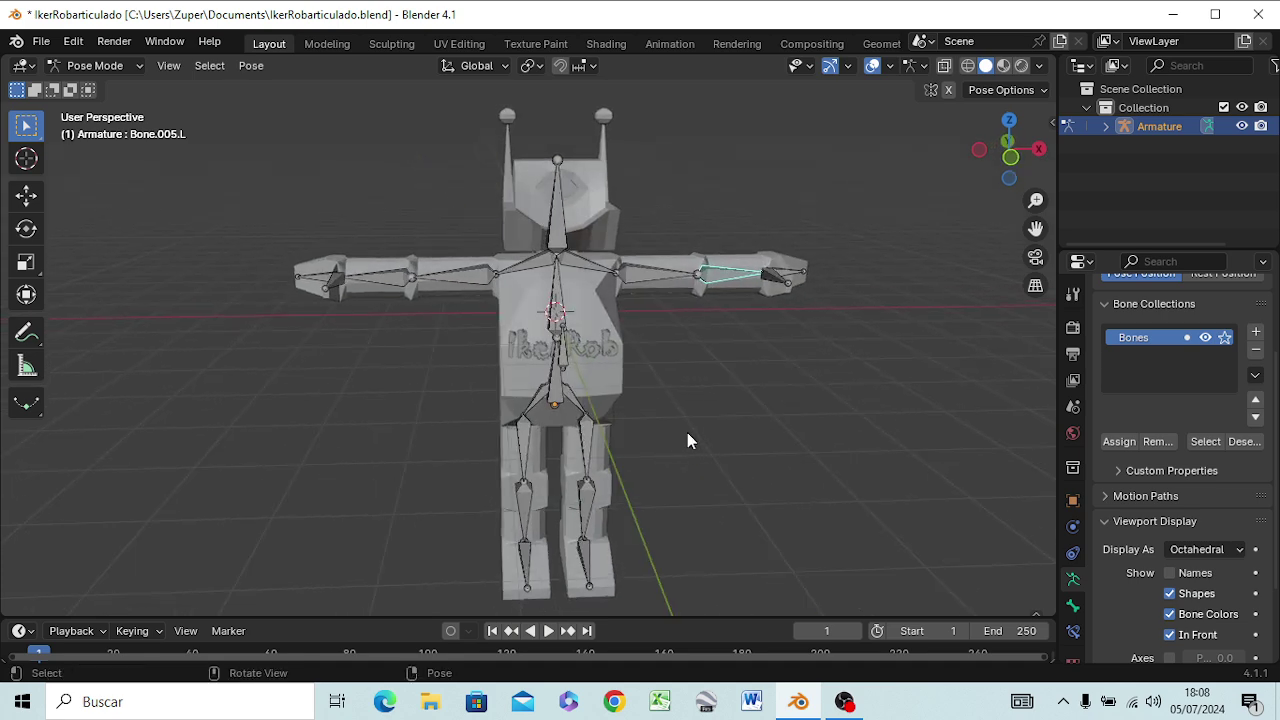
pyautogui.press('KP_1')
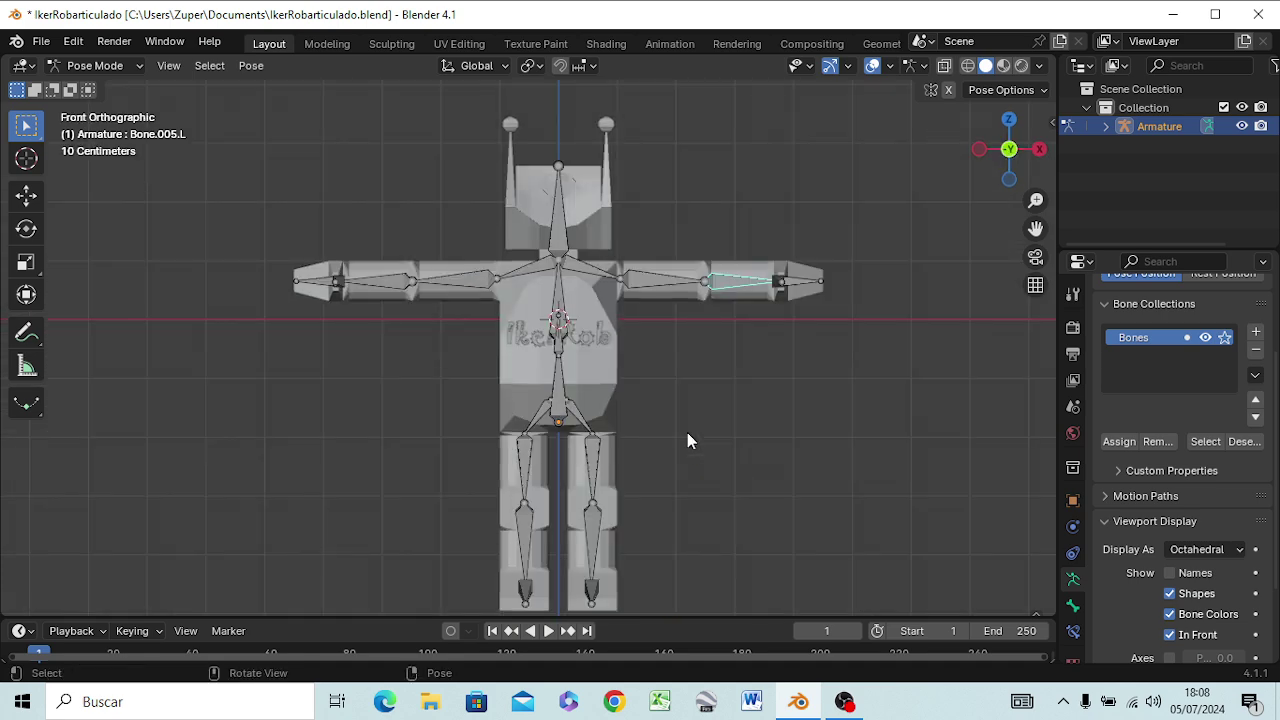
pyautogui.press('r')
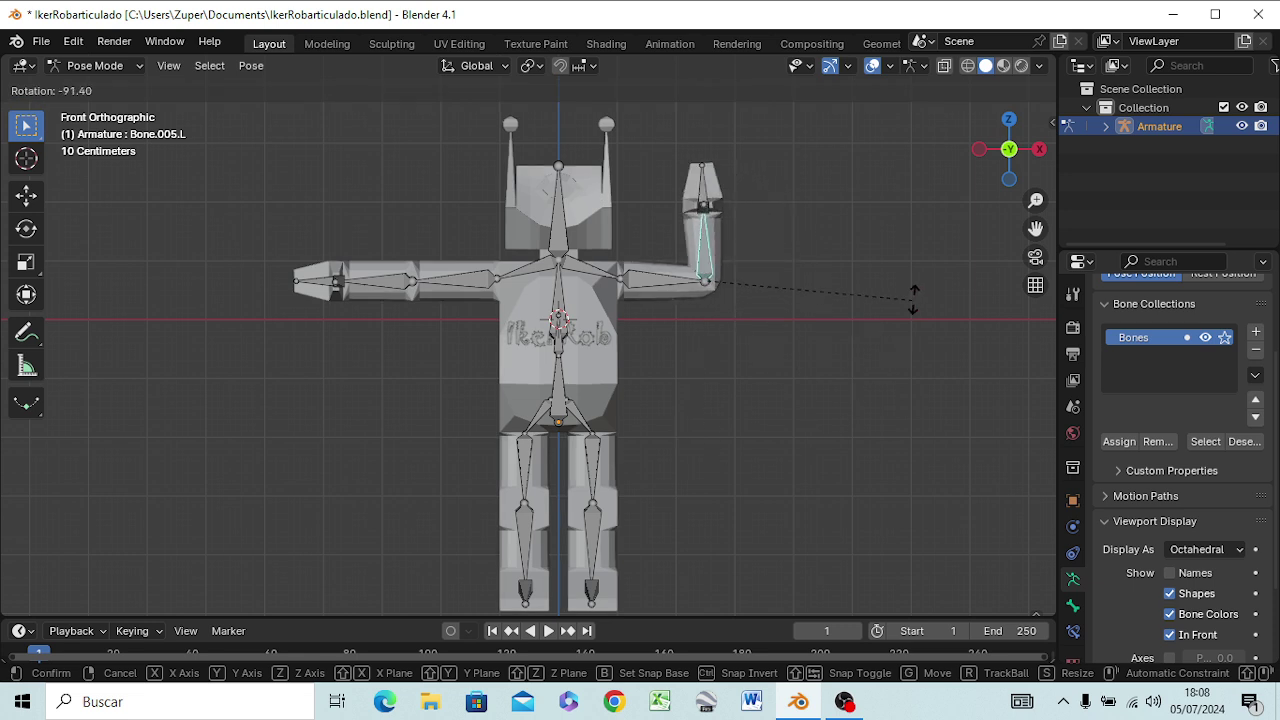
pyautogui.click(914, 310)
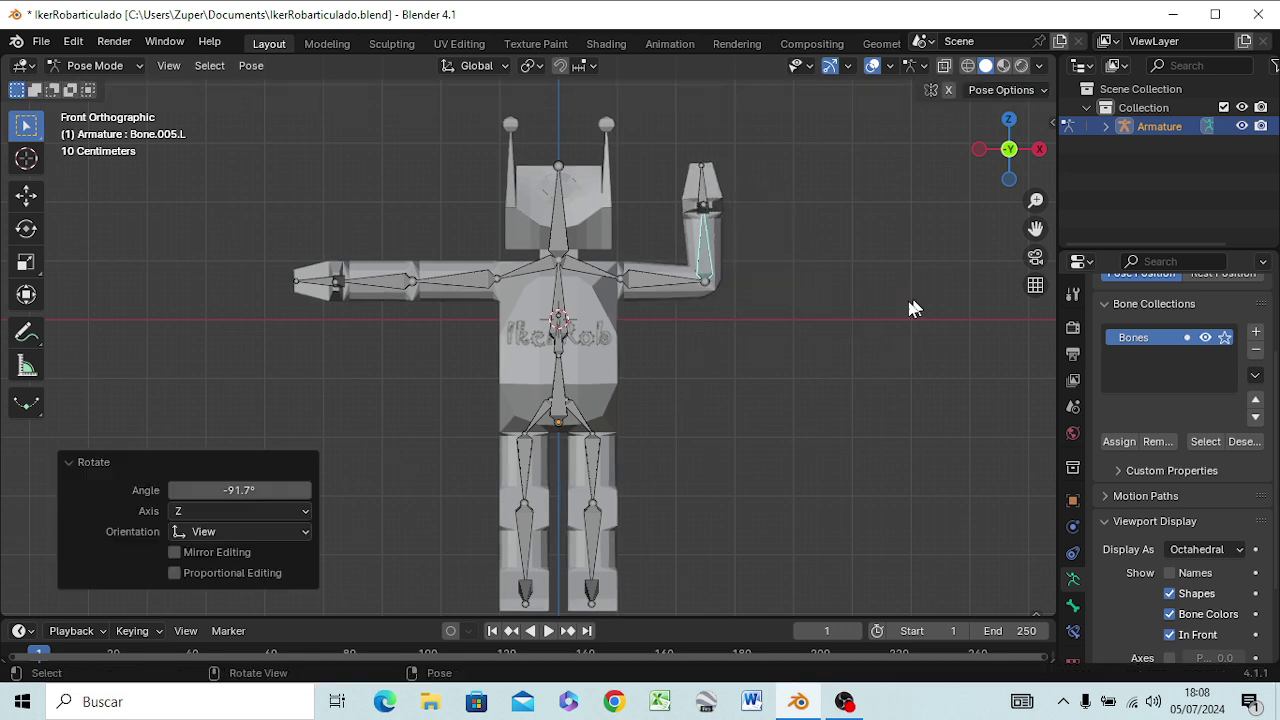
# Step: Raise the right forearm Bone.005.R by 89.2°, then view the rig from the right side
pyautogui.click(395, 290)
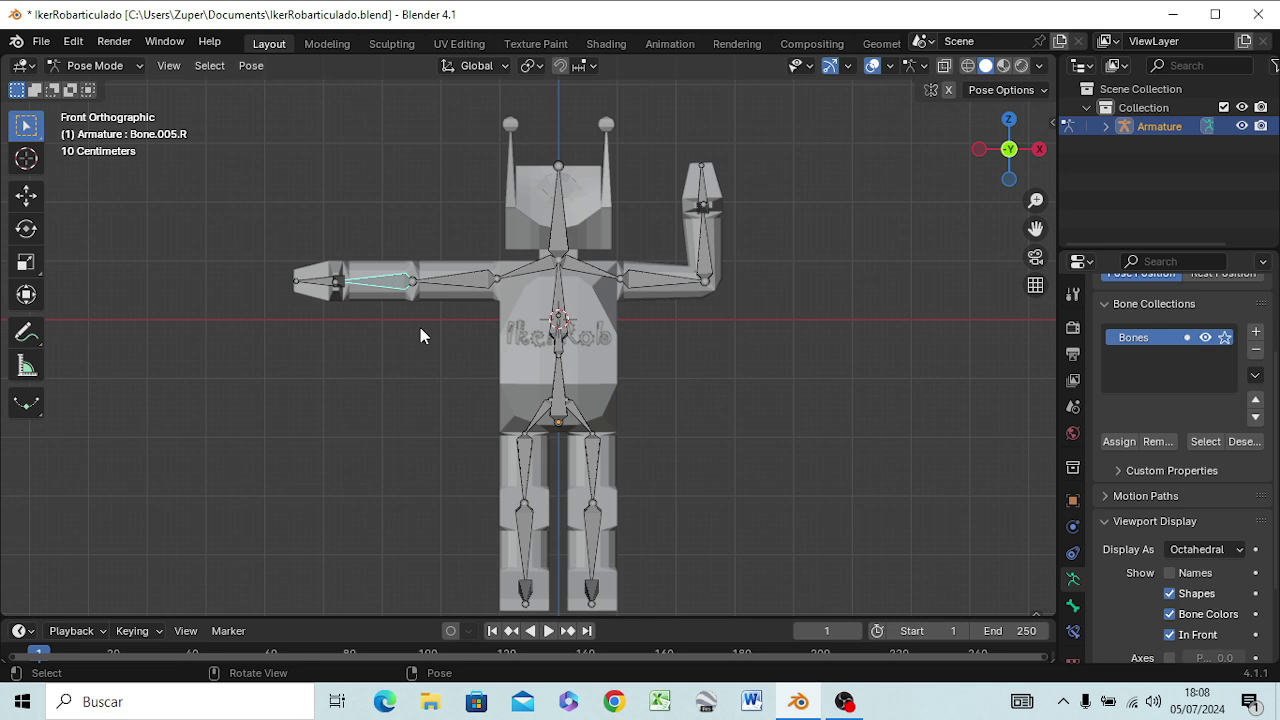
pyautogui.press('r')
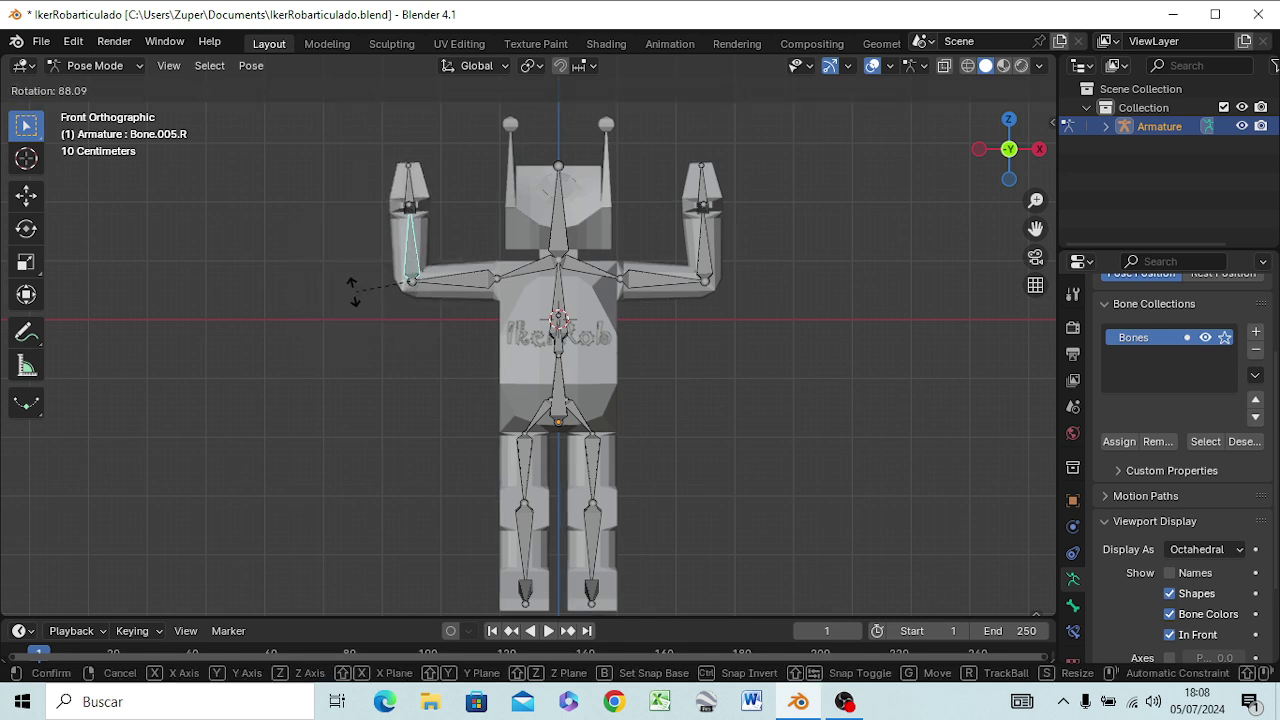
pyautogui.click(356, 293)
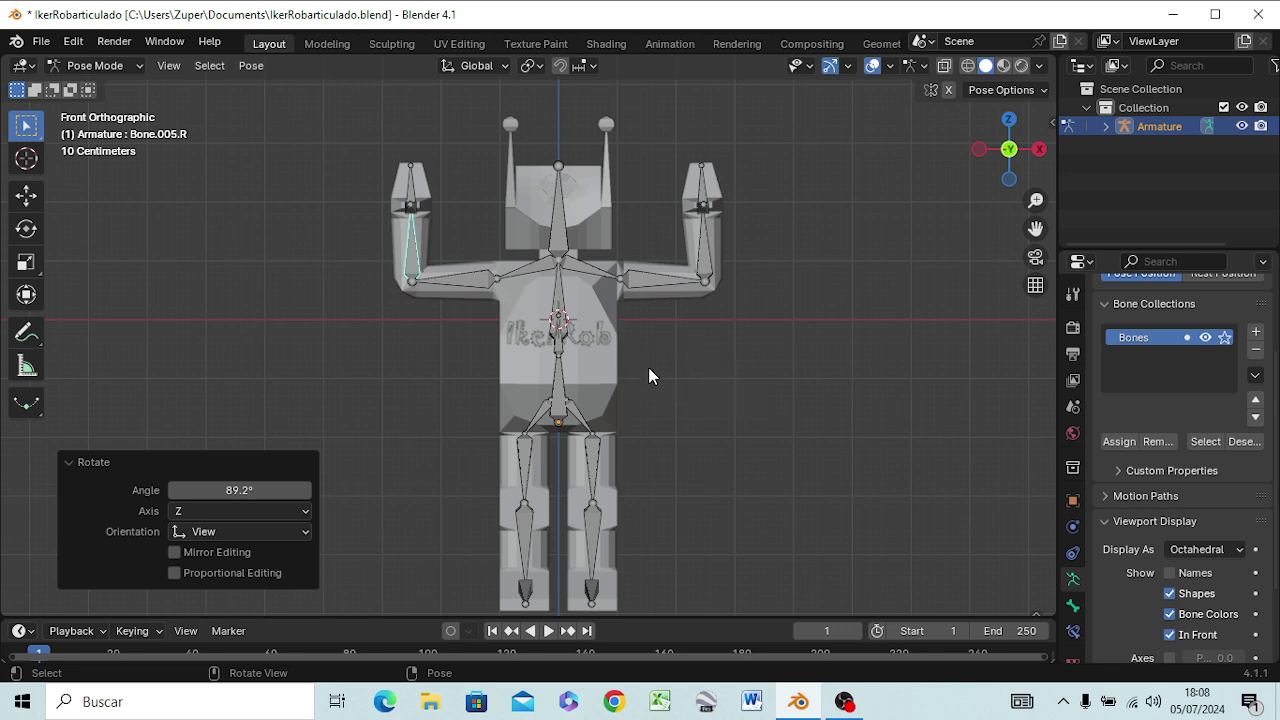
pyautogui.press('KP_3')
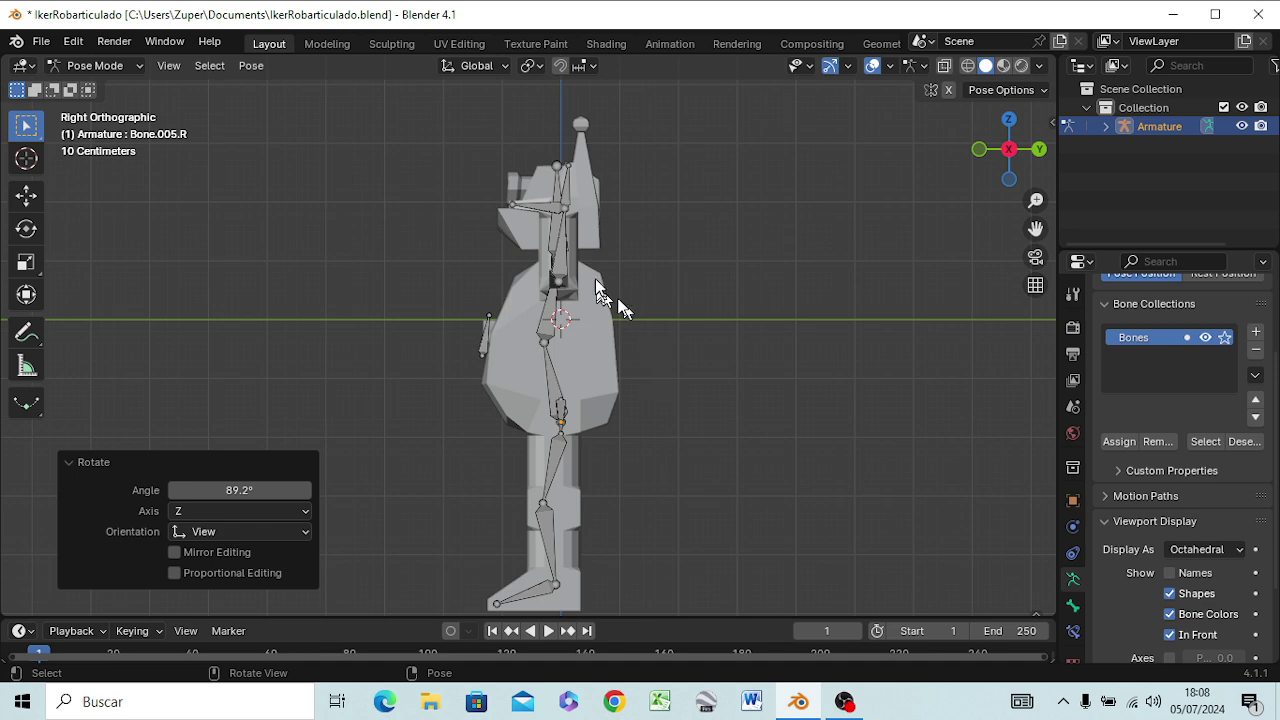
# Step: Rotate head bone Bone.001 2.67° about global X, then select the left lower-leg bone
pyautogui.moveTo(612, 320); pyautogui.dragTo(713, 345, button='middle')
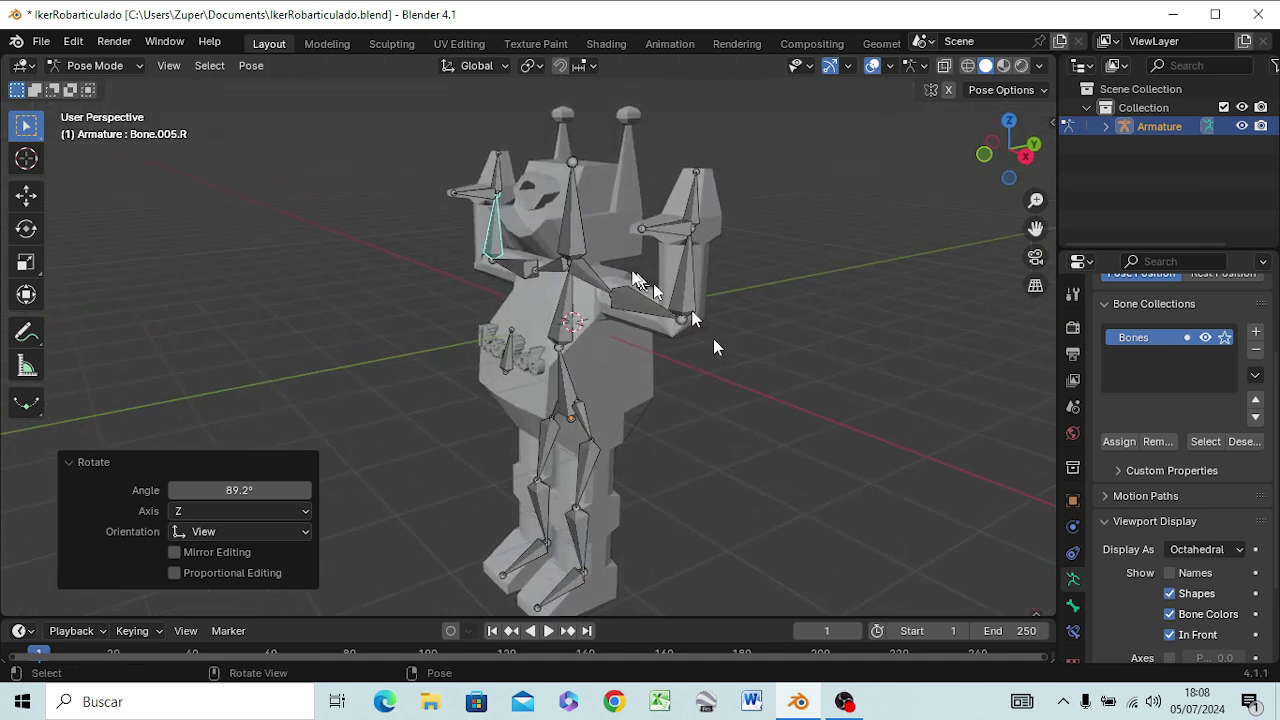
pyautogui.click(569, 230)
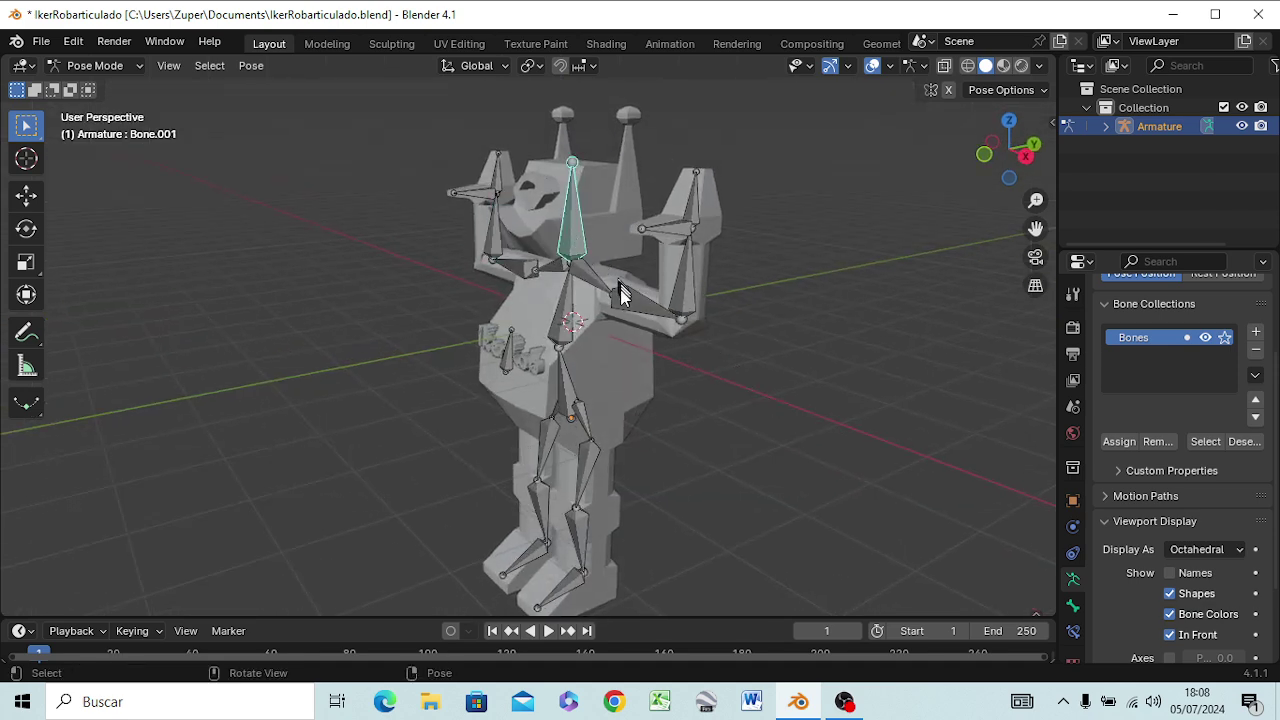
pyautogui.press('r')
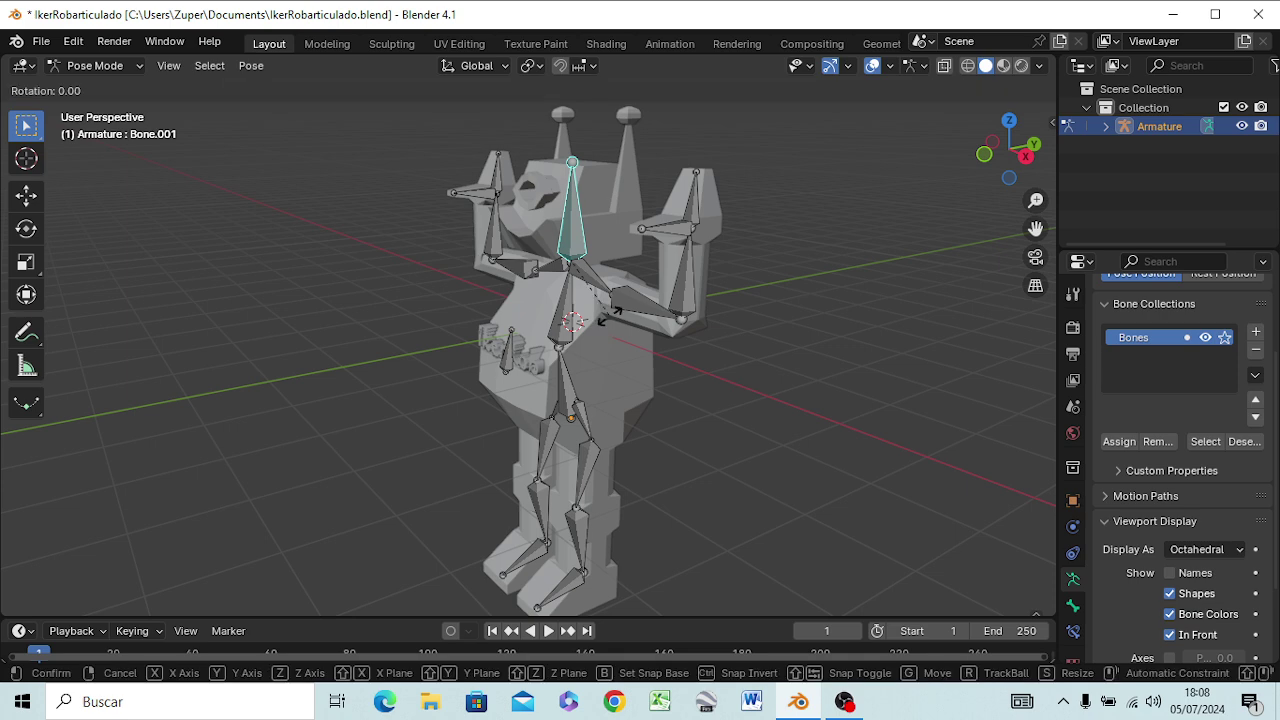
pyautogui.press('x')
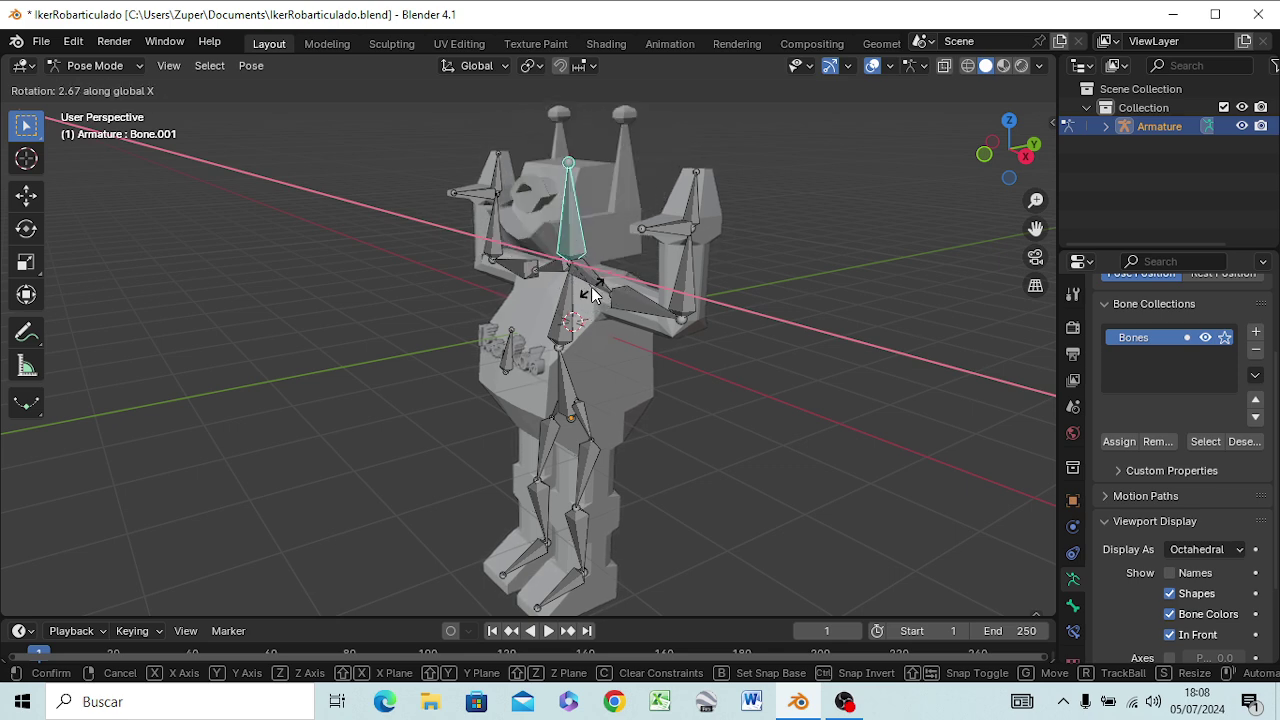
pyautogui.click(596, 296)
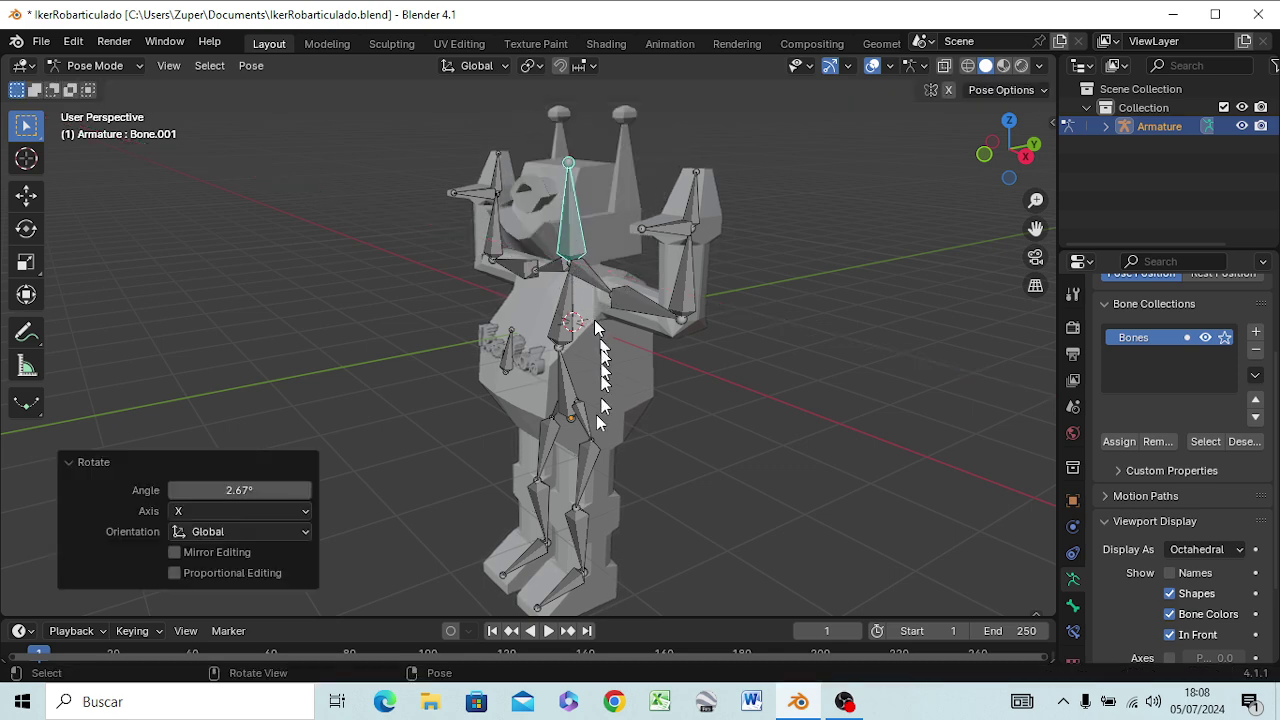
pyautogui.click(588, 535)
# Step: Bend the left lower leg Bone.010.L about the X axis, redoing the rotation after an undo
pyautogui.press('r')
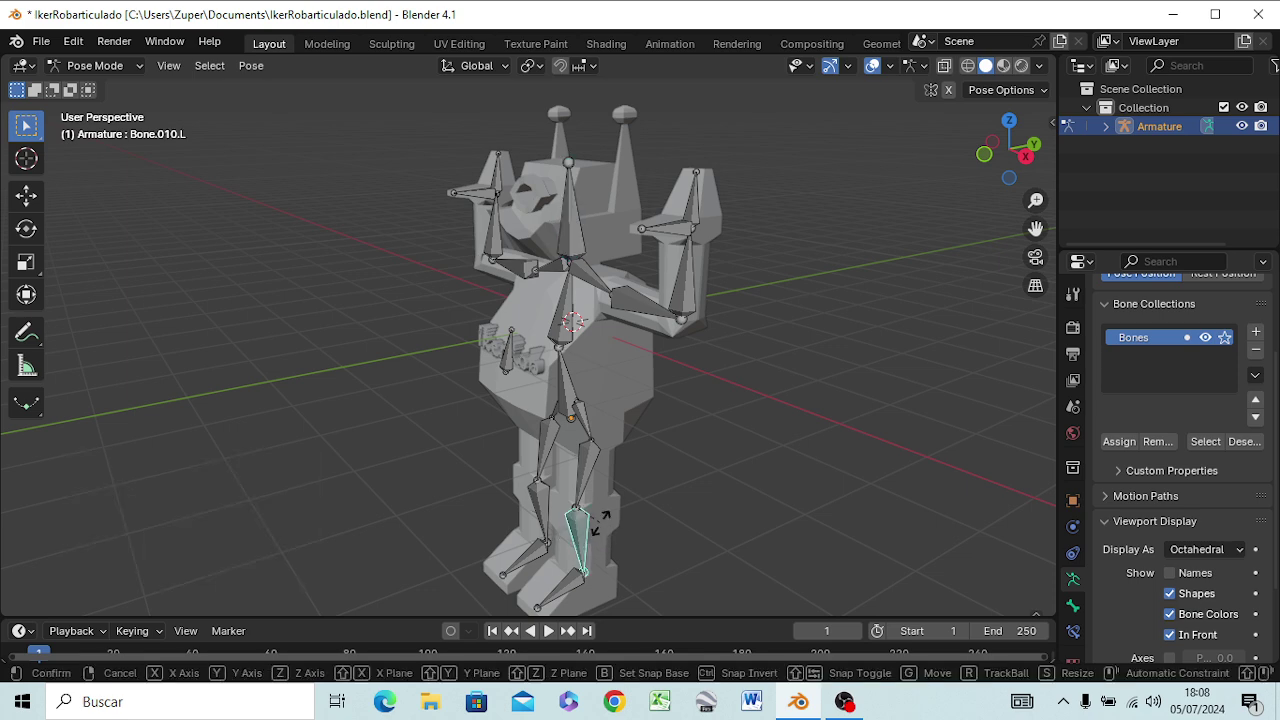
pyautogui.click(668, 452)
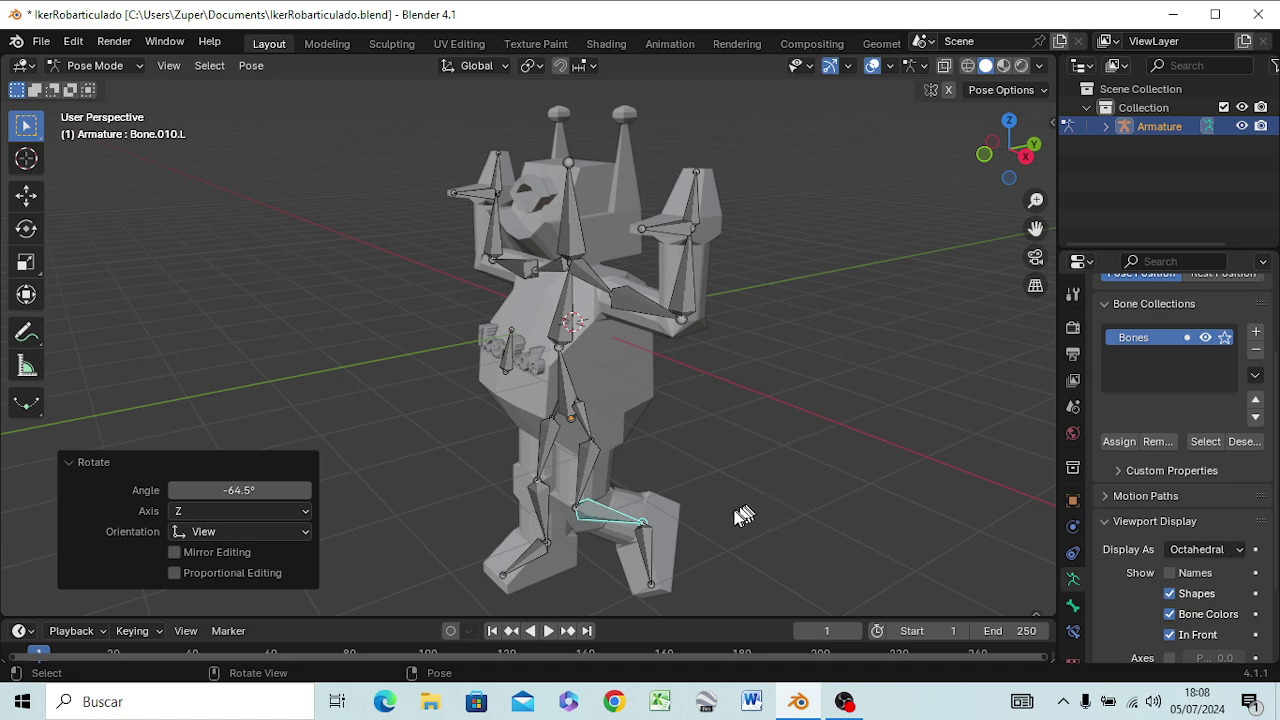
pyautogui.moveTo(737, 514)
pyautogui.mouseDown(button='middle')
pyautogui.moveTo(940, 495)
pyautogui.moveTo(808, 482)
pyautogui.mouseUp(button='middle')
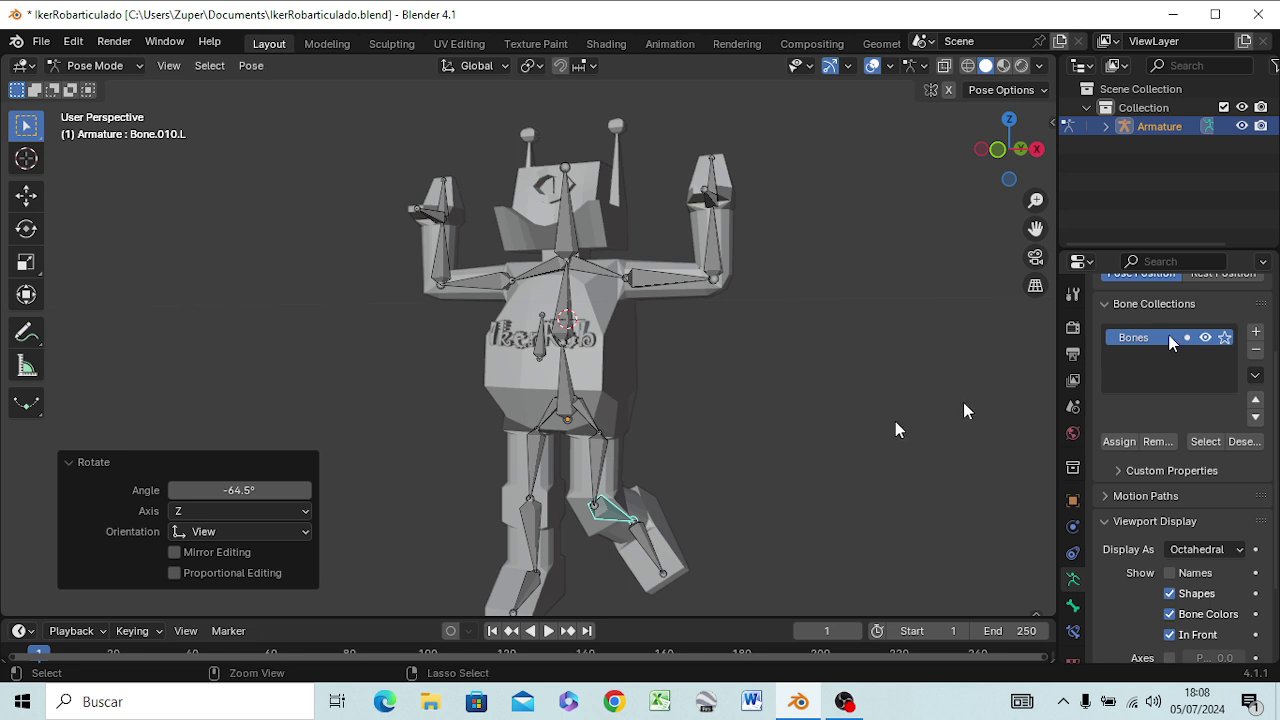
pyautogui.hotkey('ctrl', 'z')
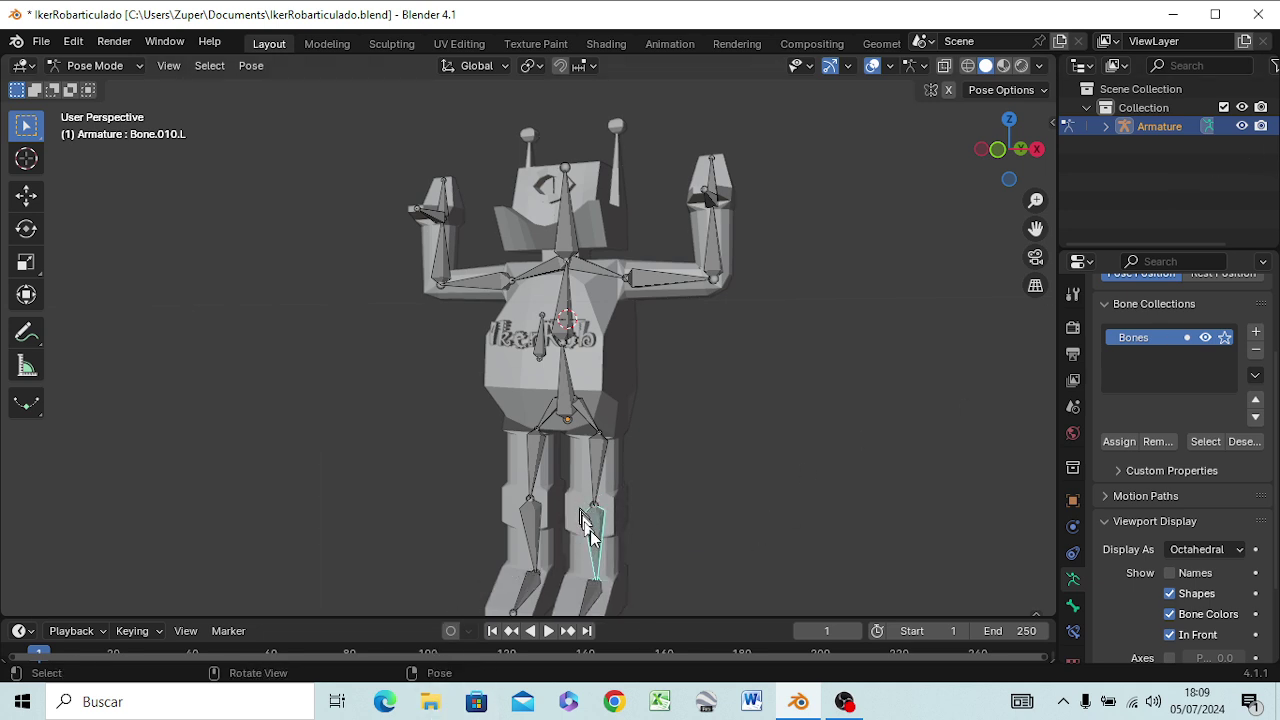
pyautogui.press('r')
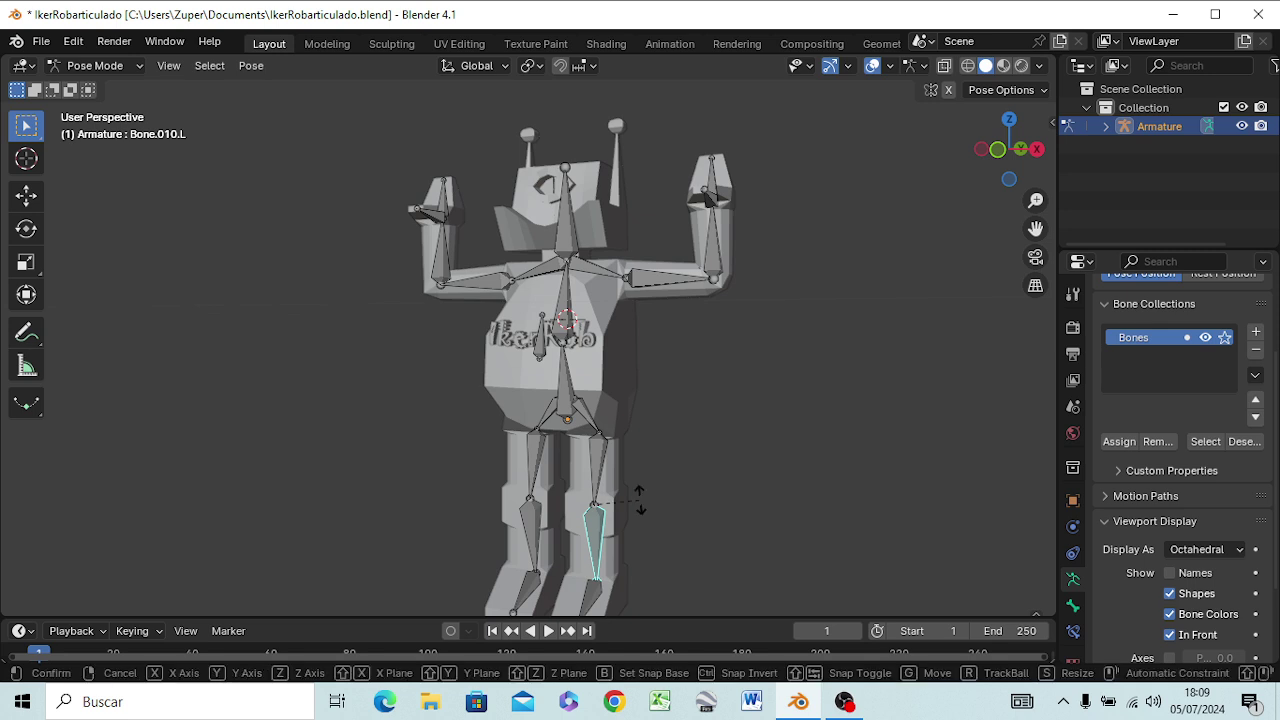
pyautogui.press('x')
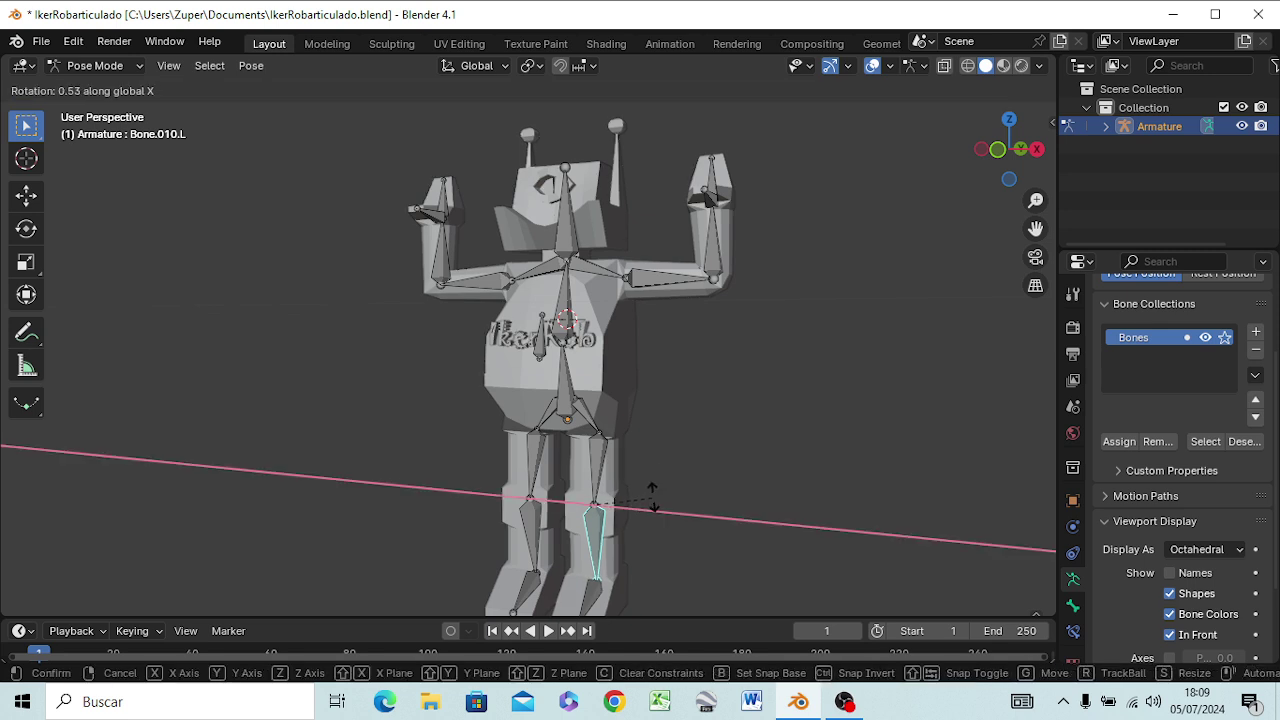
pyautogui.click(607, 400)
# Step: Lift the left thigh Bone.009.L 62.6° about the X axis
pyautogui.click(594, 458)
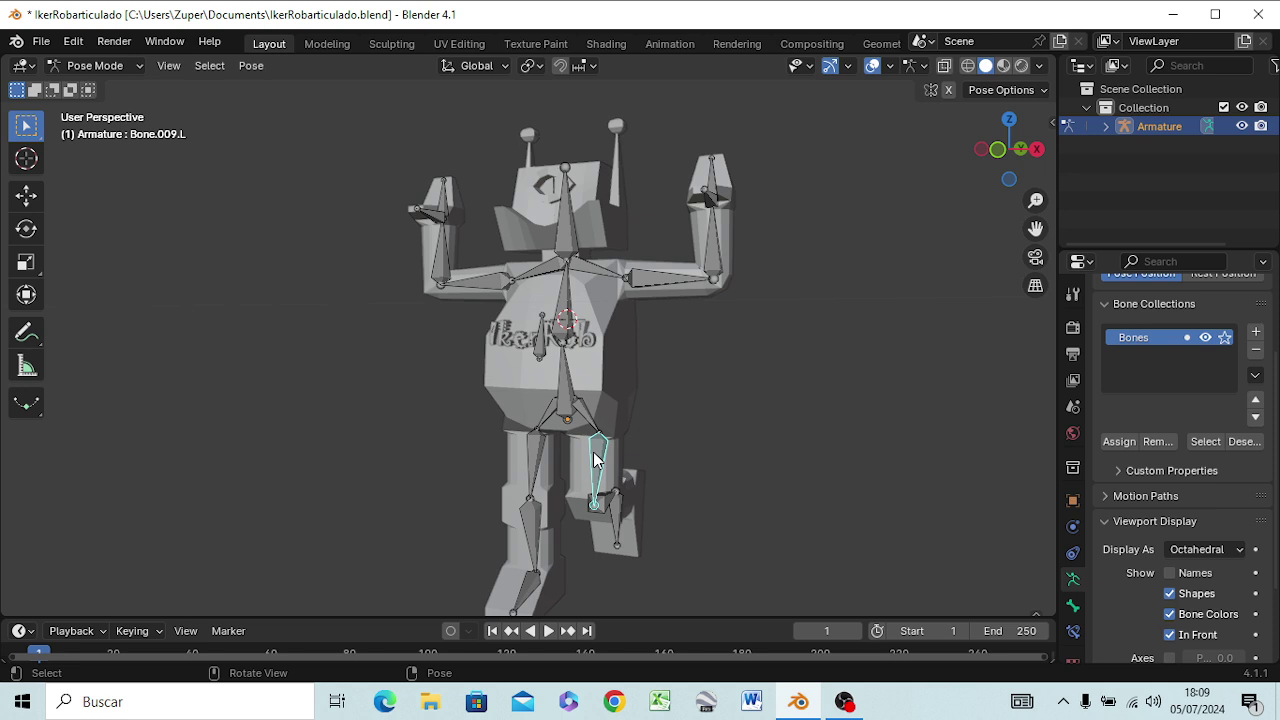
pyautogui.press('r')
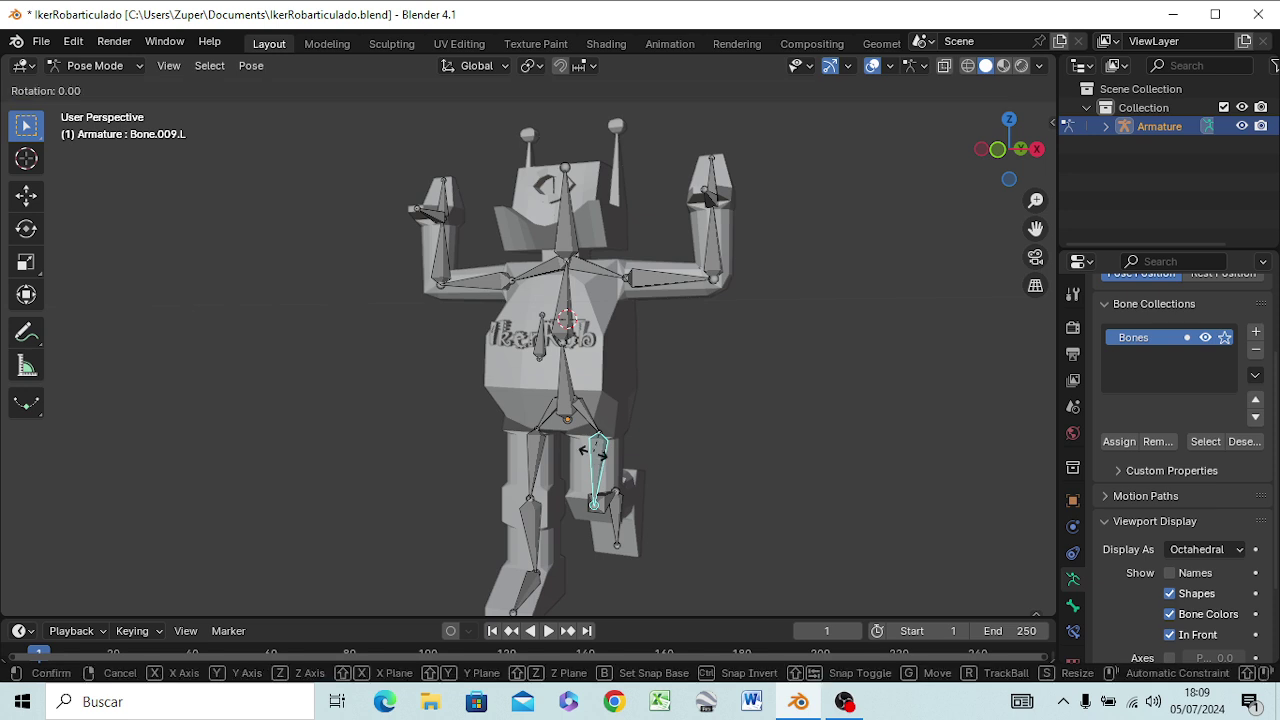
pyautogui.press('x')
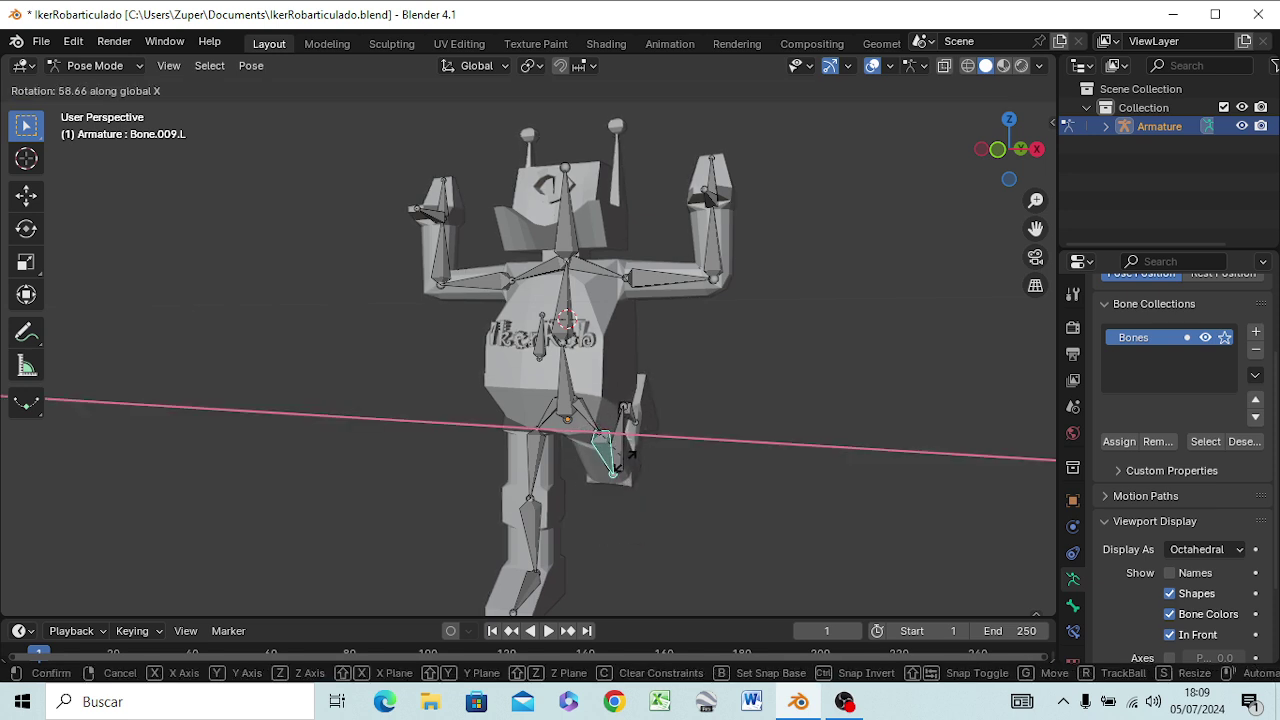
pyautogui.click(629, 460)
pyautogui.moveTo(709, 537)
pyautogui.mouseDown(button='middle')
pyautogui.moveTo(640, 562)
pyautogui.moveTo(543, 557)
pyautogui.mouseUp(button='middle')
# Step: Tilt the left foot Bone.011.L by -50.8° in the right side view
pyautogui.click(706, 464)
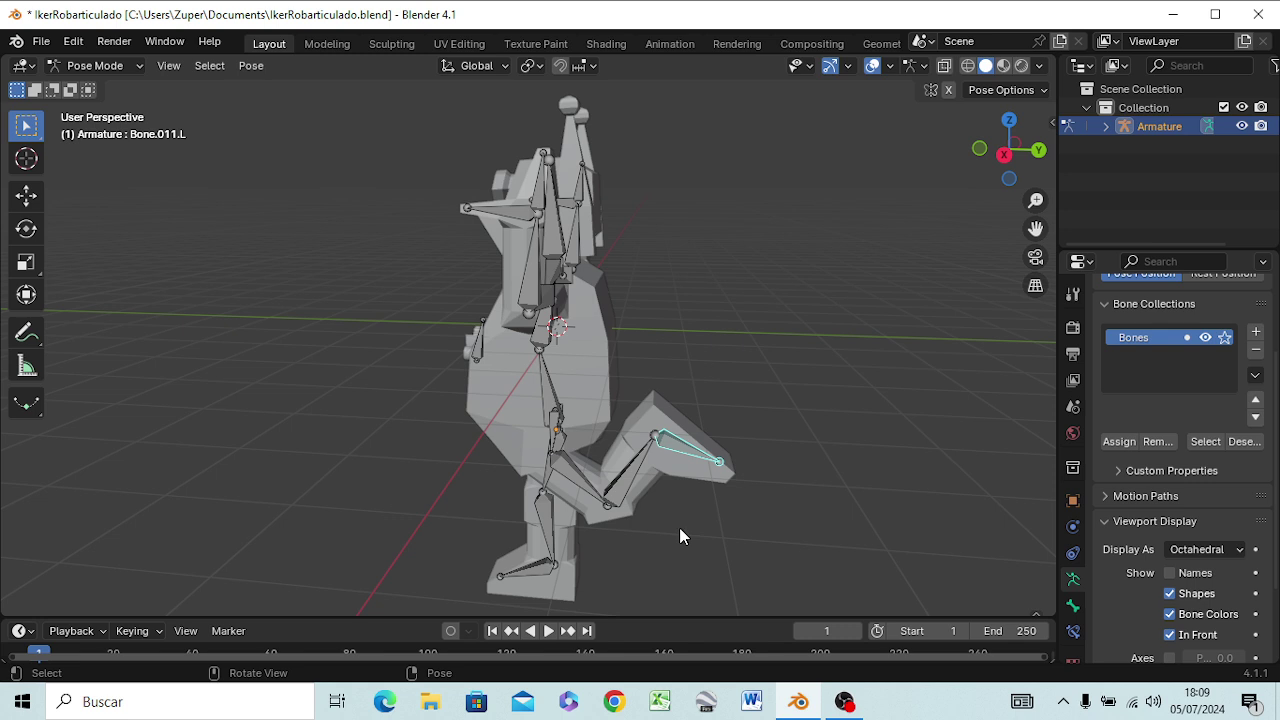
pyautogui.press('KP_3')
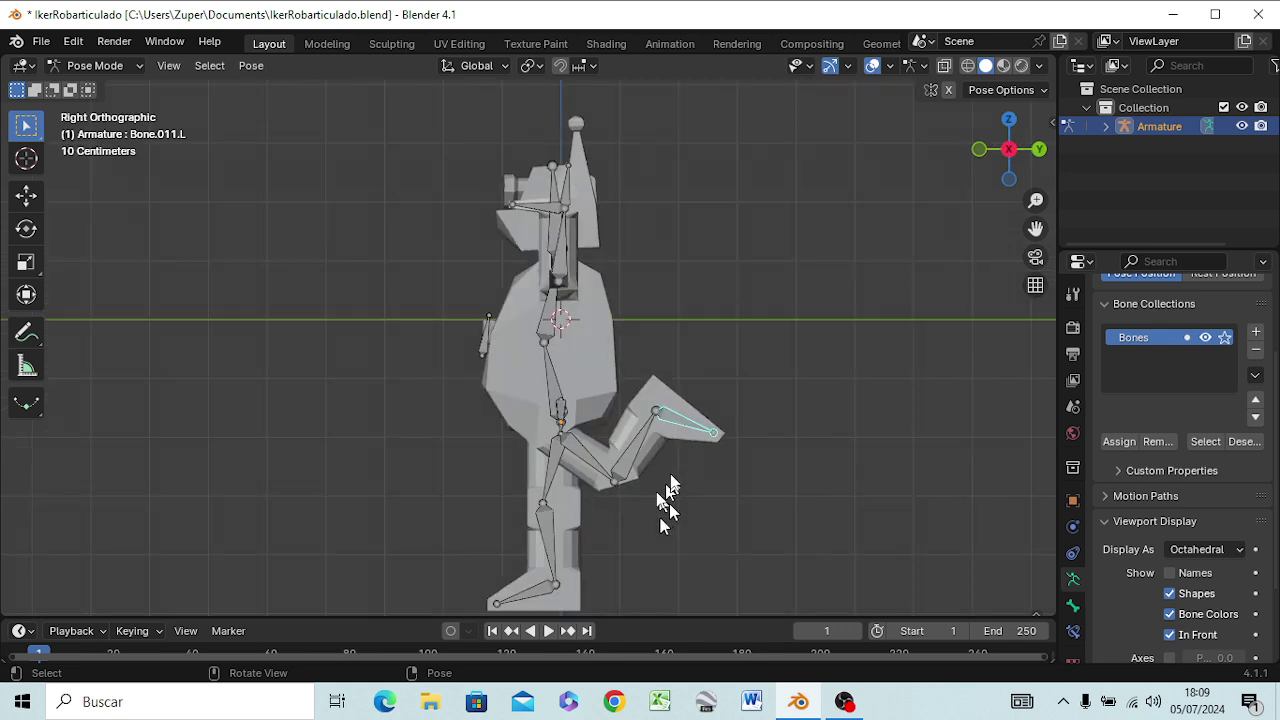
pyautogui.press('r')
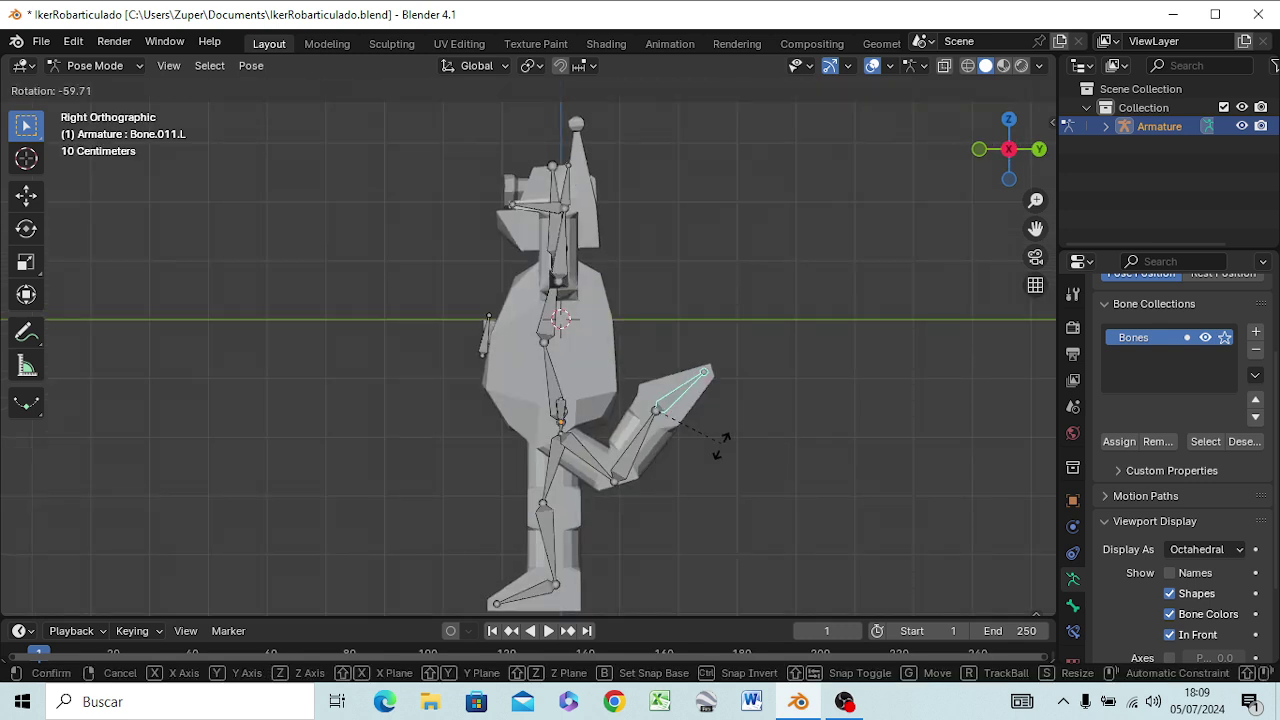
pyautogui.click(712, 452)
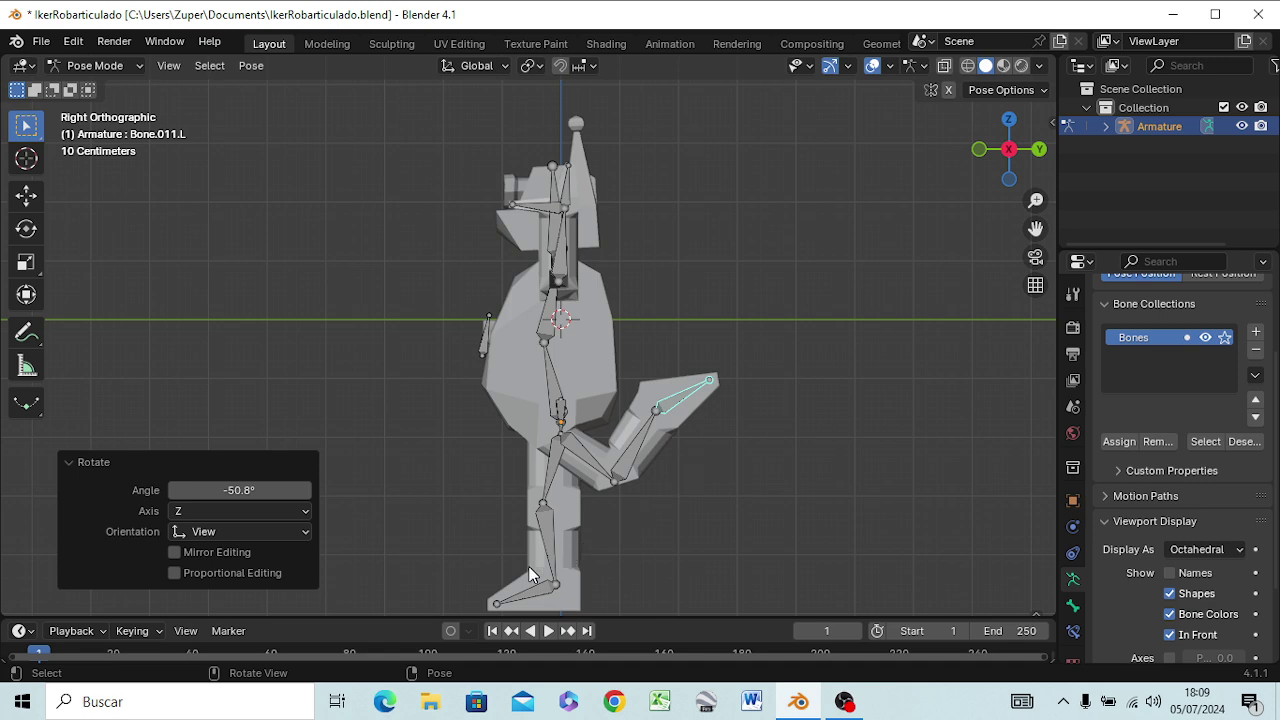
pyautogui.moveTo(555, 567)
pyautogui.mouseDown(button='middle')
pyautogui.moveTo(630, 565)
pyautogui.moveTo(645, 529)
pyautogui.mouseUp(button='middle')
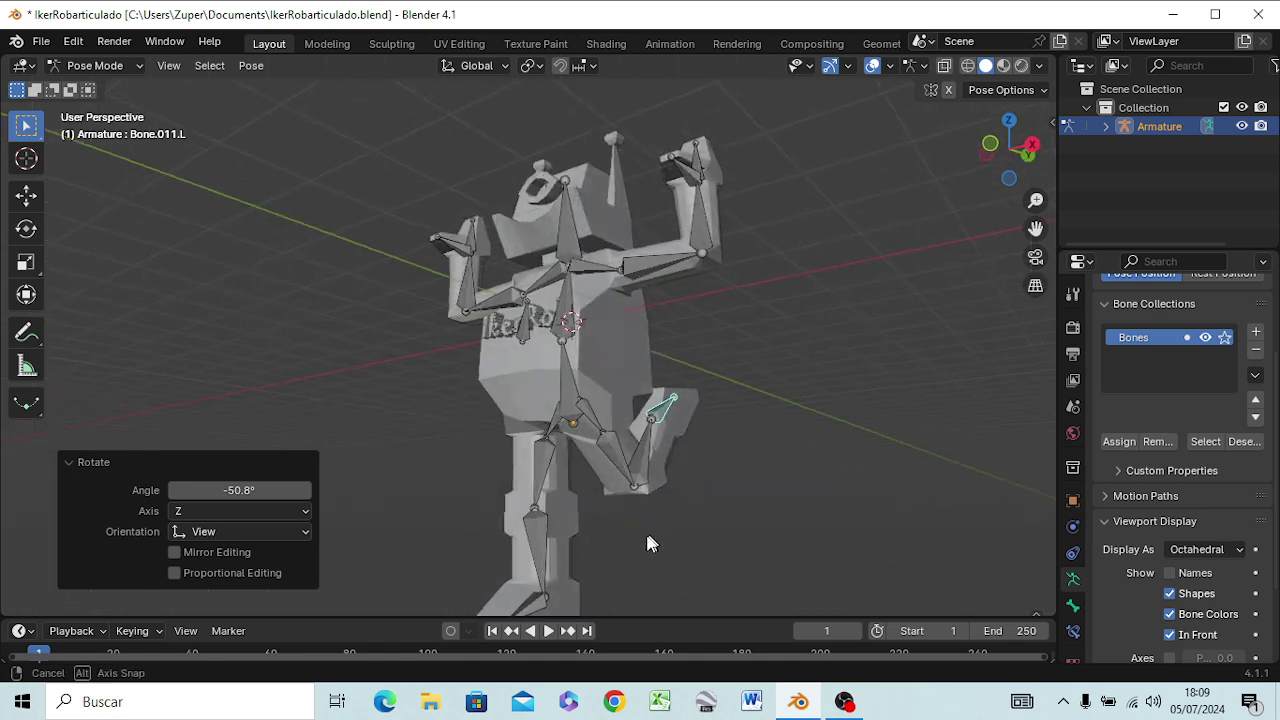
# Step: Swing the right thigh Bone.009.R back 35° and bend the shin Bone.010.R 47° about X
pyautogui.click(540, 470)
pyautogui.press('r')
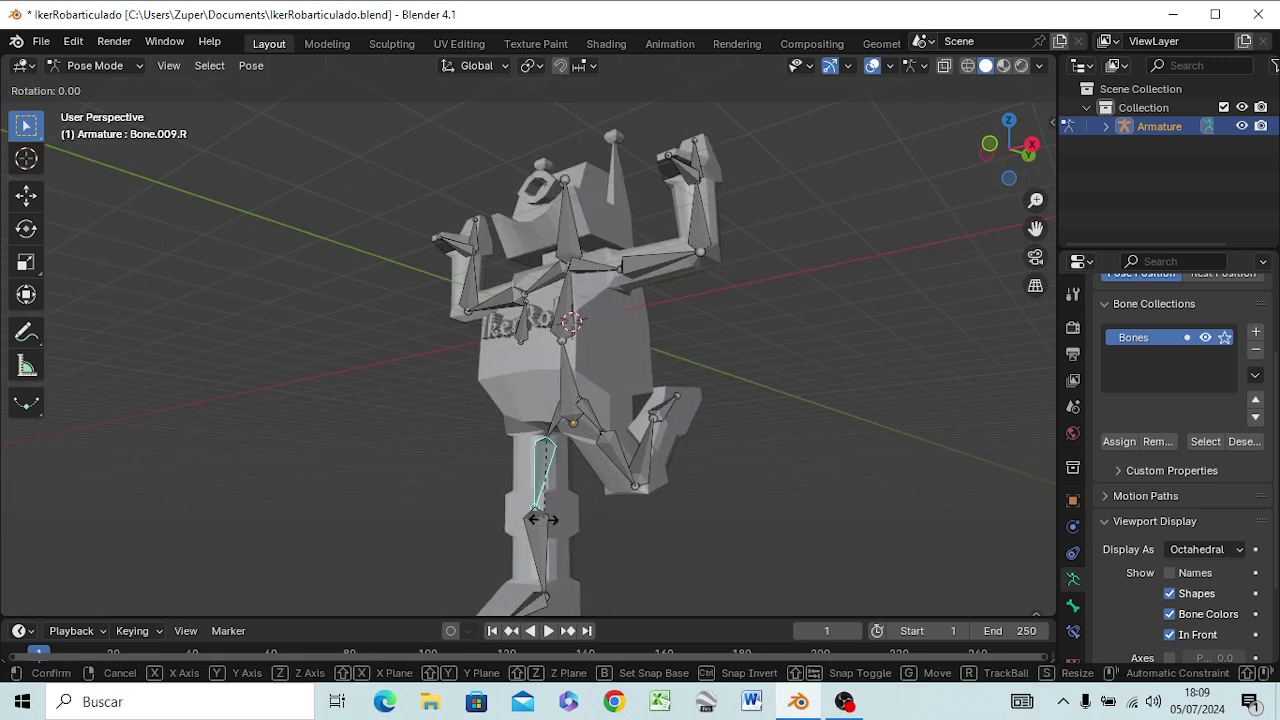
pyautogui.press('x')
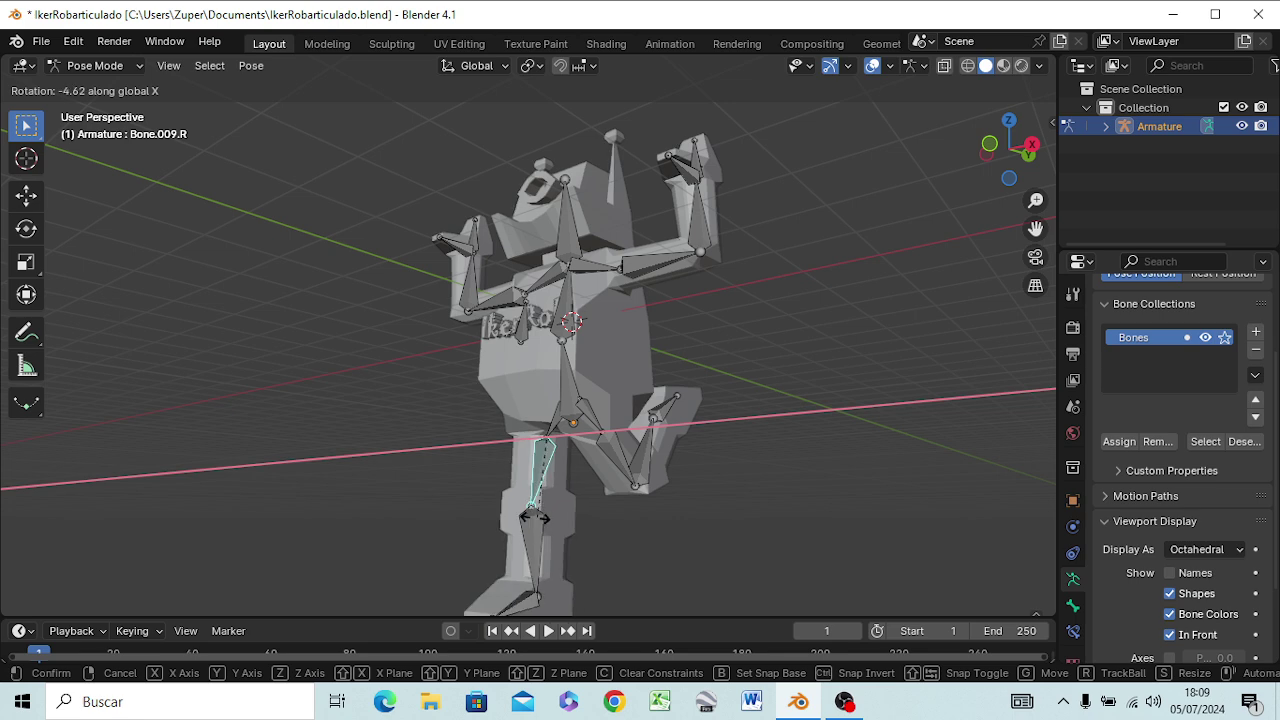
pyautogui.click(505, 502)
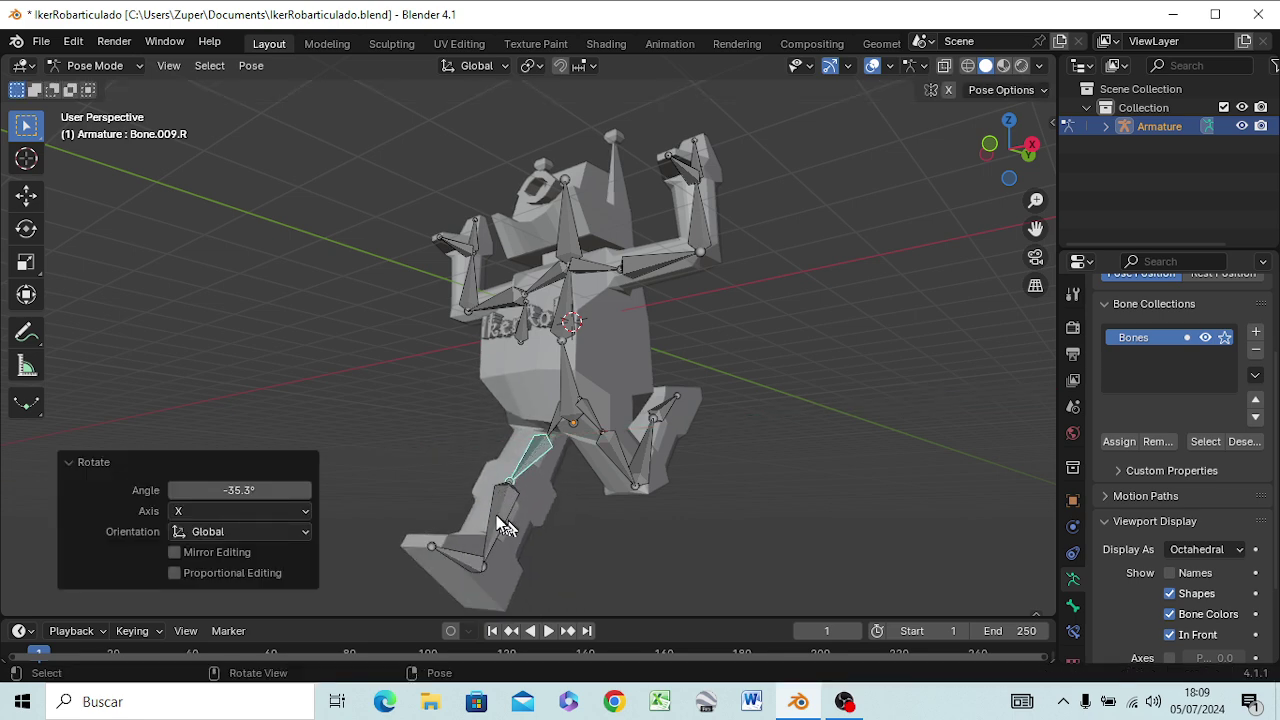
pyautogui.click(502, 528)
pyautogui.press('r')
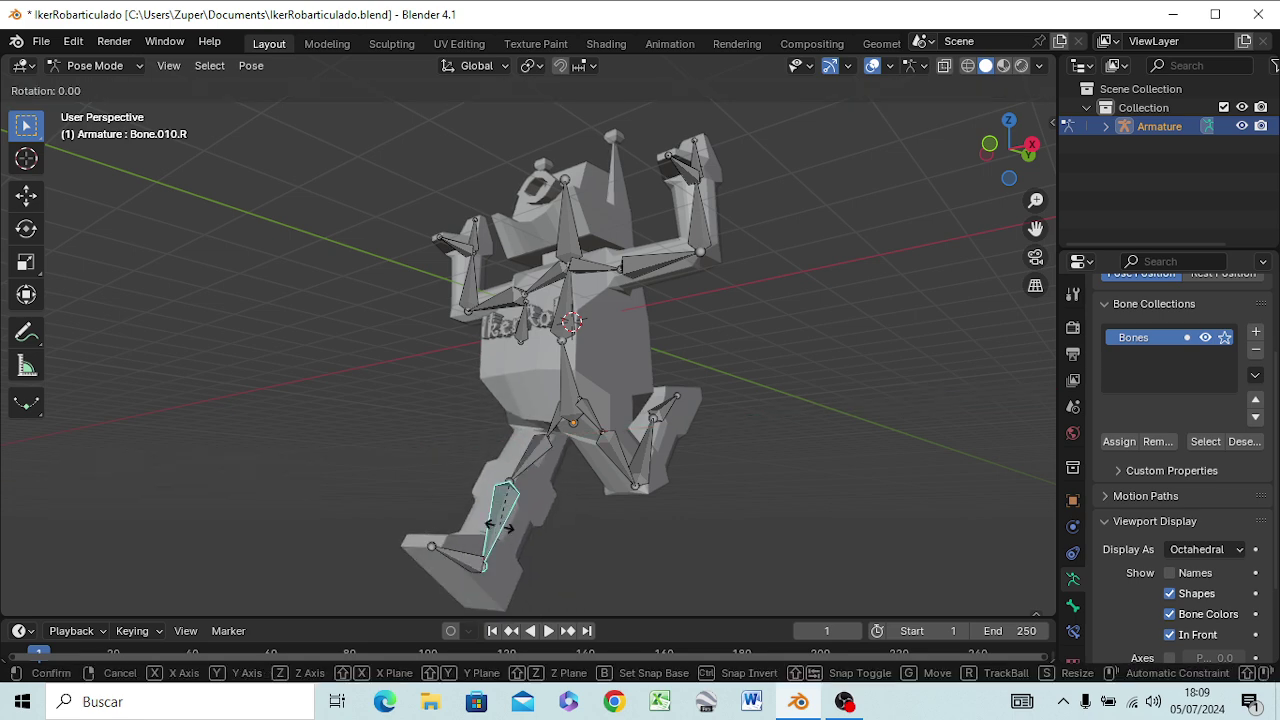
pyautogui.press('x')
pyautogui.click(554, 551)
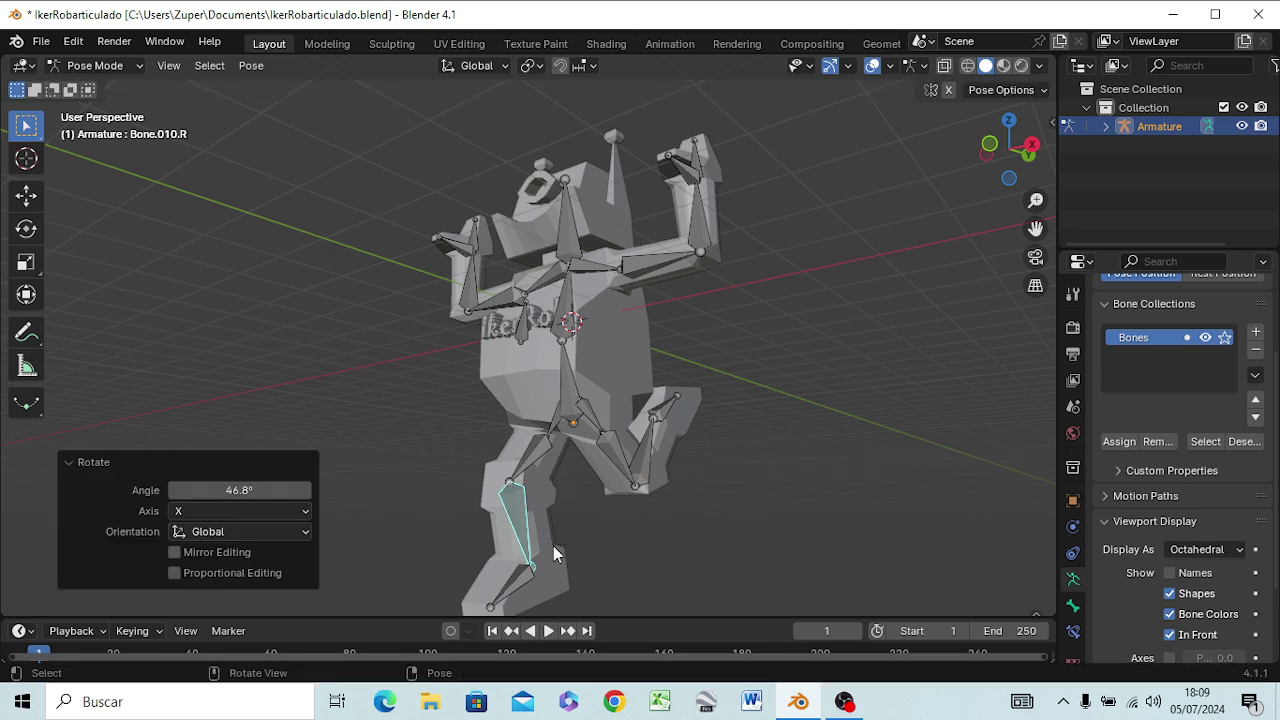
# Step: Tilt the right foot Bone.011.R 8.34° about global X
pyautogui.click(513, 590)
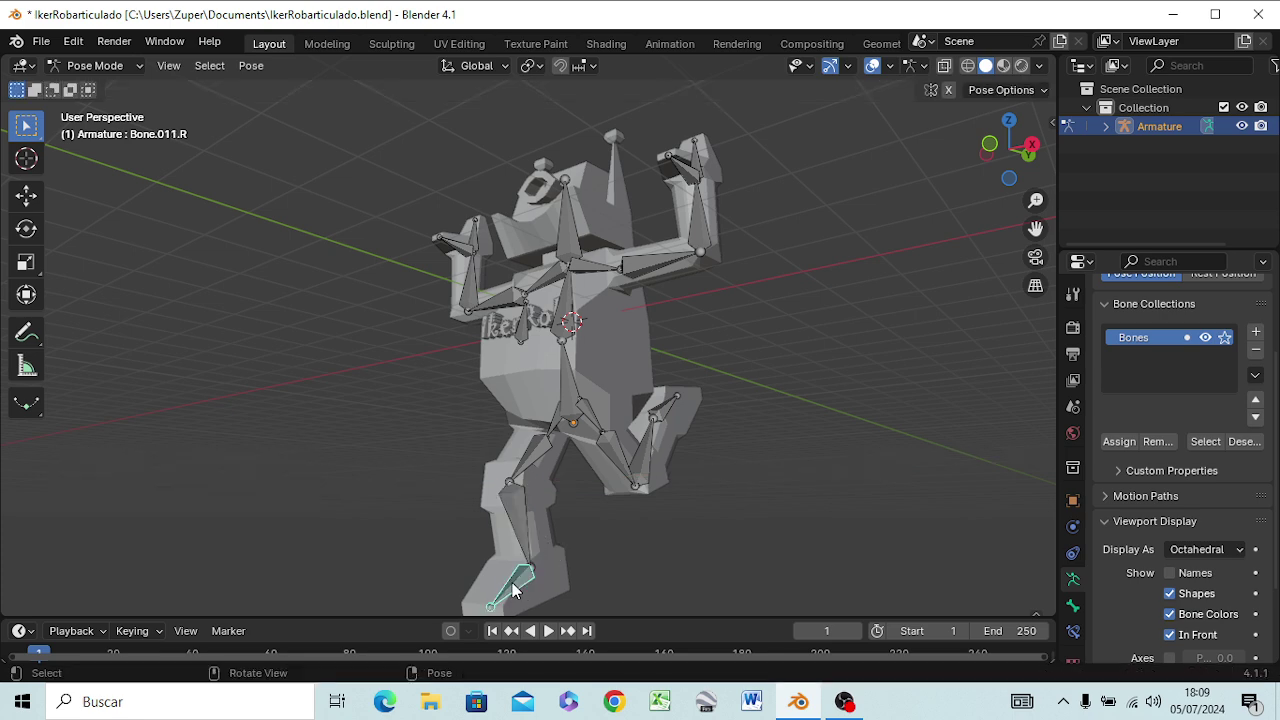
pyautogui.press('r')
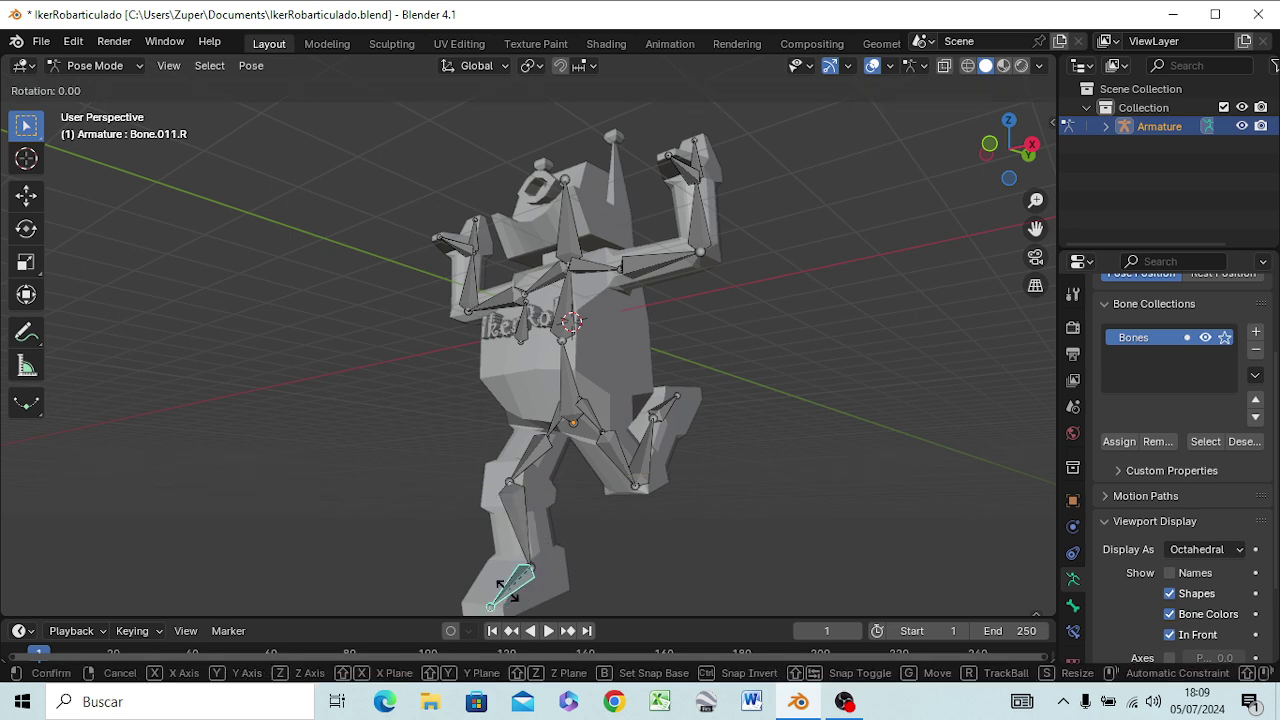
pyautogui.press('x')
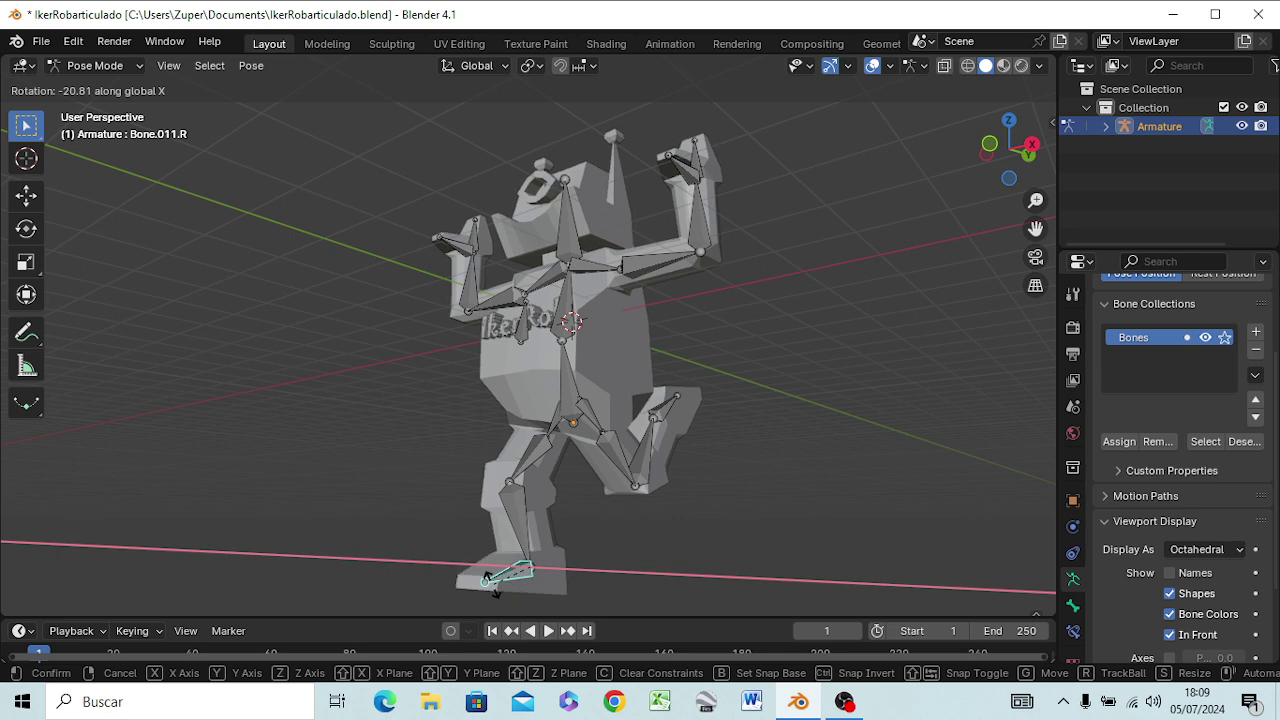
pyautogui.click(500, 604)
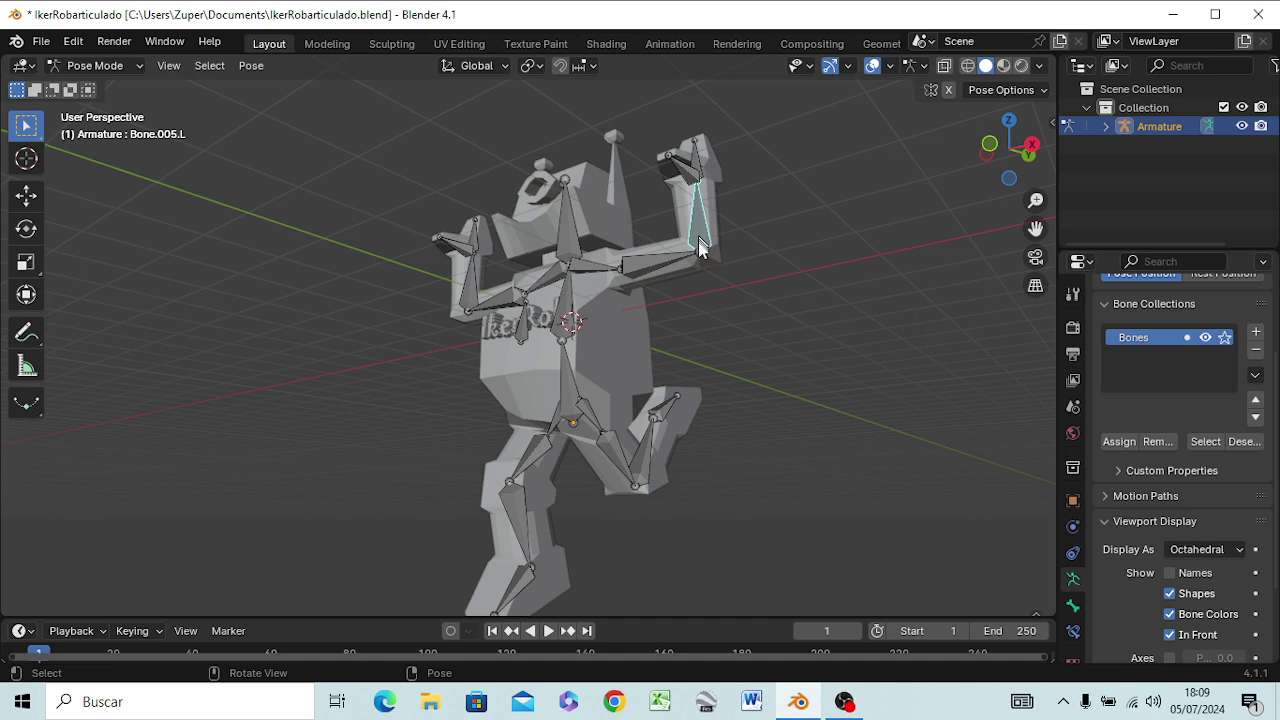
# Step: Rotate the left forearm Bone.005.L 79.9° about global X
pyautogui.press('r')
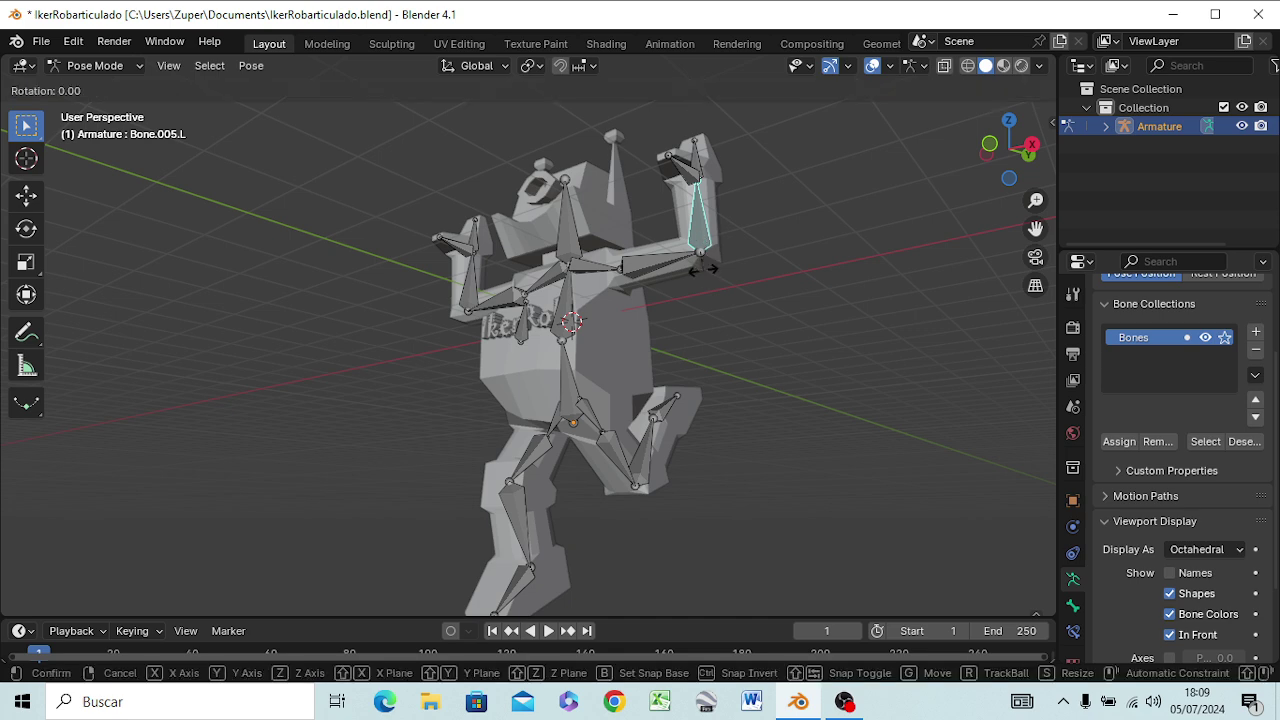
pyautogui.press('x')
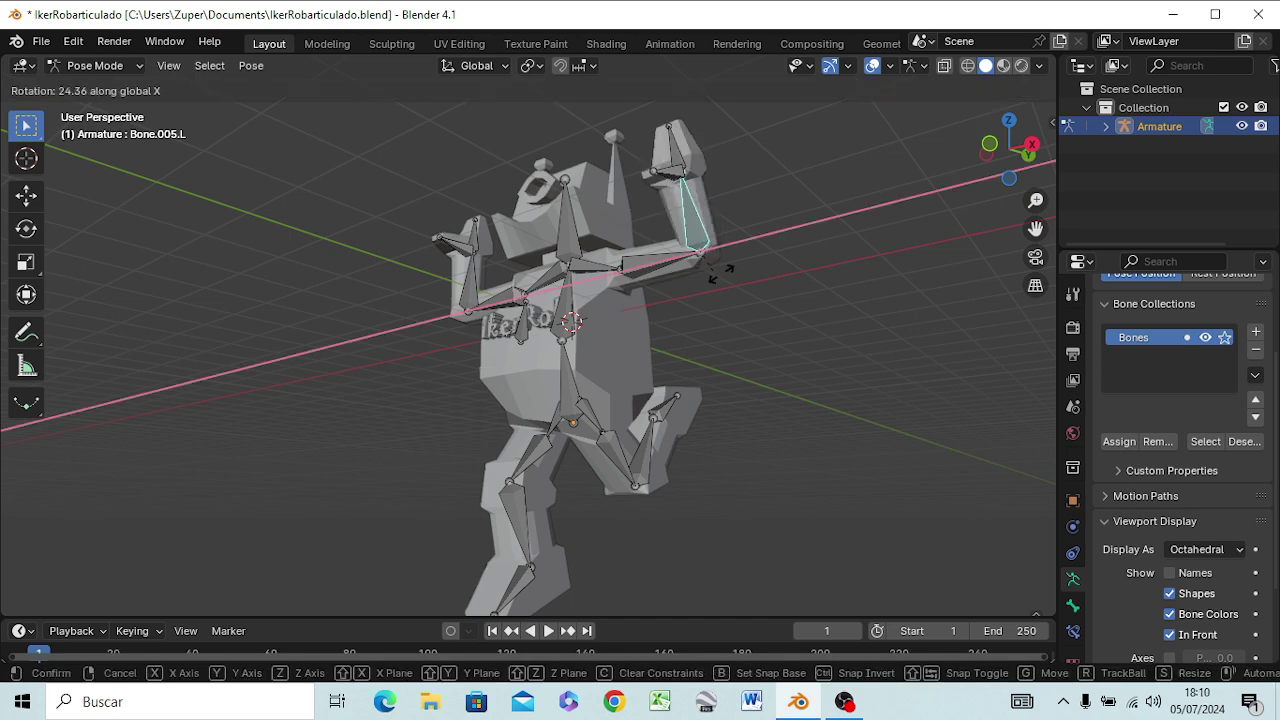
pyautogui.click(784, 256)
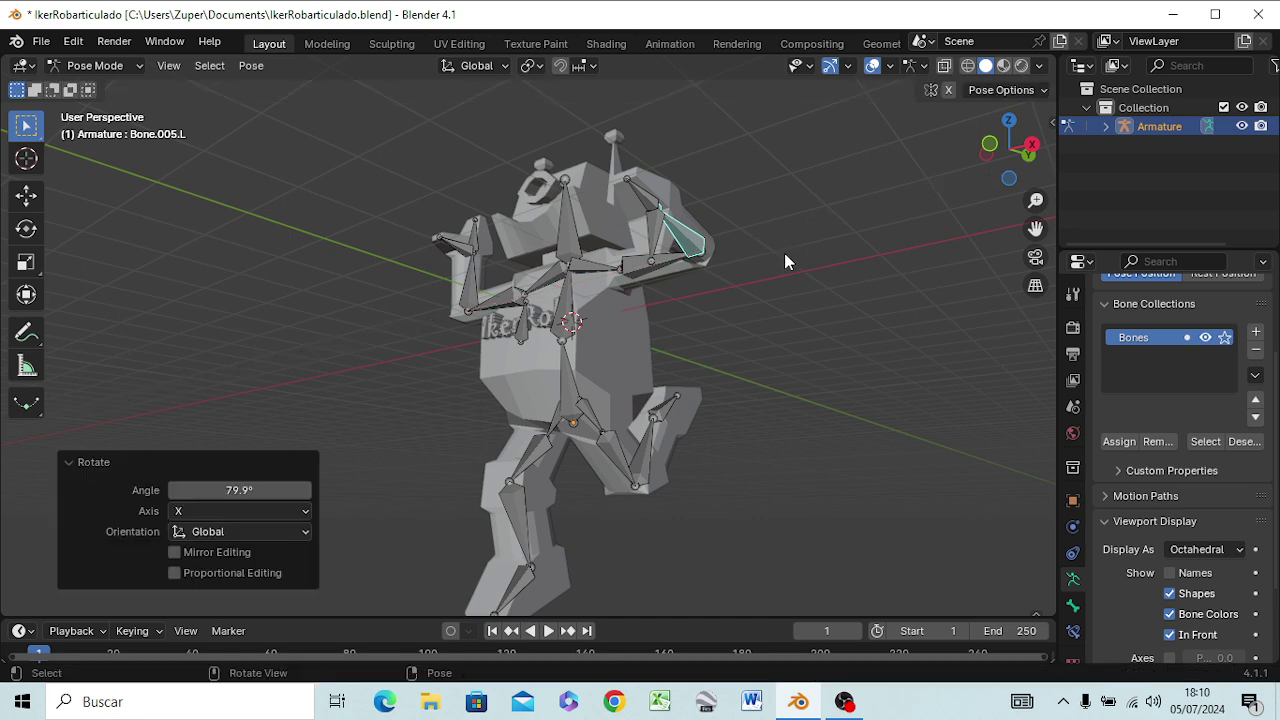
# Step: Rotate the left hand bone Bone.007.L -49.9° about global X
pyautogui.click(660, 235)
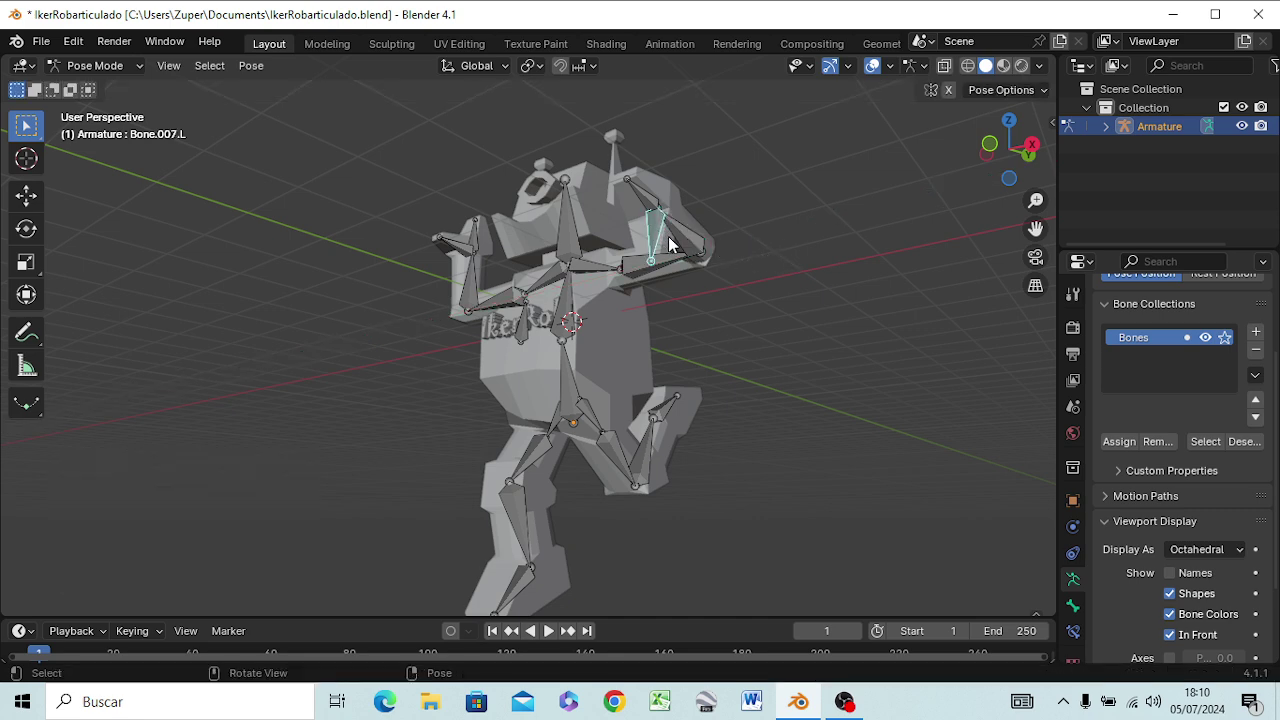
pyautogui.press('r')
pyautogui.press('x')
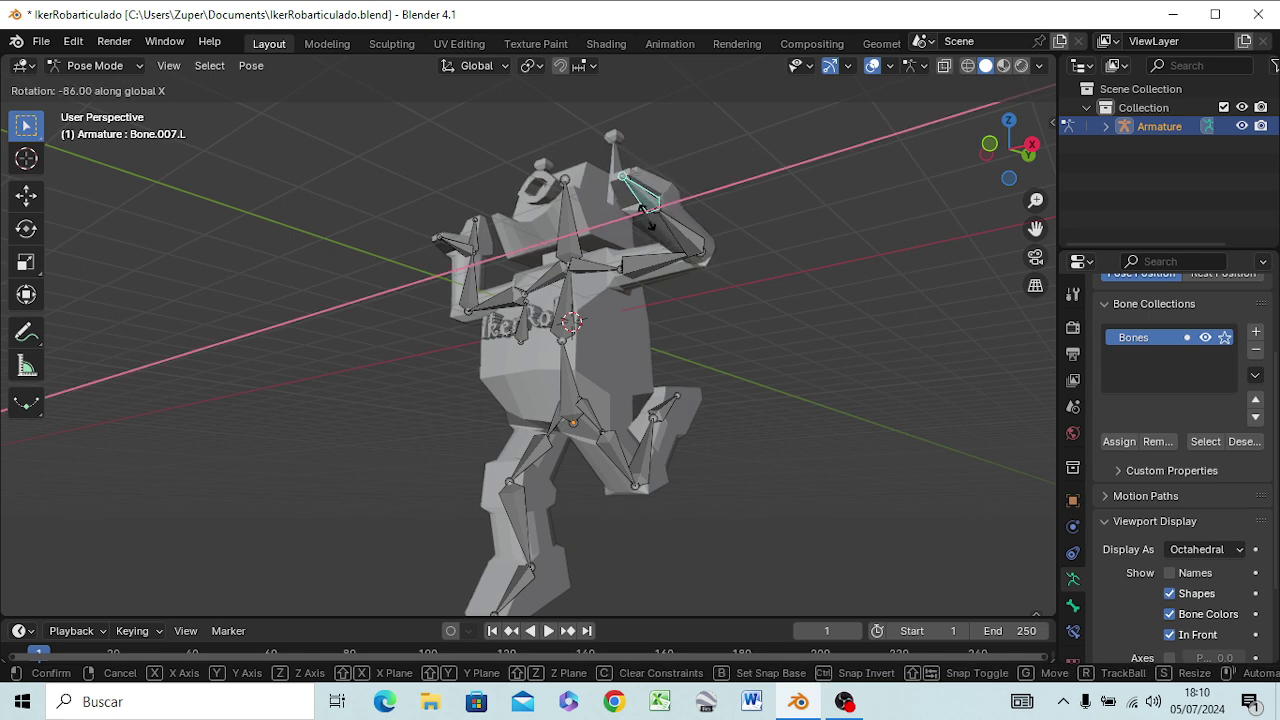
pyautogui.click(650, 222)
pyautogui.moveTo(771, 394); pyautogui.dragTo(905, 433, button='middle')
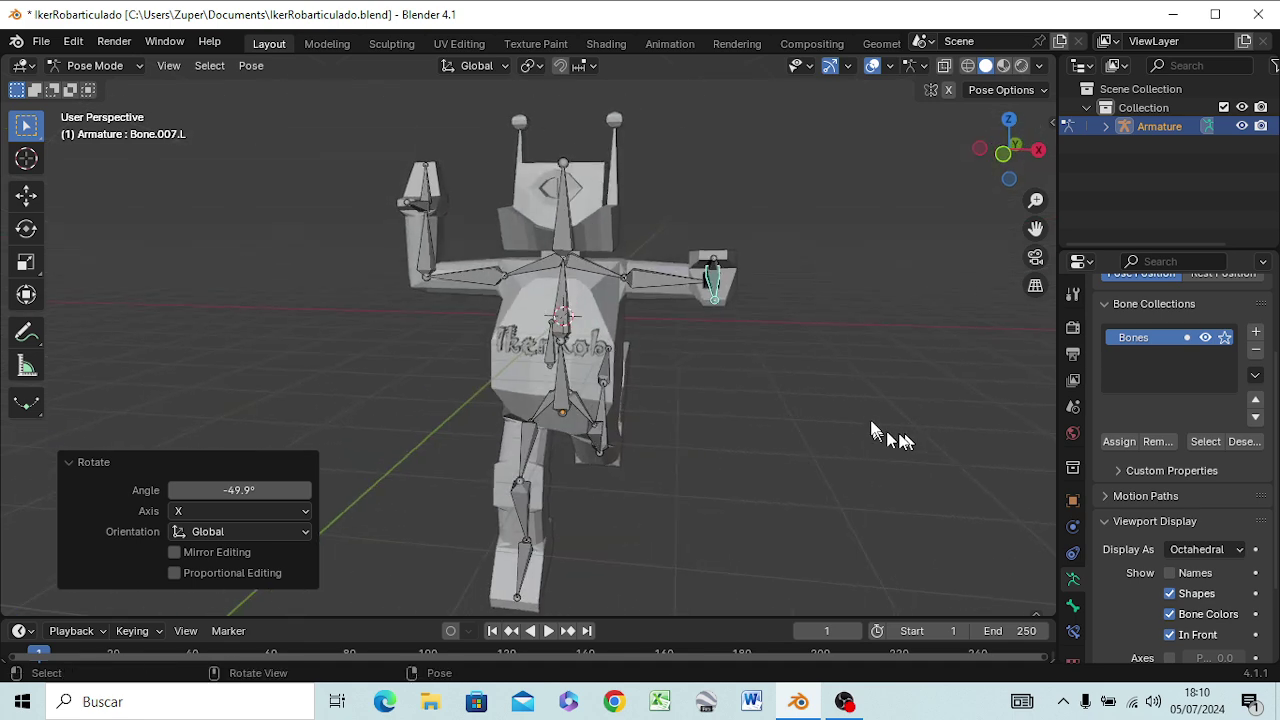
# Step: Rotate the left upper arm bone Bone.004.L −51.3° about global X, cancelling an accidental scale
pyautogui.click(655, 279)
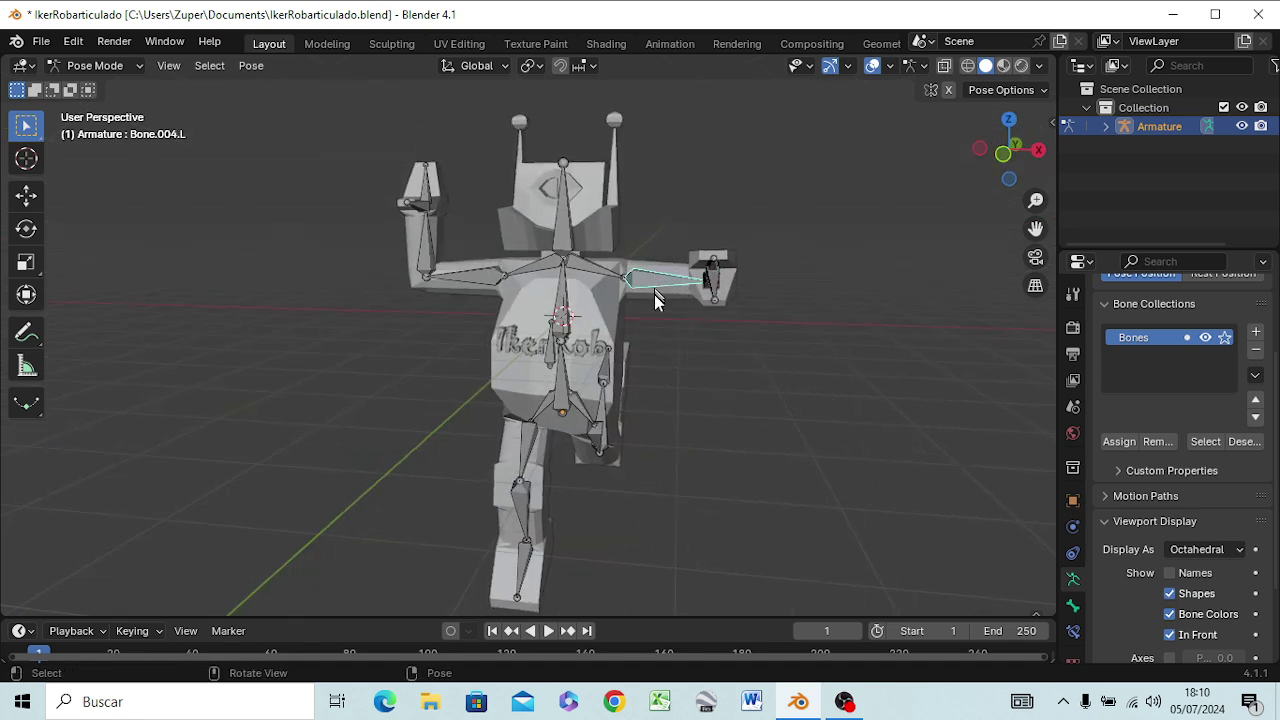
pyautogui.press('r')
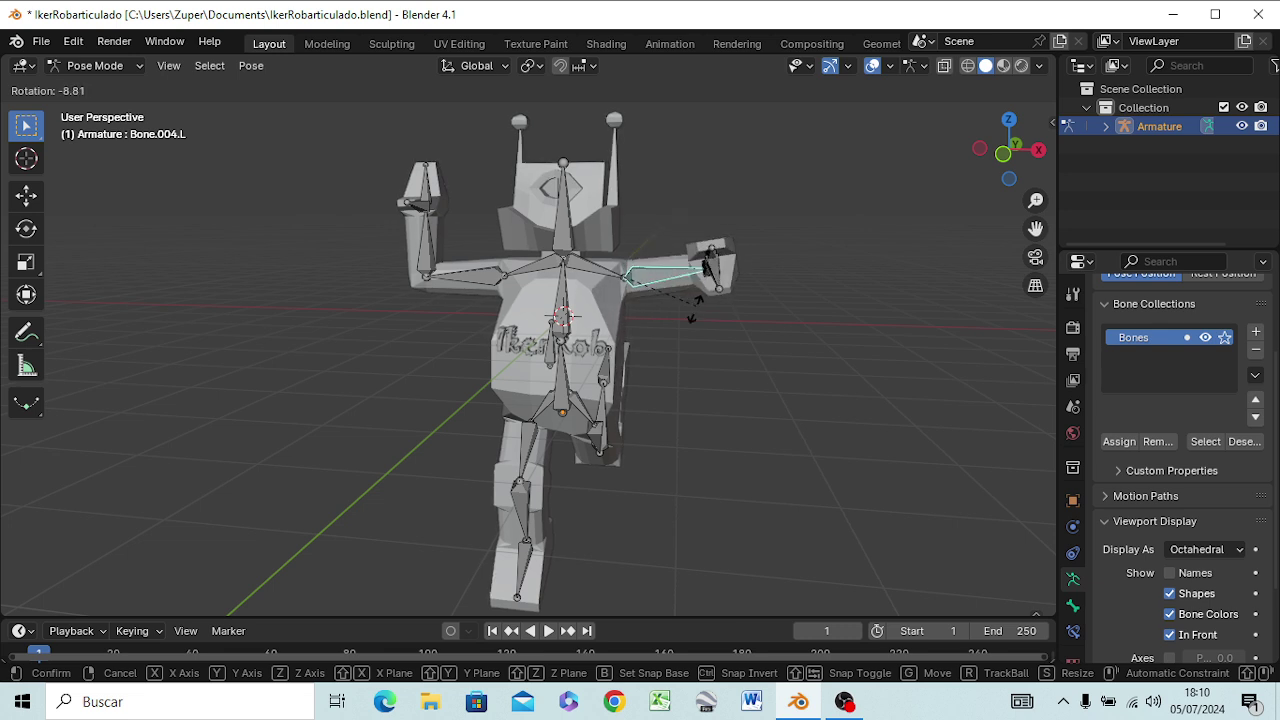
pyautogui.press('s')
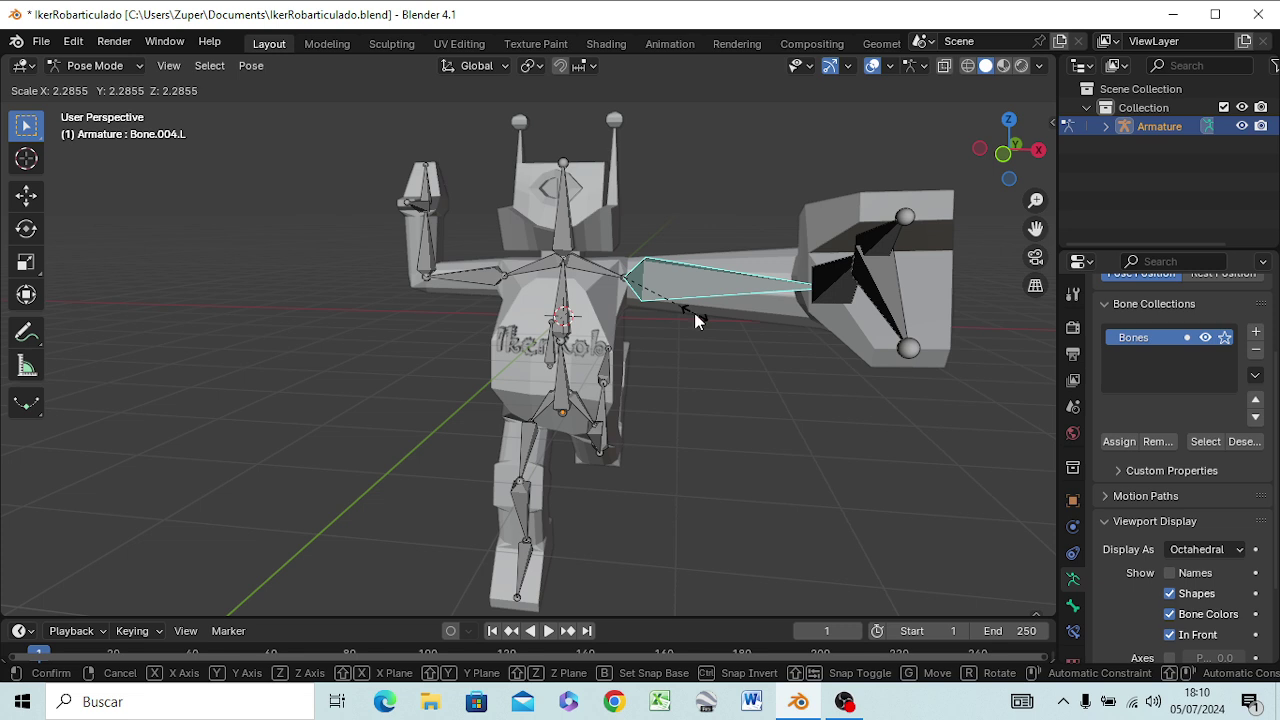
pyautogui.rightClick(697, 320)
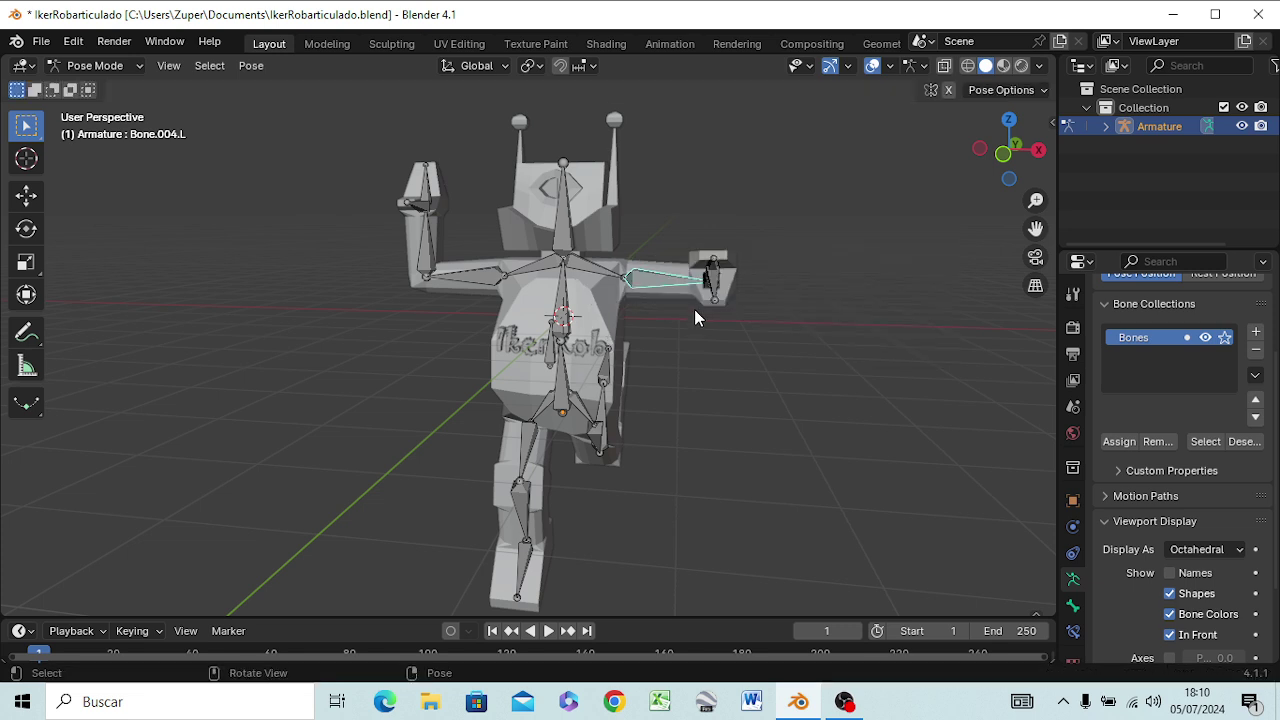
pyautogui.press('r')
pyautogui.press('x')
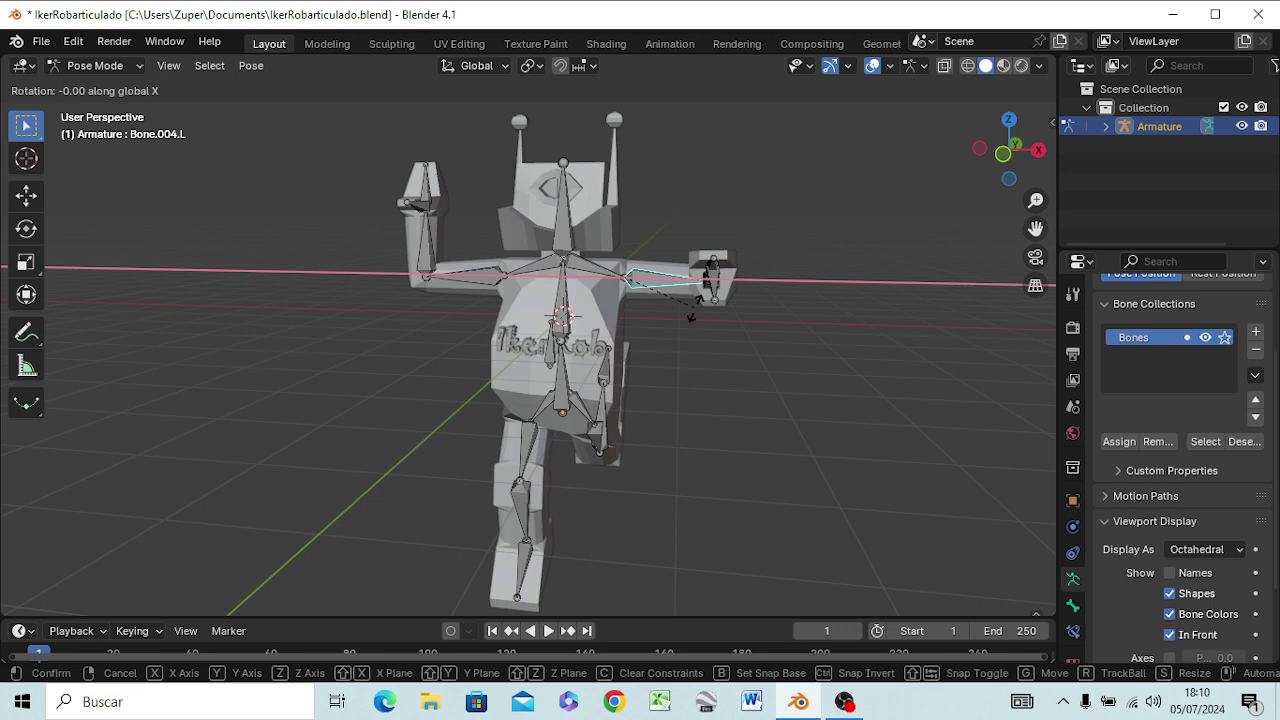
pyautogui.click(672, 446)
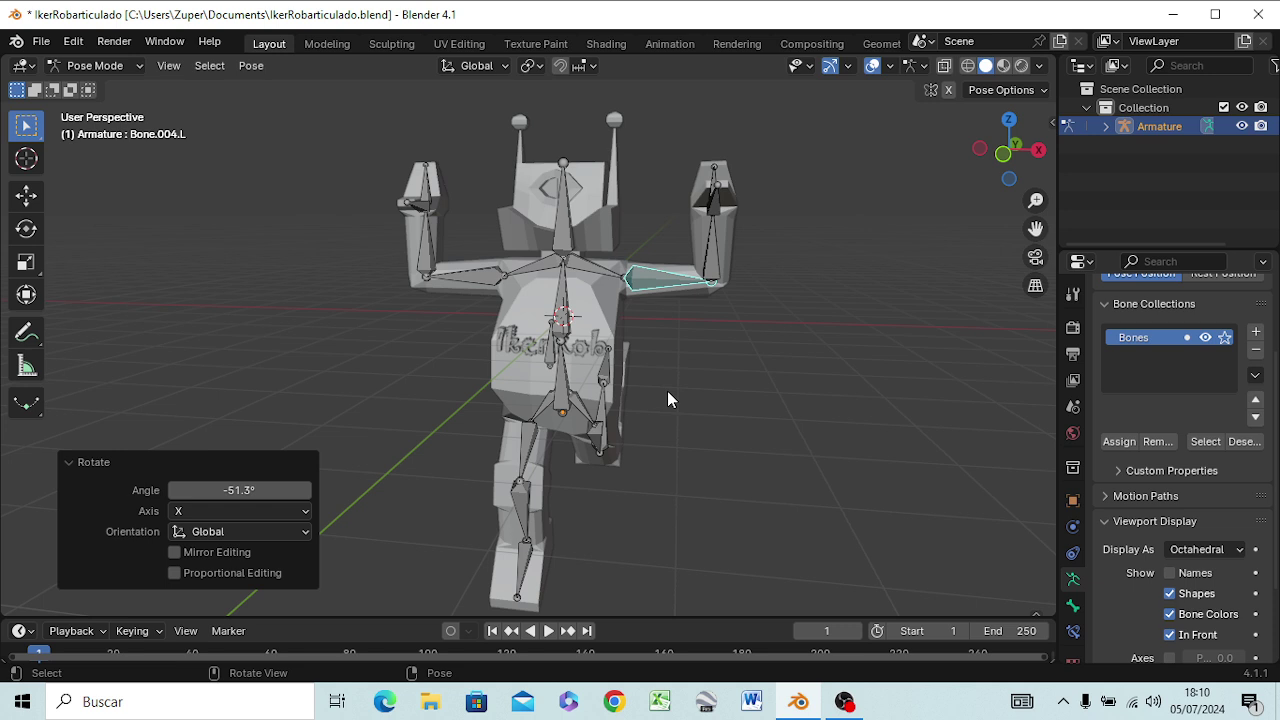
# Step: Turn Bone.004.L 22.1° about global Y, then select the right upper arm bone
pyautogui.press('r')
pyautogui.press('y')
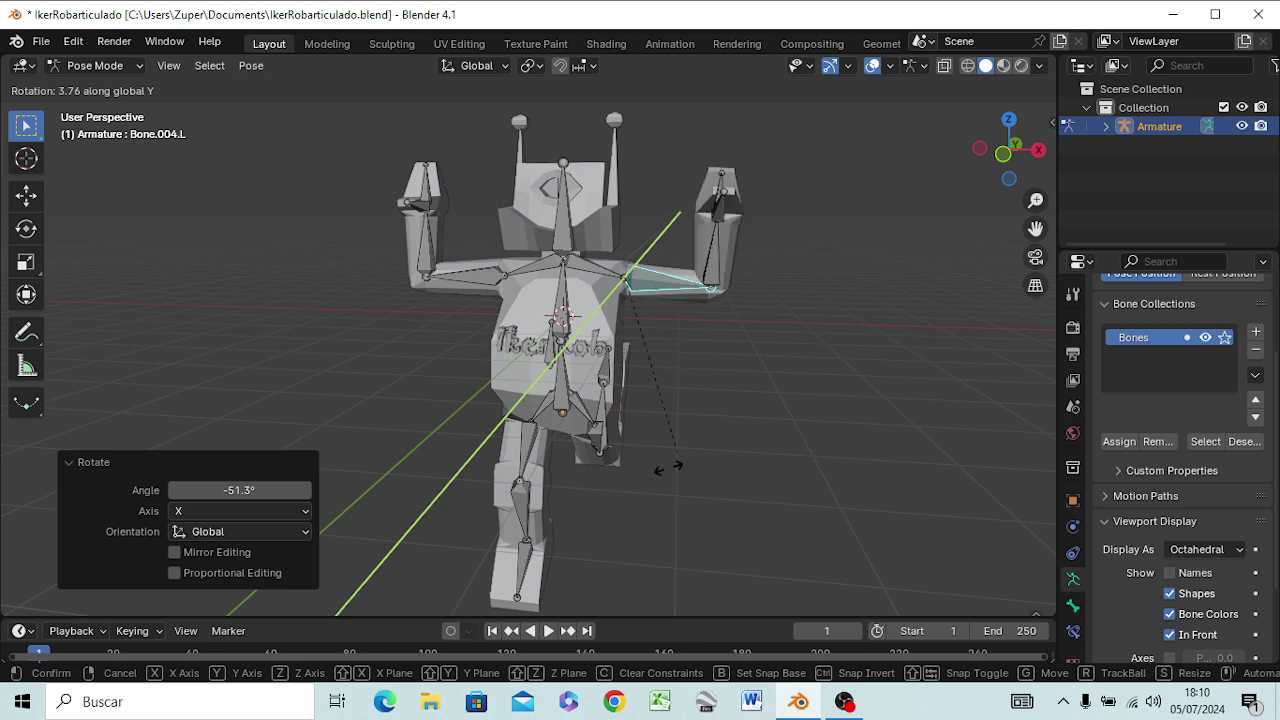
pyautogui.click(637, 569)
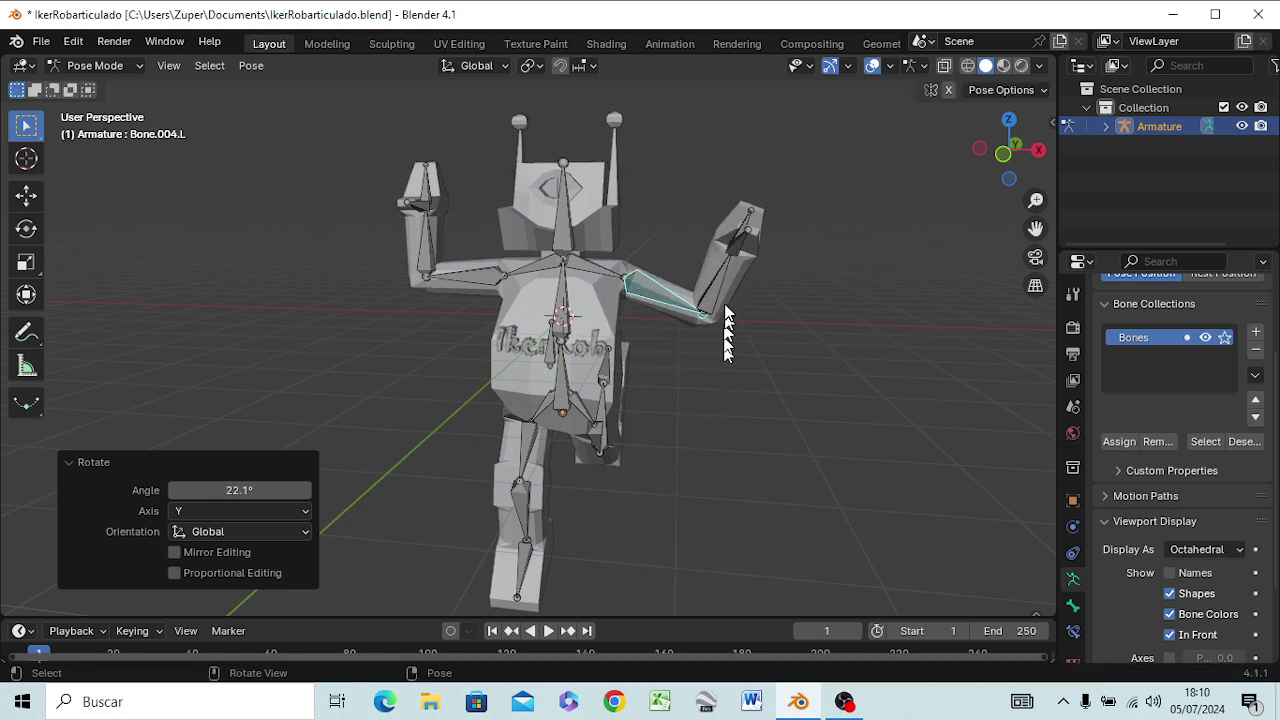
pyautogui.click(460, 285)
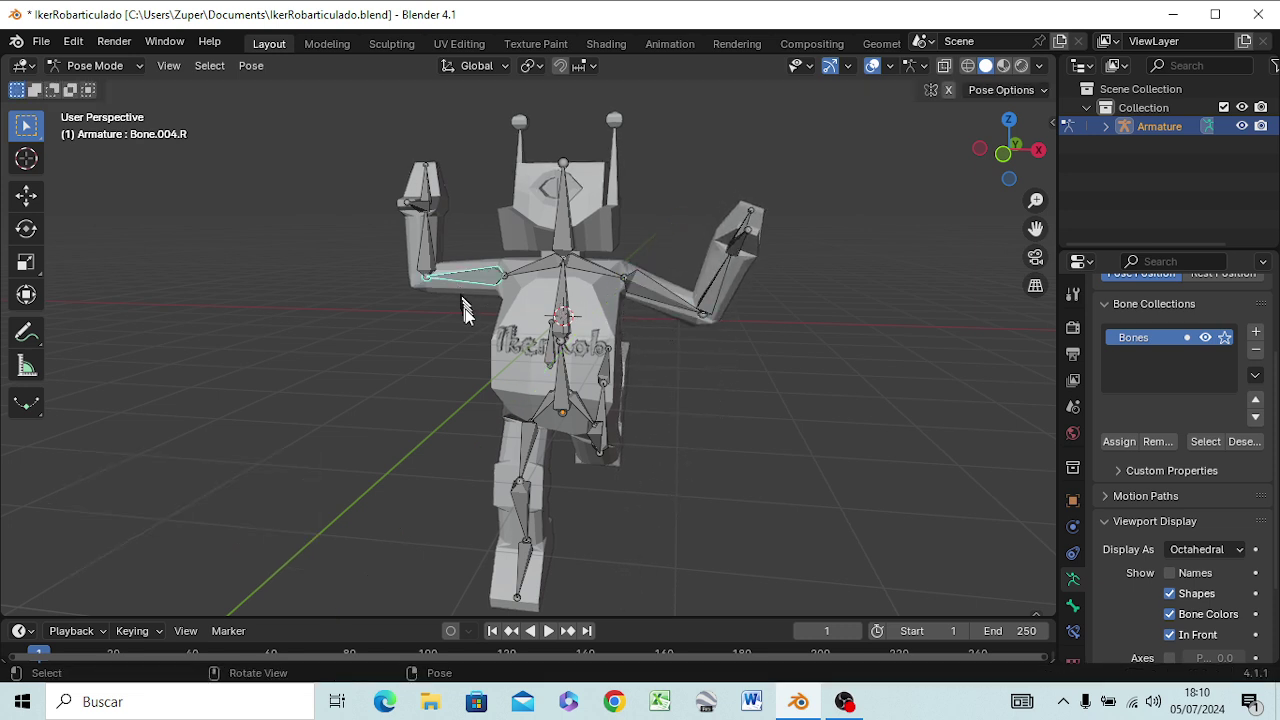
# Step: Rotate Bone.004.R 9.61° about global Z, then orbit to view the posed robot
pyautogui.press('r')
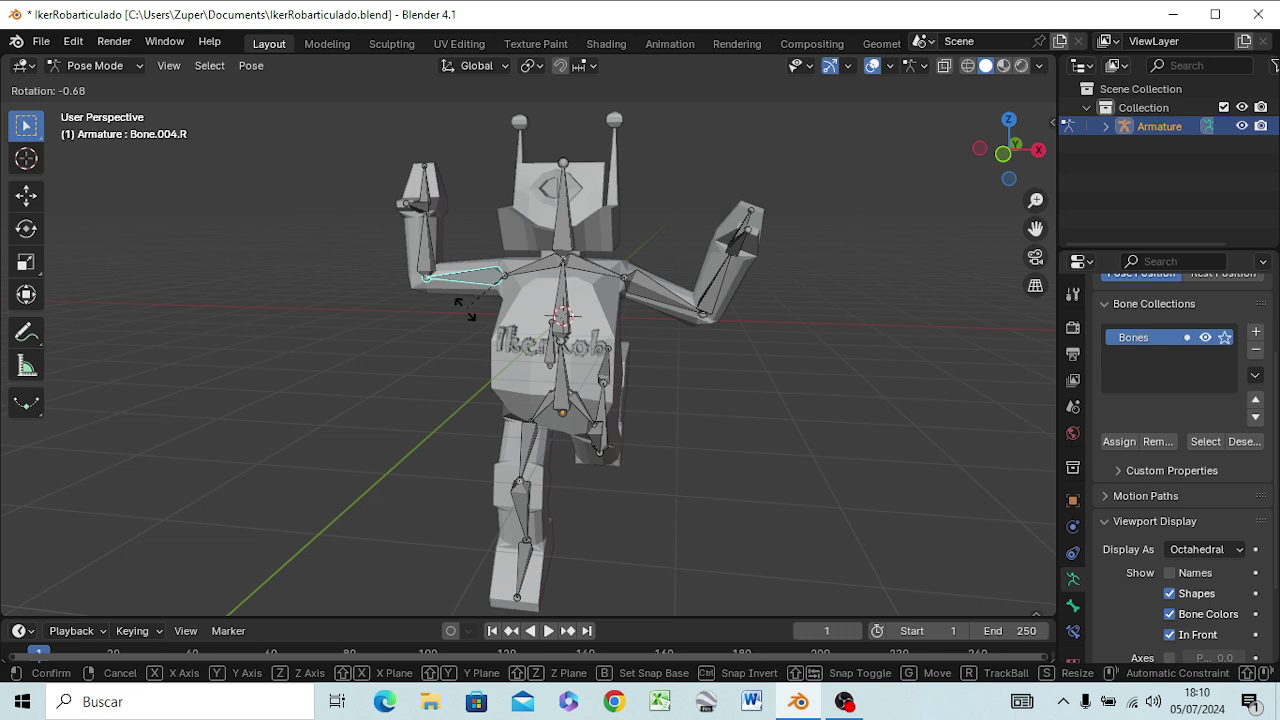
pyautogui.press('z')
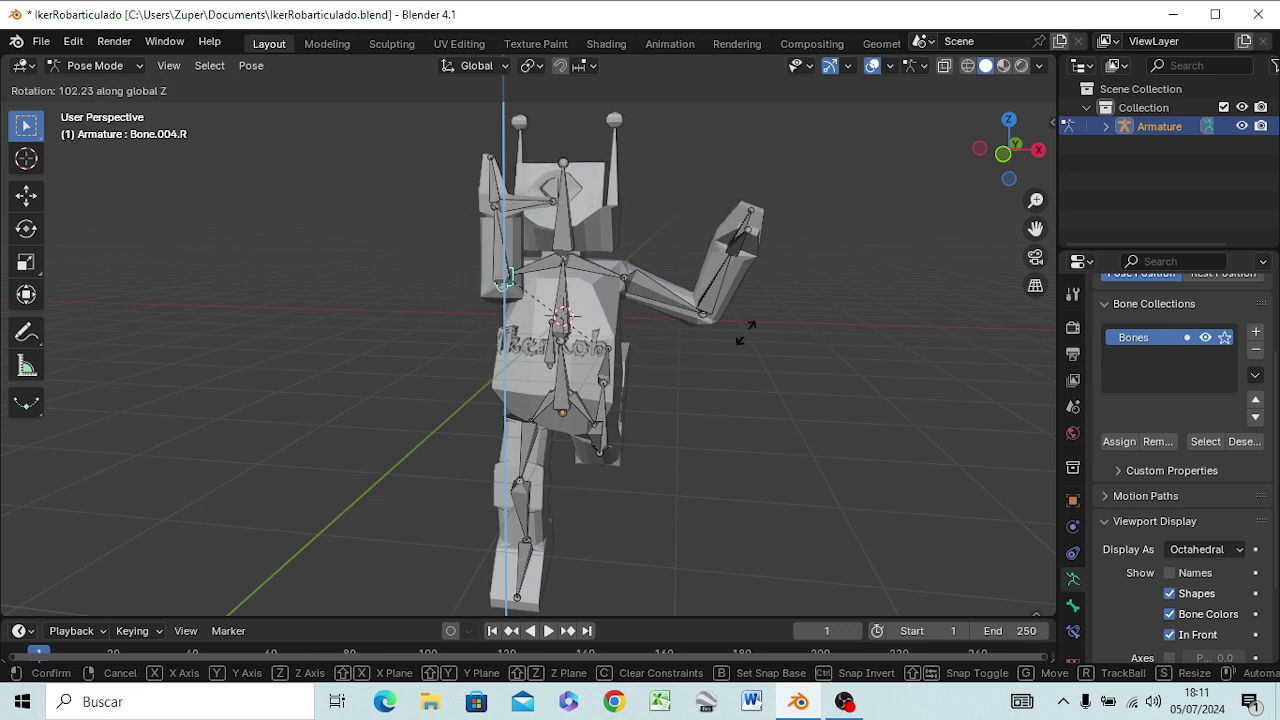
pyautogui.click(460, 346)
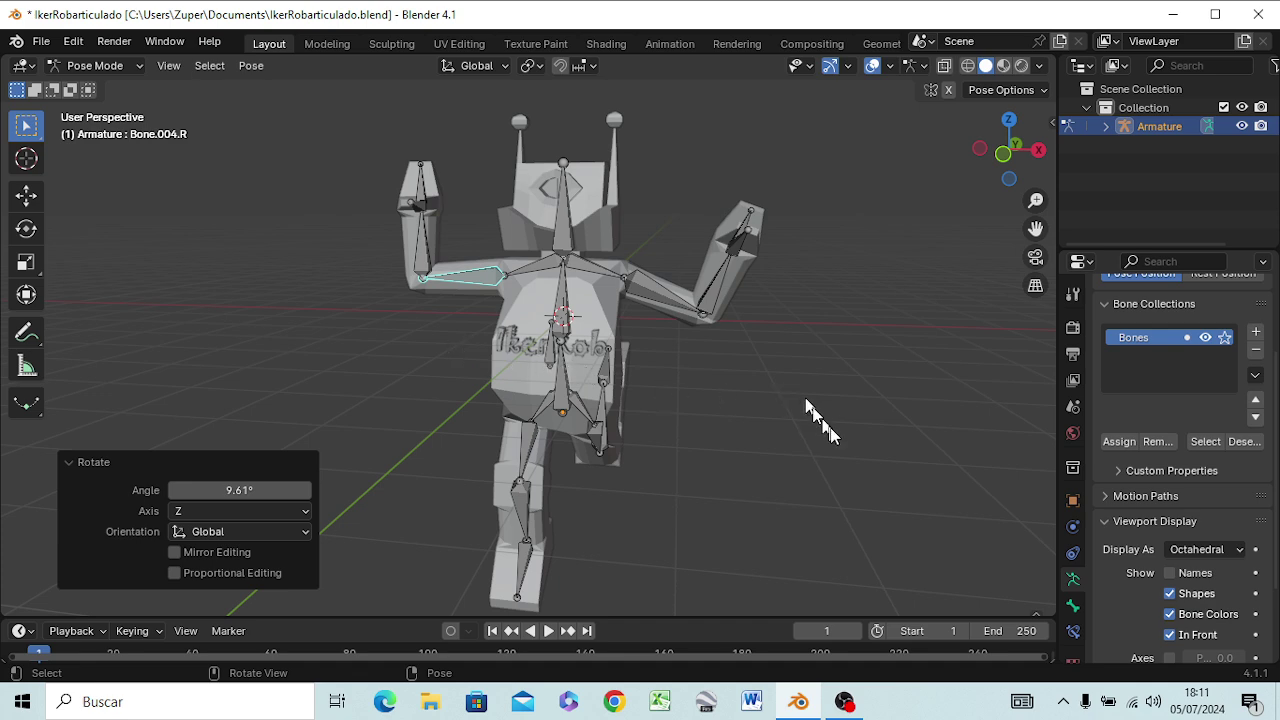
pyautogui.moveTo(808, 410)
pyautogui.mouseDown(button='middle')
pyautogui.moveTo(714, 497)
pyautogui.moveTo(557, 423)
pyautogui.moveTo(784, 428)
pyautogui.mouseUp(button='middle')
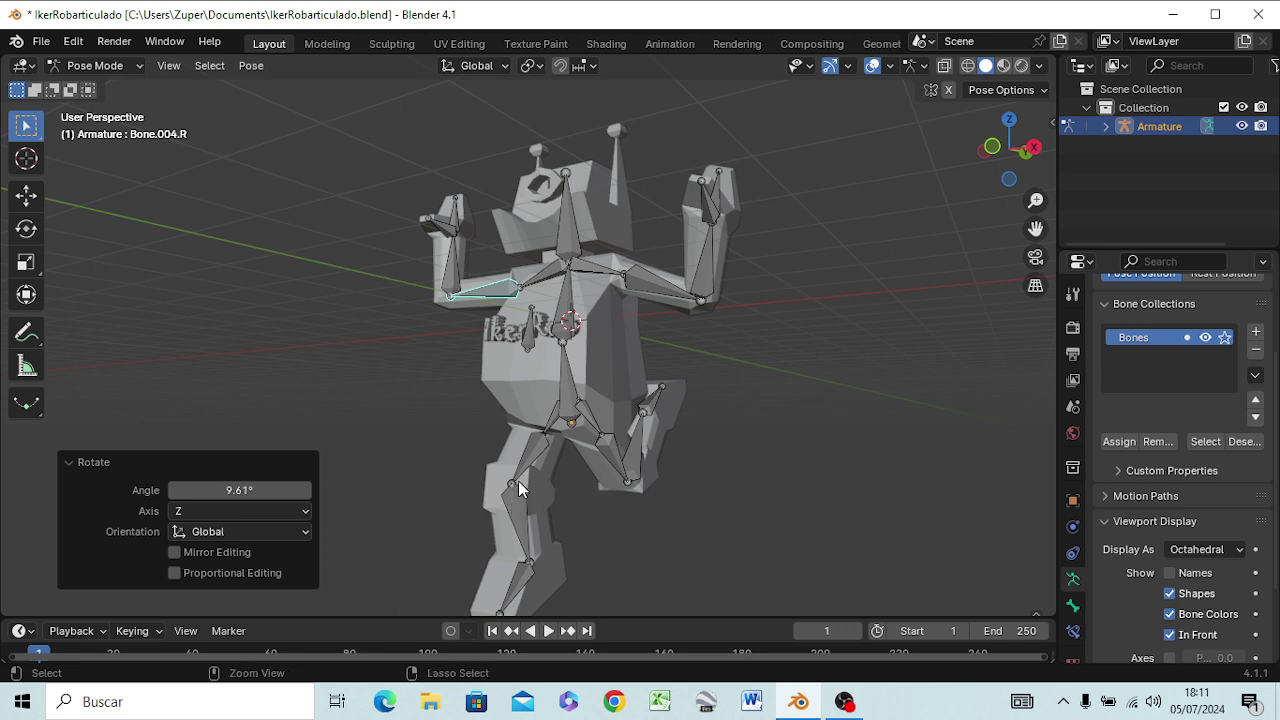
# Step: Undo the leg bends and arm rotations back to the rest T-pose, then orbit to a front view
pyautogui.hotkey('ctrl', 'shift', 'm')
pyautogui.hotkey('ctrl', 'shift', 'v')
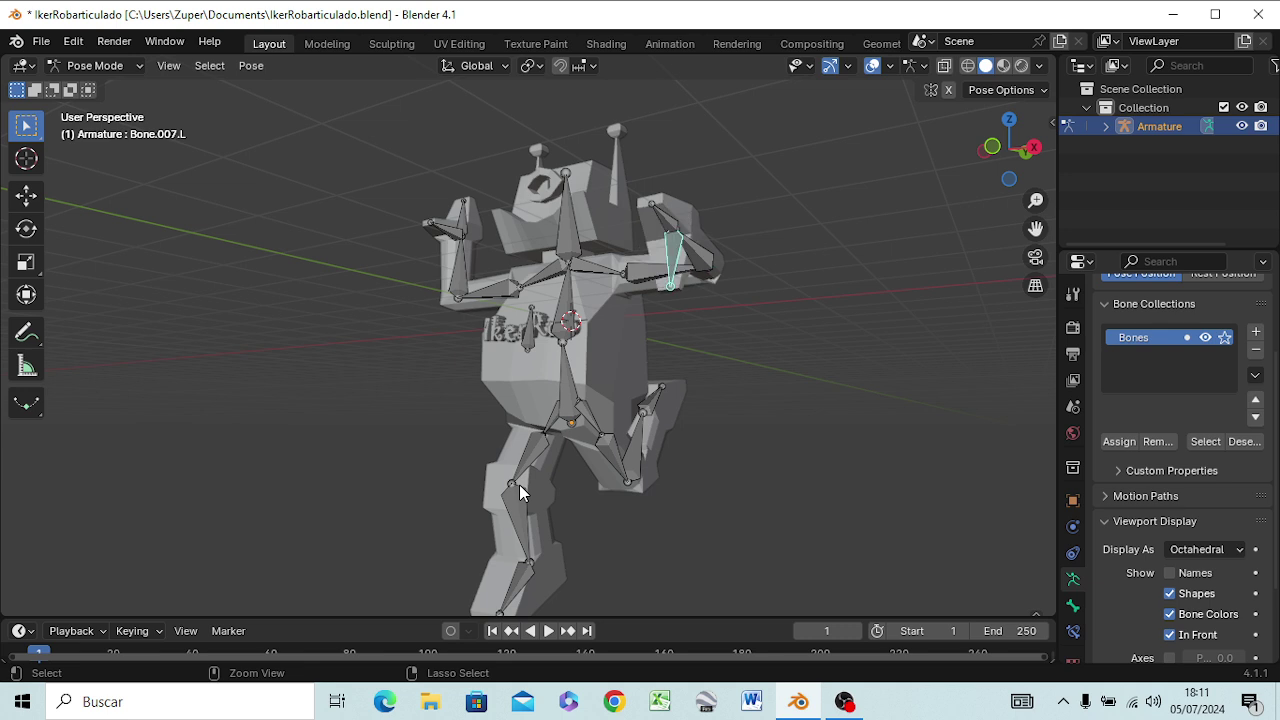
pyautogui.press(']')
pyautogui.click(519, 492)
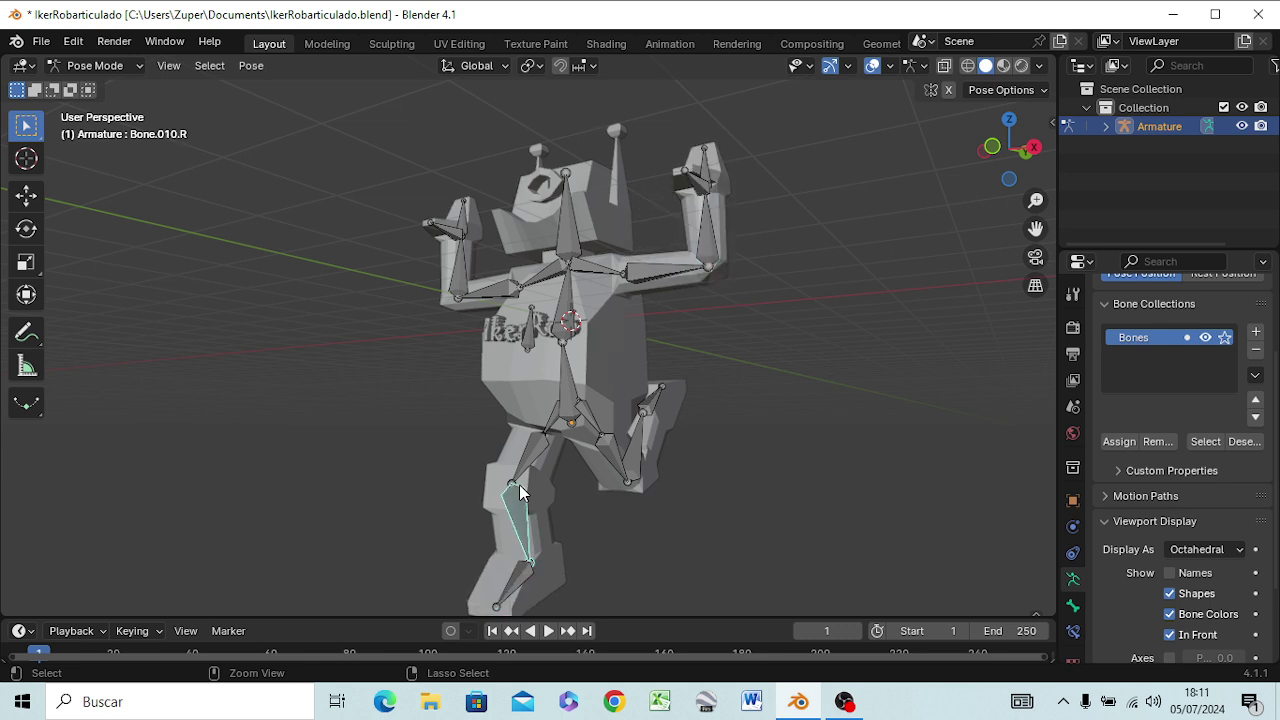
pyautogui.hotkey('ctrl', 'shift', 'v')
pyautogui.hotkey('ctrl', 'z')
pyautogui.hotkey('ctrl', 'z')
pyautogui.hotkey('ctrl', 'z')
pyautogui.hotkey('ctrl', 'z')
pyautogui.hotkey('ctrl', 'z')
pyautogui.hotkey('ctrl', 'z')
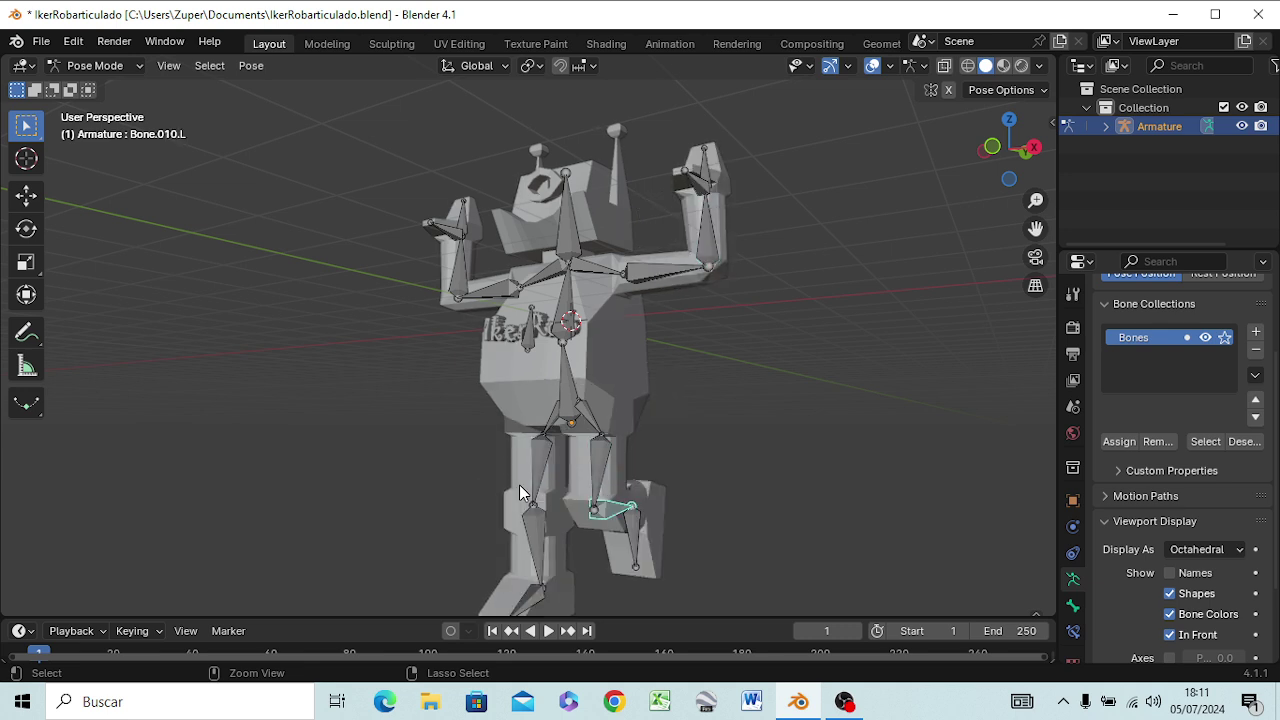
pyautogui.hotkey('ctrl', 'z')
pyautogui.hotkey('ctrl', 'z')
pyautogui.hotkey('ctrl', 'z')
pyautogui.hotkey('ctrl', 'z')
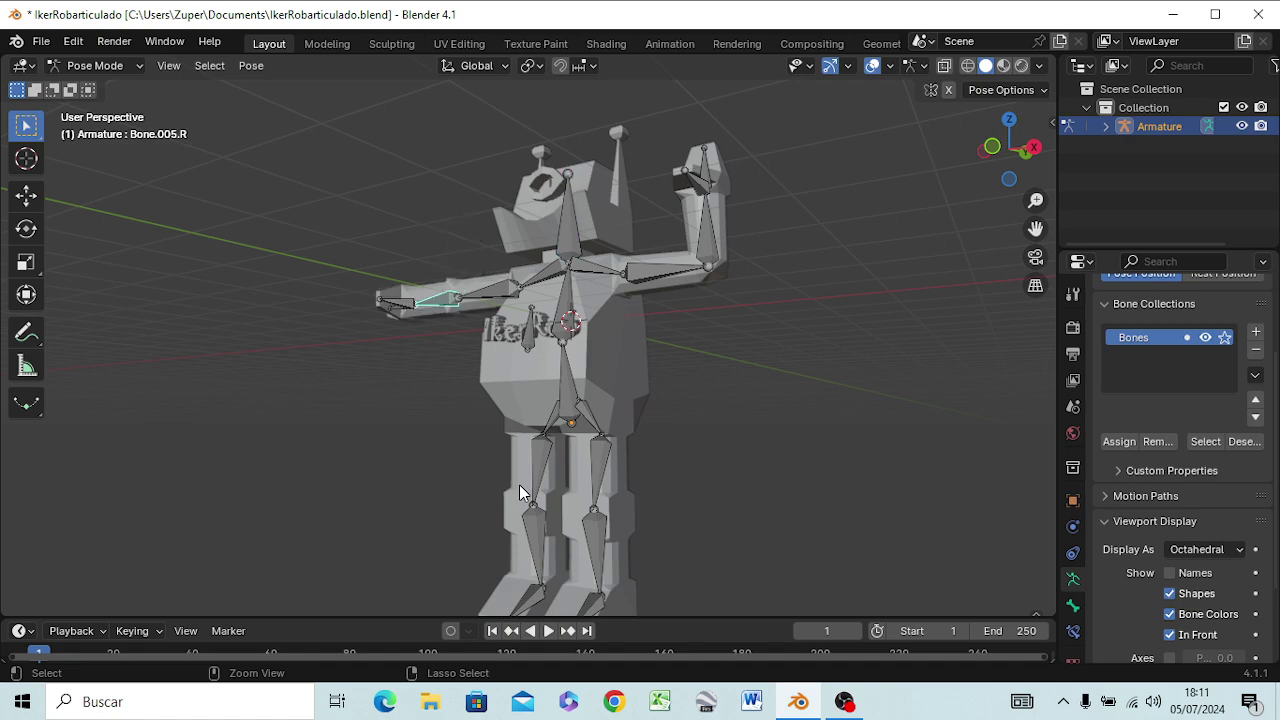
pyautogui.hotkey('ctrl', 'z')
pyautogui.hotkey('ctrl', 'z')
pyautogui.hotkey('ctrl', 'z')
pyautogui.moveTo(519, 484)
pyautogui.mouseDown(button='middle')
pyautogui.moveTo(836, 485)
pyautogui.moveTo(674, 603)
pyautogui.moveTo(769, 437)
pyautogui.moveTo(740, 506)
pyautogui.moveTo(694, 523)
pyautogui.mouseUp(button='middle')
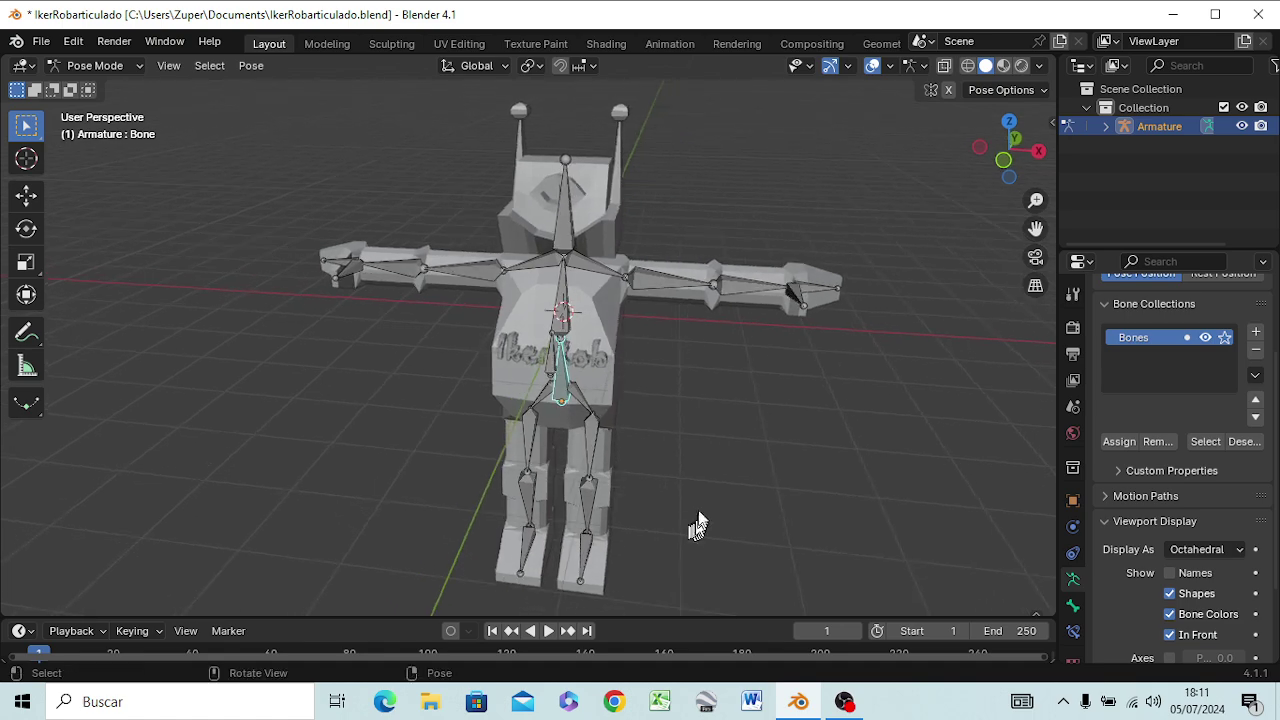